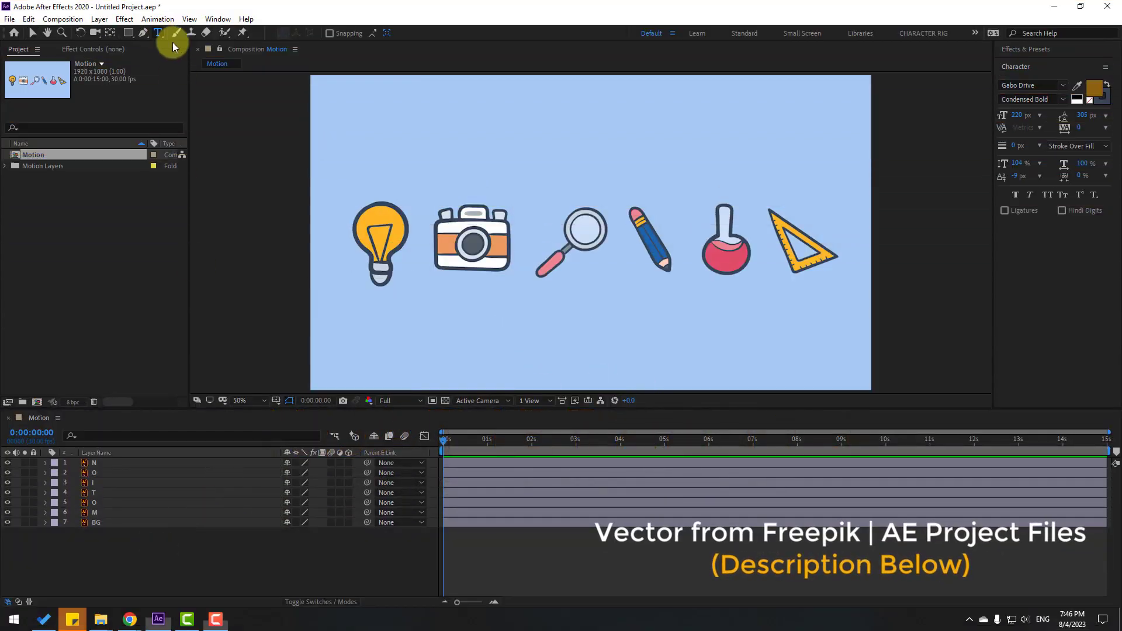
Add a MOTION text layer above the icons.
left_click(446, 171)
type("M")
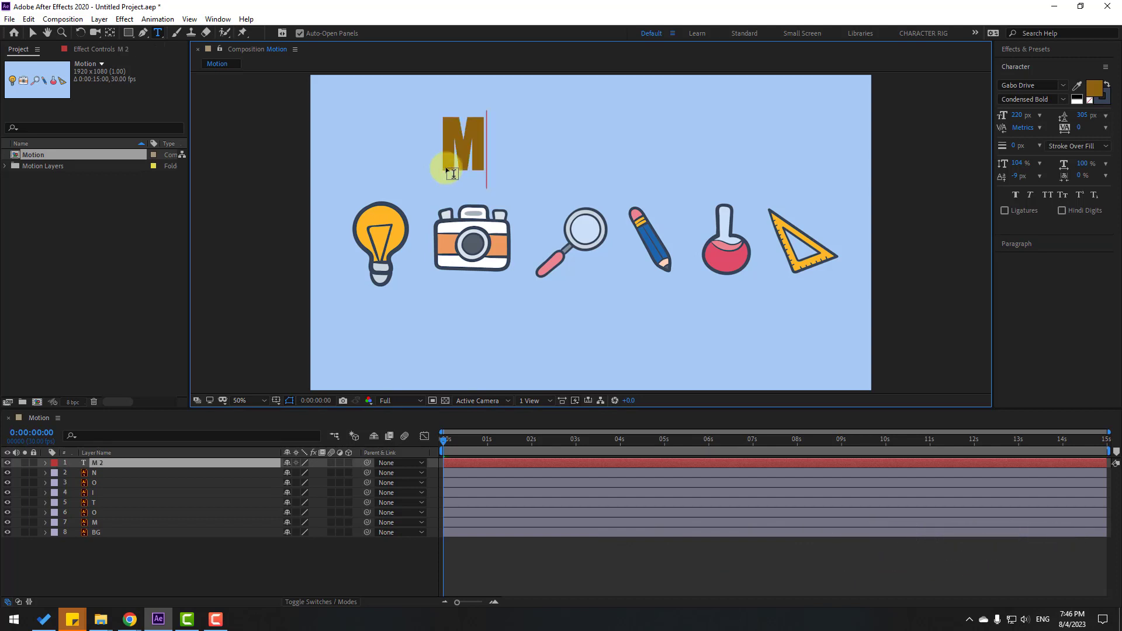
type("OTION")
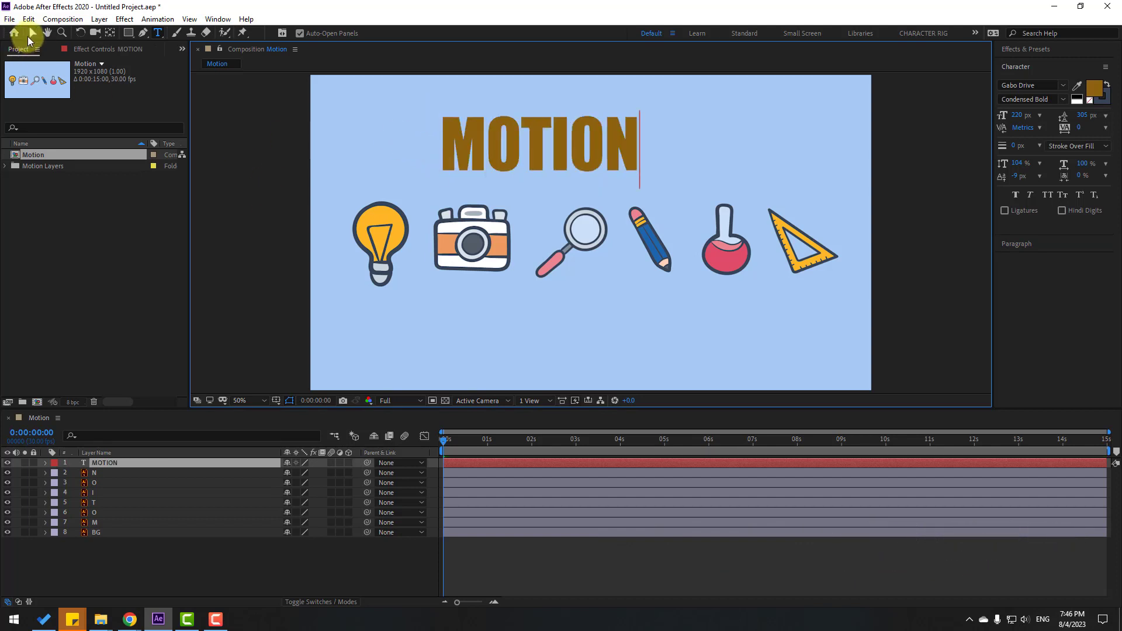
left_click(31, 35)
Turn on the title/action safe guides and open the Align panel.
left_click(276, 401)
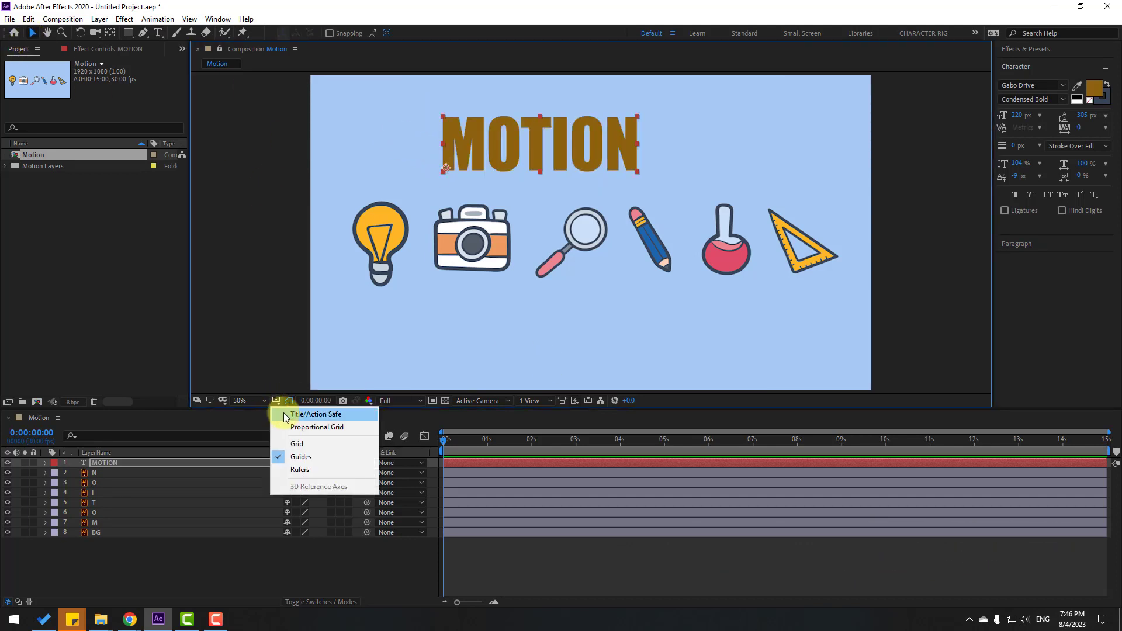
left_click(312, 415)
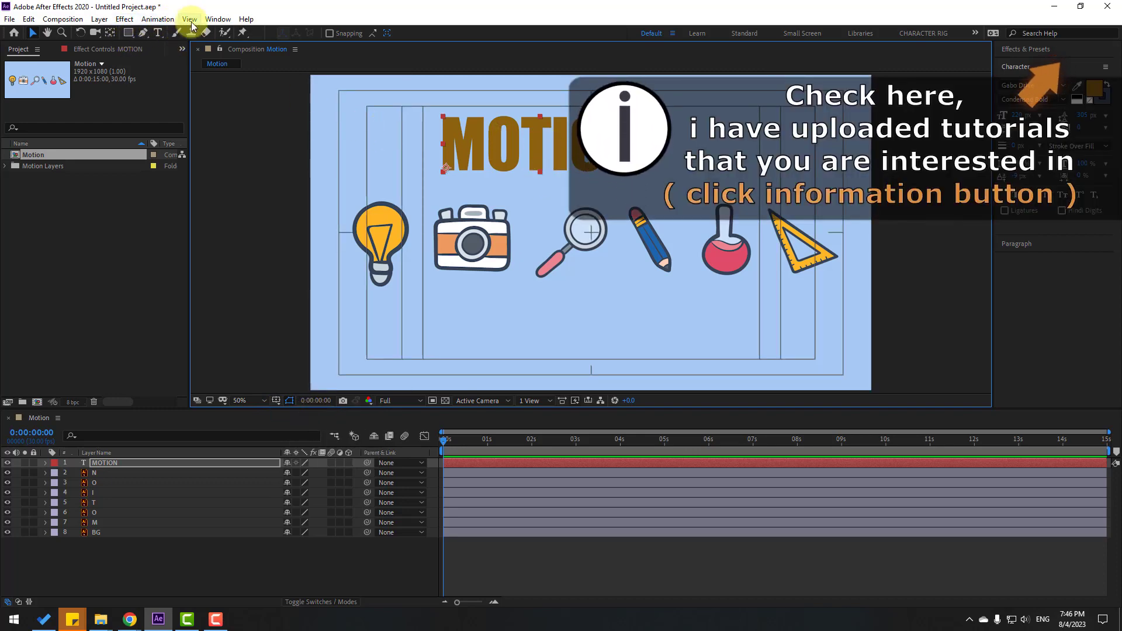
left_click(217, 19)
left_click(263, 90)
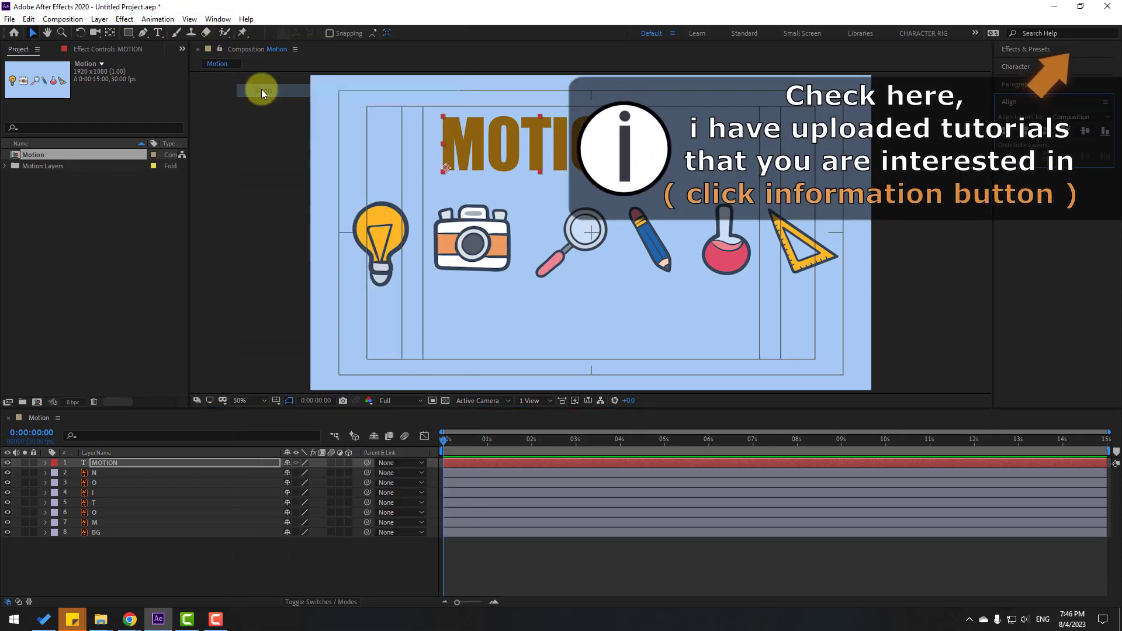
Enlarge the MOTION title, widen its tracking to 56 and drag it onto the icons.
left_click(1016, 68)
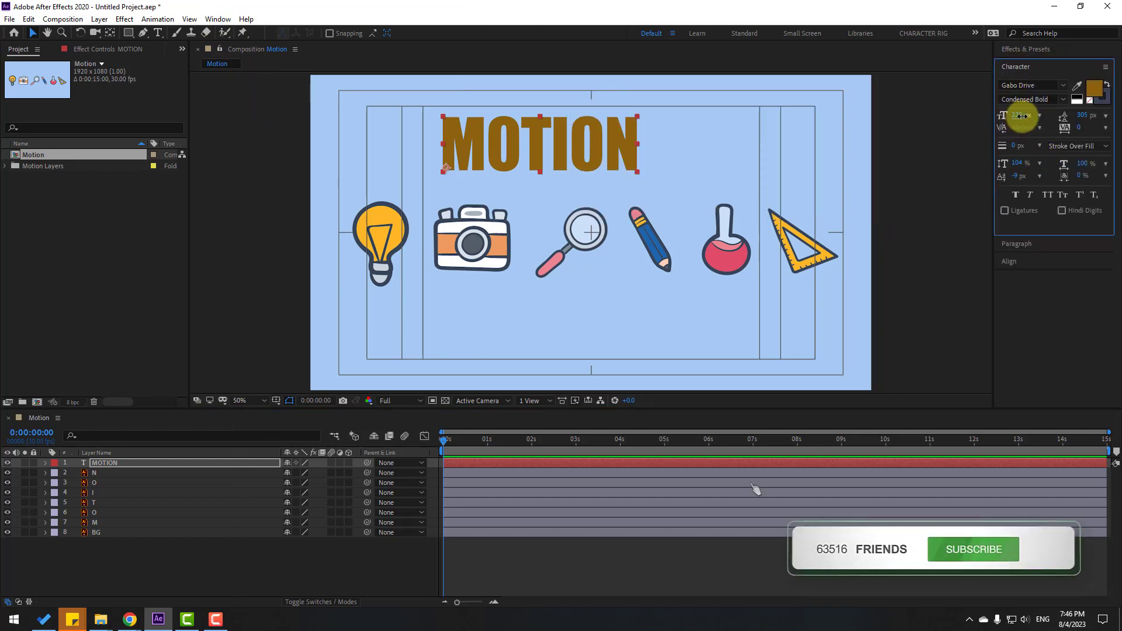
left_click_drag(1052, 116, 1087, 111)
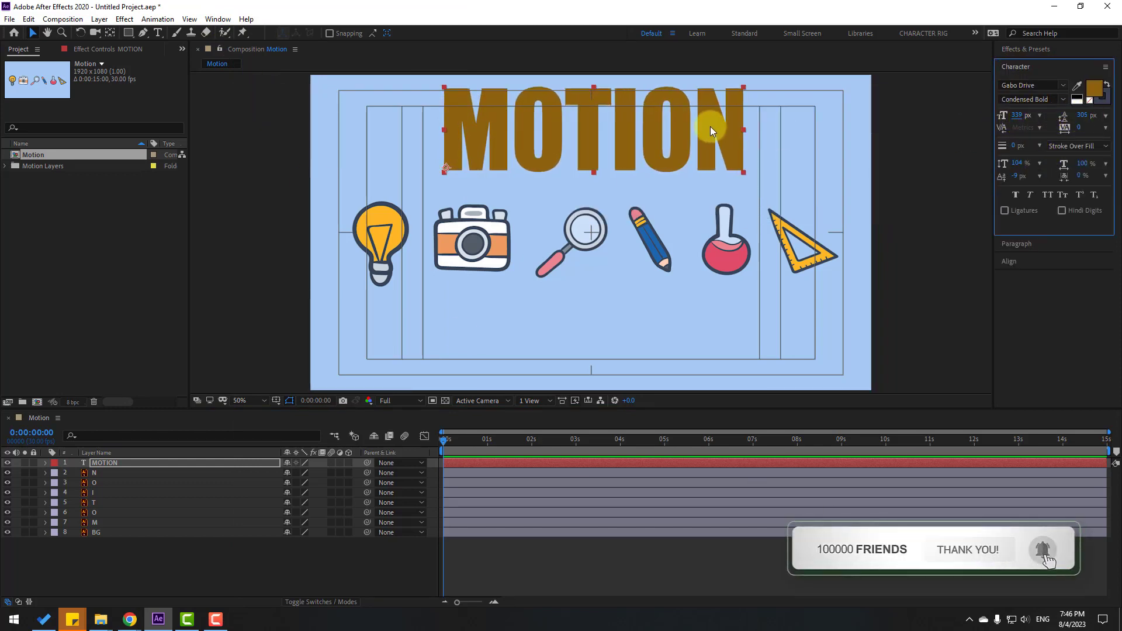
left_click_drag(678, 164, 676, 251)
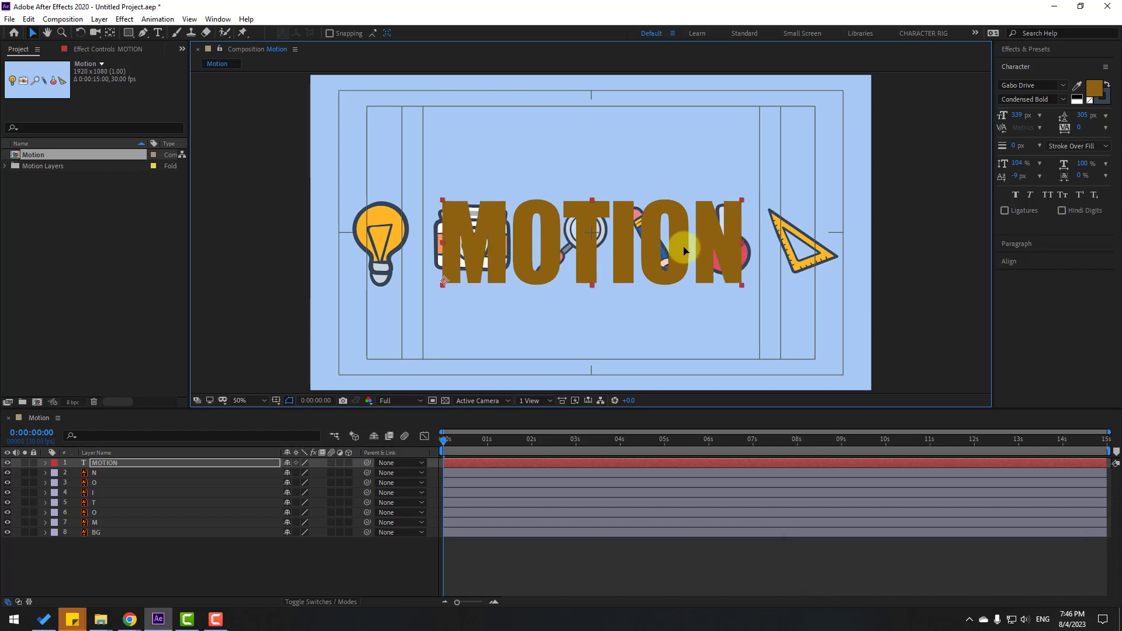
left_click_drag(1079, 129, 1106, 125)
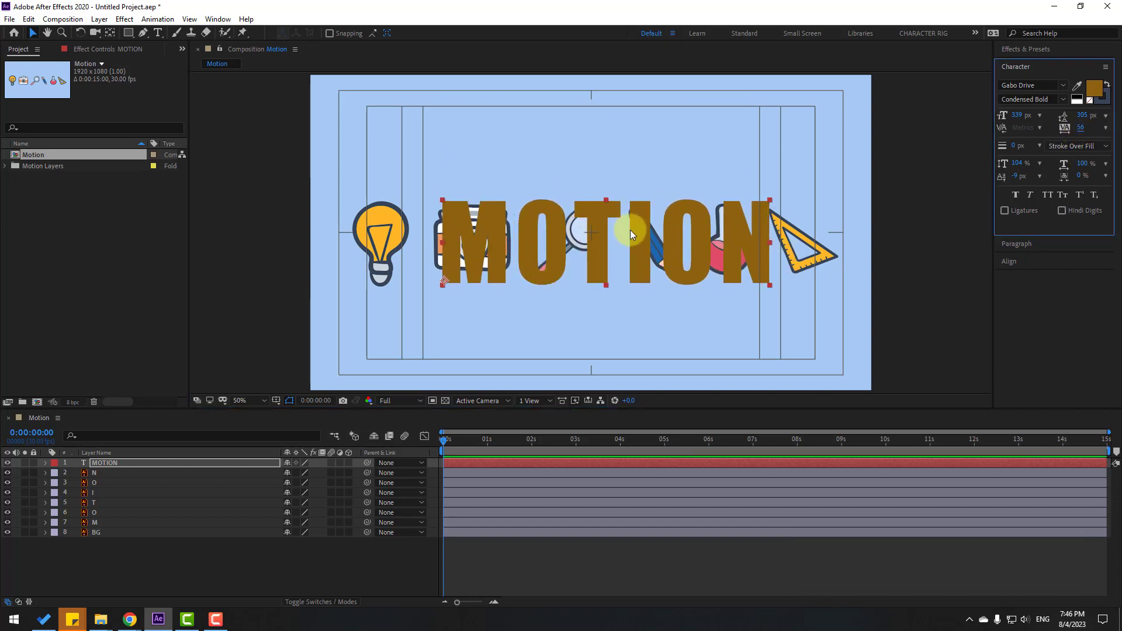
left_click_drag(630, 230, 626, 229)
Centre the title vertically, then undo twice to restore its earlier position.
left_click(1009, 262)
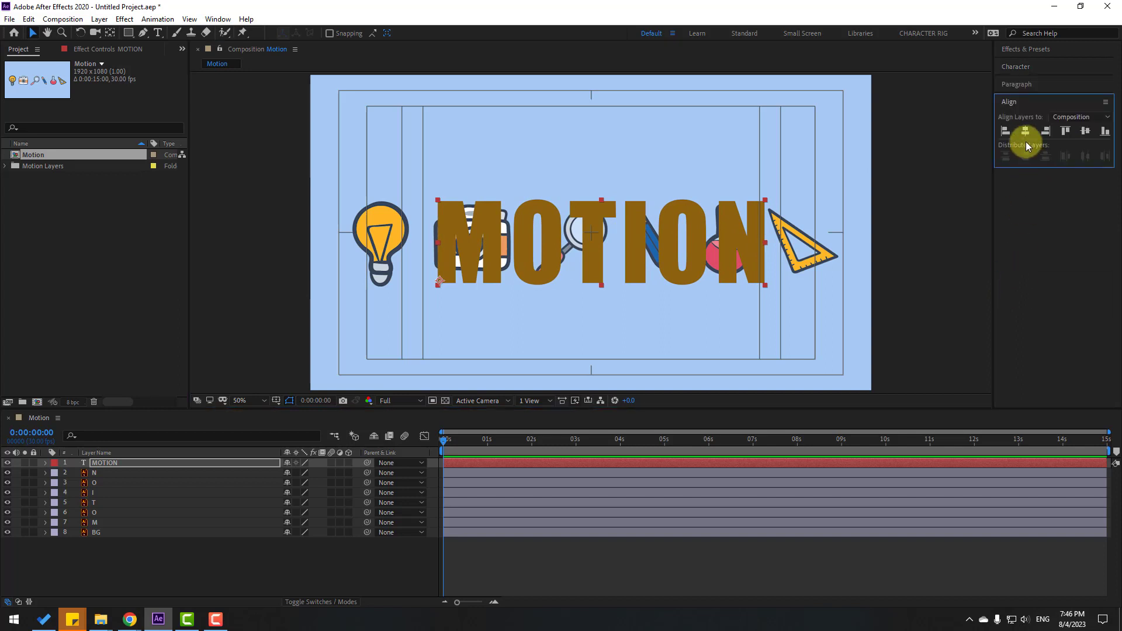
left_click(1086, 133)
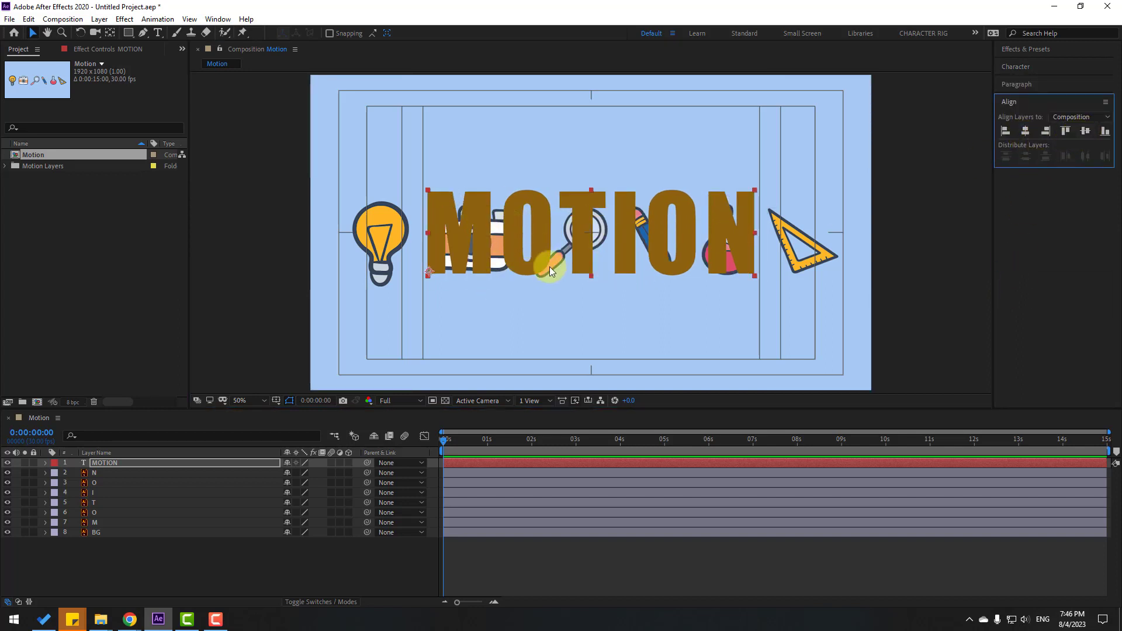
left_click(152, 566)
left_click(115, 462)
key("ctrl+z")
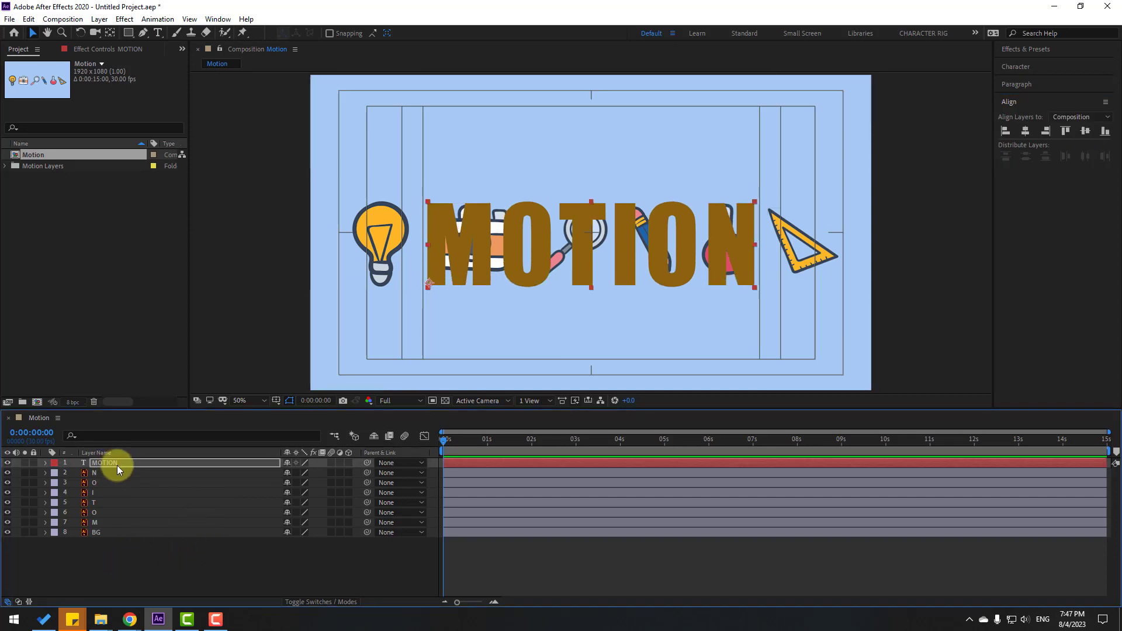
key("ctrl+z")
key("ctrl+z")
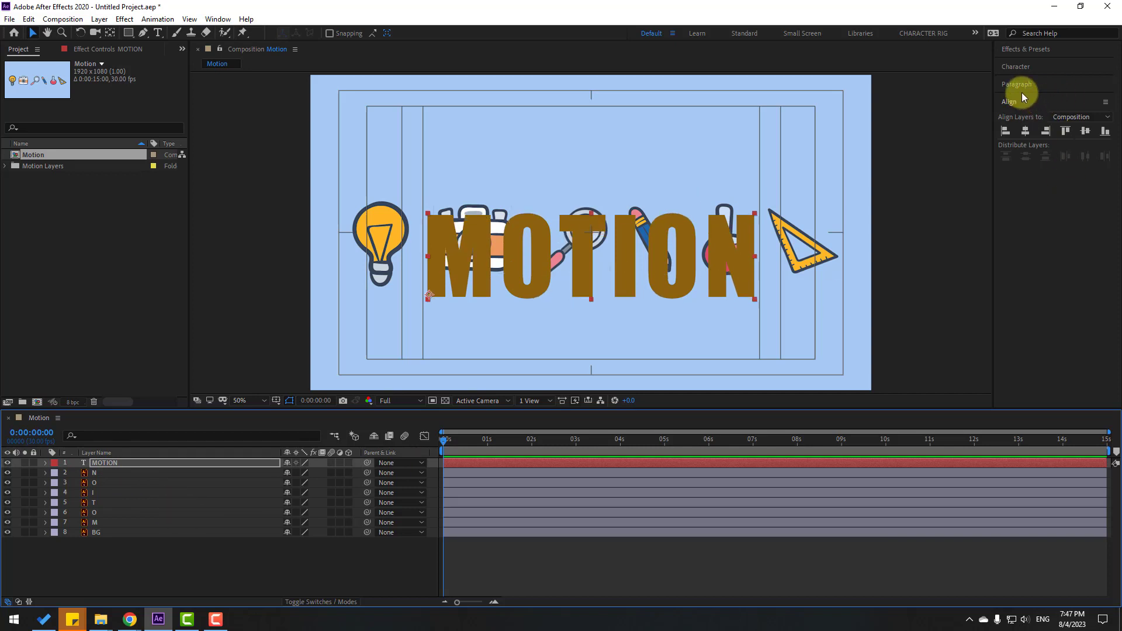
Set the title to 360 px and centre it horizontally and vertically in the comp.
left_click(1017, 68)
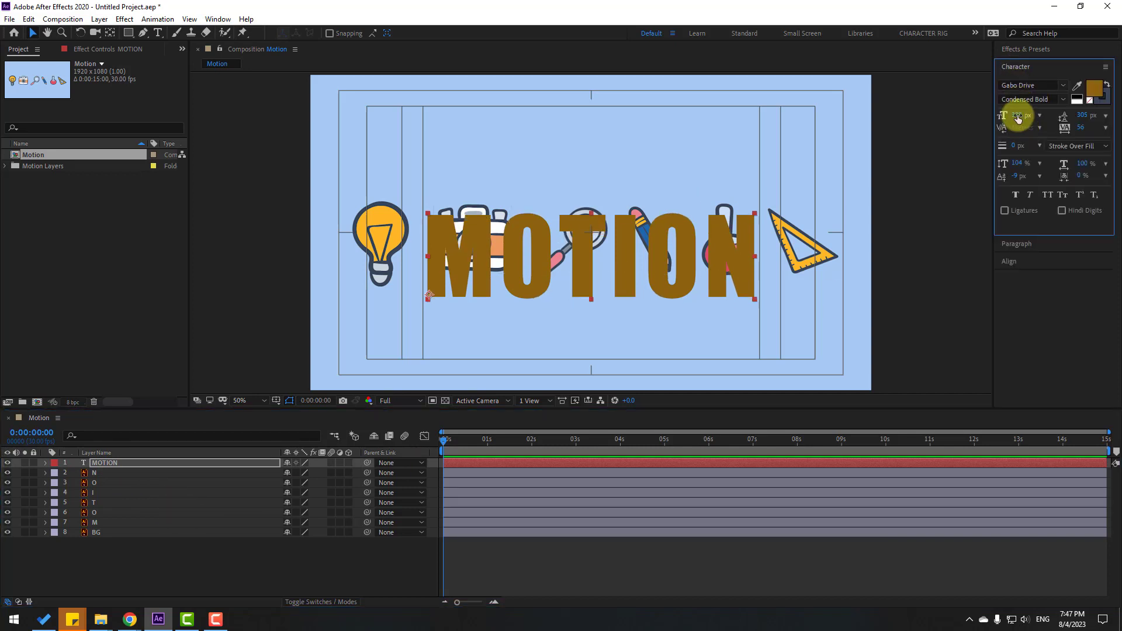
type("3")
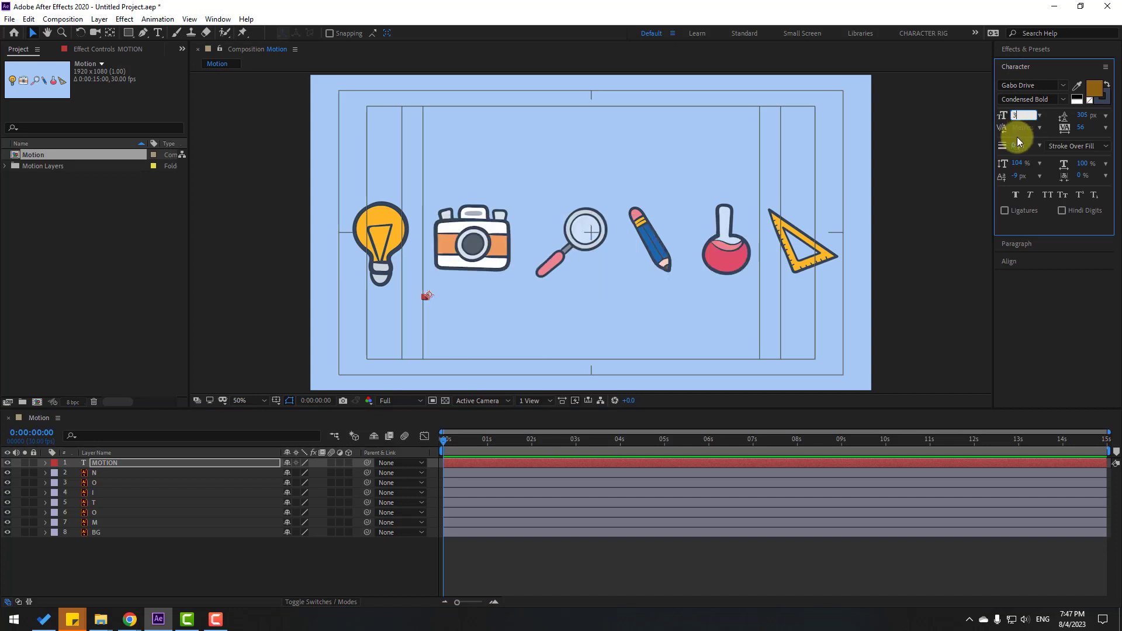
type("60")
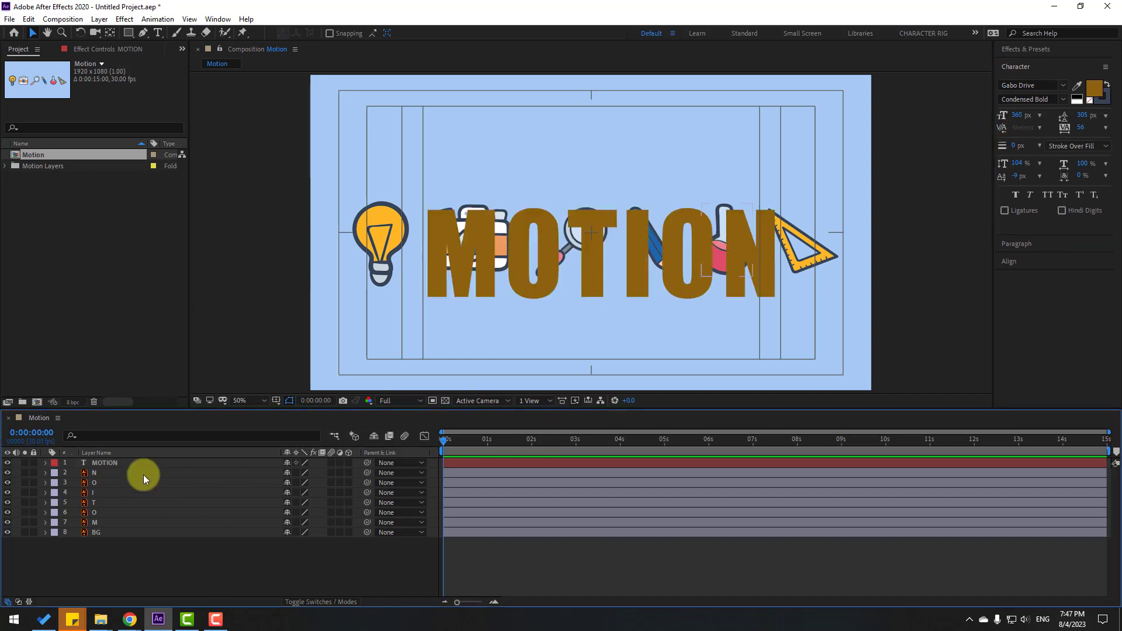
left_click(138, 465)
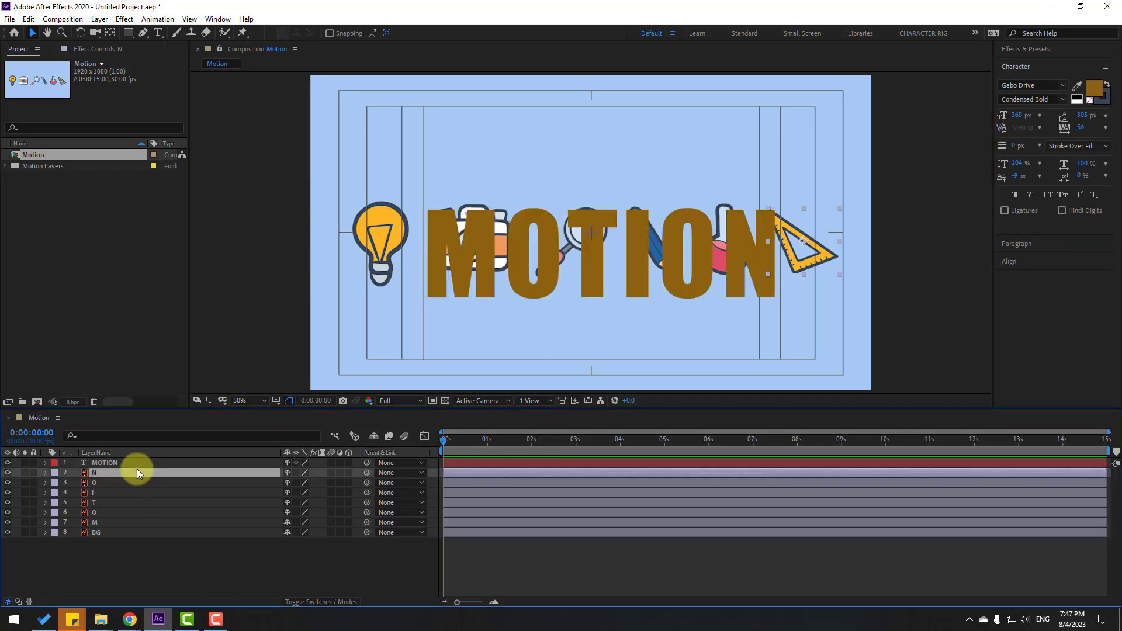
left_click(1010, 262)
left_click(1025, 131)
left_click(1085, 131)
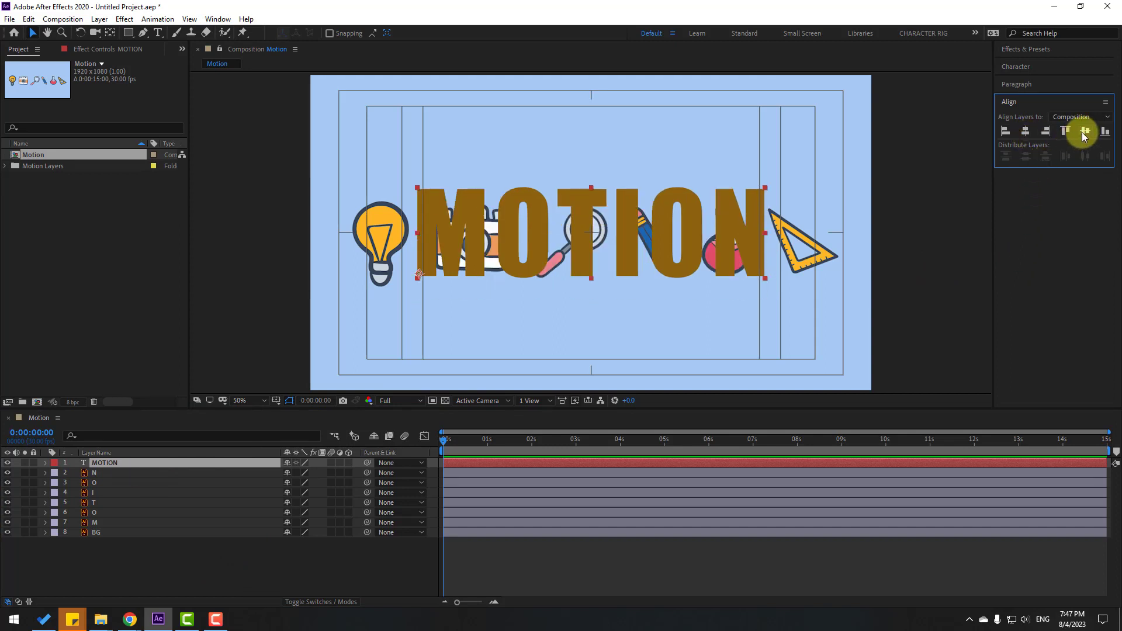
left_click(107, 464)
key("Return")
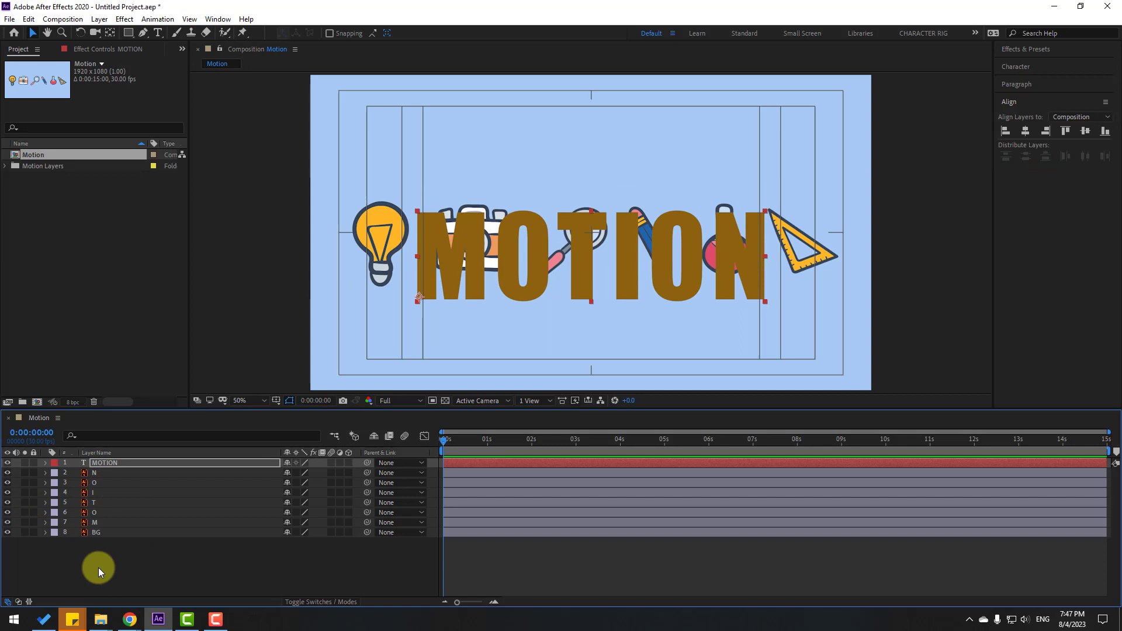
Move the MOTION layer below the icon layers and lock MOTION and BG.
left_click(104, 465)
left_click_drag(103, 462, 120, 527)
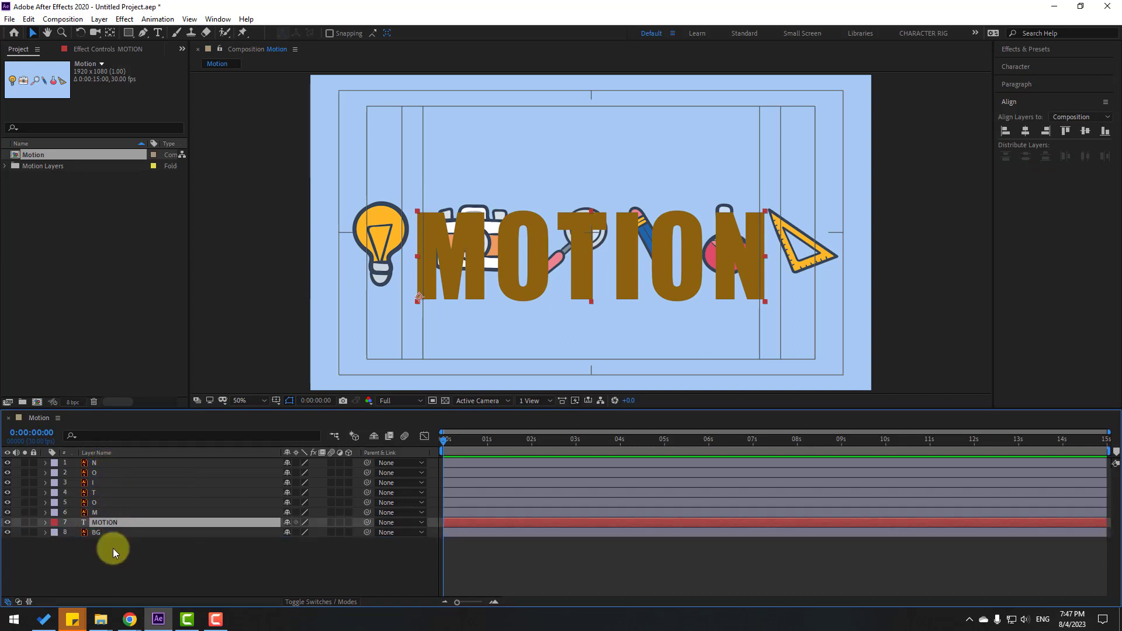
left_click(34, 522)
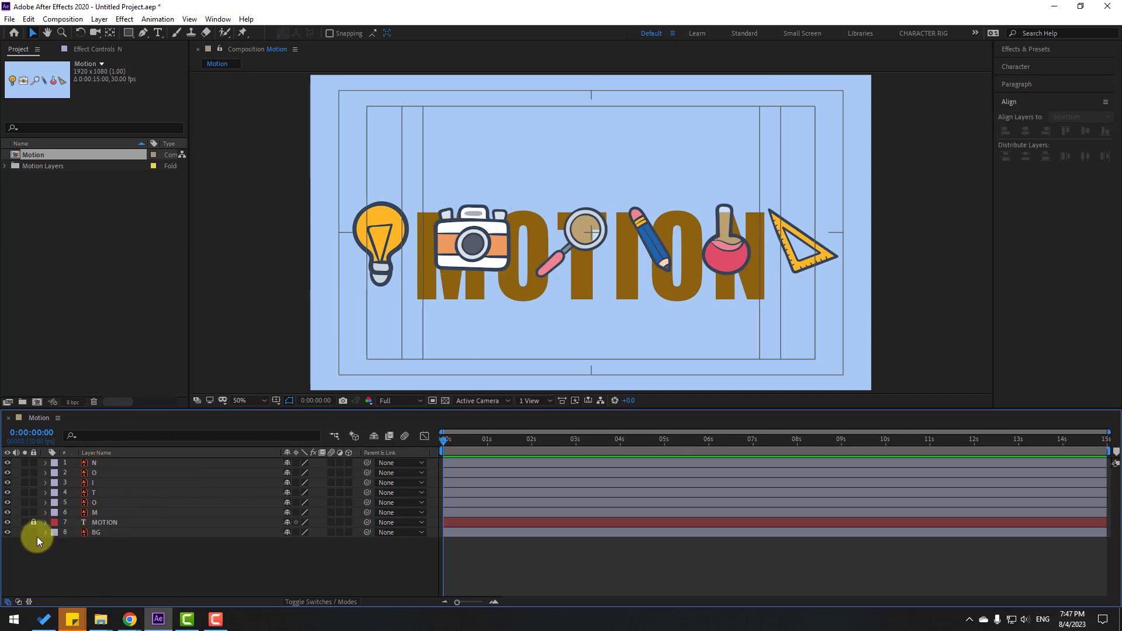
left_click(34, 532)
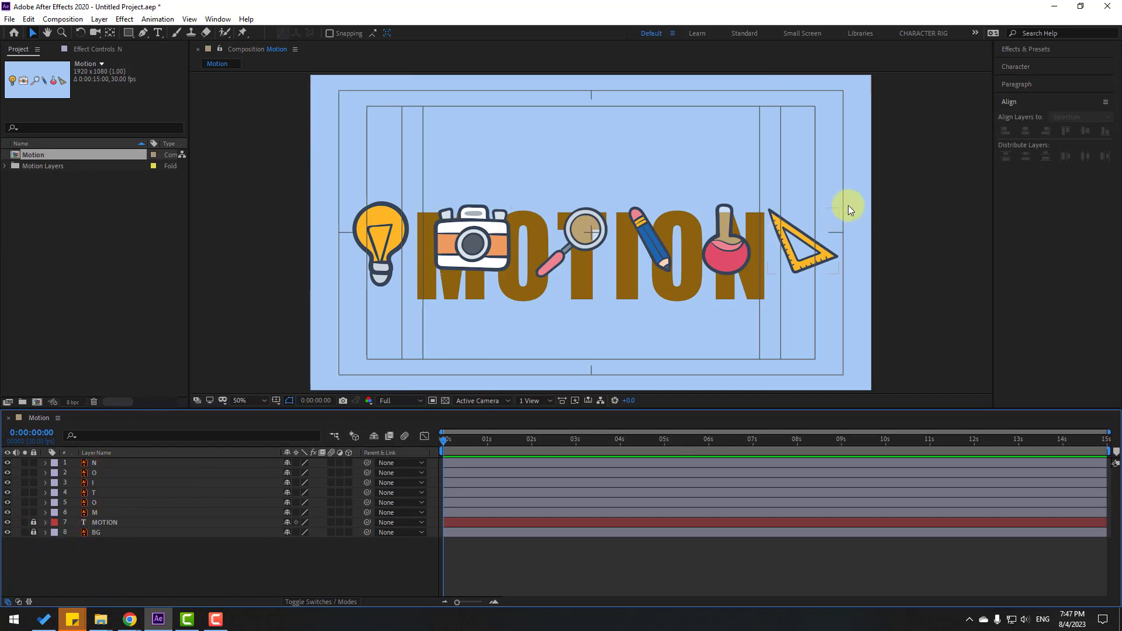
Place bulb on M, camera on O, magnifier on T, pencil on I, flask on O, ruler on N.
left_click_drag(850, 210, 520, 131)
left_click_drag(382, 272, 442, 287)
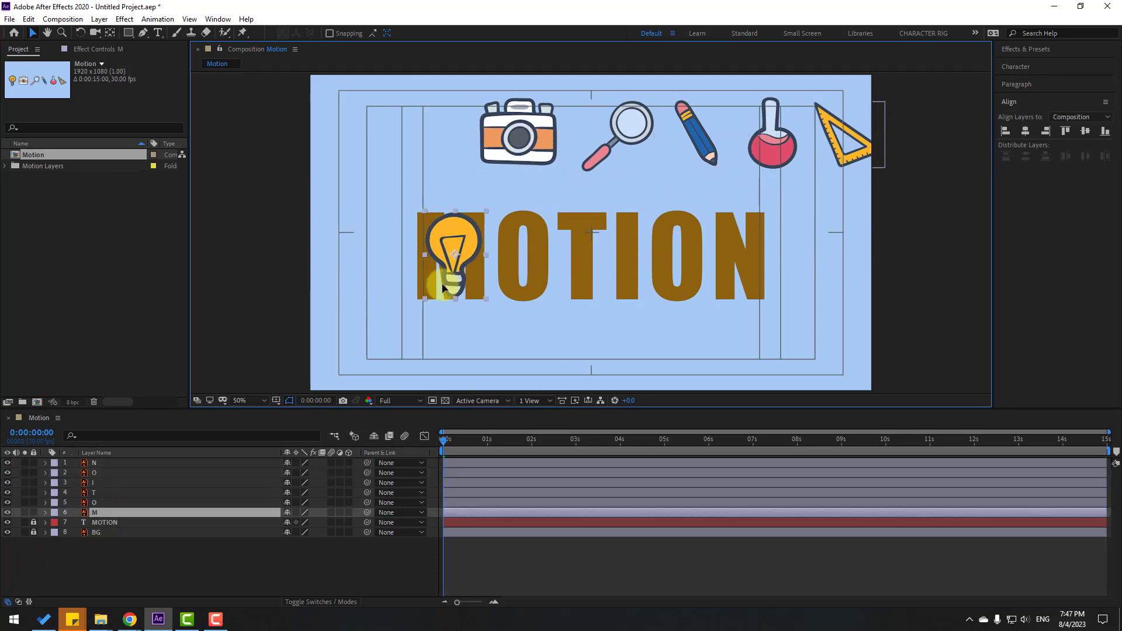
left_click_drag(542, 155, 548, 283)
left_click_drag(605, 146, 589, 263)
mouse_move(696, 134)
left_mouse_down()
mouse_move(635, 273)
mouse_move(631, 253)
left_mouse_up()
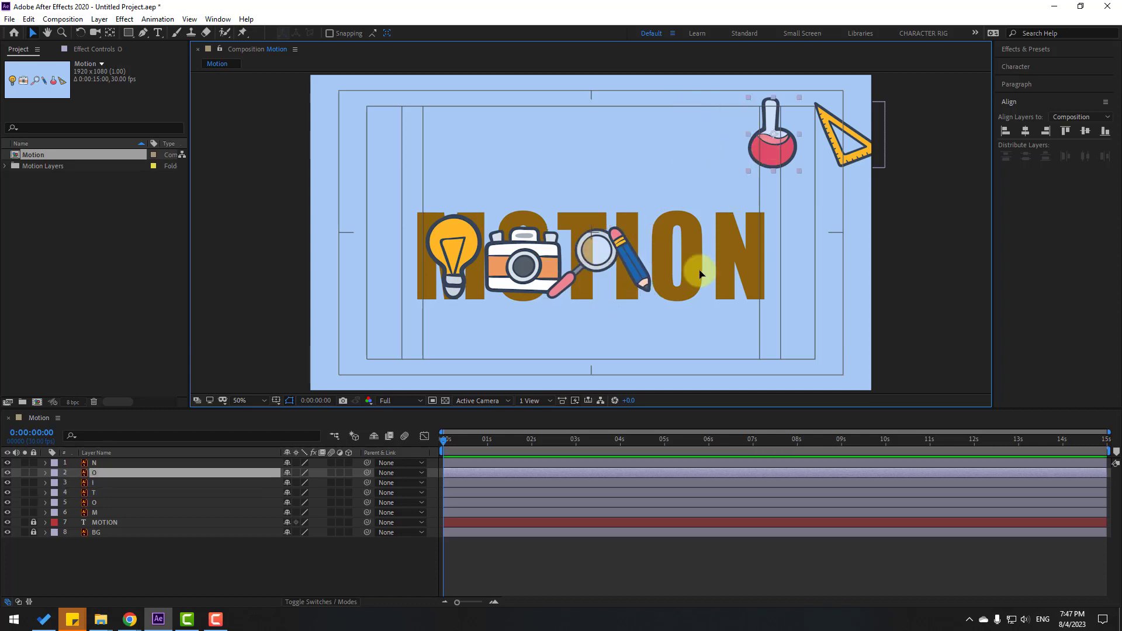
left_click_drag(772, 137, 682, 264)
left_click_drag(841, 155, 748, 275)
At 100% view, shrink the camera to about 70% and reveal the magnifier and pencil scales.
key("period")
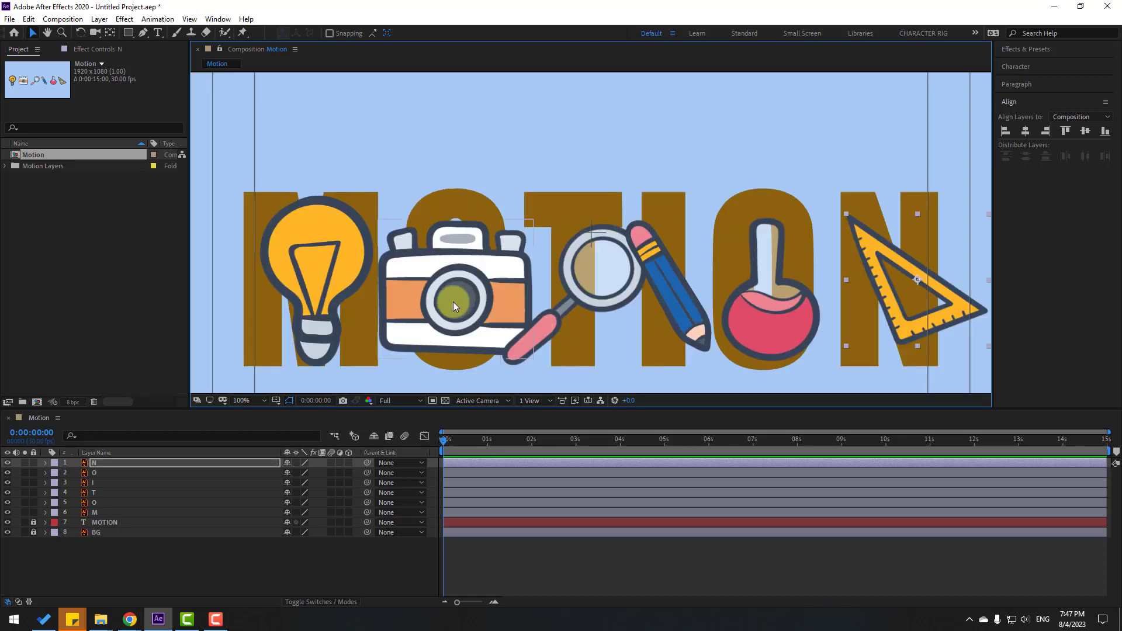
left_click(458, 286)
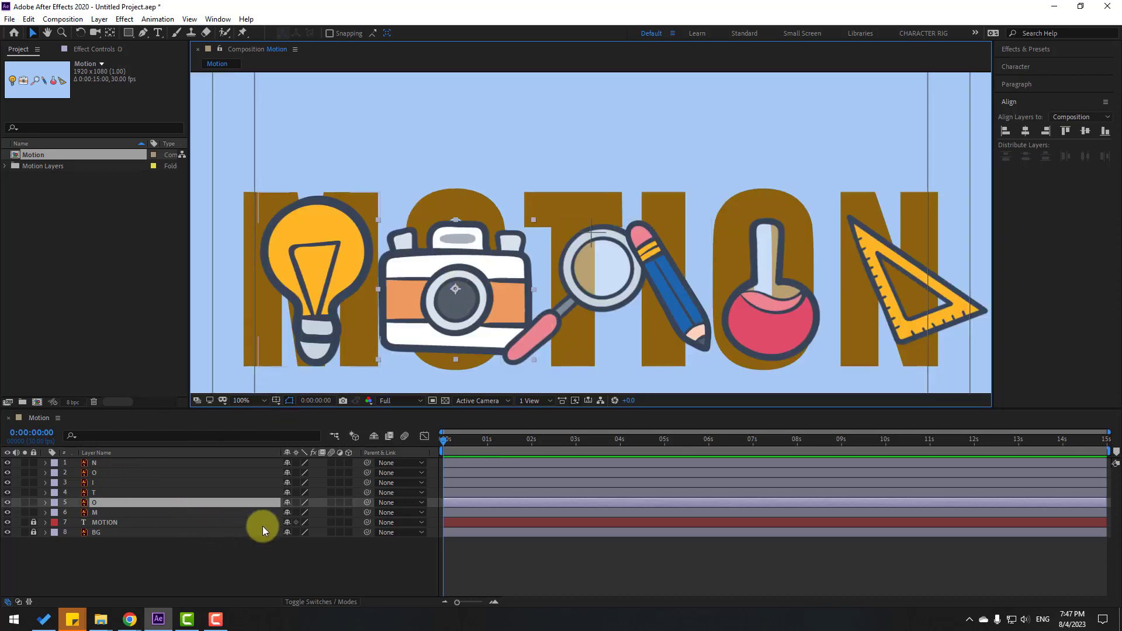
key("s")
mouse_move(301, 516)
left_mouse_down()
mouse_move(283, 513)
mouse_move(288, 494)
left_mouse_up()
left_click(573, 292)
key("s")
left_click(664, 293)
key("s")
Scale the flask to 81%, triangle ruler to 82%, lightbulb to 83%, then view at 50%.
left_click(796, 326)
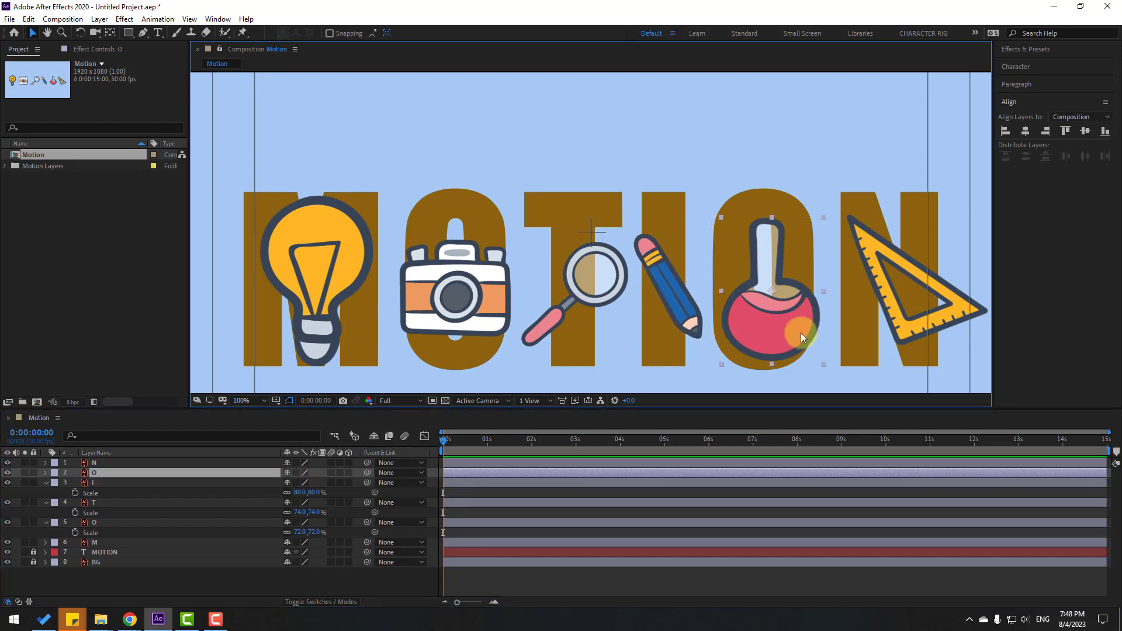
key("s")
left_click_drag(295, 483, 288, 484)
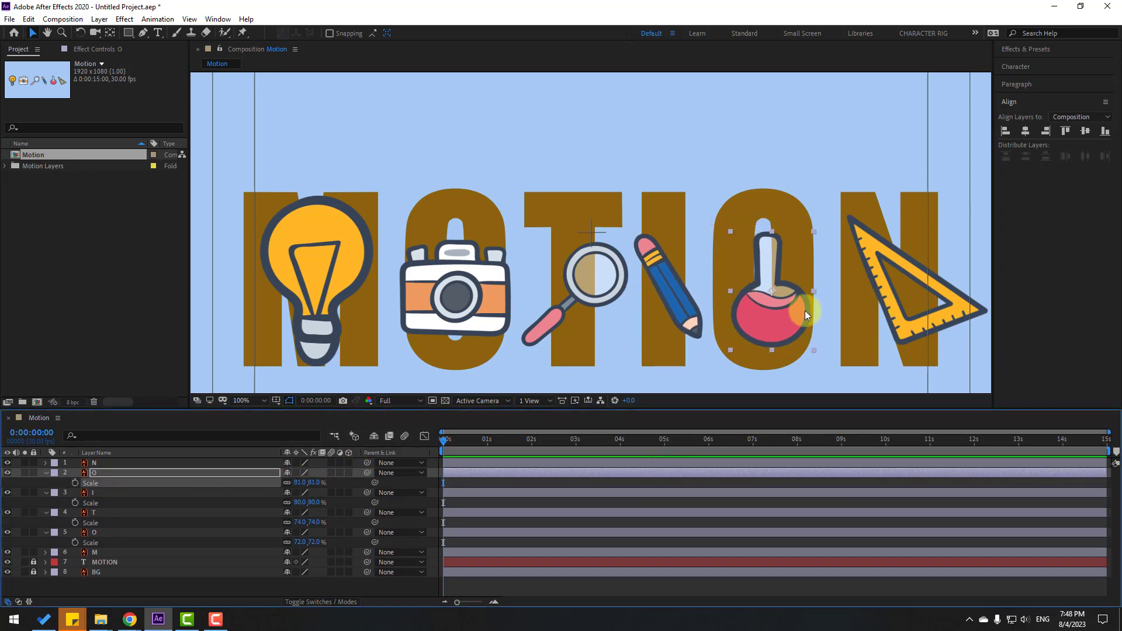
left_click(412, 461)
key("s")
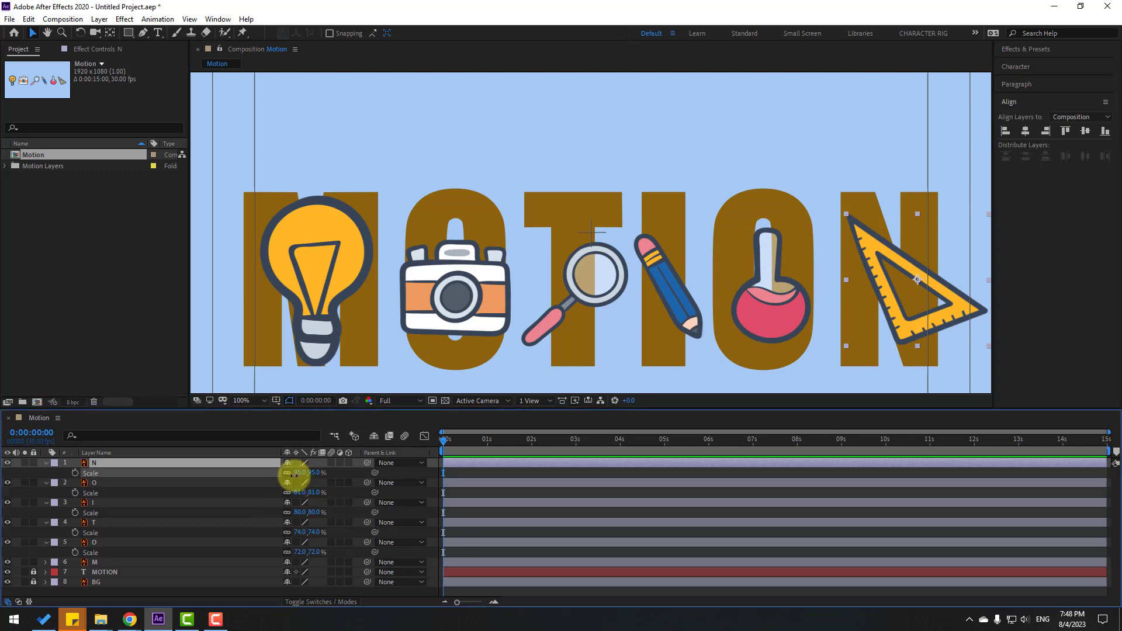
left_click_drag(296, 473, 289, 472)
left_click(352, 293)
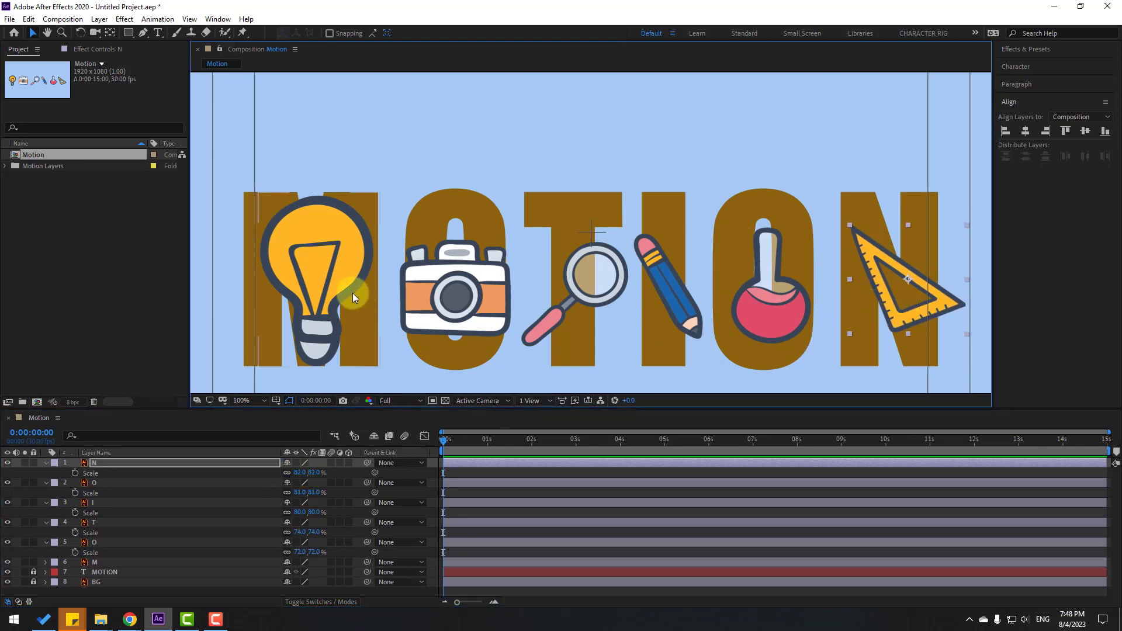
key("s")
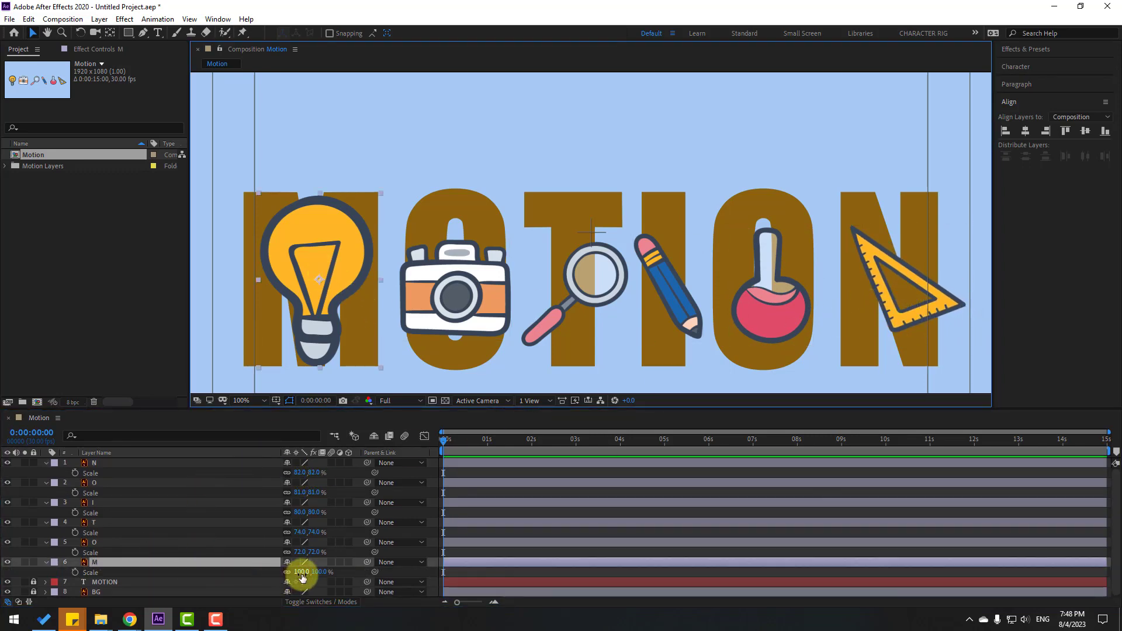
left_click_drag(298, 572, 293, 574)
key("comma")
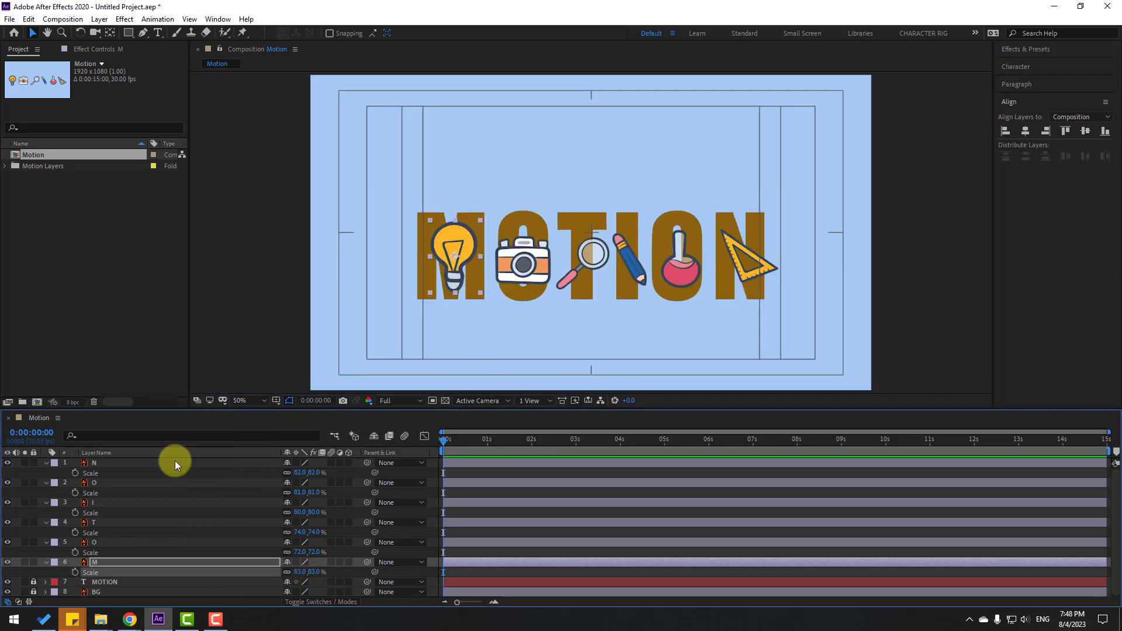
left_click(75, 465)
Collapse the icon layers' properties and show the M layer's Position.
key("ctrl+a")
key("s")
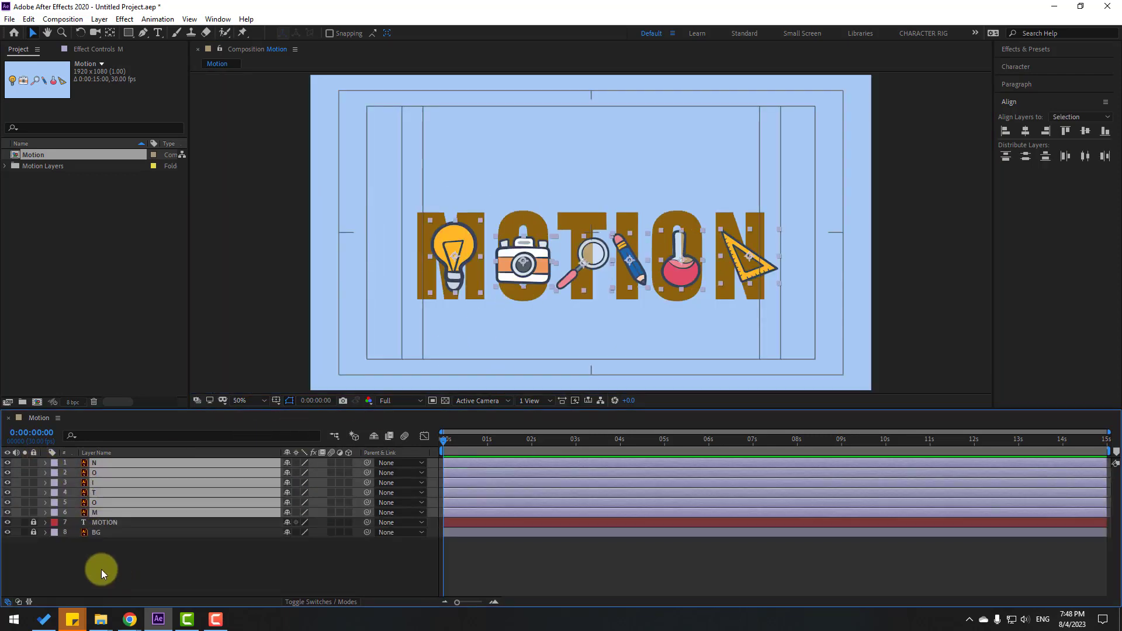
left_click(102, 574)
left_click(95, 513)
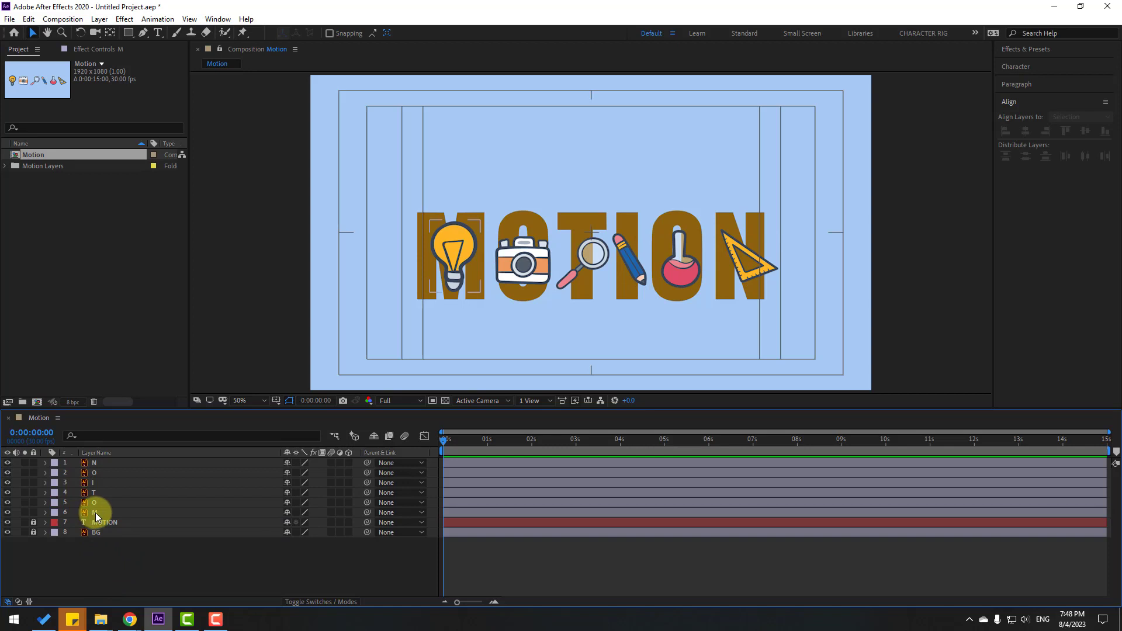
left_click(96, 514)
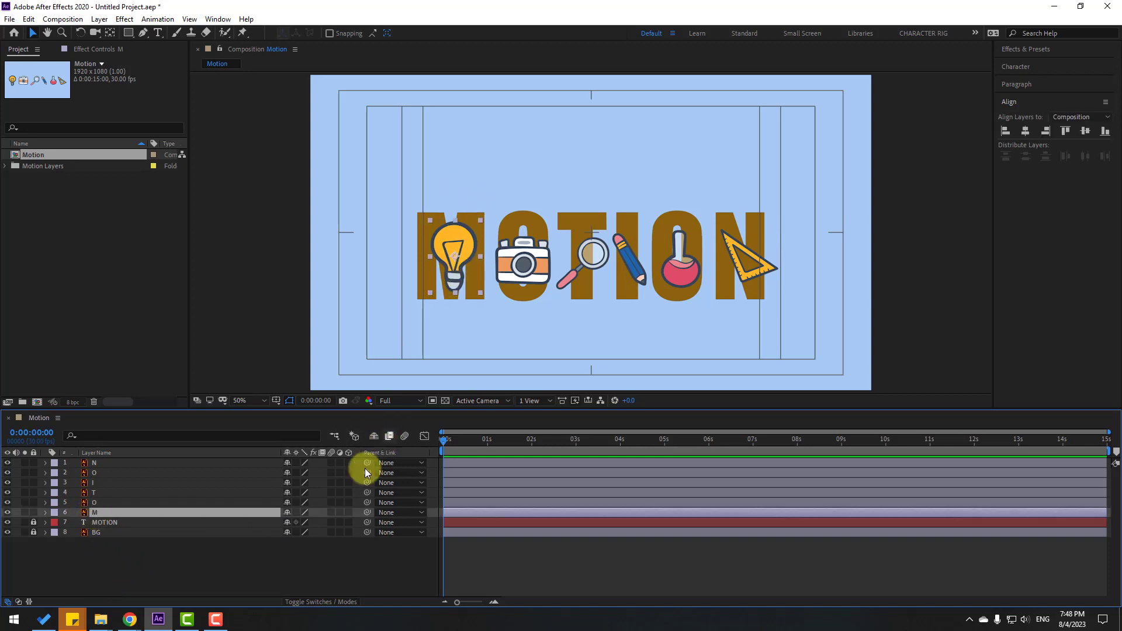
key("p")
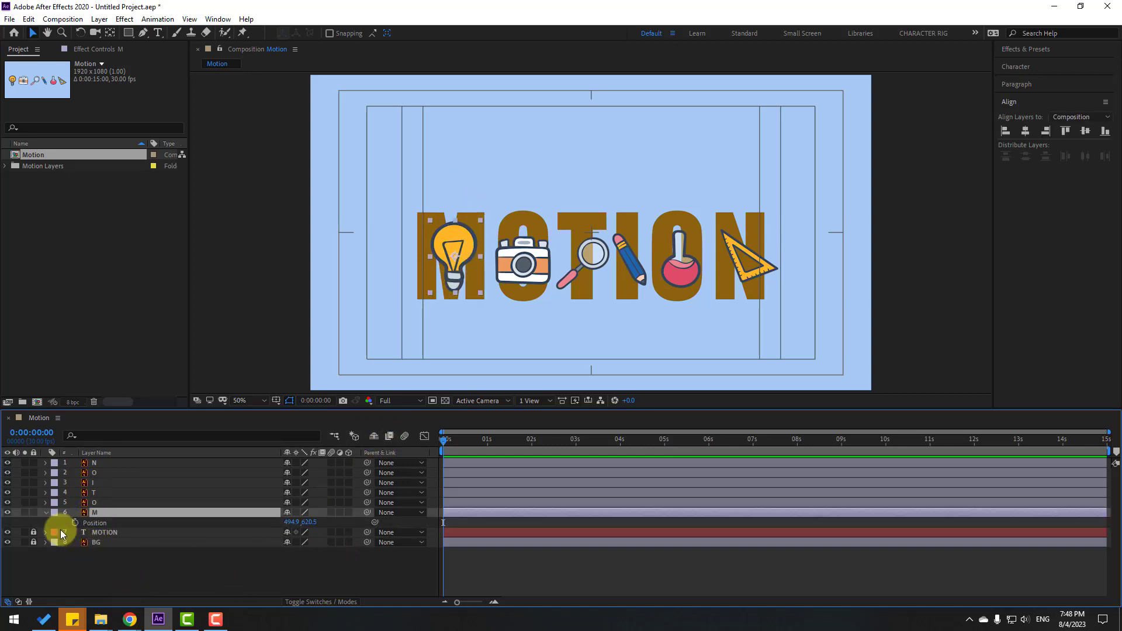
Keyframe the bulb below the M at 0f, above it at 10f, and onto it at 20f.
left_click(75, 522)
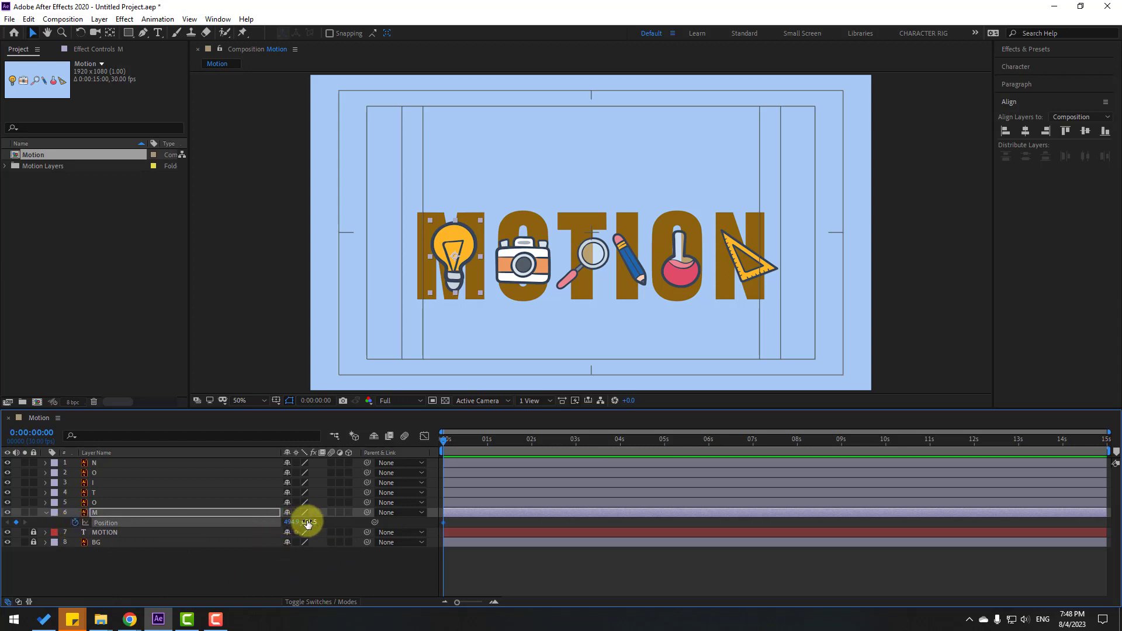
left_click_drag(308, 523, 446, 521)
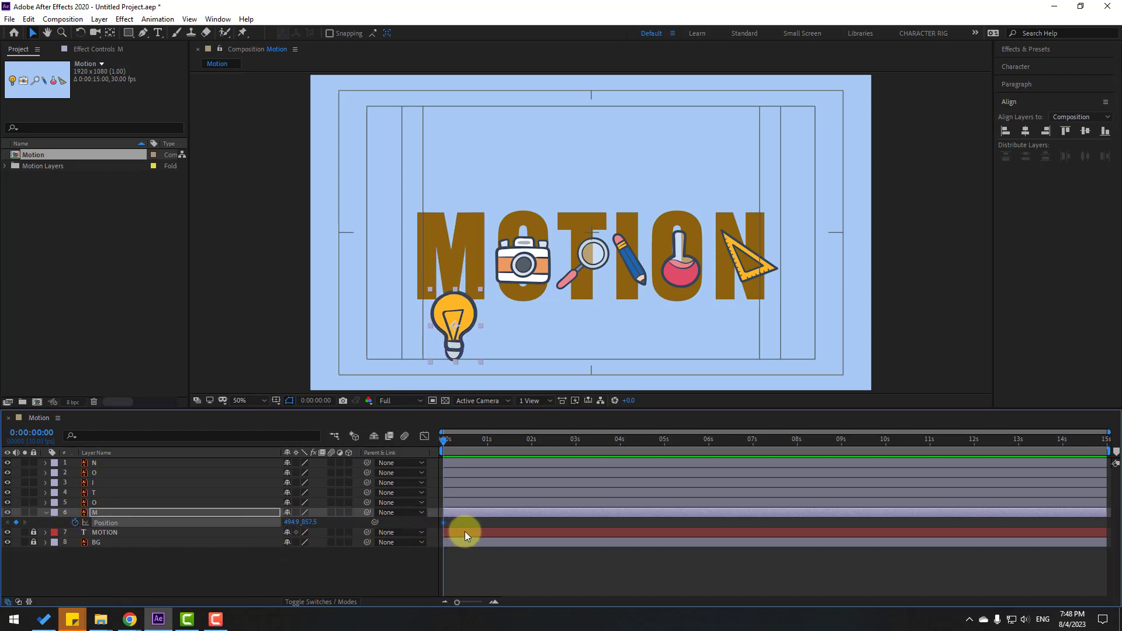
key("shift+Page_Down")
left_click_drag(309, 523, 0, 485)
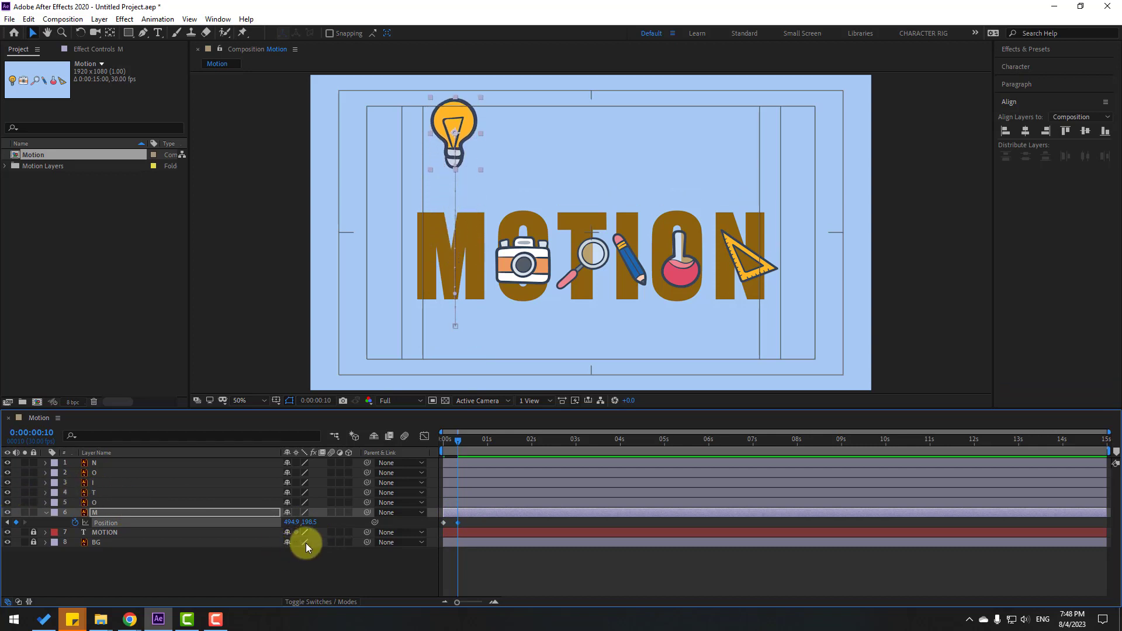
key("shift+Page_Down")
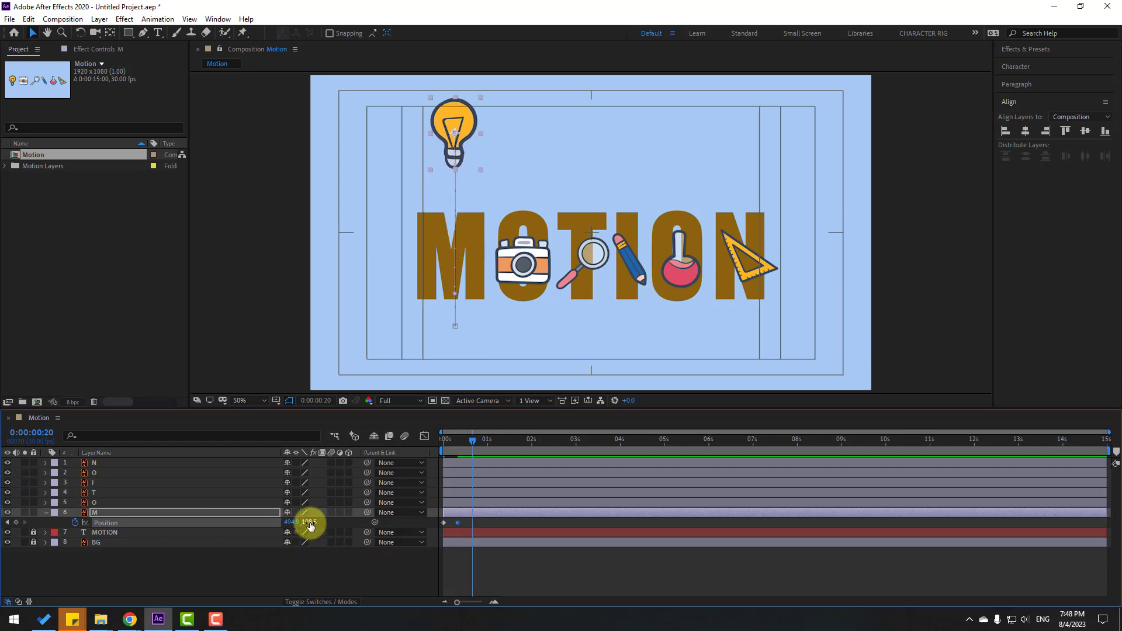
left_click_drag(309, 523, 545, 543)
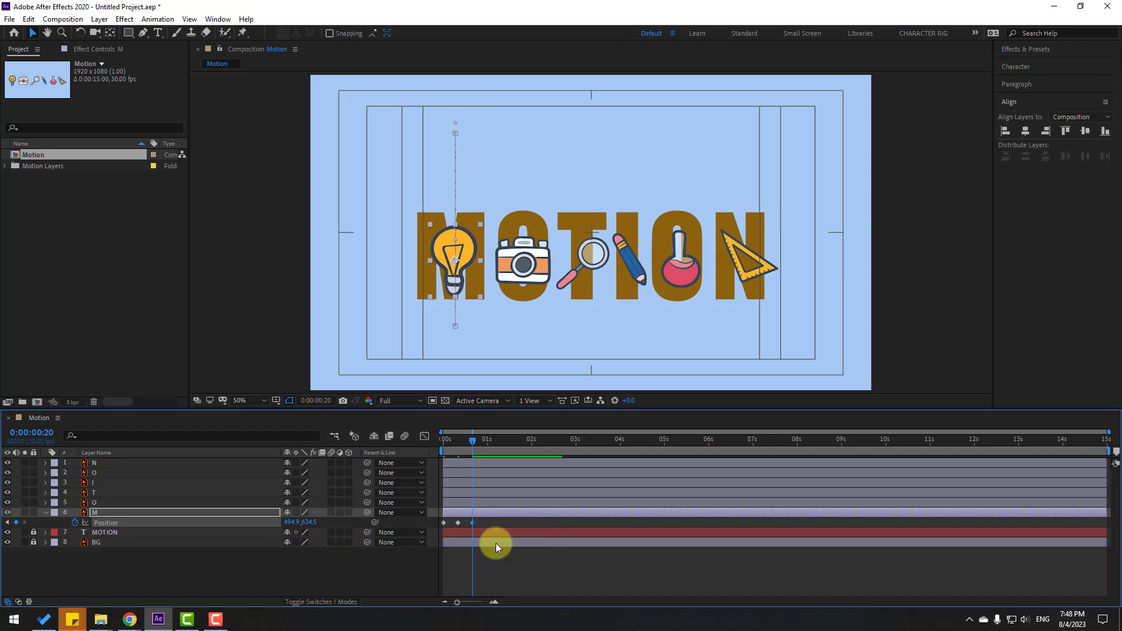
Apply Easy Ease to the Position keyframes, preview, and spread them further apart in time.
right_click(442, 522)
mouse_move(476, 510)
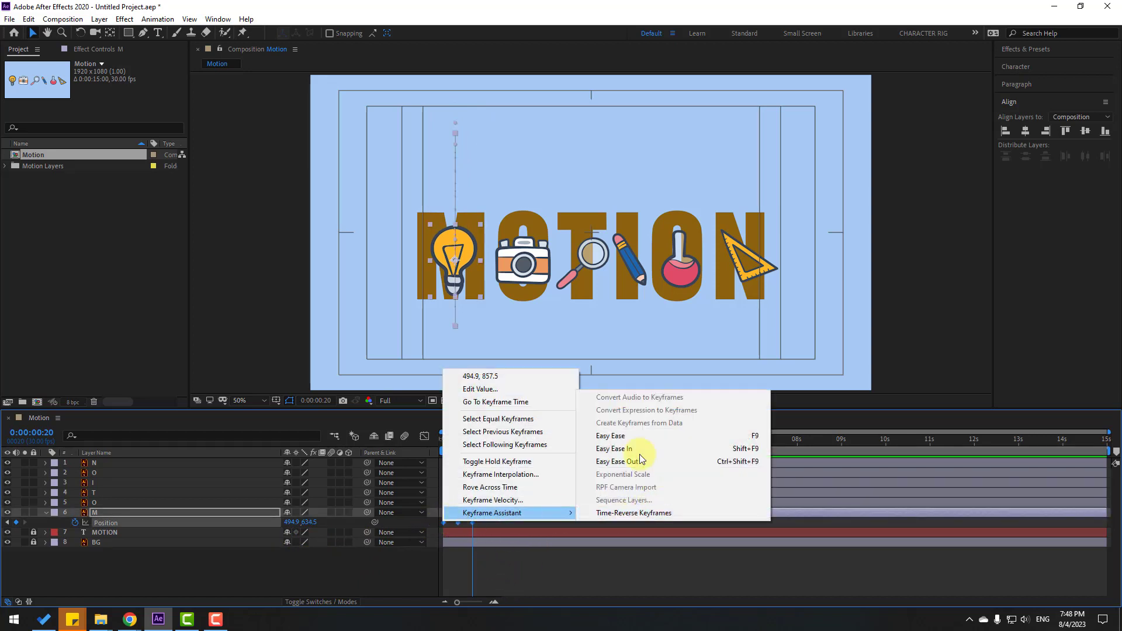
left_click(622, 436)
left_click(510, 572)
key("space")
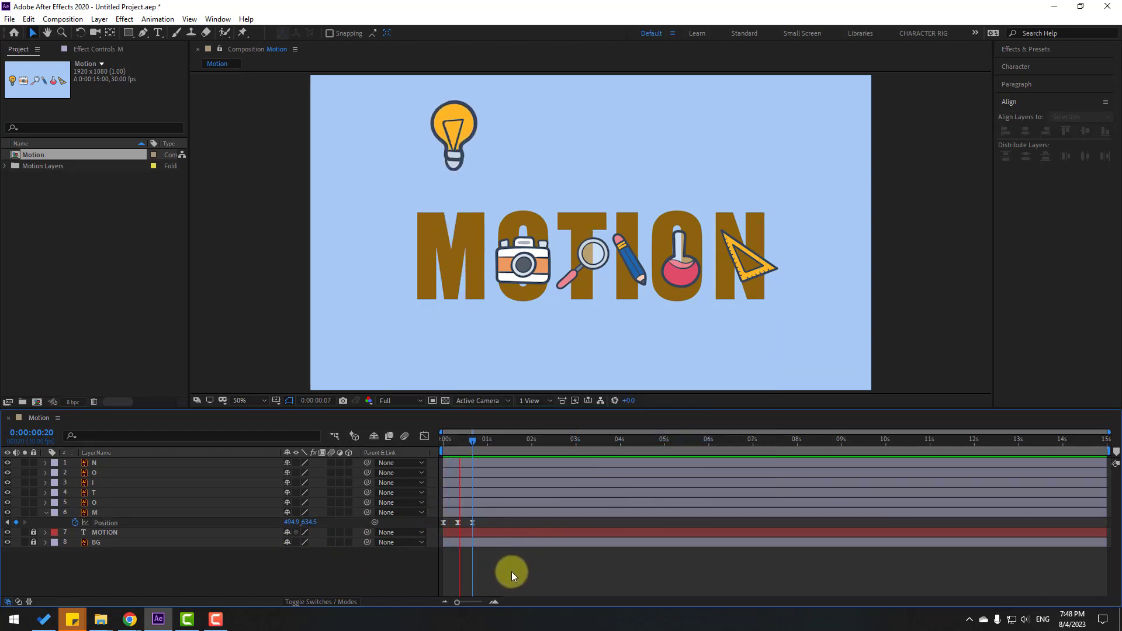
key("space")
left_click_drag(485, 528, 441, 525)
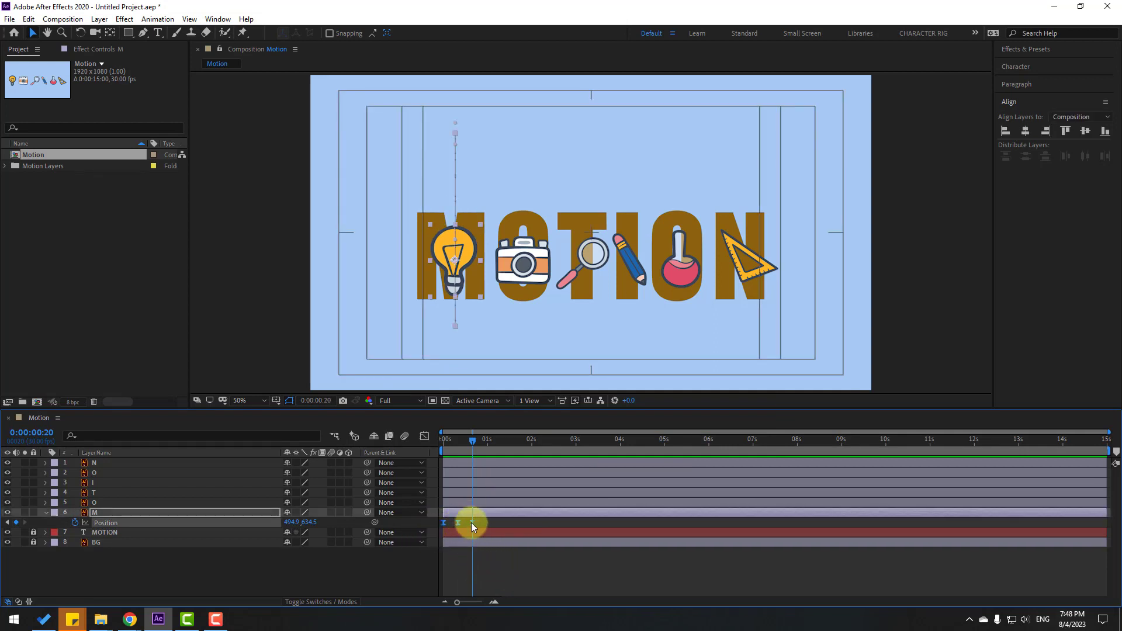
left_click_drag(471, 523, 485, 523)
In the zoomed speed graph, adjust the middle Position keyframe's influence and preview the snappier bounce.
left_click(424, 436)
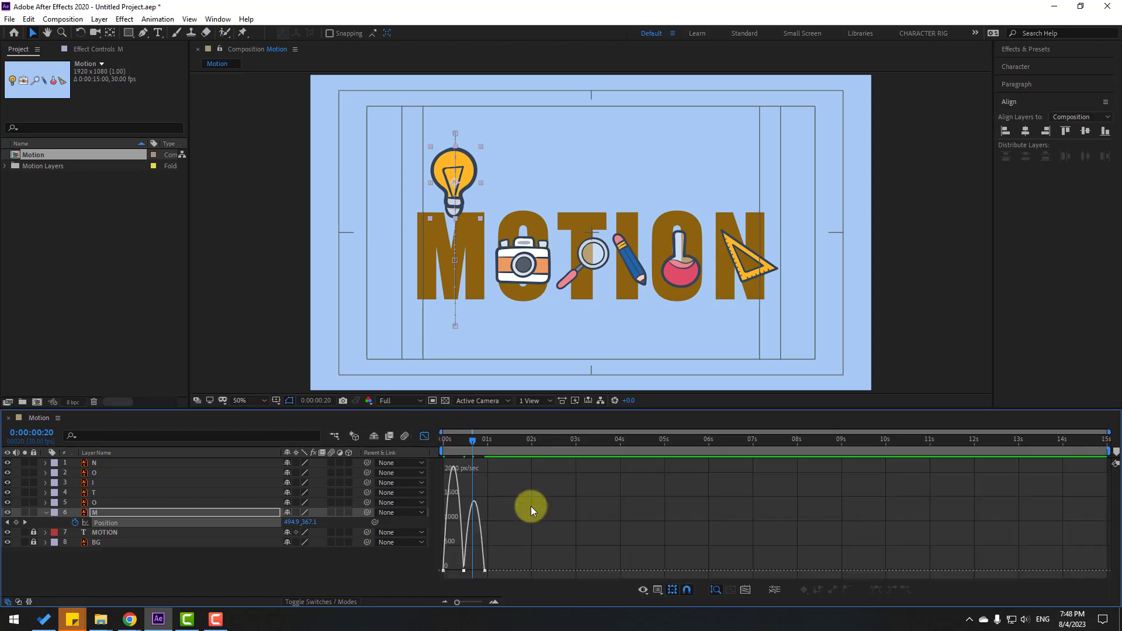
scroll(510, 511, "up", 5)
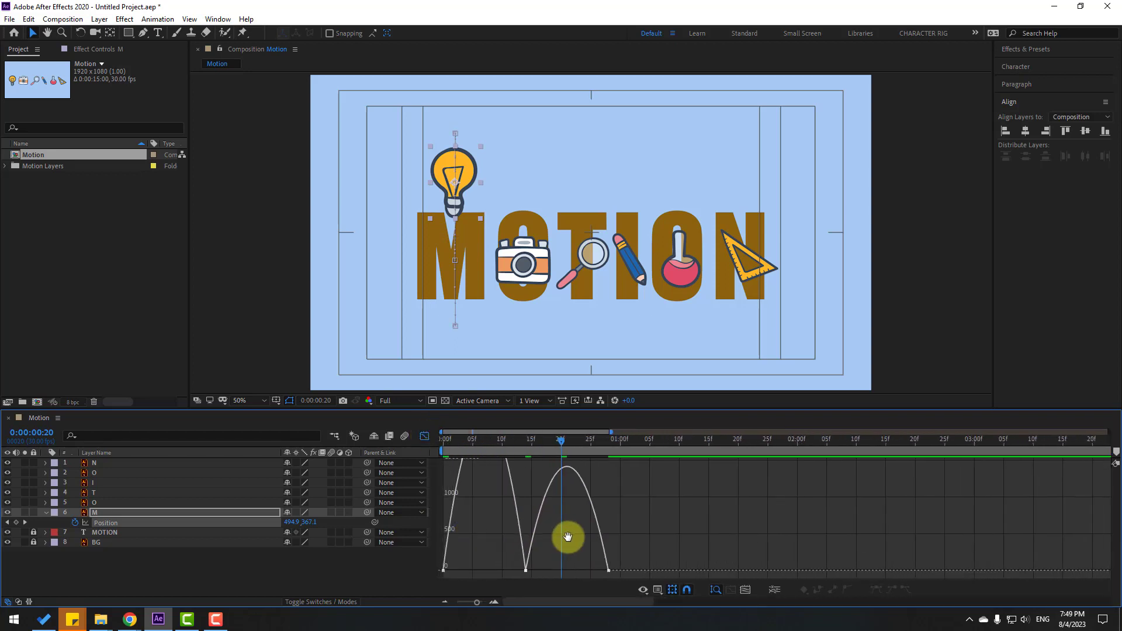
scroll(519, 542, "up", 3)
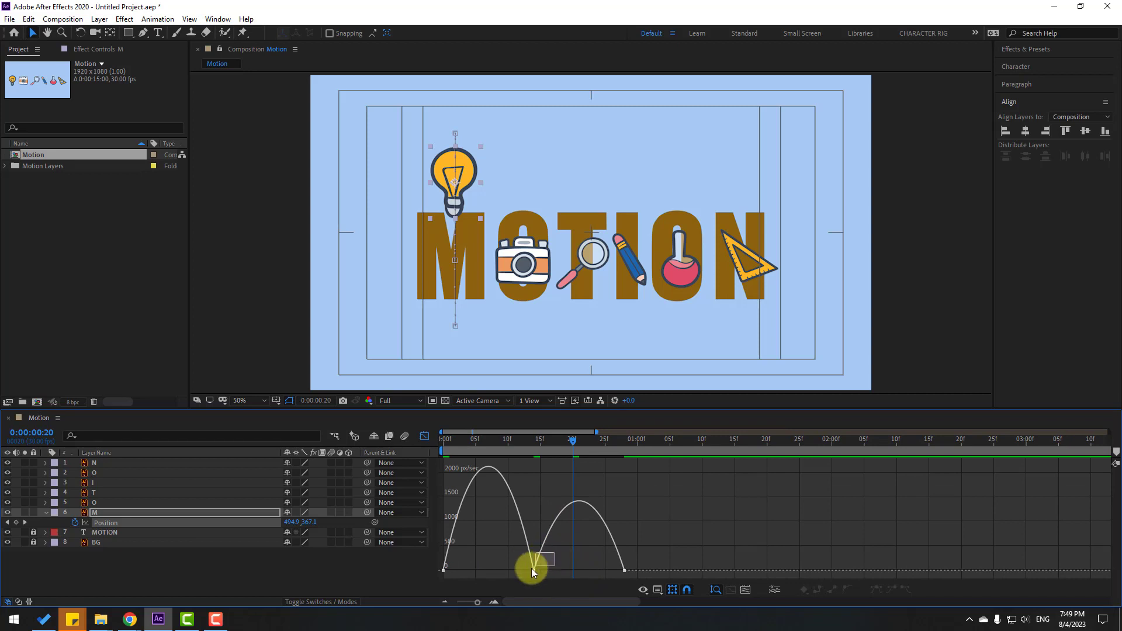
left_click_drag(532, 572, 581, 574)
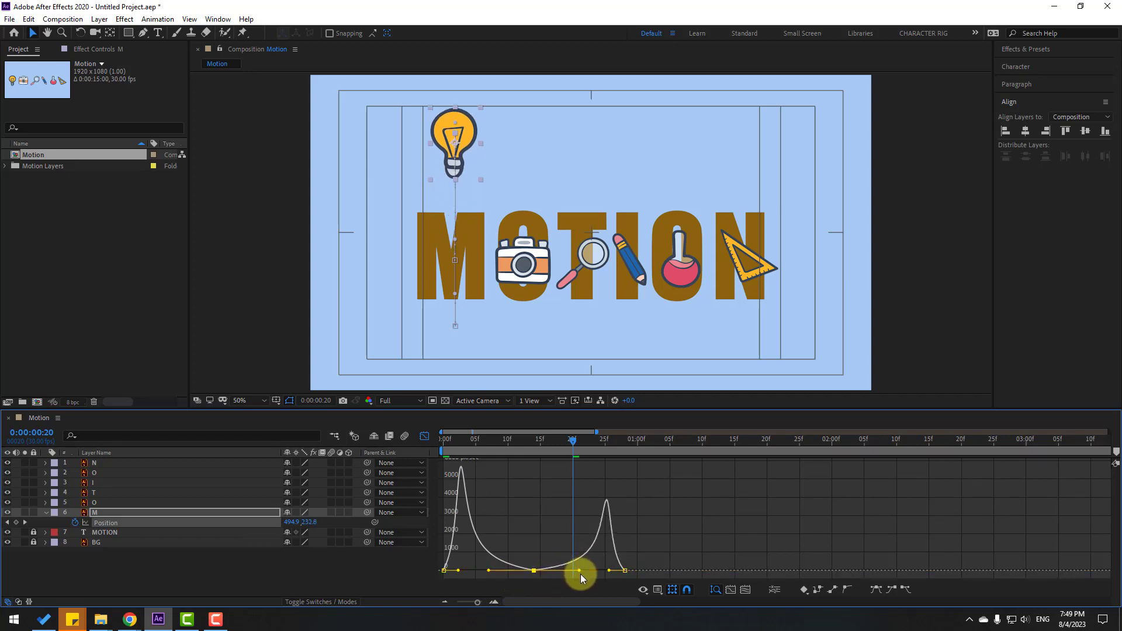
key("space")
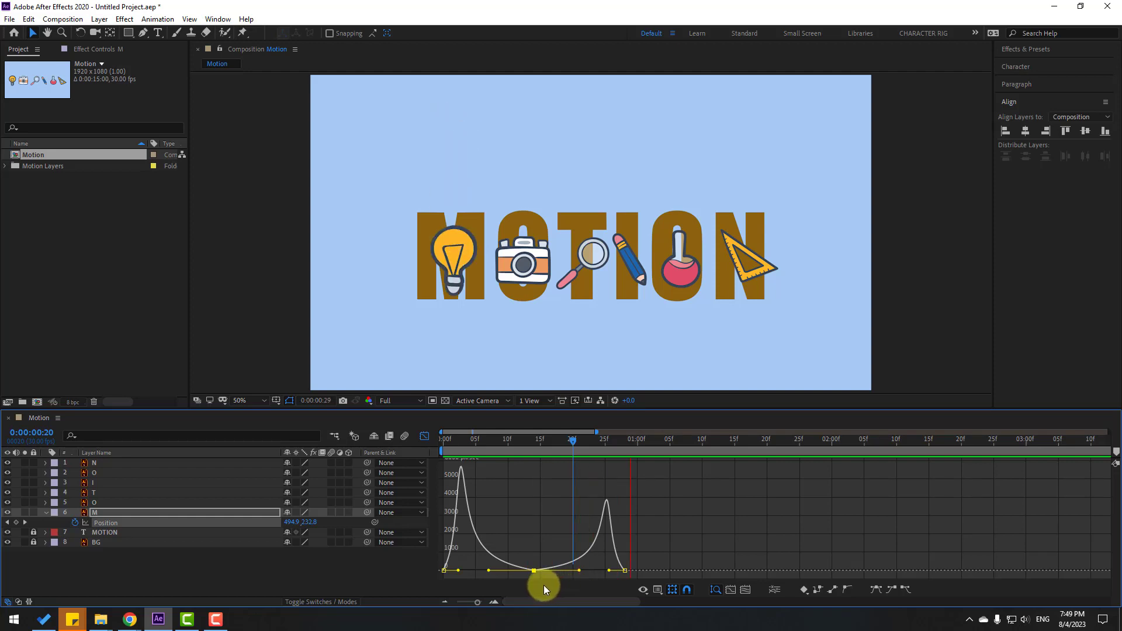
key("space")
left_click(425, 436)
Slide the bulb's three Position keyframes a few frames later and reveal its 83% Scale.
key("space")
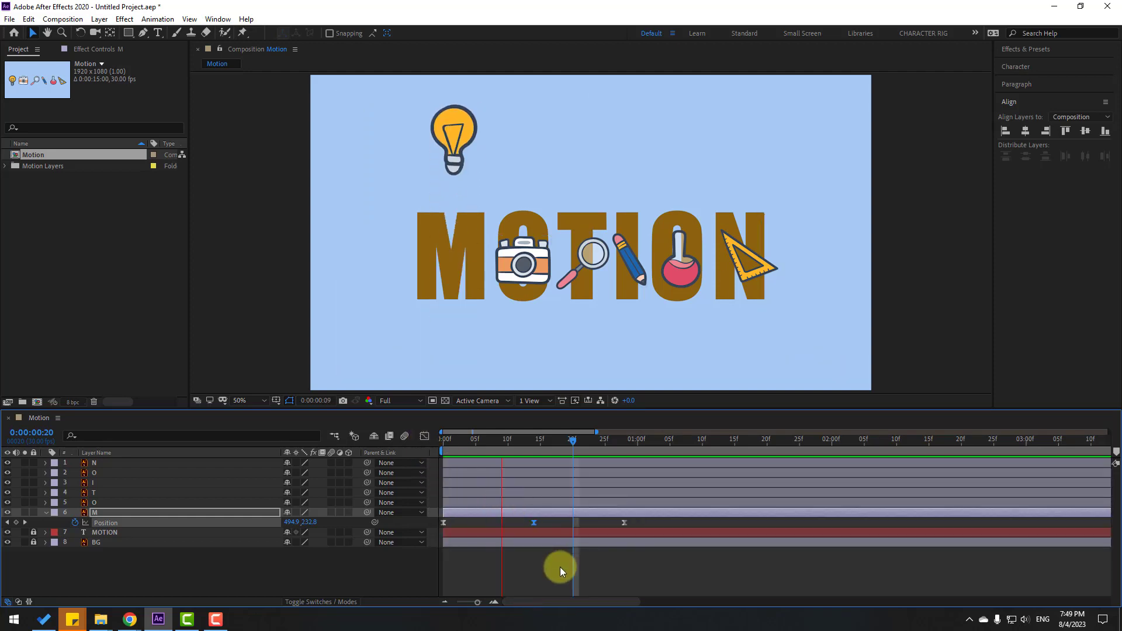
key("space")
left_click_drag(534, 444, 449, 444)
left_click_drag(636, 525, 470, 529)
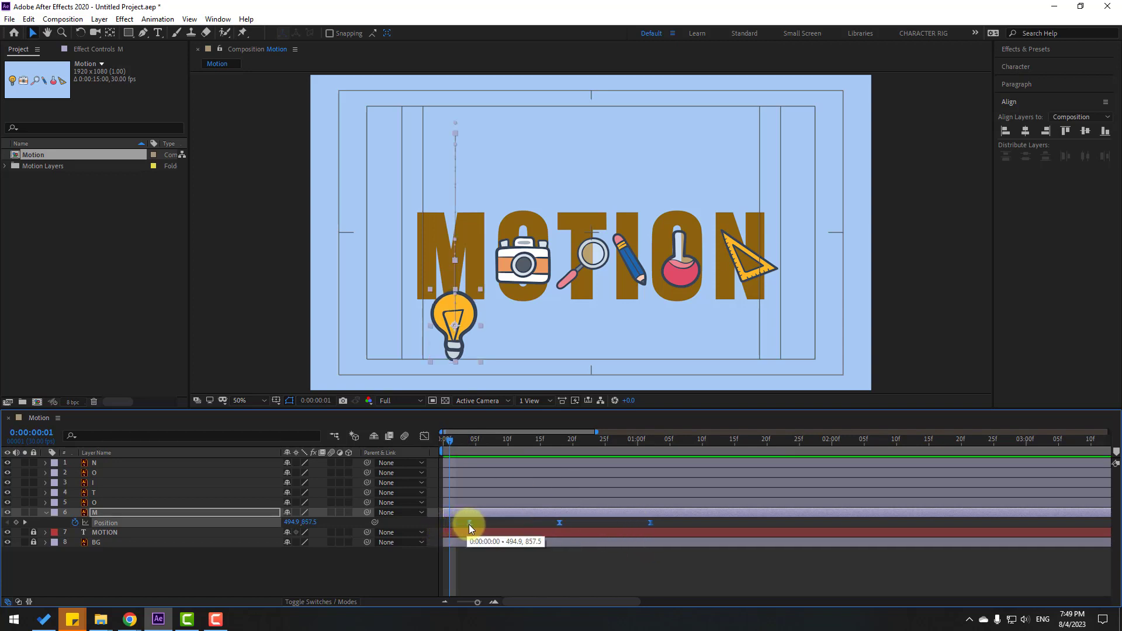
left_click_drag(458, 449, 433, 441)
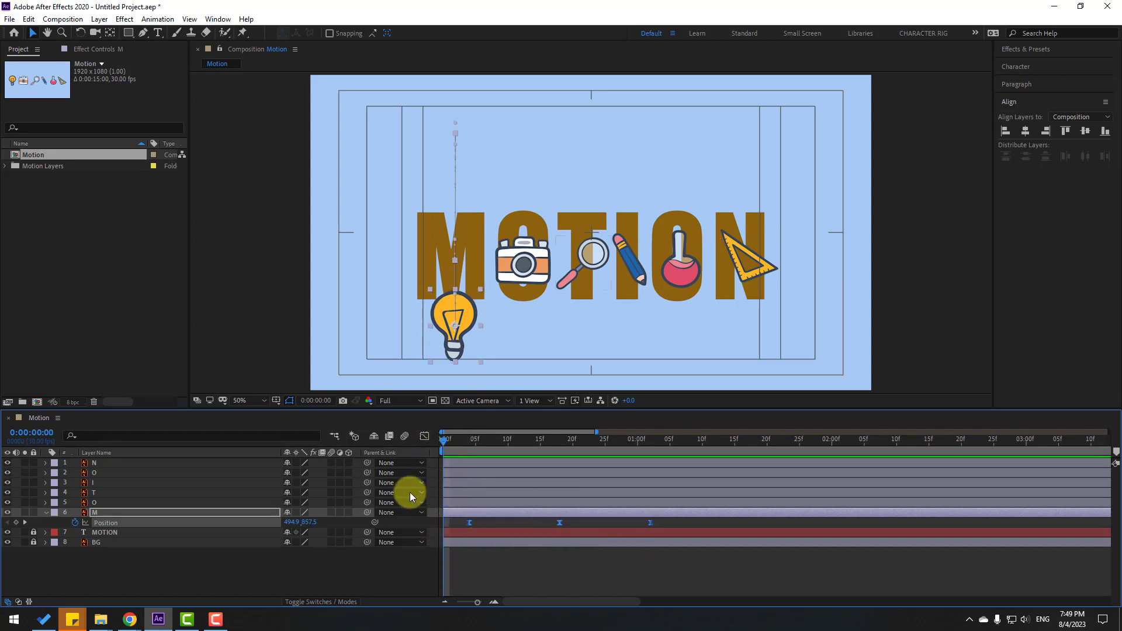
key("shift+s")
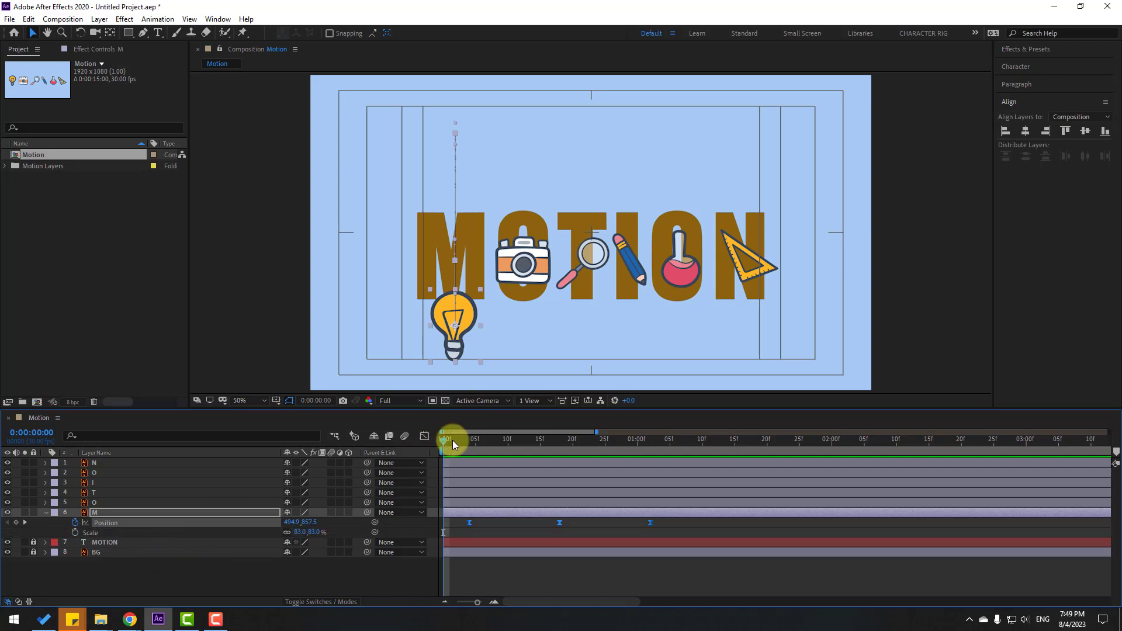
Add a Scale keyframe at 83% and set Scale to 0% at the start.
left_click(76, 533)
left_click_drag(470, 440, 386, 444)
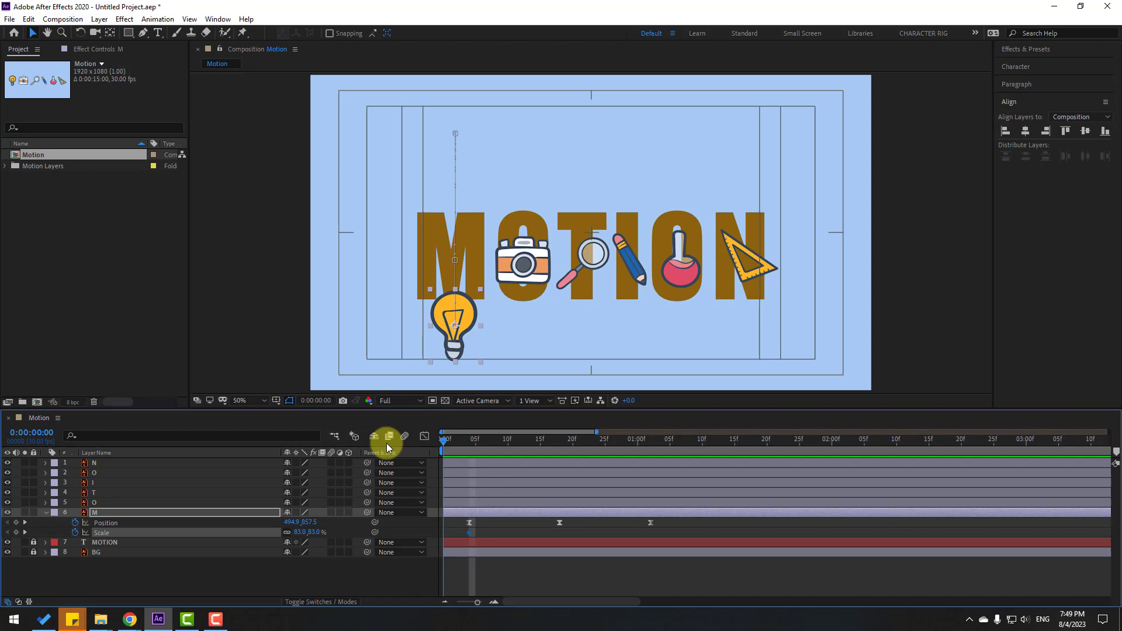
left_click(268, 580)
type("0")
key("Return")
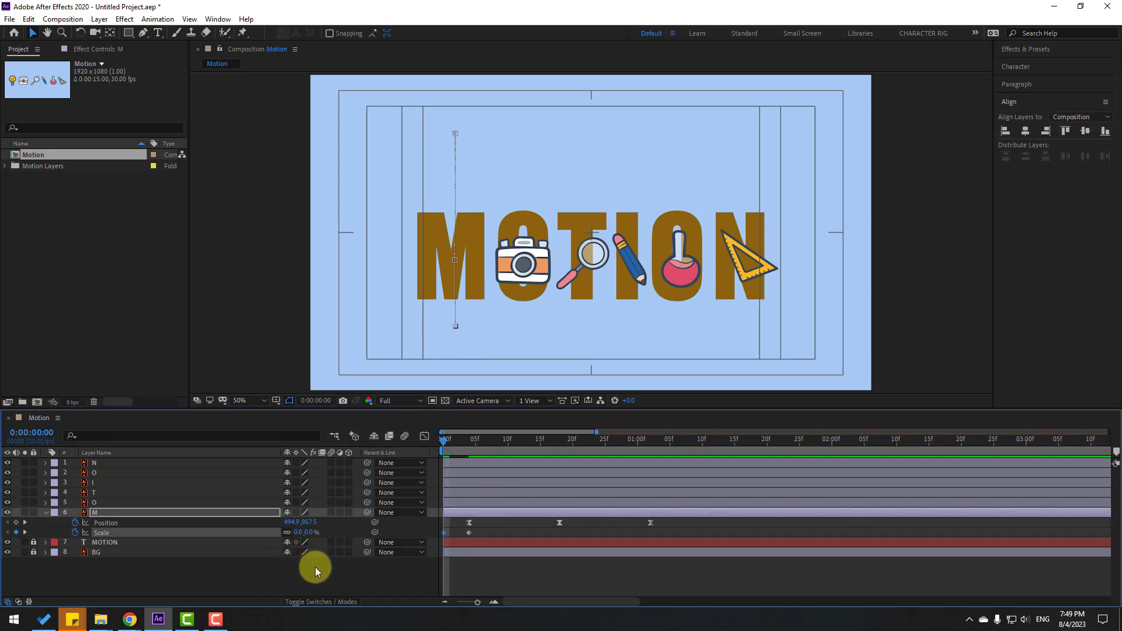
Easy Ease the Scale keyframes, move the 83% keyframe to about frame 7, and preview.
right_click(444, 535)
mouse_move(561, 525)
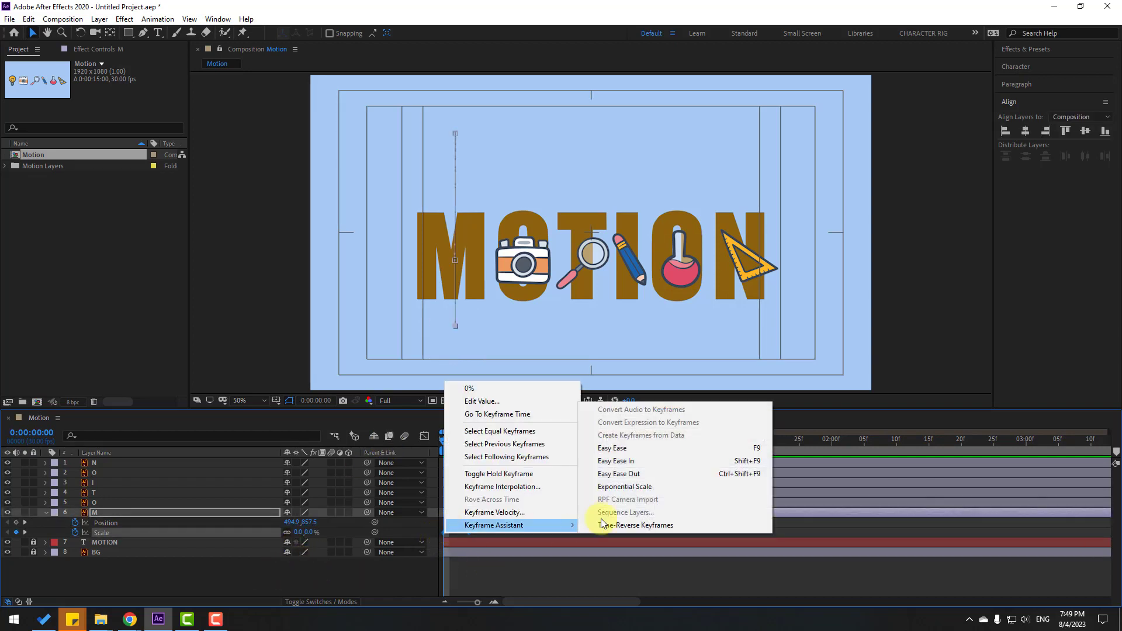
left_click(608, 449)
key("space")
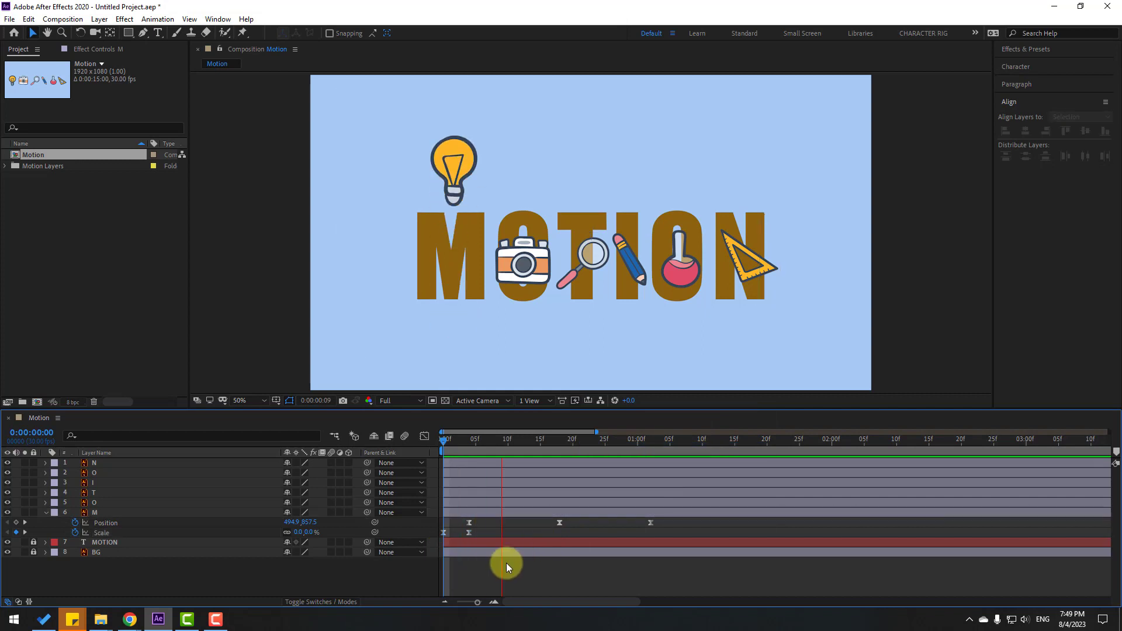
key("space")
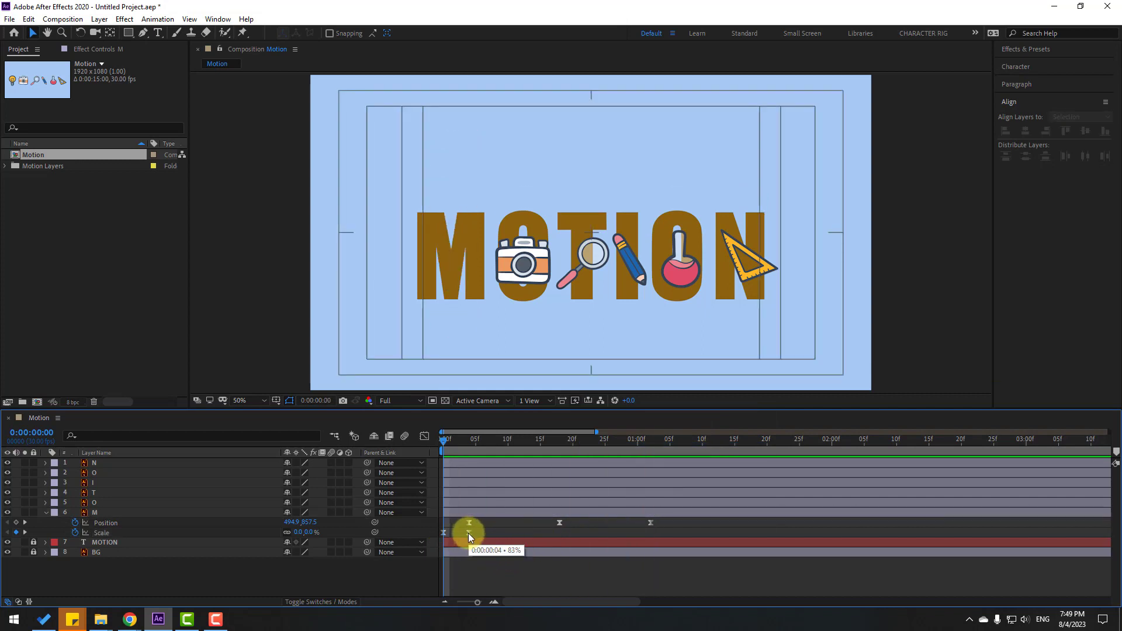
left_click_drag(469, 533, 486, 533)
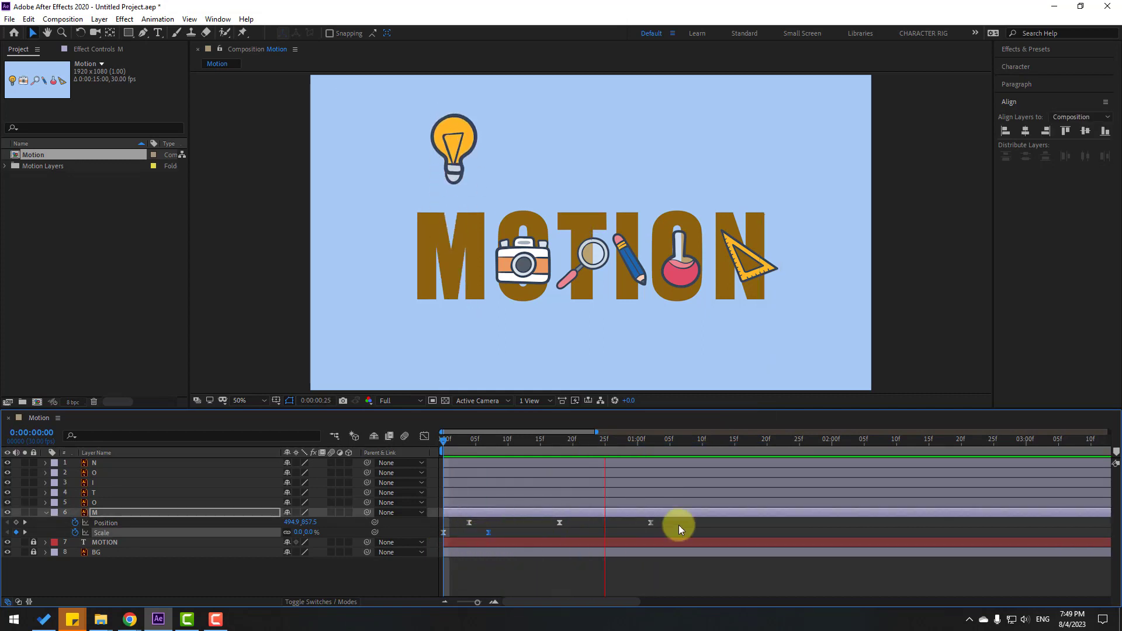
left_click_drag(668, 524, 457, 529)
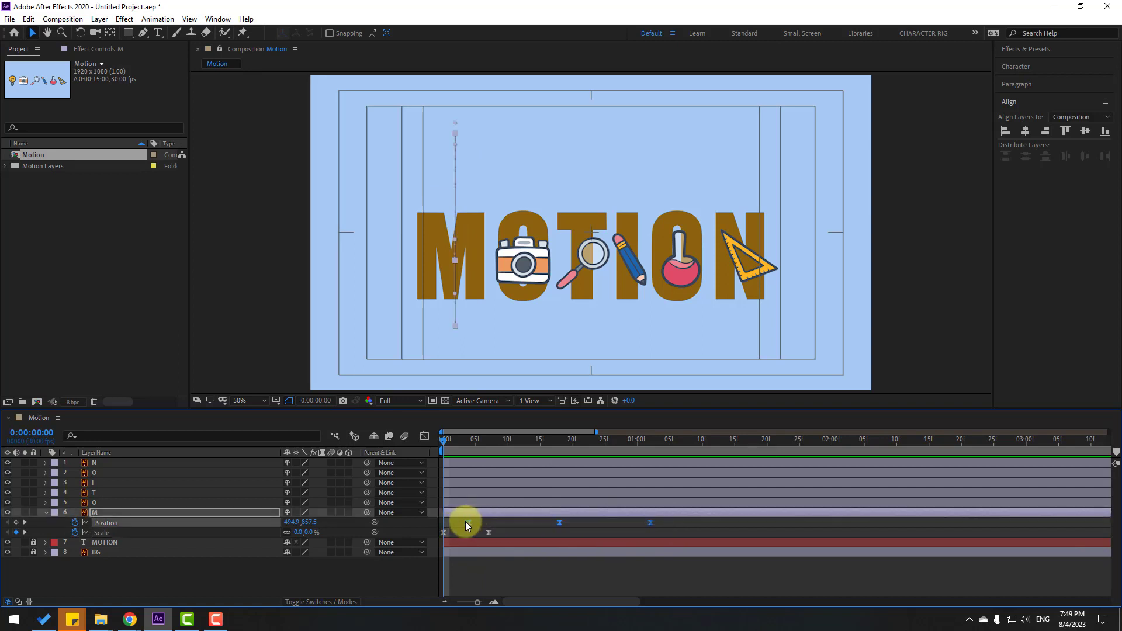
key("space")
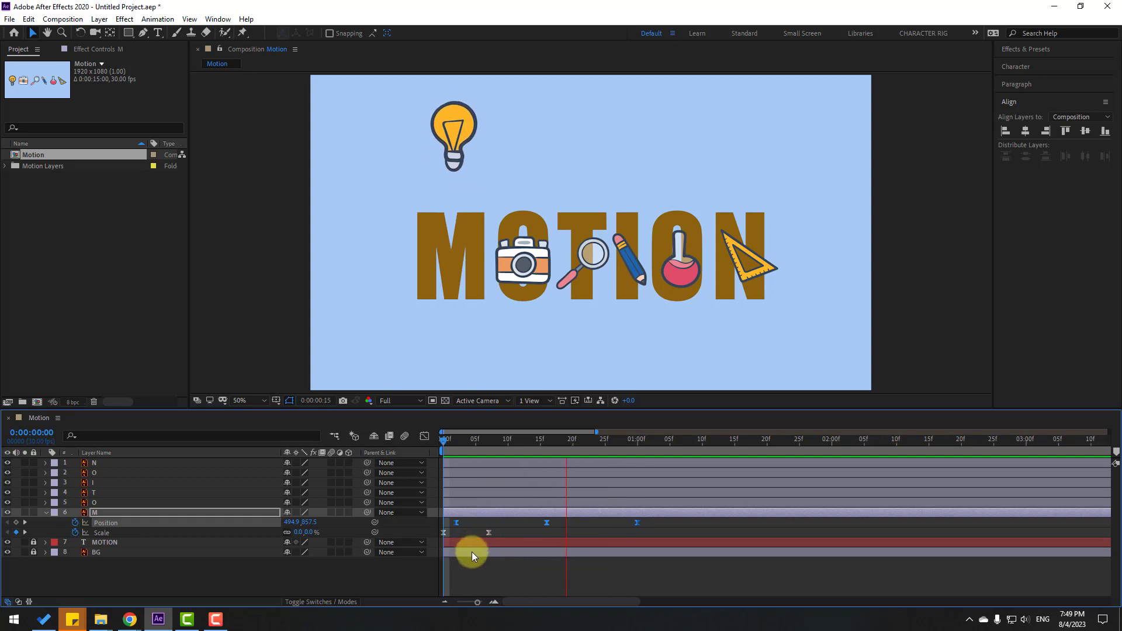
key("space")
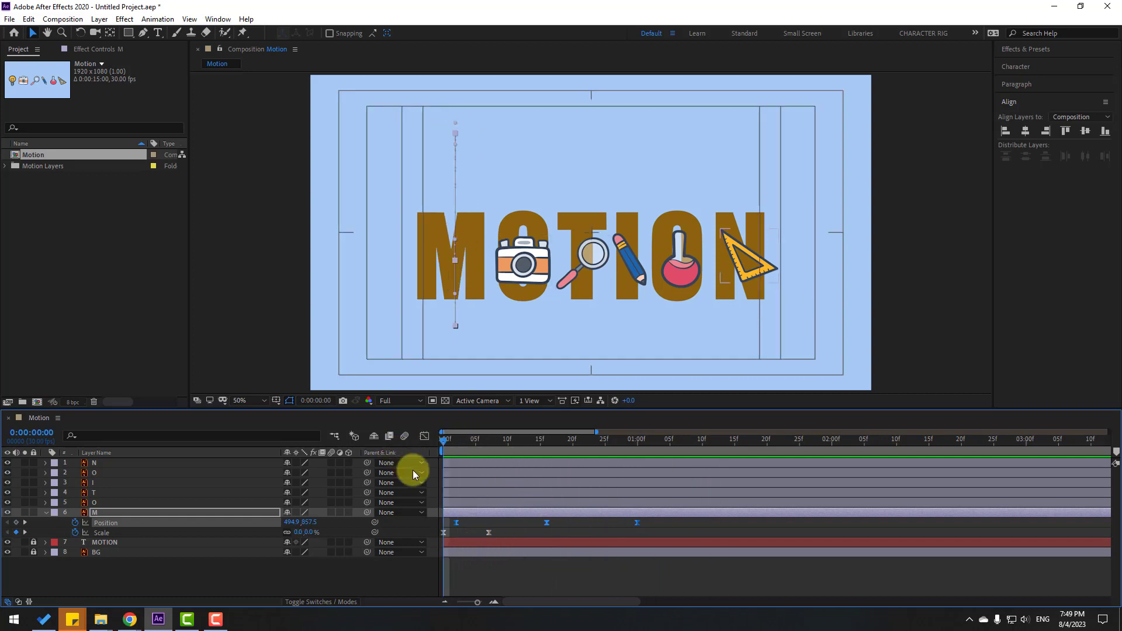
Show Rotation, start keyframing it, and set -3° at frame 11.
key("shift+r")
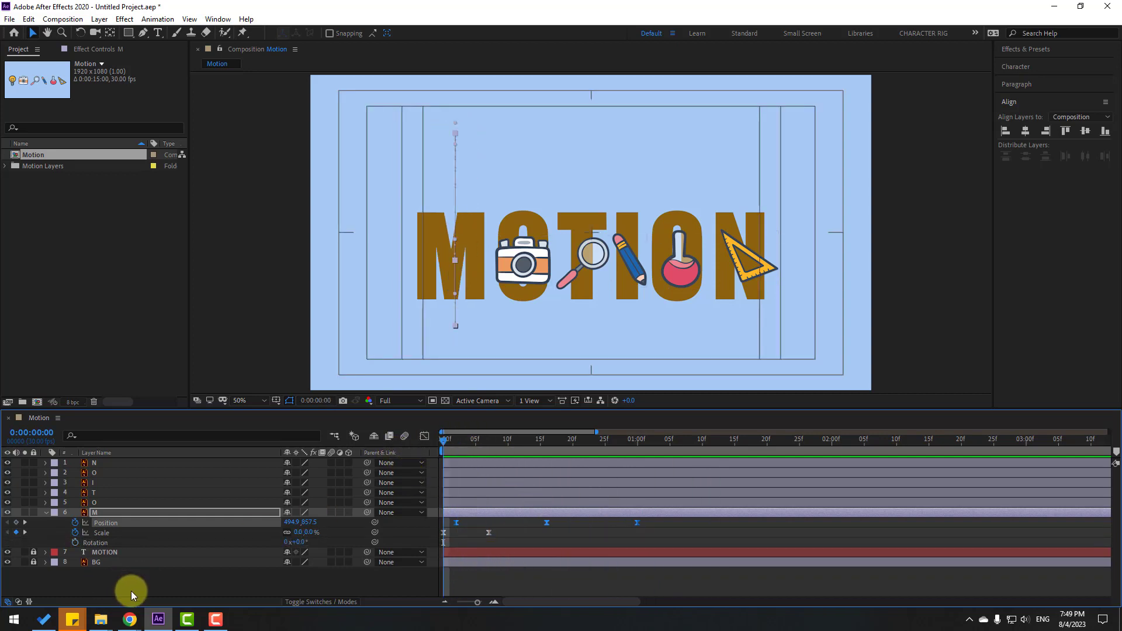
left_click(75, 543)
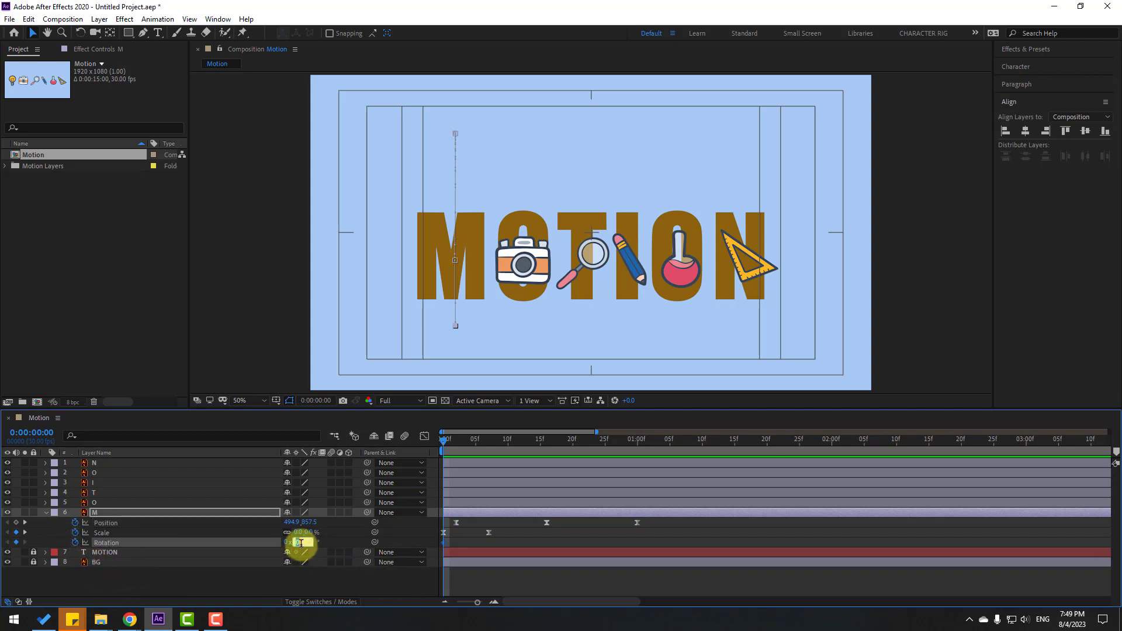
left_click_drag(444, 441, 514, 444)
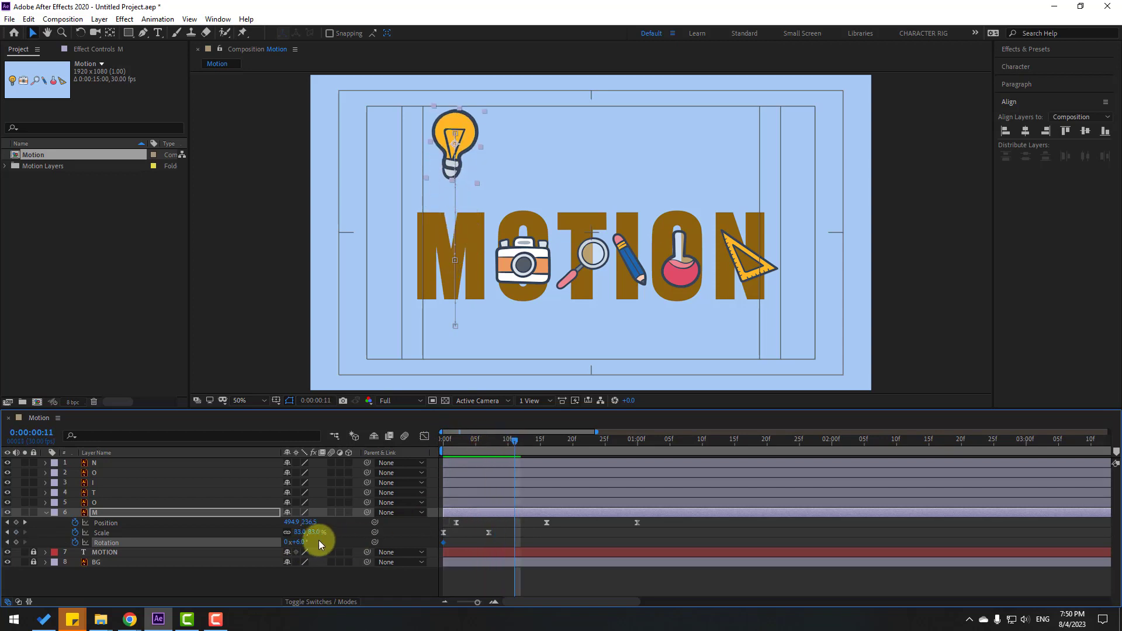
left_click(306, 542)
type("-3")
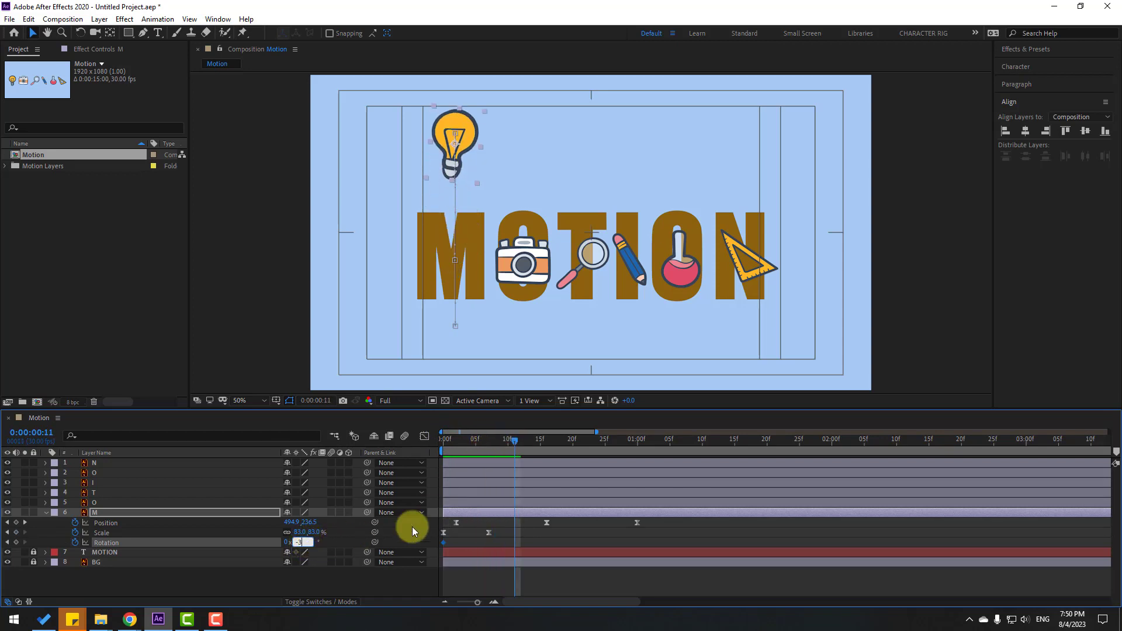
key("Return")
Set Rotation to +2° at frame 19 and back to 0° at 1:00.
left_click_drag(519, 440, 565, 444)
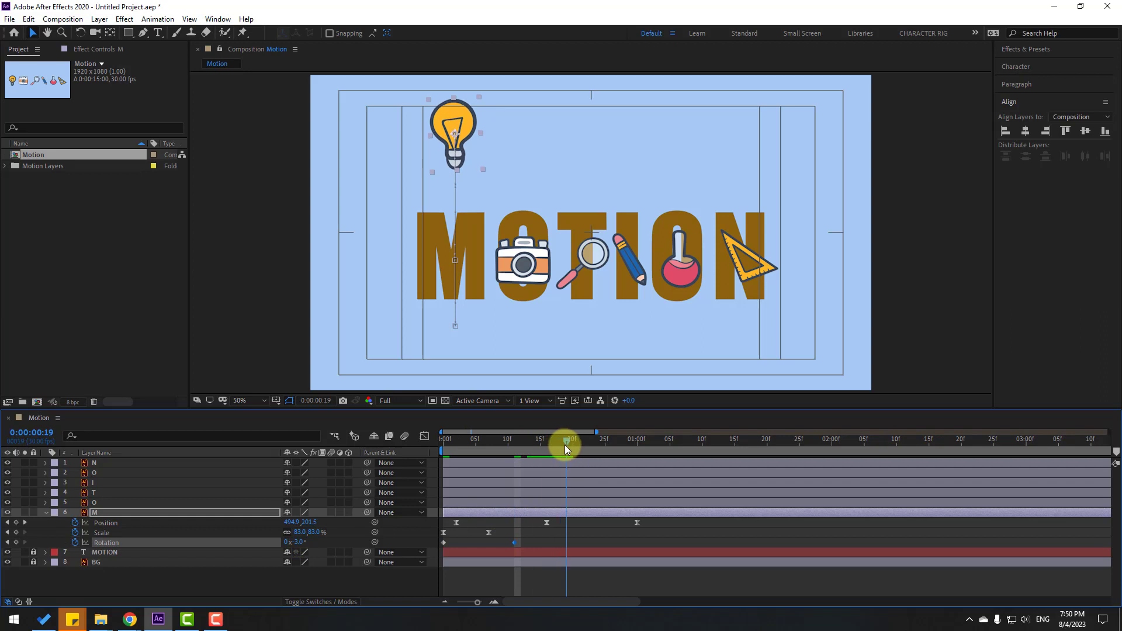
left_click(299, 543)
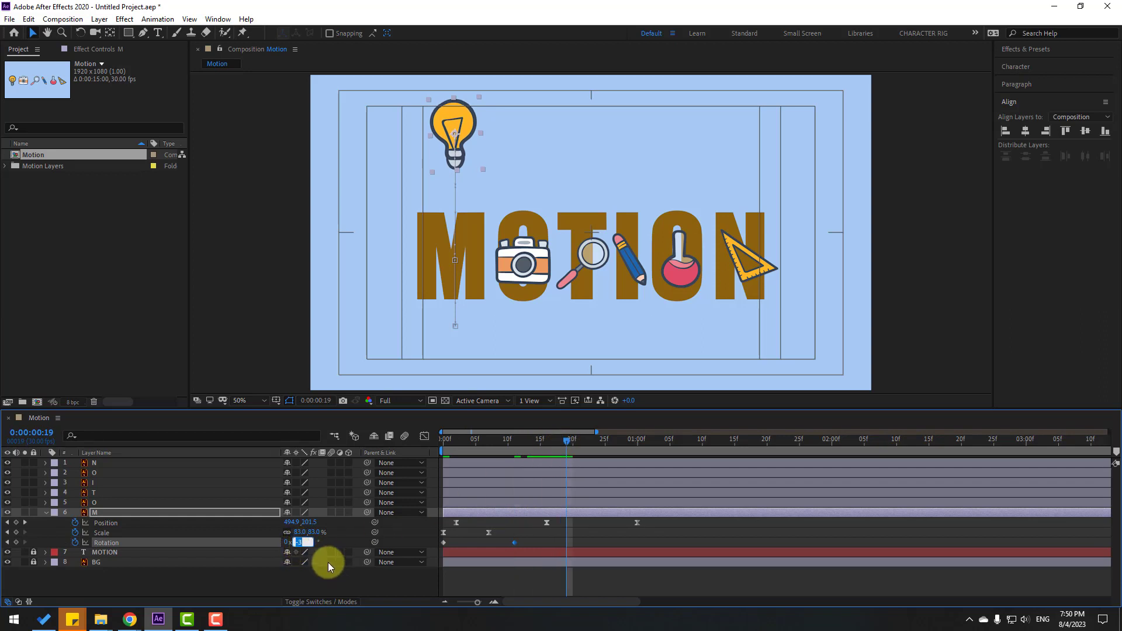
type("2")
key("Return")
left_click(607, 442)
left_click_drag(607, 442, 638, 444)
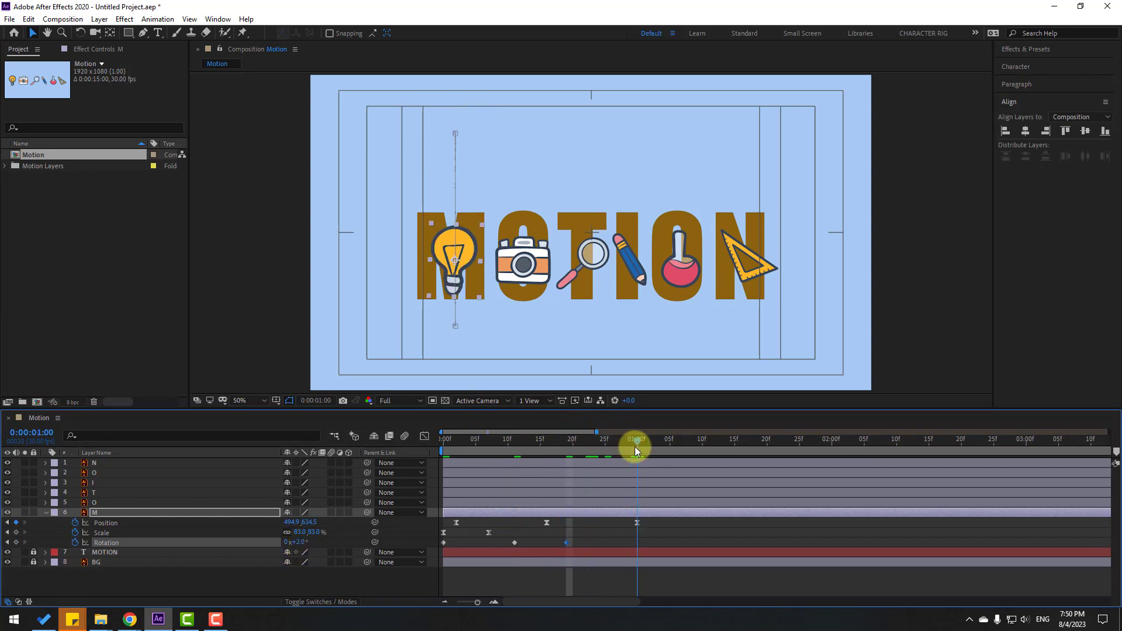
left_click(298, 542)
type("0")
key("Return")
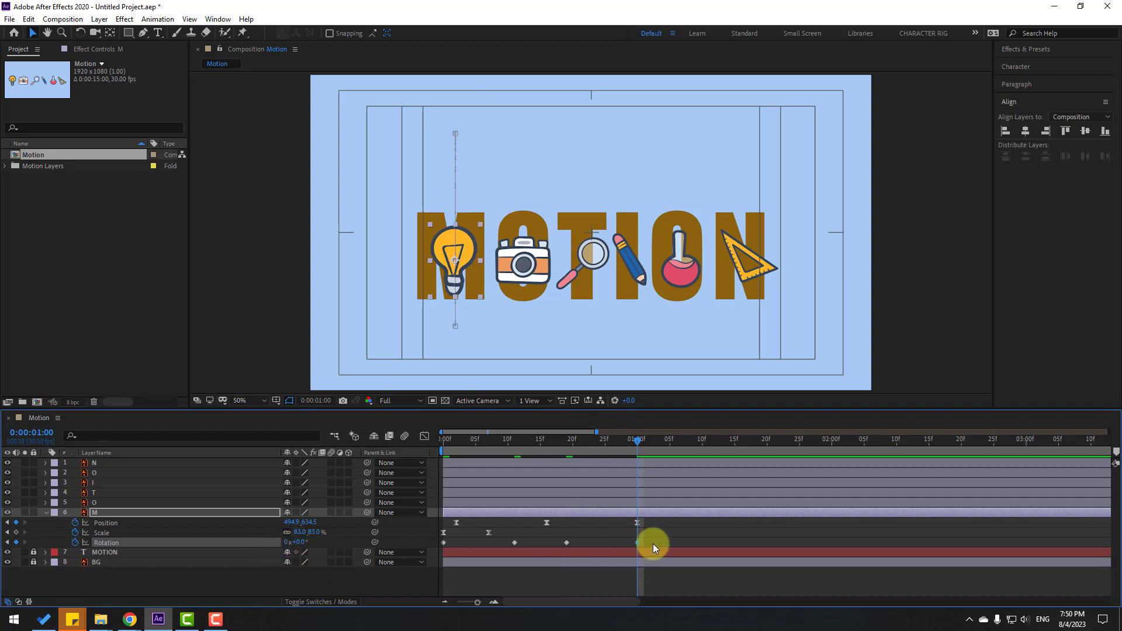
Apply Easy Ease to the Rotation keyframes and preview the wobble.
right_click(442, 543)
mouse_move(526, 534)
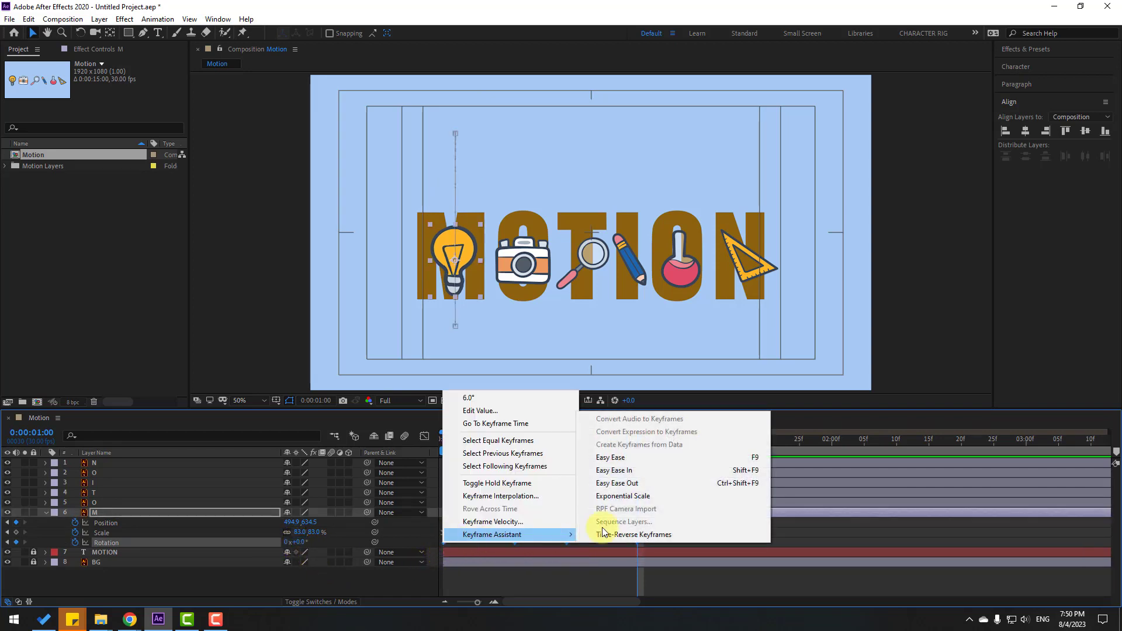
left_click(755, 459)
left_click(691, 581)
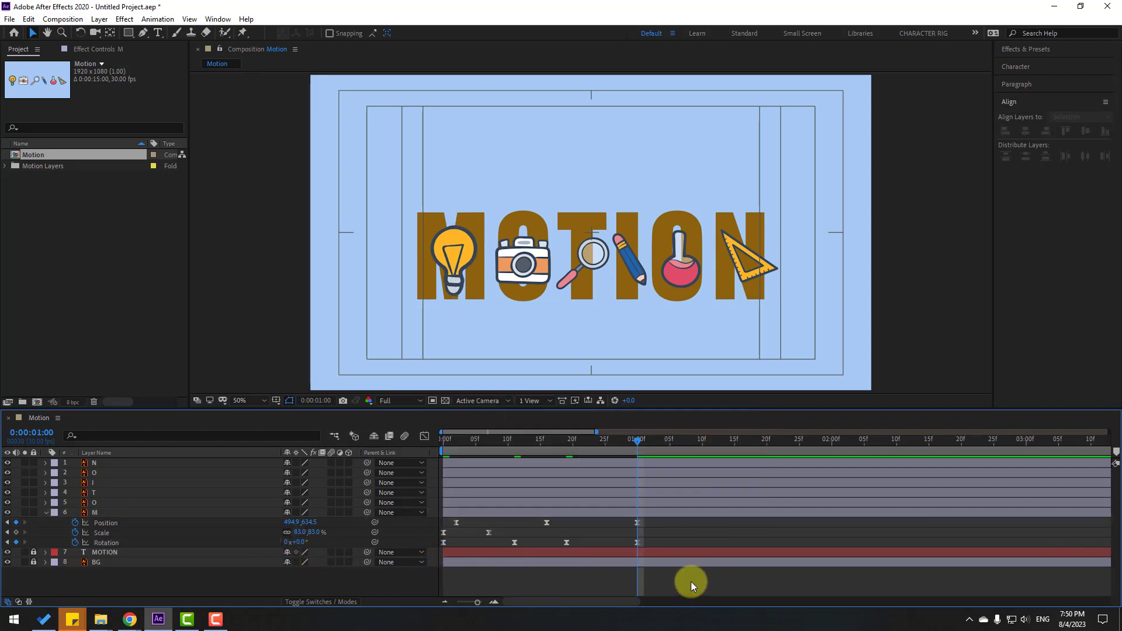
key("space")
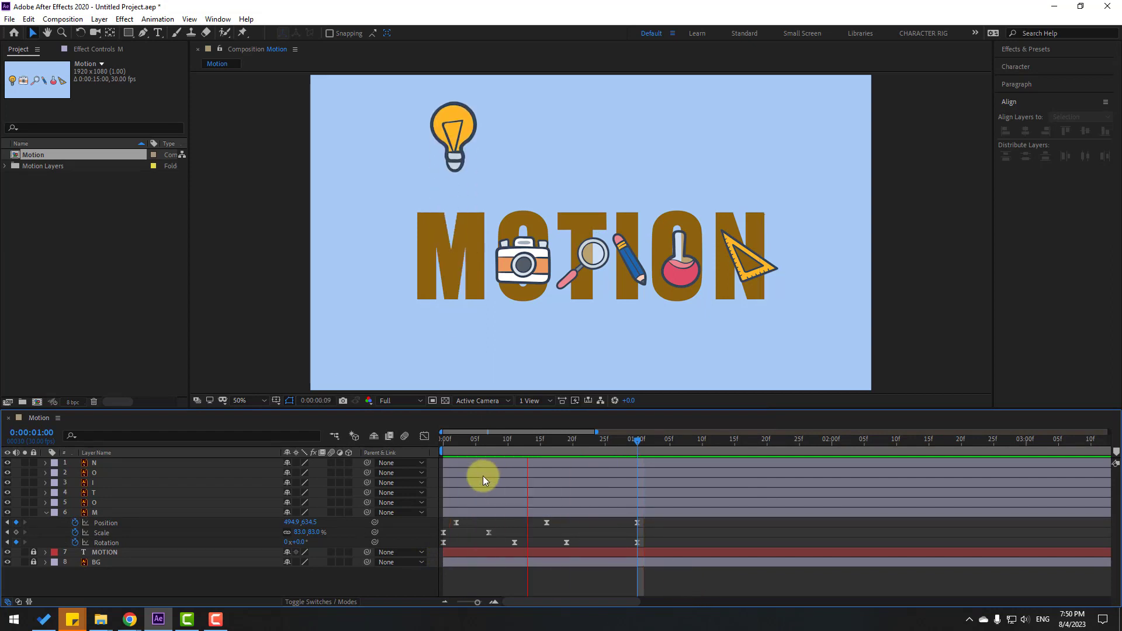
Set the lightbulb's Rotation keyframe at 0:00 to 10° and preview.
left_click_drag(475, 441, 443, 450)
left_click(306, 547)
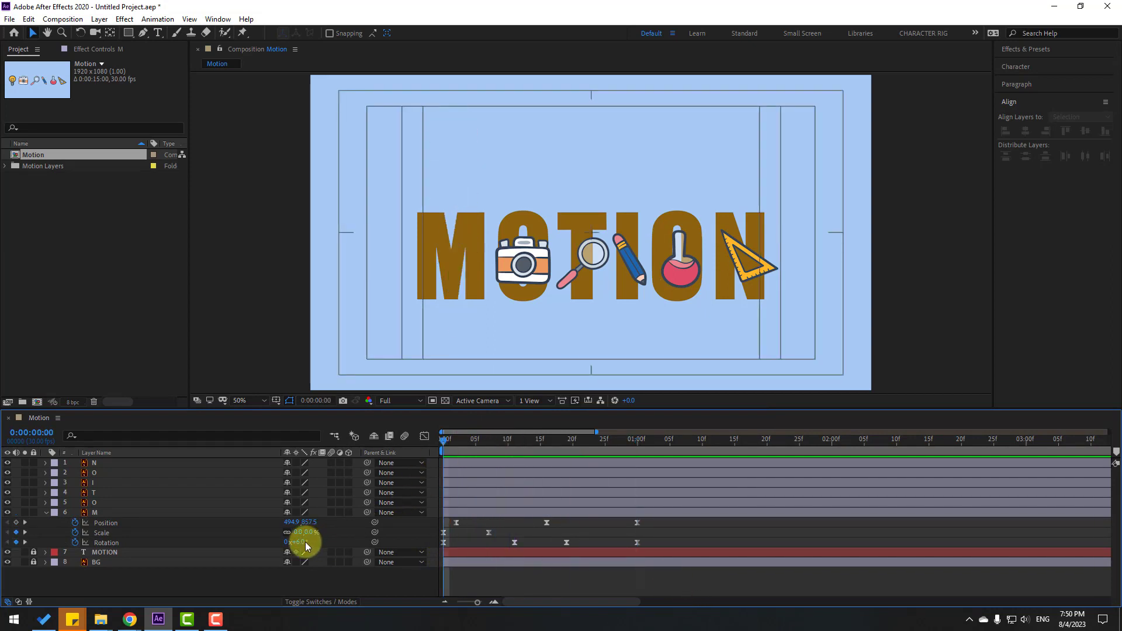
type("10")
key("Return")
key("space")
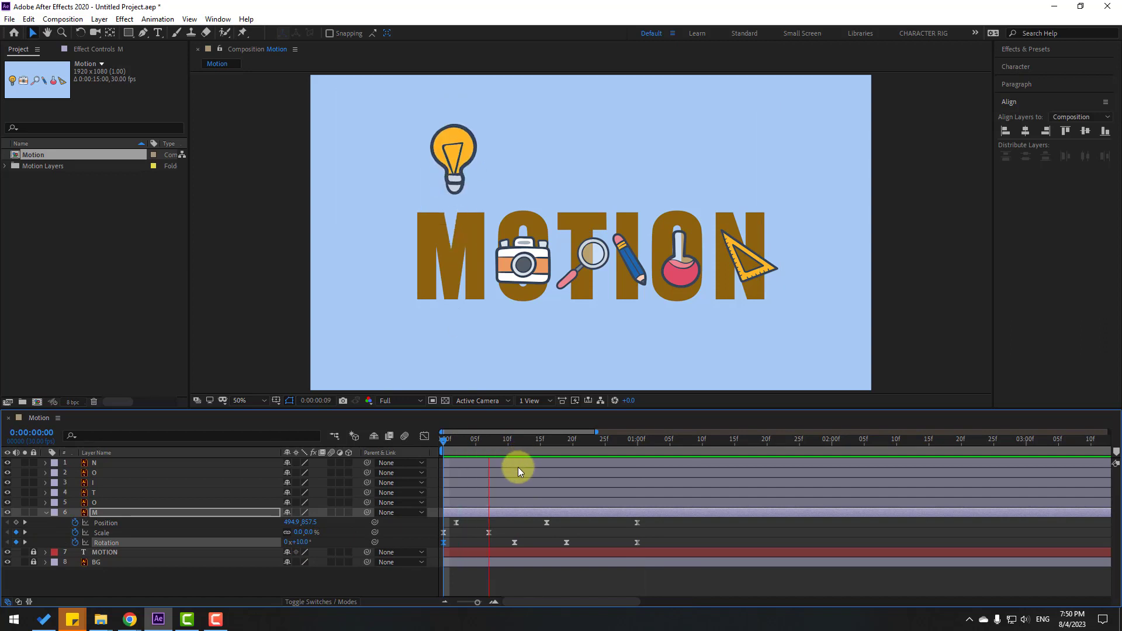
Set the lightbulb's Rotation to -6° at frame 11 and +5° at frame 19, then preview.
left_click_drag(460, 451, 514, 447)
left_click(288, 571)
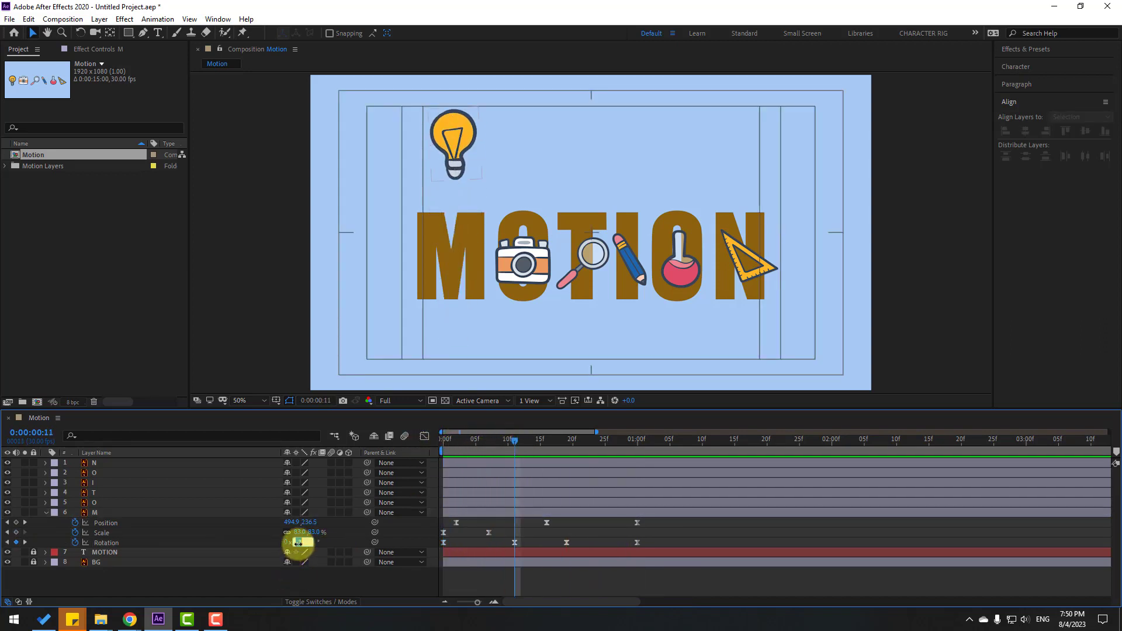
type("-6")
key("Return")
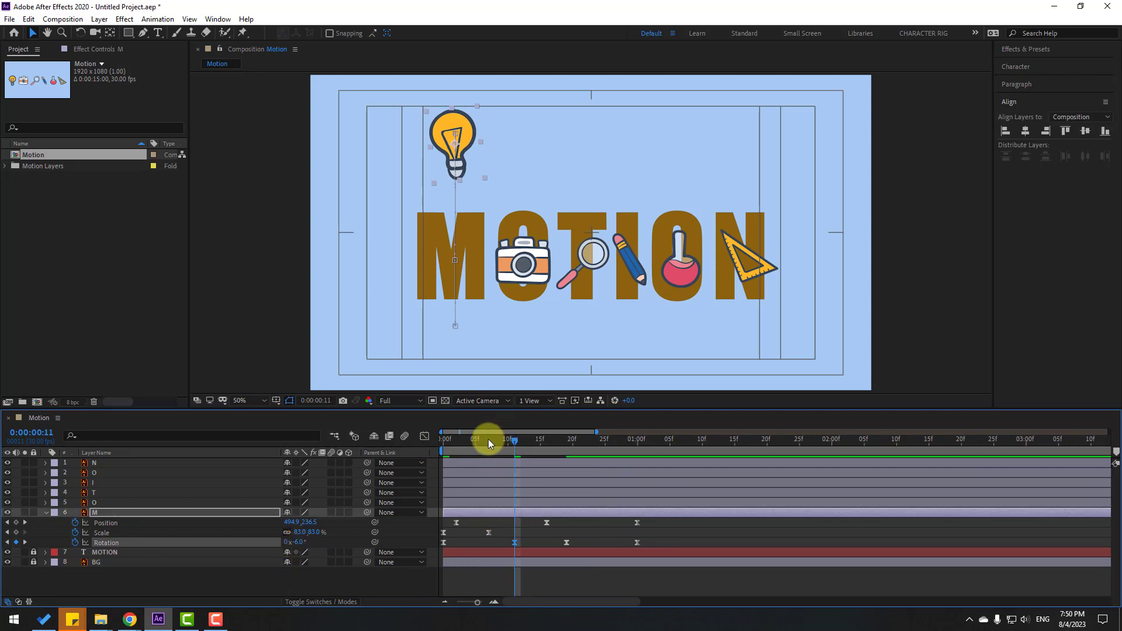
left_click_drag(489, 439, 567, 445)
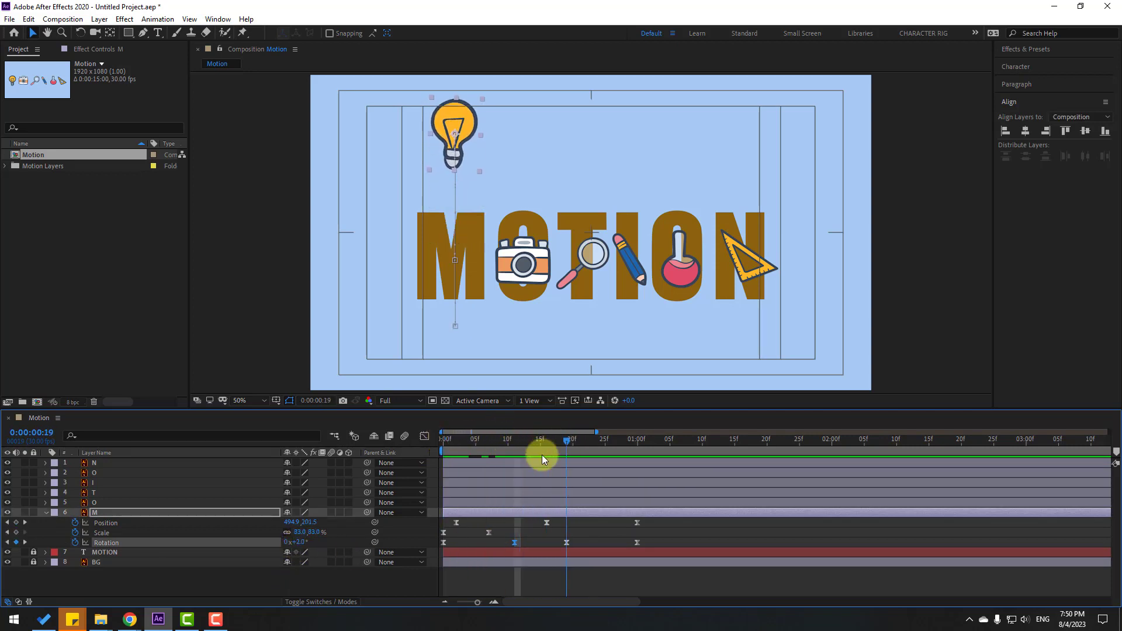
left_click(298, 568)
left_click(299, 542)
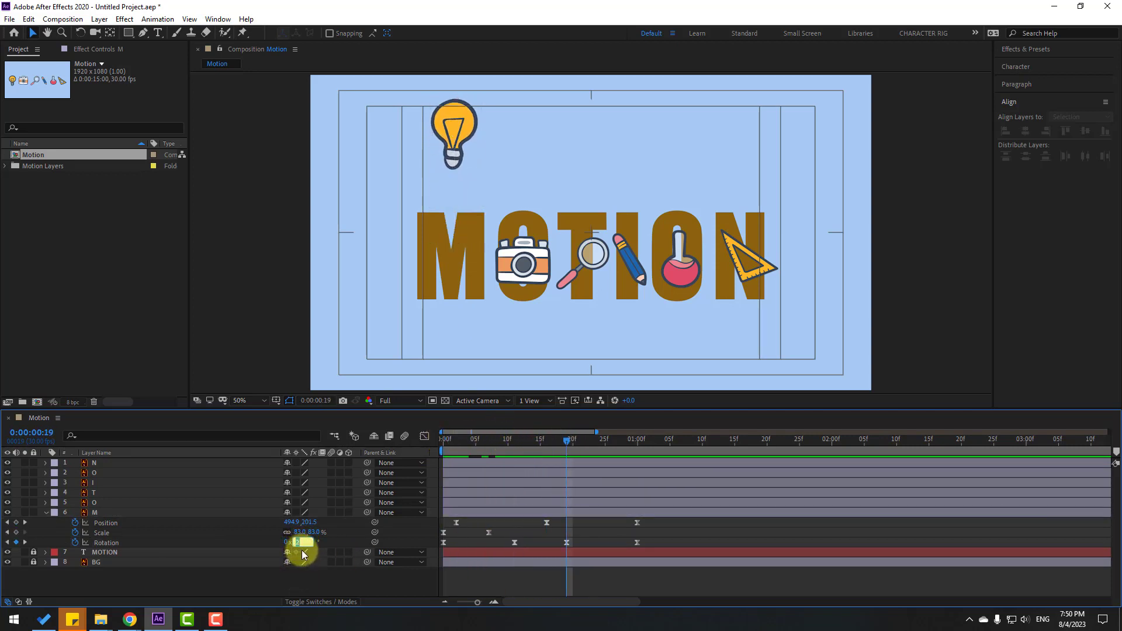
key("Return")
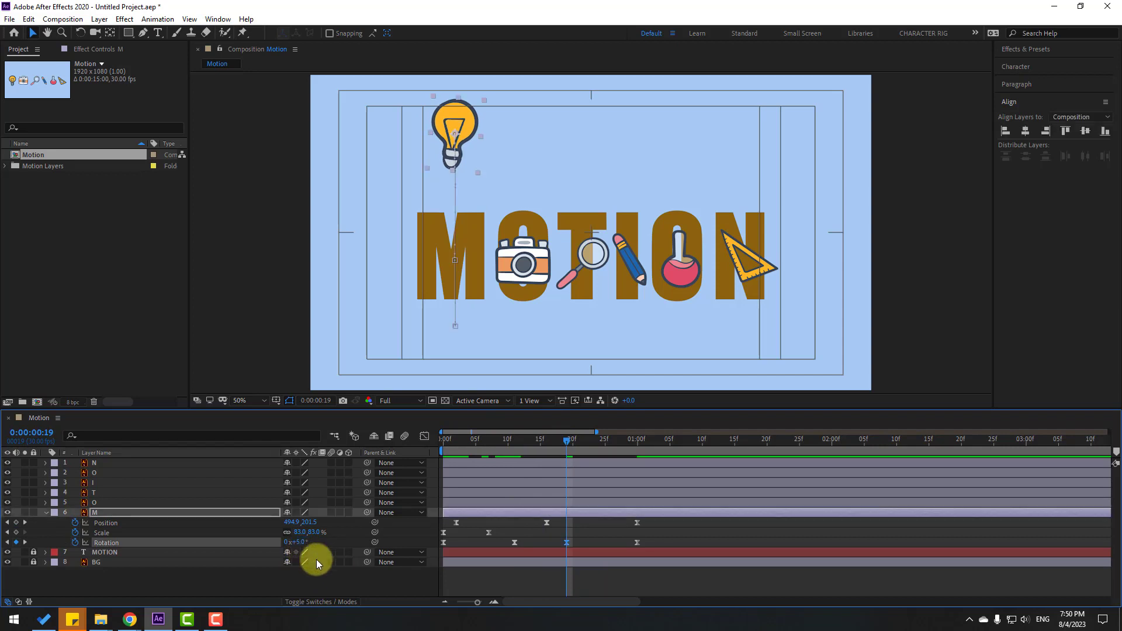
key("space")
Stop playback and marquee-select all of the M layer's keyframes.
left_click(605, 592)
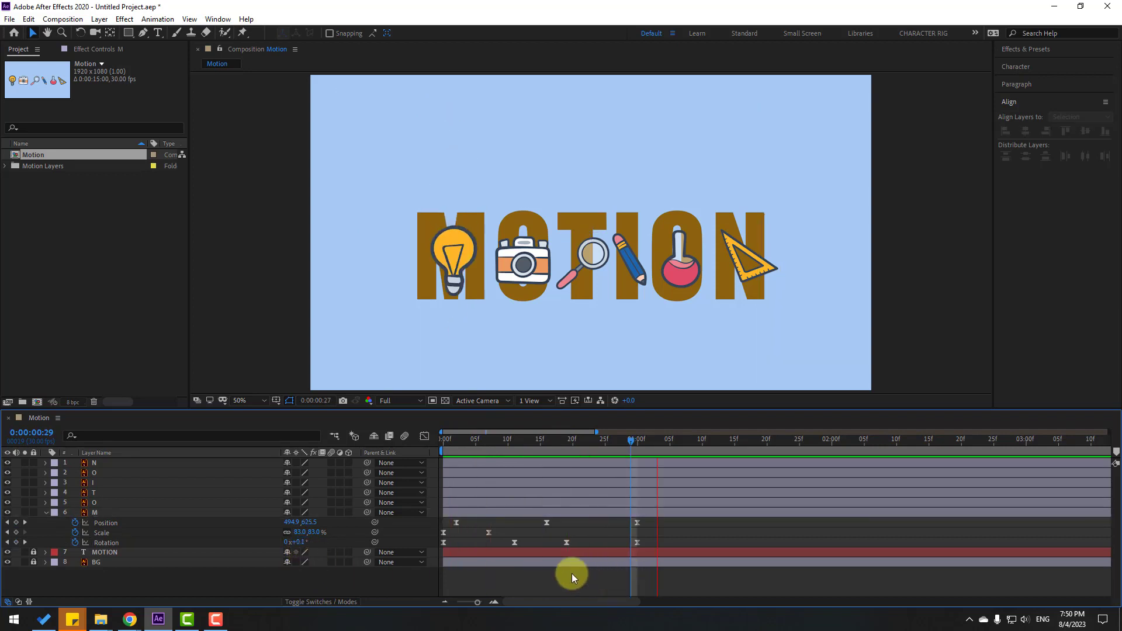
left_click(95, 513)
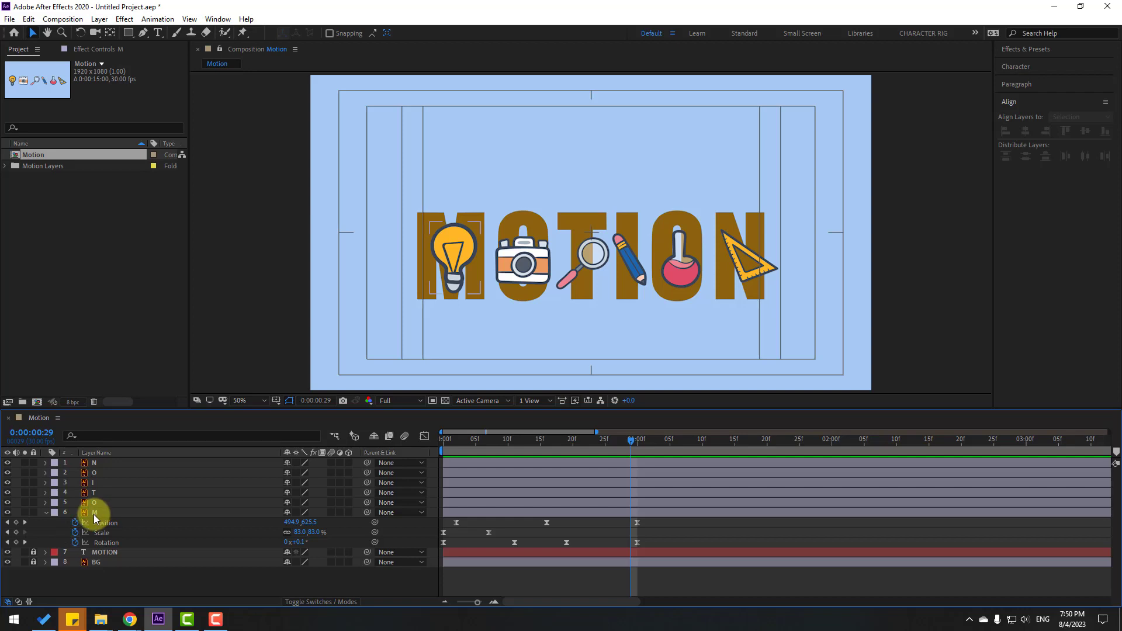
left_click(95, 514)
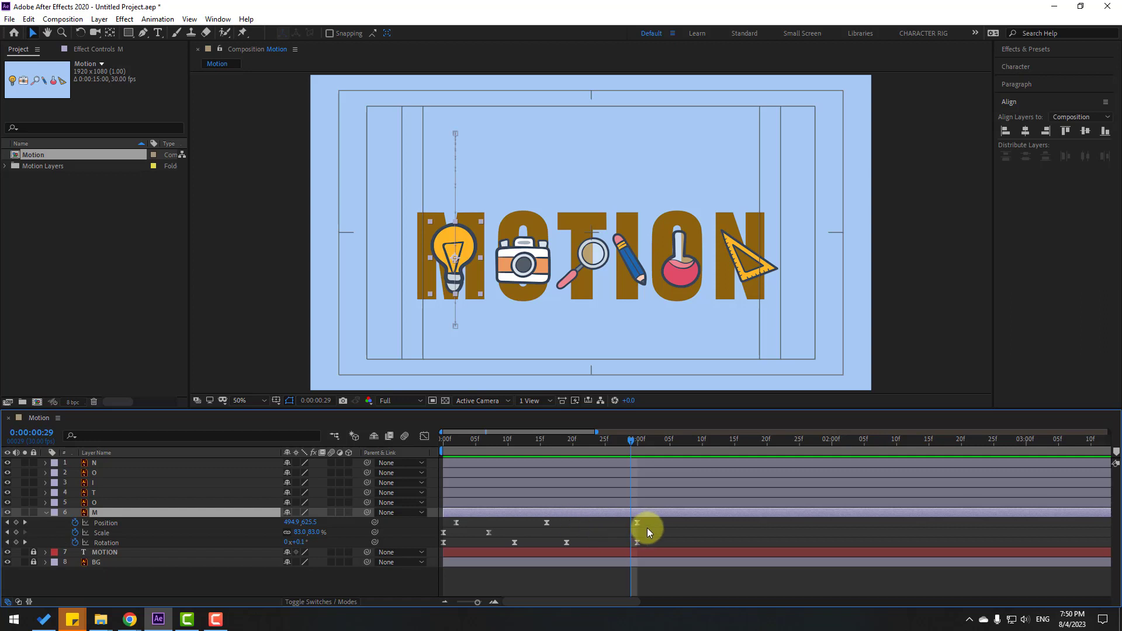
left_click_drag(655, 519, 462, 567)
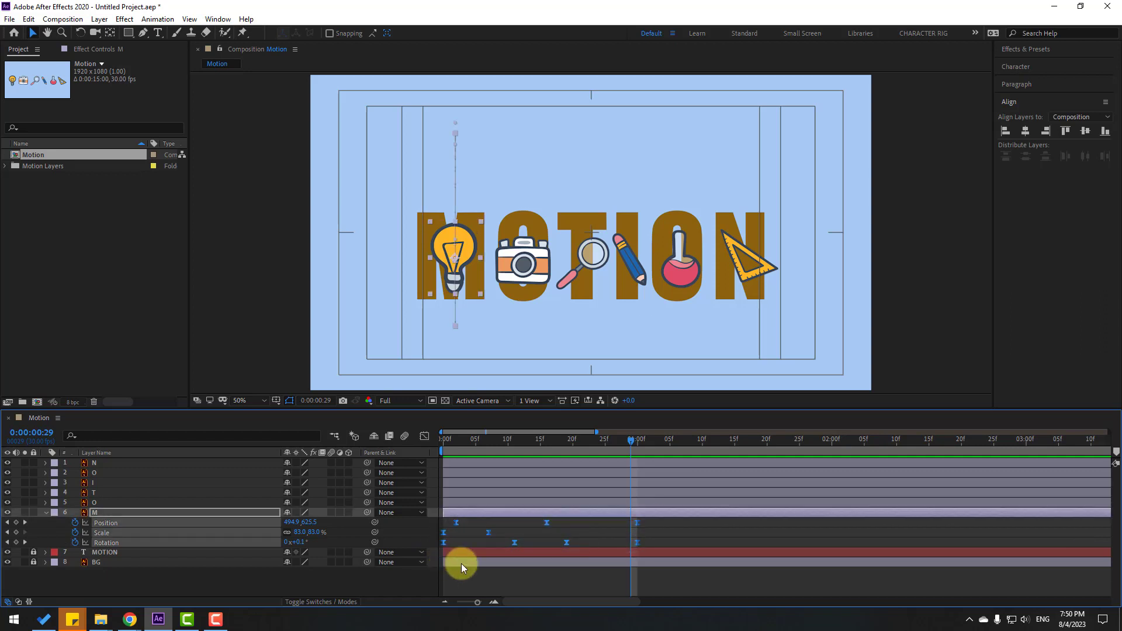
At 0:00, paste the lightbulb's keyframes onto icon layers 1–5 (N, O, I, T, O) and scrub to check.
key("minus")
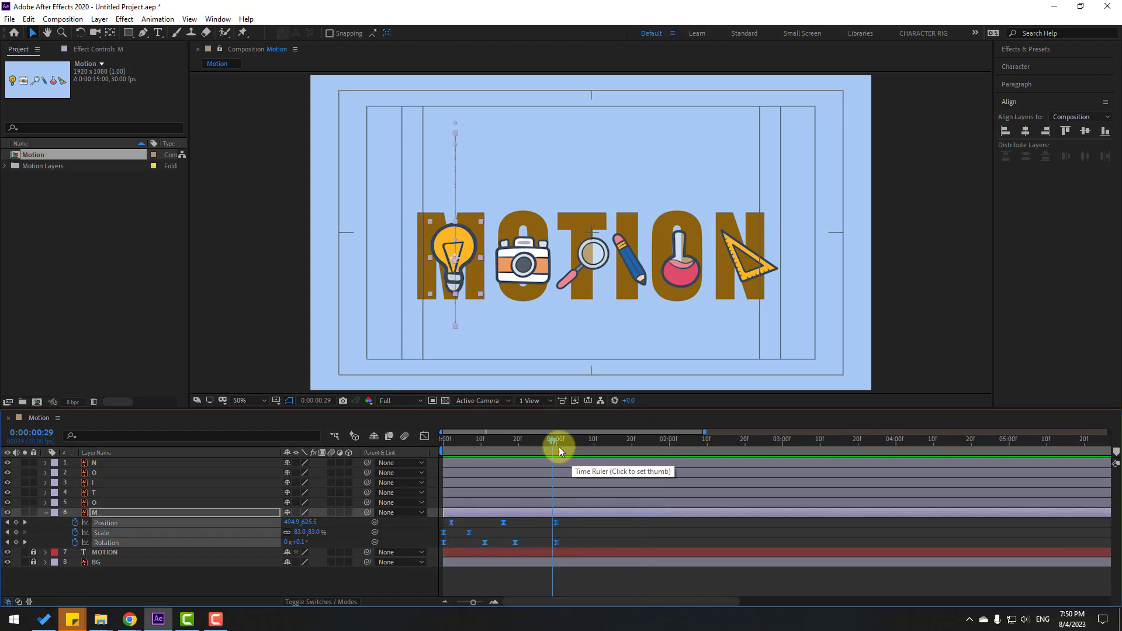
left_click_drag(552, 437, 422, 441)
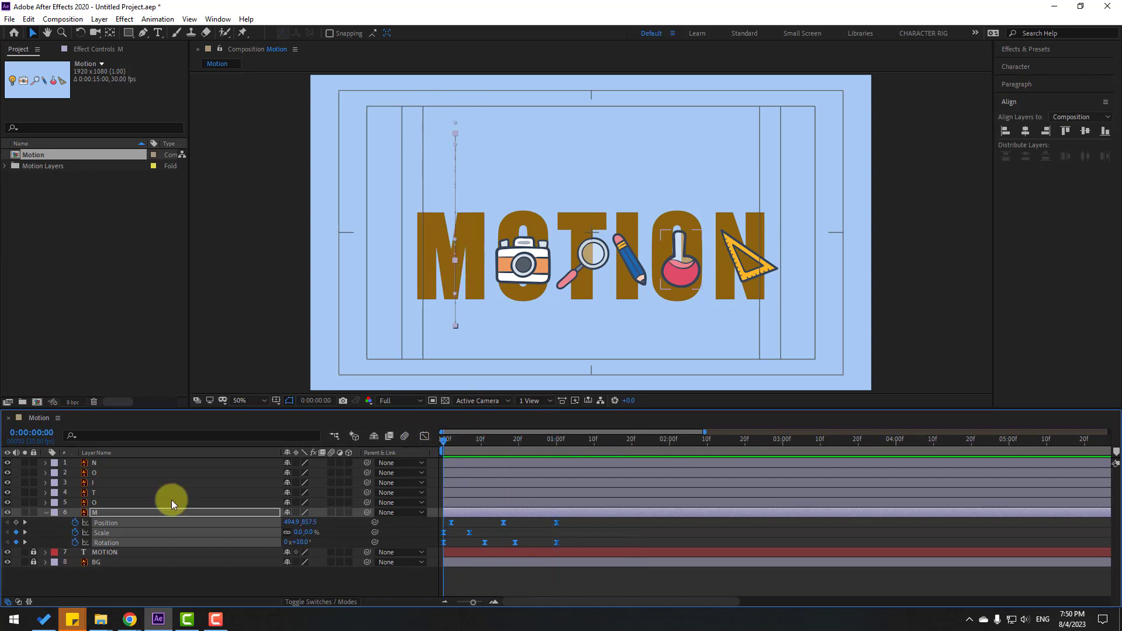
left_click(93, 502)
left_click(96, 464, "shift")
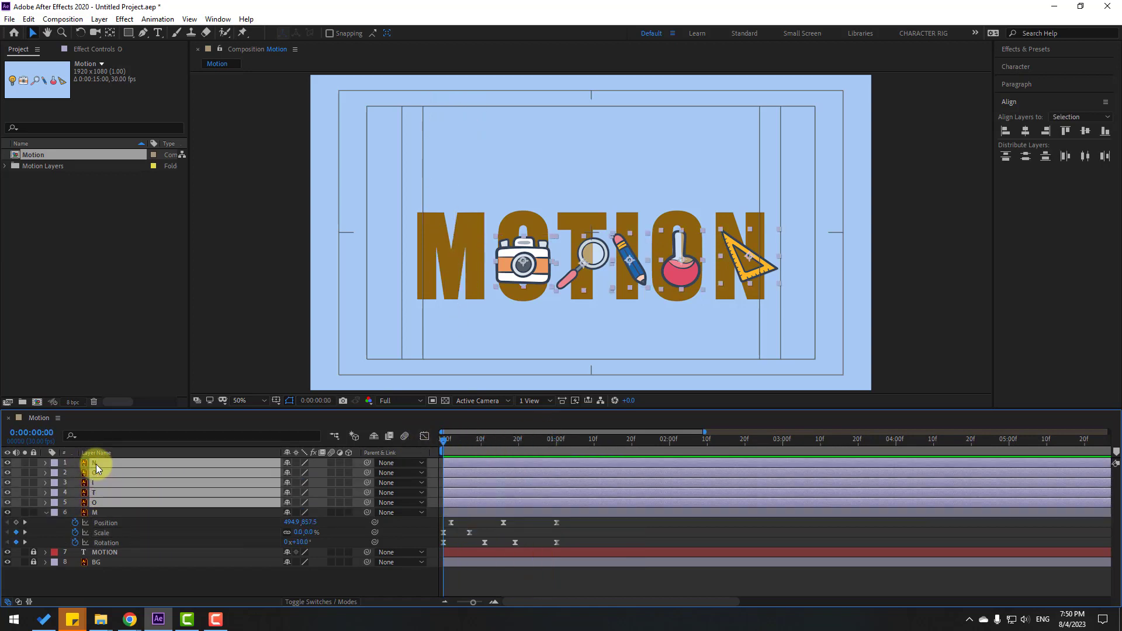
key("ctrl+v")
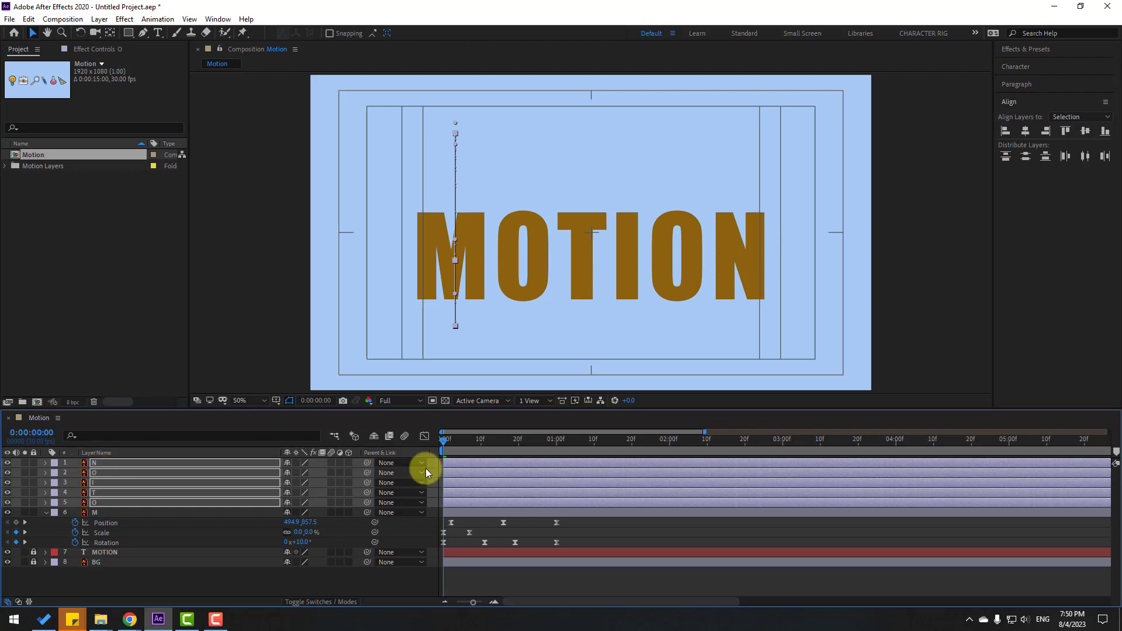
left_click_drag(445, 444, 377, 461)
left_click(277, 583)
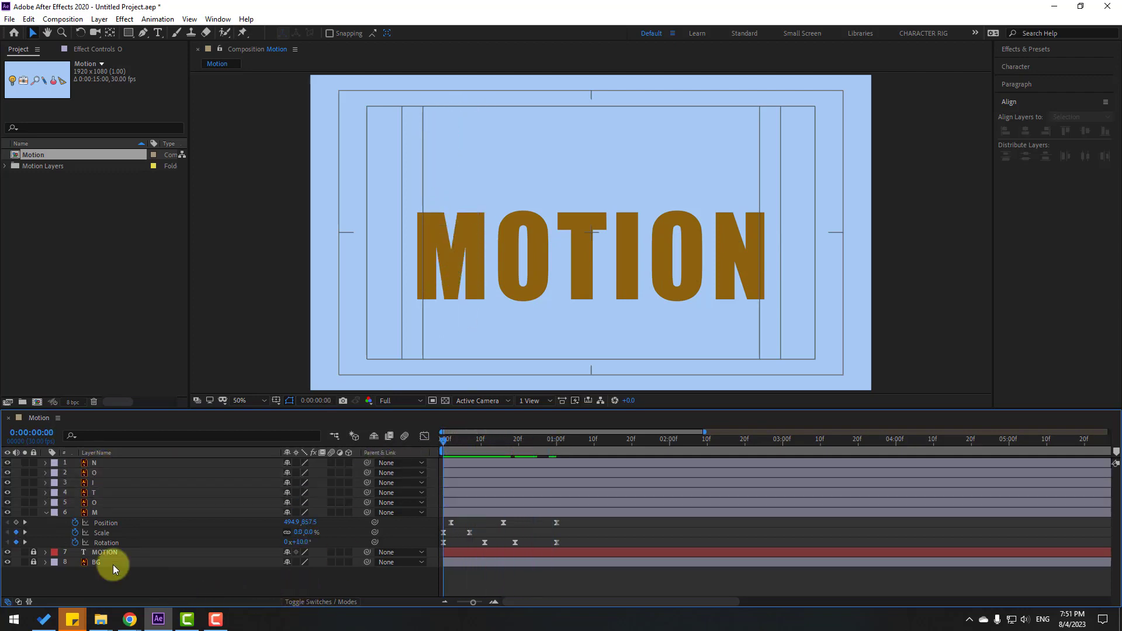
left_click(45, 512)
left_click(95, 504)
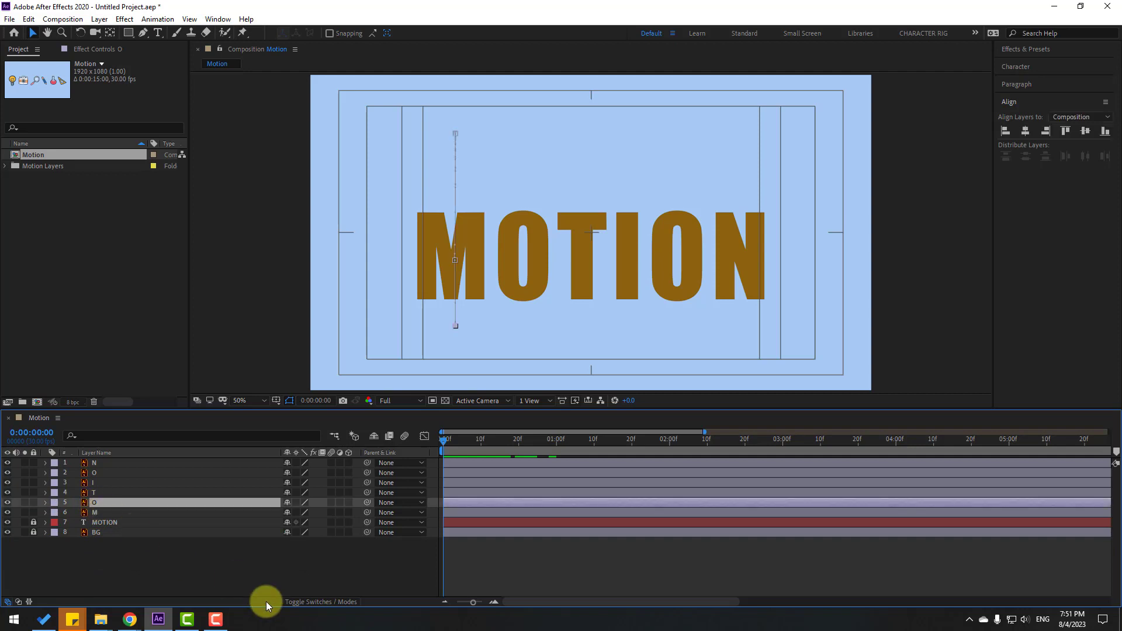
Shift all three of layer O's Position keyframes so the camera lands at X 724.9 at 1:00.
key("u")
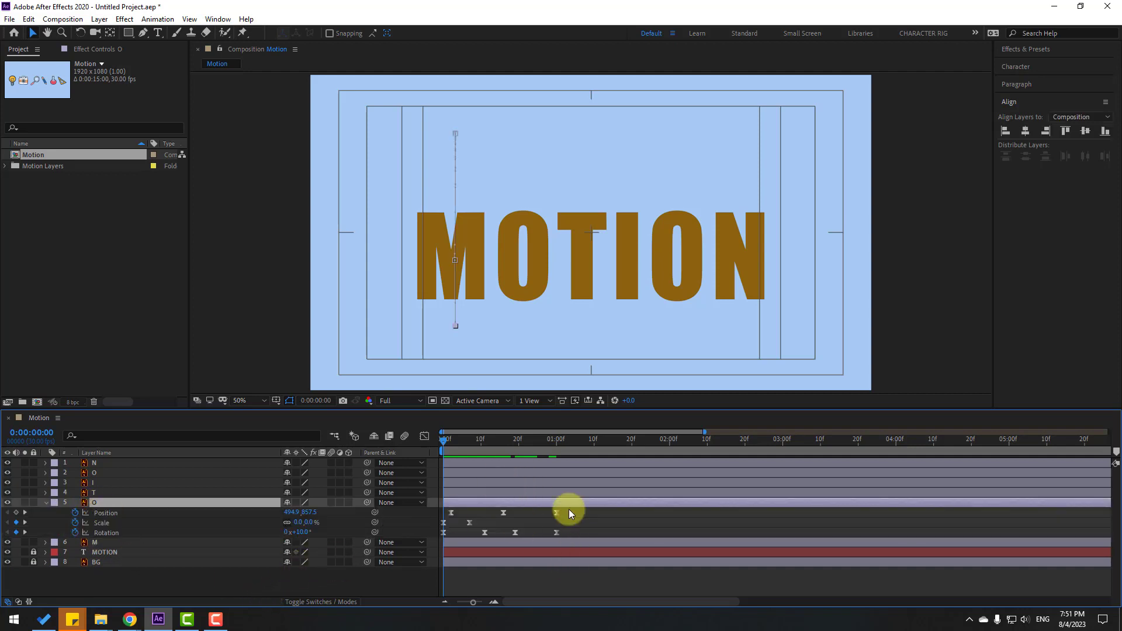
left_click_drag(570, 510, 428, 511)
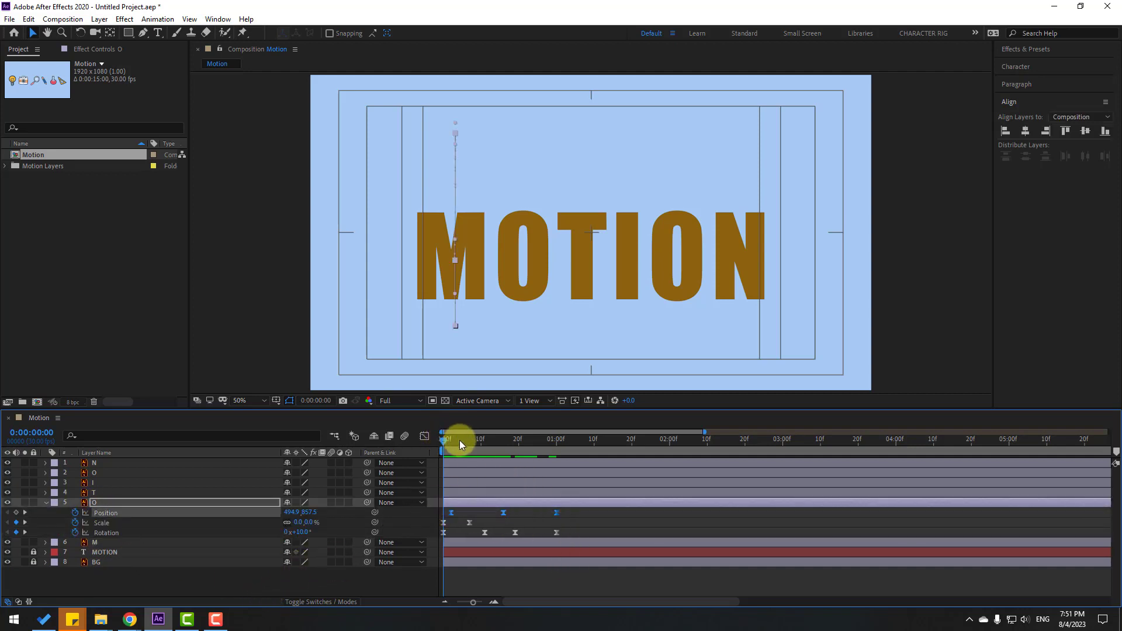
left_click_drag(460, 440, 559, 436)
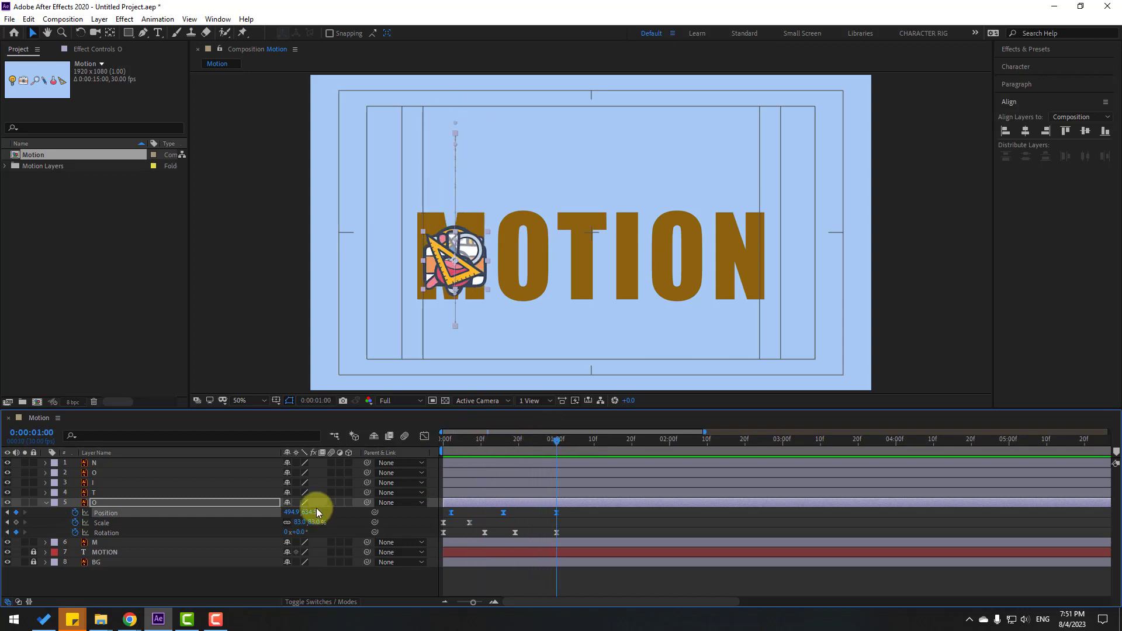
left_click_drag(291, 512, 423, 507)
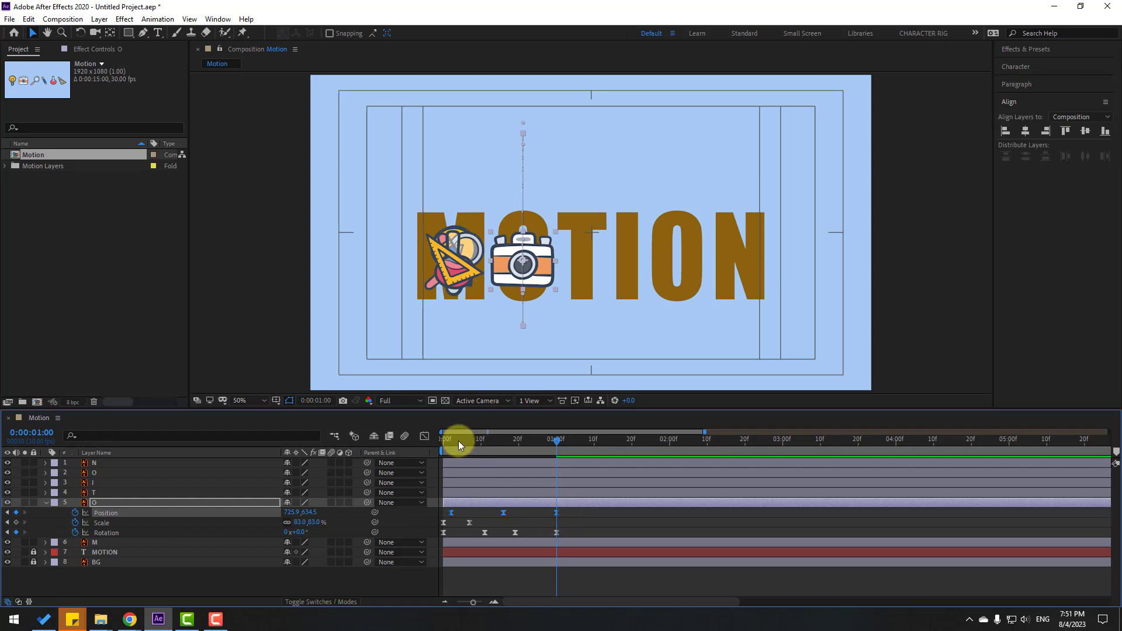
left_click_drag(477, 442, 557, 455)
left_click(584, 524)
Move the magnifier (T) and pencil (I) icons' Position keyframes right onto their letters.
left_click(99, 493)
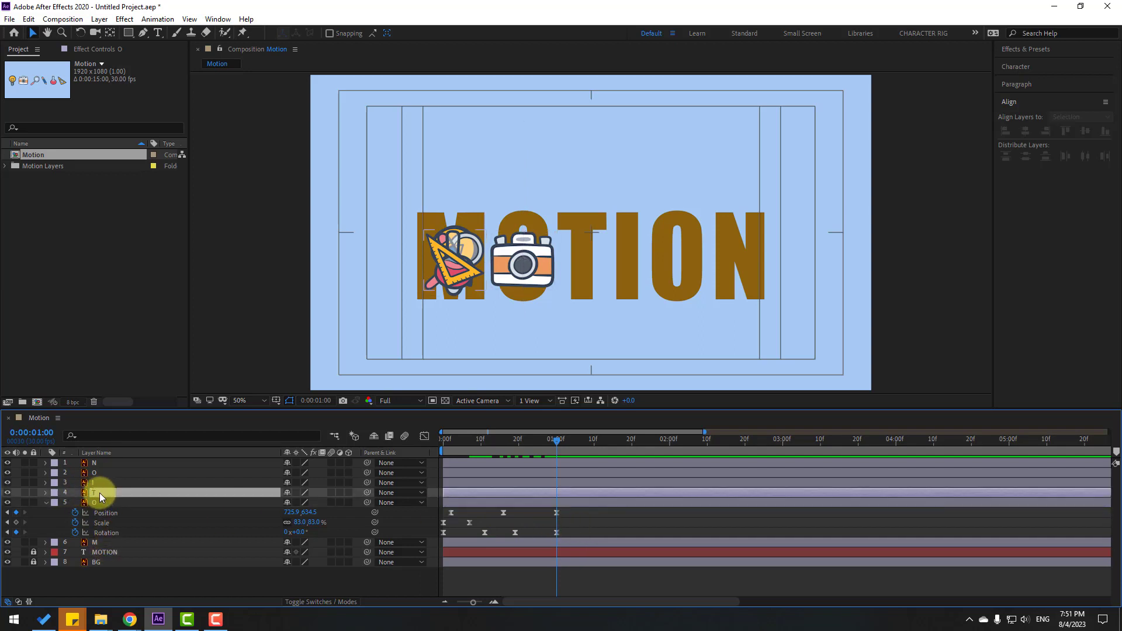
key("p")
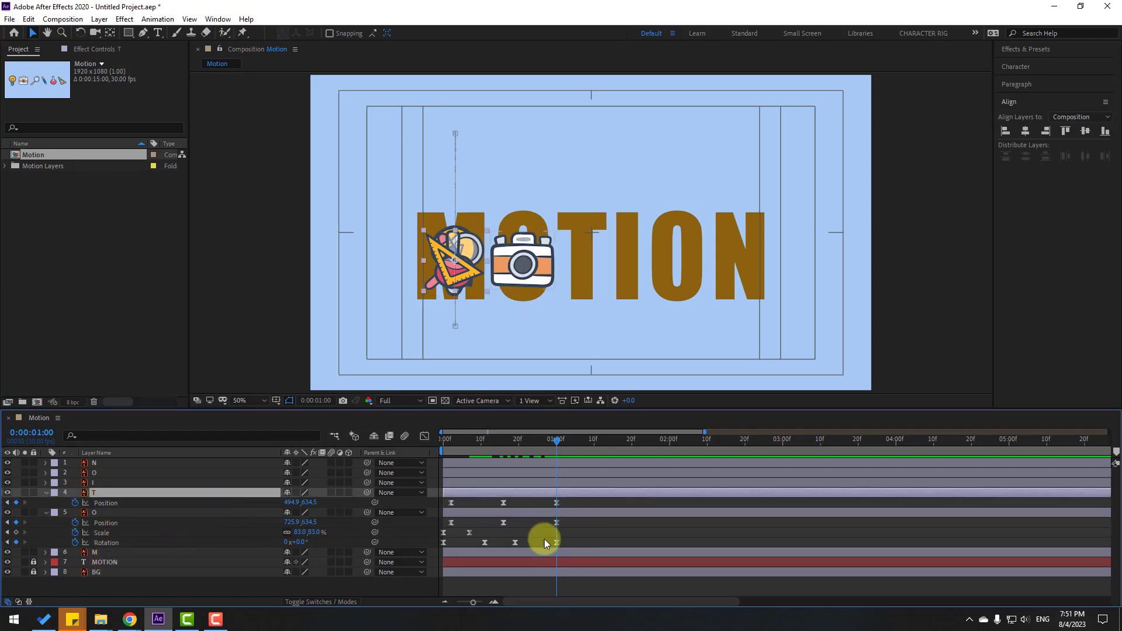
left_click_drag(567, 503, 437, 512)
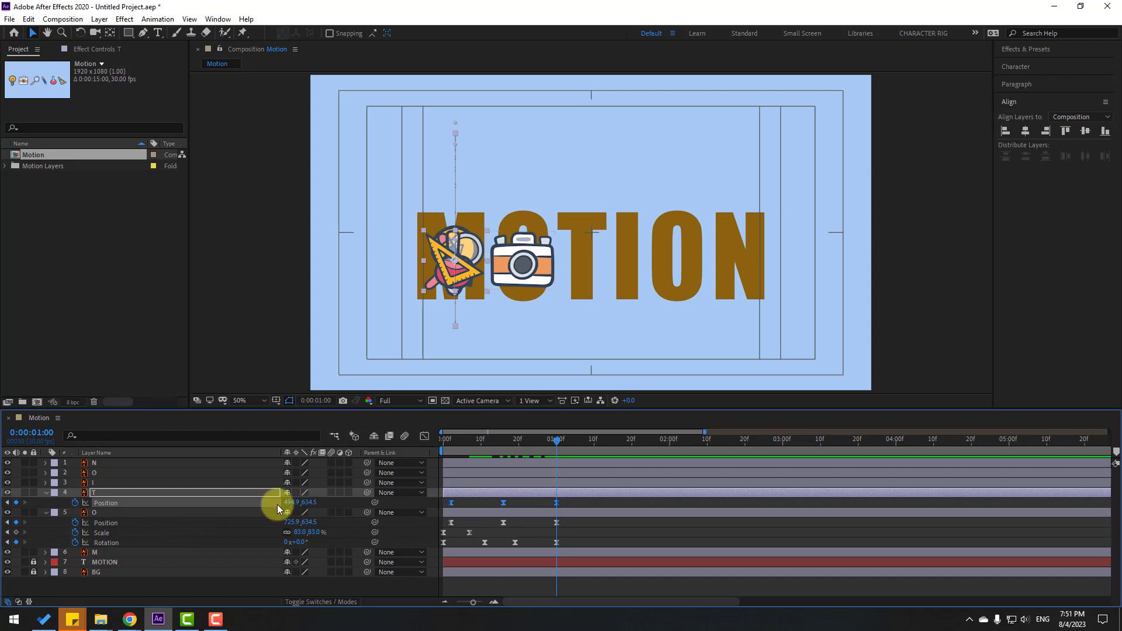
mouse_move(287, 506)
left_mouse_down()
mouse_move(549, 501)
mouse_move(447, 497)
left_mouse_up()
left_click(568, 485)
key("p")
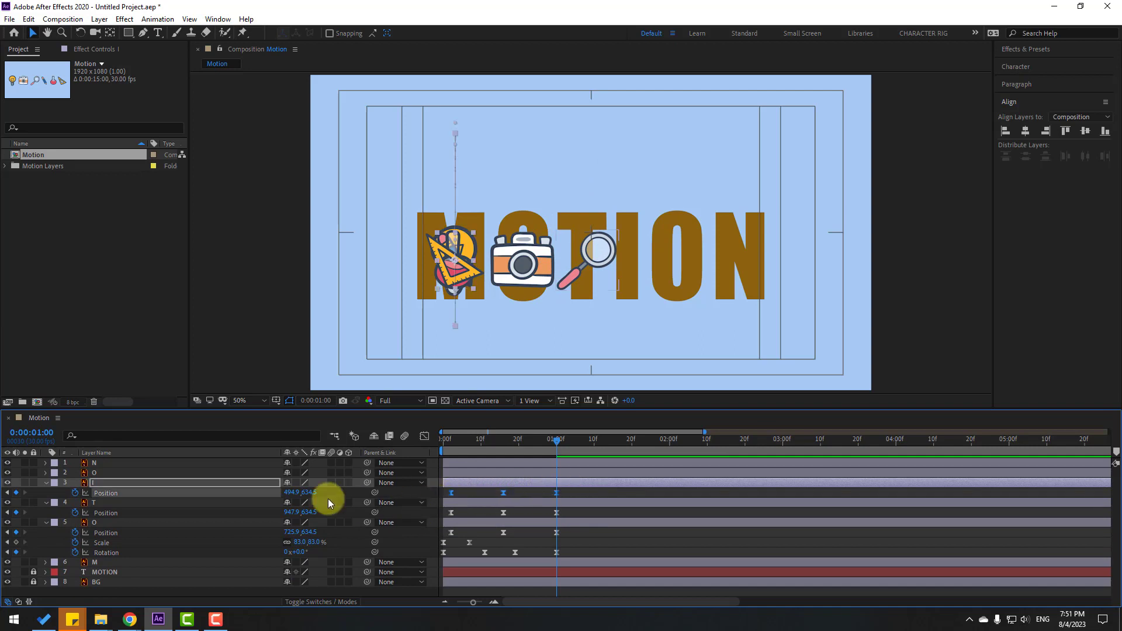
left_click_drag(288, 493, 300, 492)
mouse_move(467, 499)
left_mouse_down()
mouse_move(648, 498)
mouse_move(639, 496)
left_mouse_up()
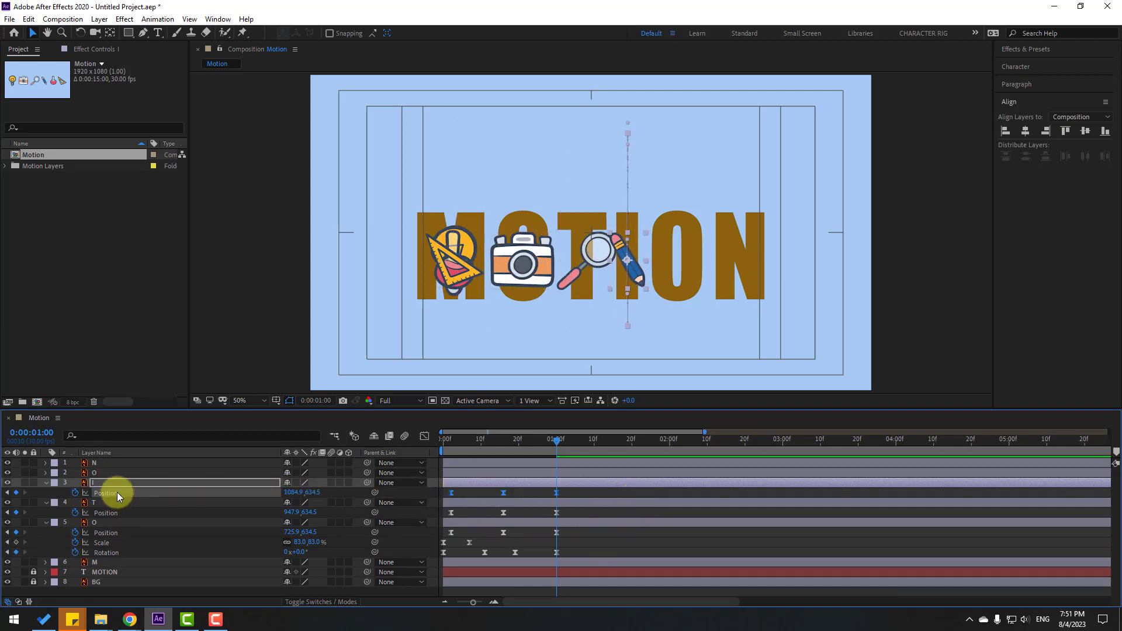
Move the flask (O) and ruler (N) icons right onto their letters, preview, and return to 0:00.
left_click(96, 473)
key("p")
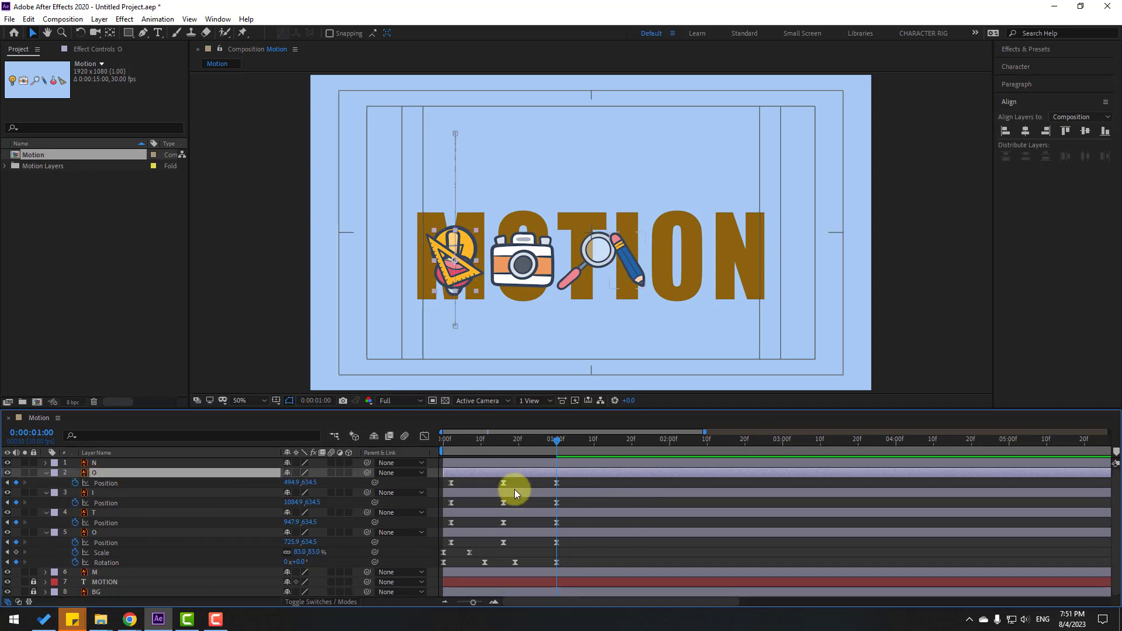
left_click_drag(565, 485, 440, 493)
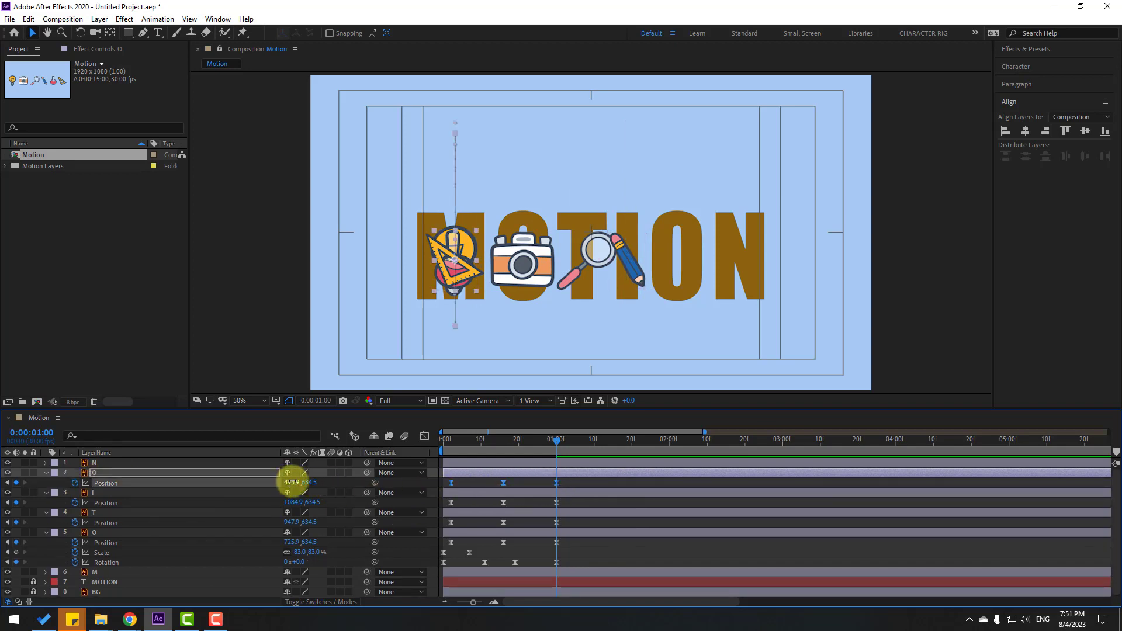
left_click_drag(293, 483, 738, 476)
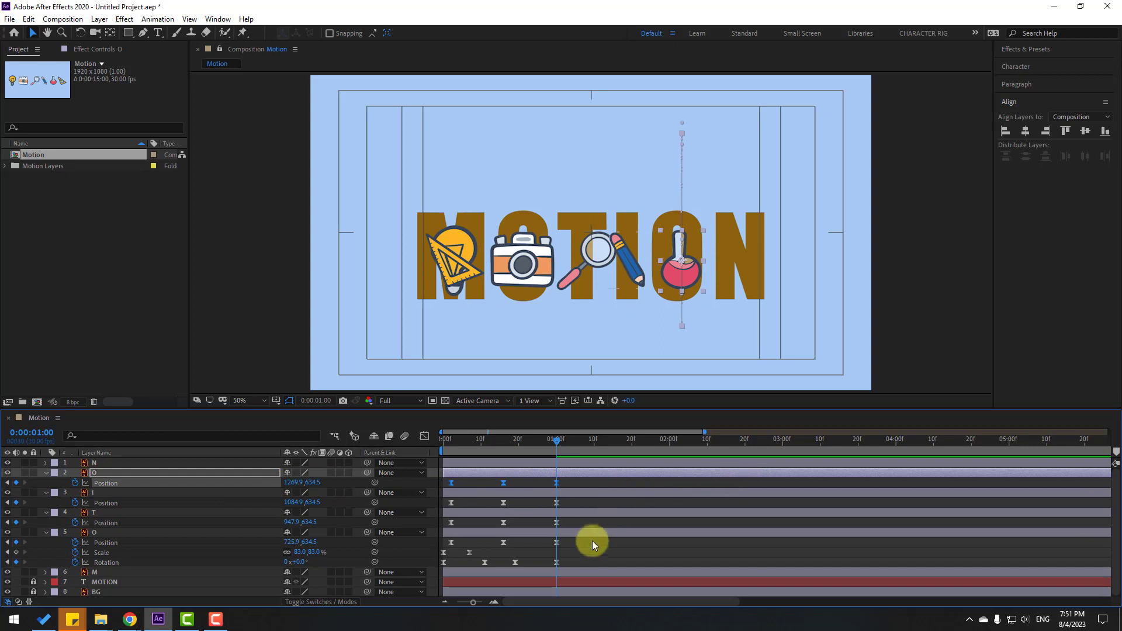
left_click(97, 464)
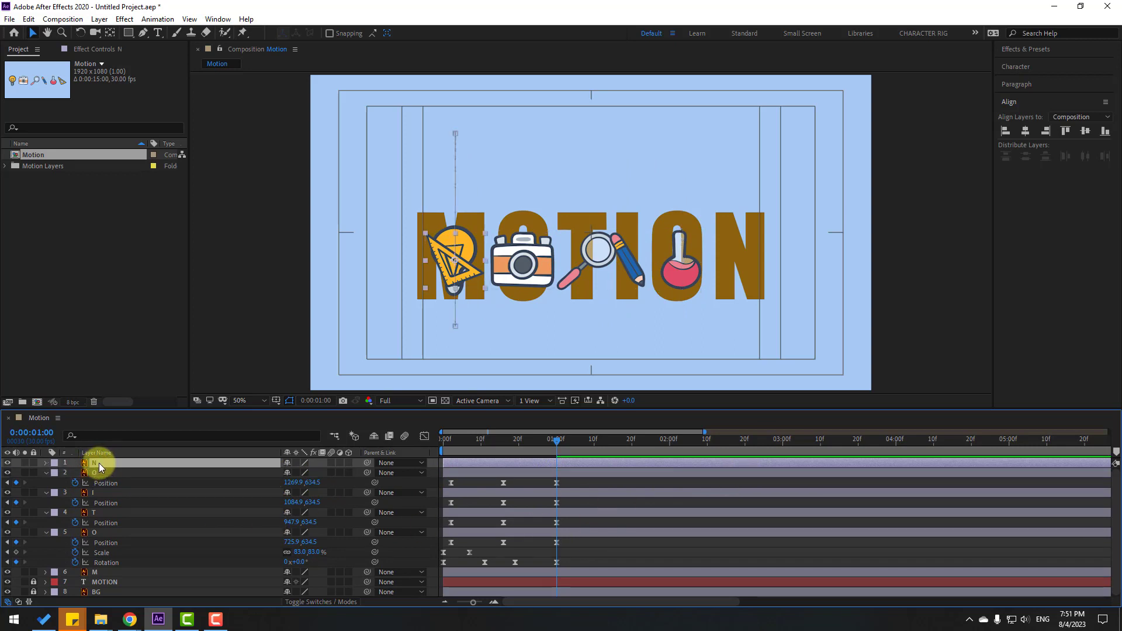
key("p")
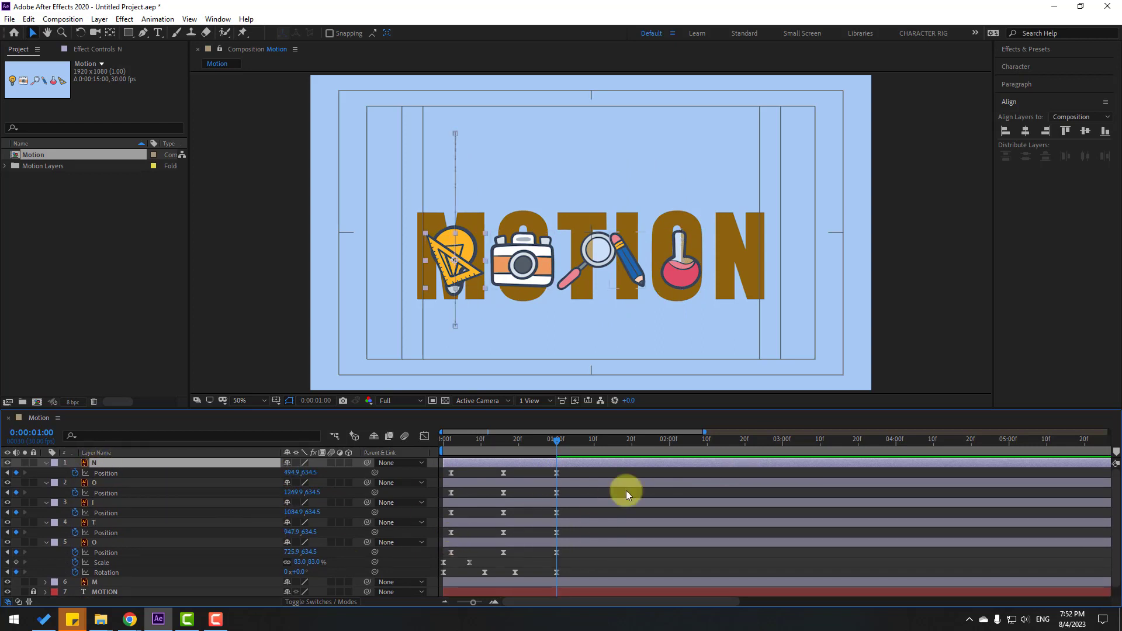
left_click(577, 473)
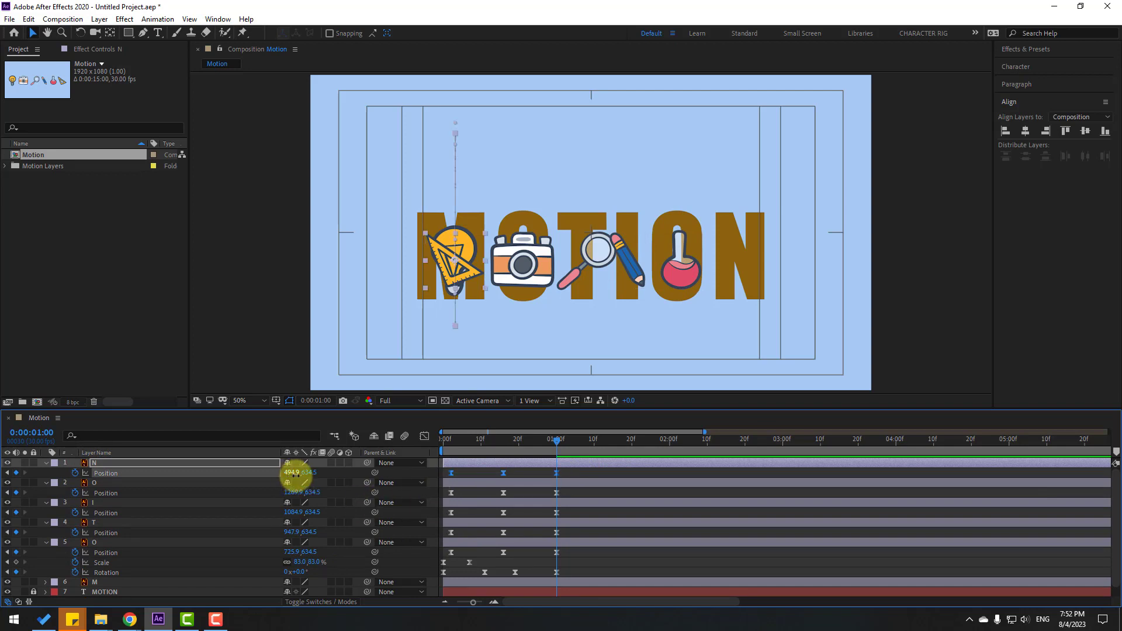
left_click_drag(294, 472, 874, 468)
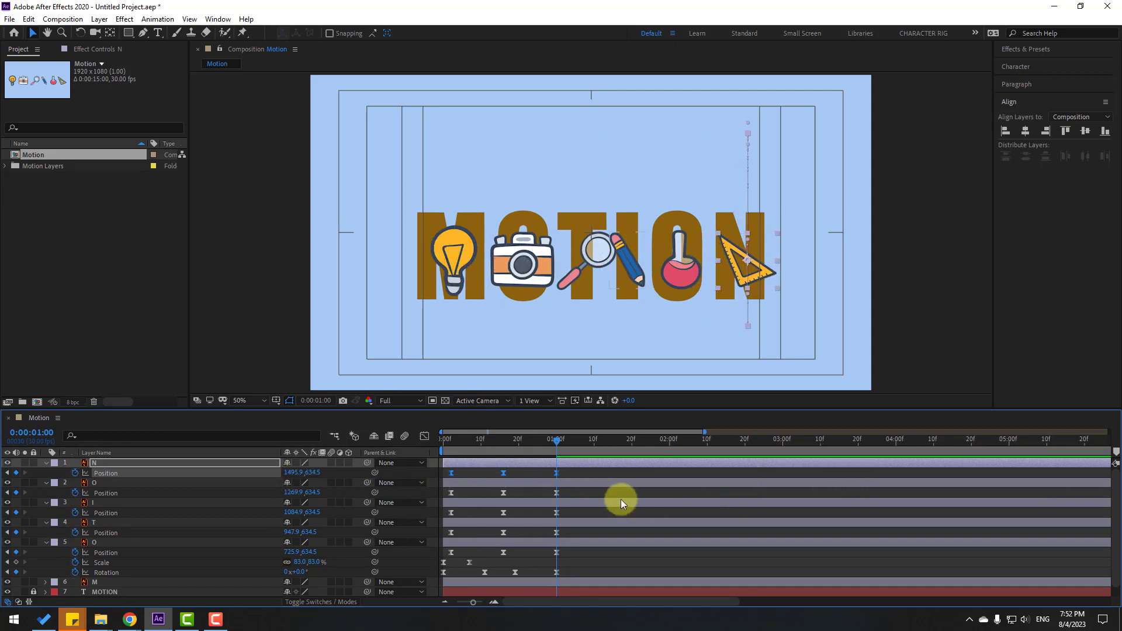
left_click(616, 492)
key("space")
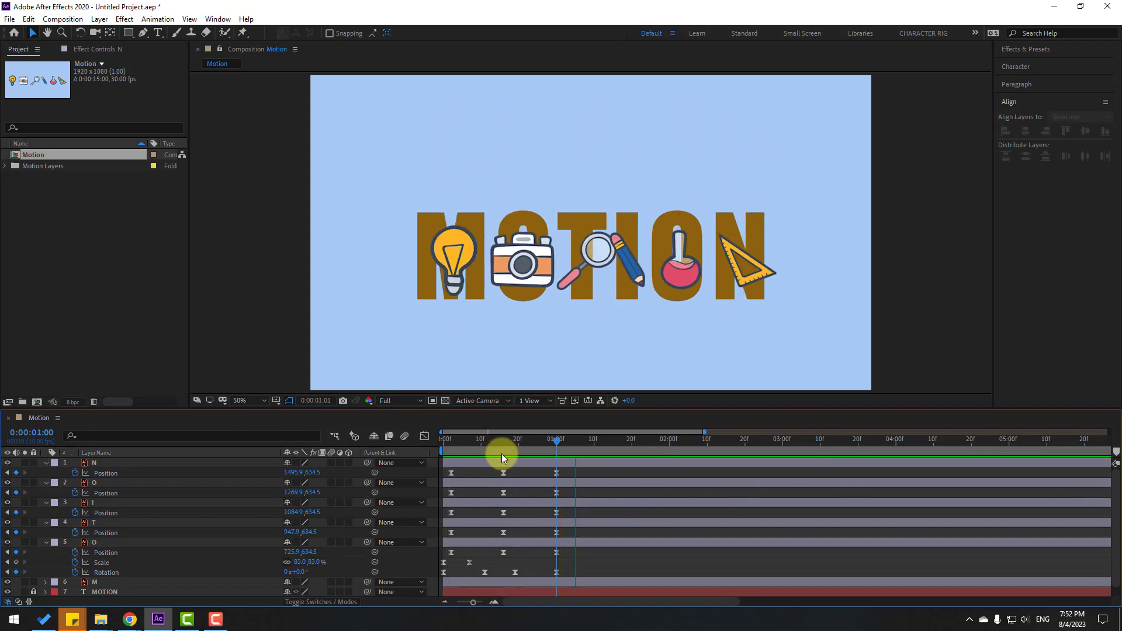
key("space")
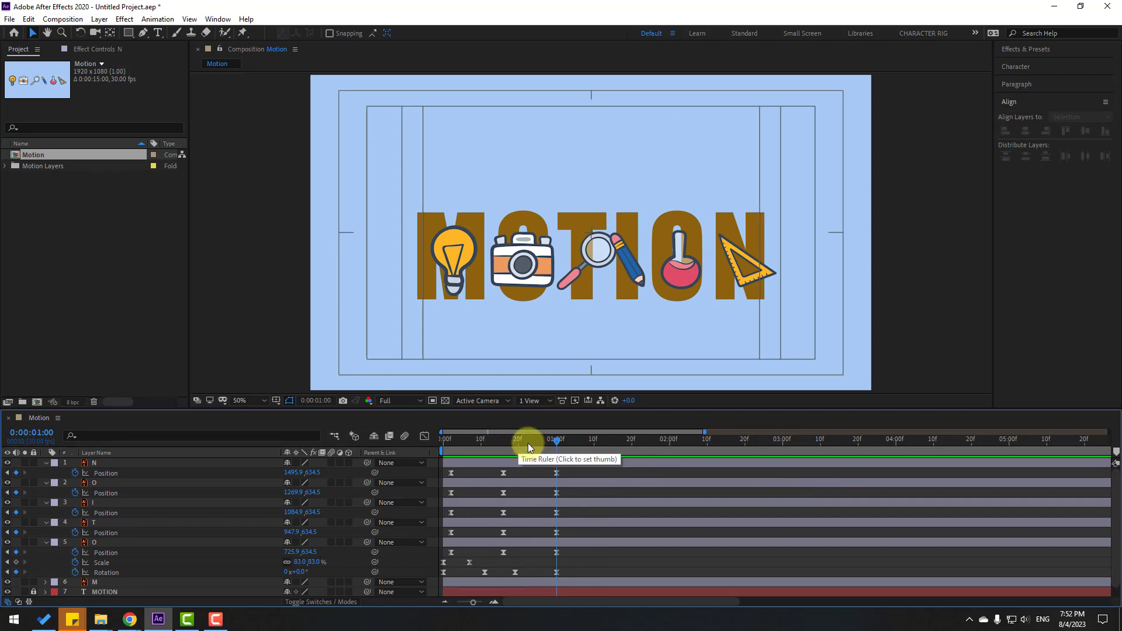
left_click_drag(544, 441, 229, 478)
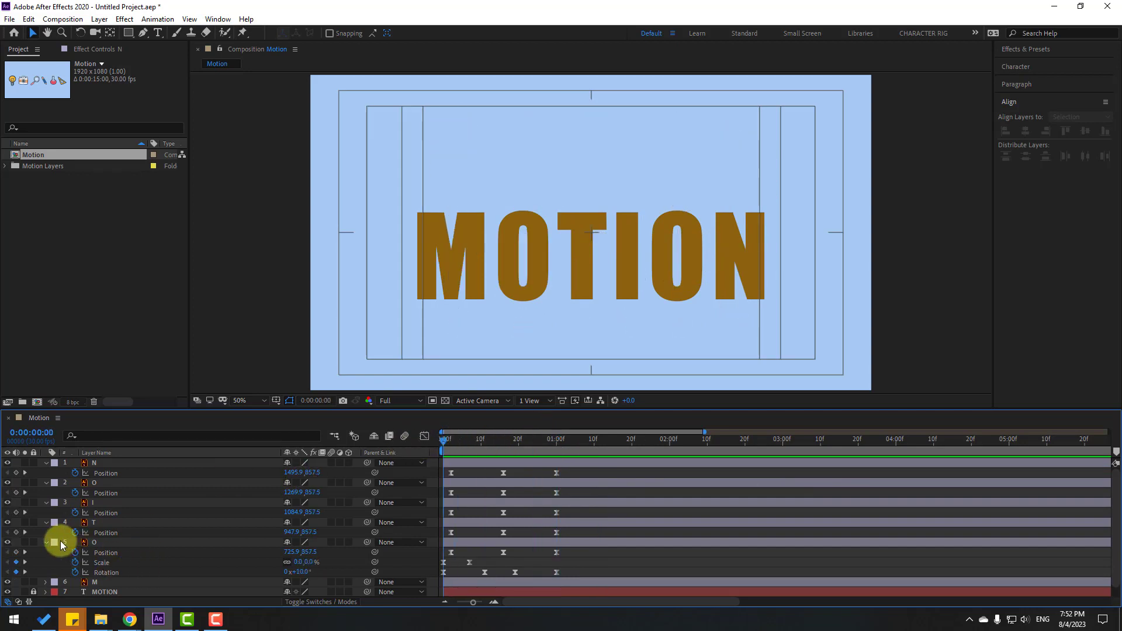
Collapse the icon layers and delay layer 5 O to start three frames after M.
left_click(89, 542)
left_click(100, 464, "shift")
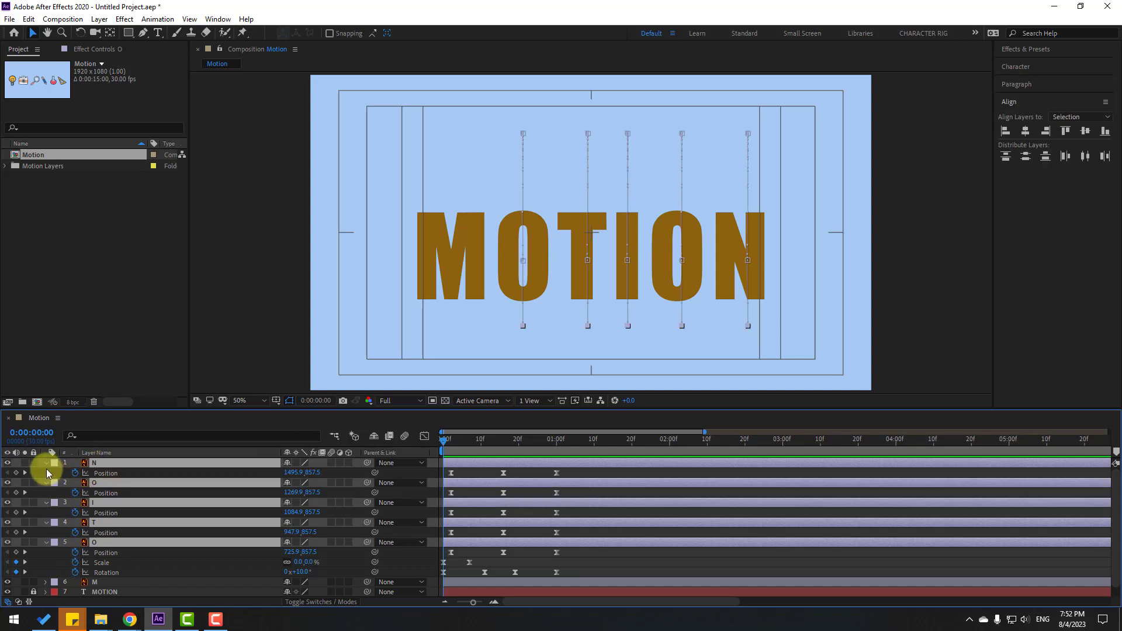
left_click(46, 464)
left_click(114, 539)
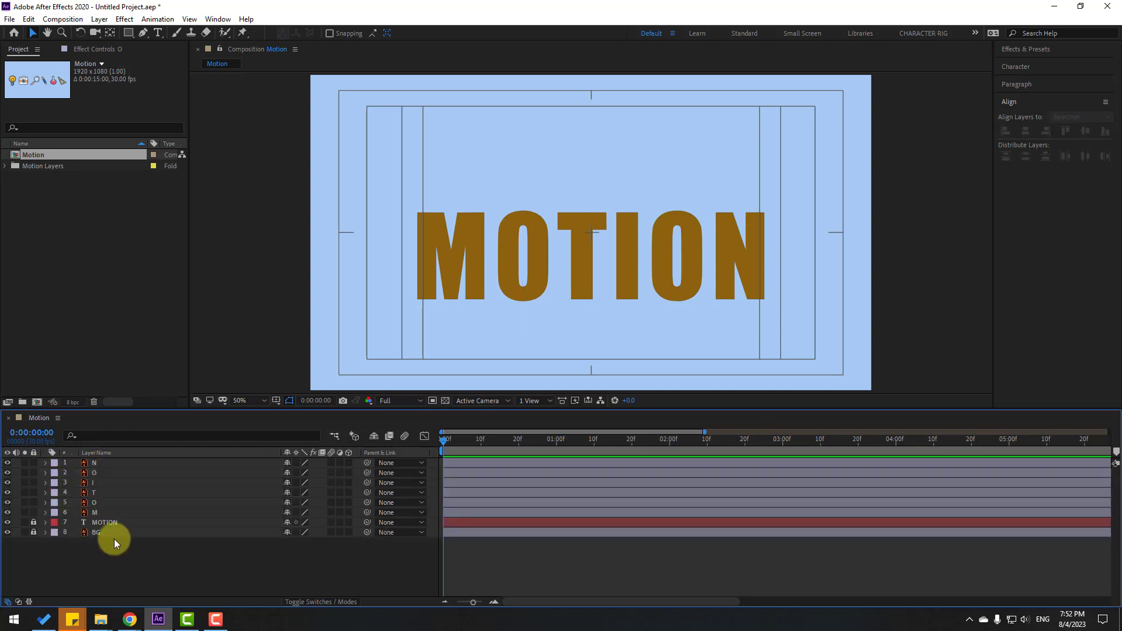
left_click(96, 514)
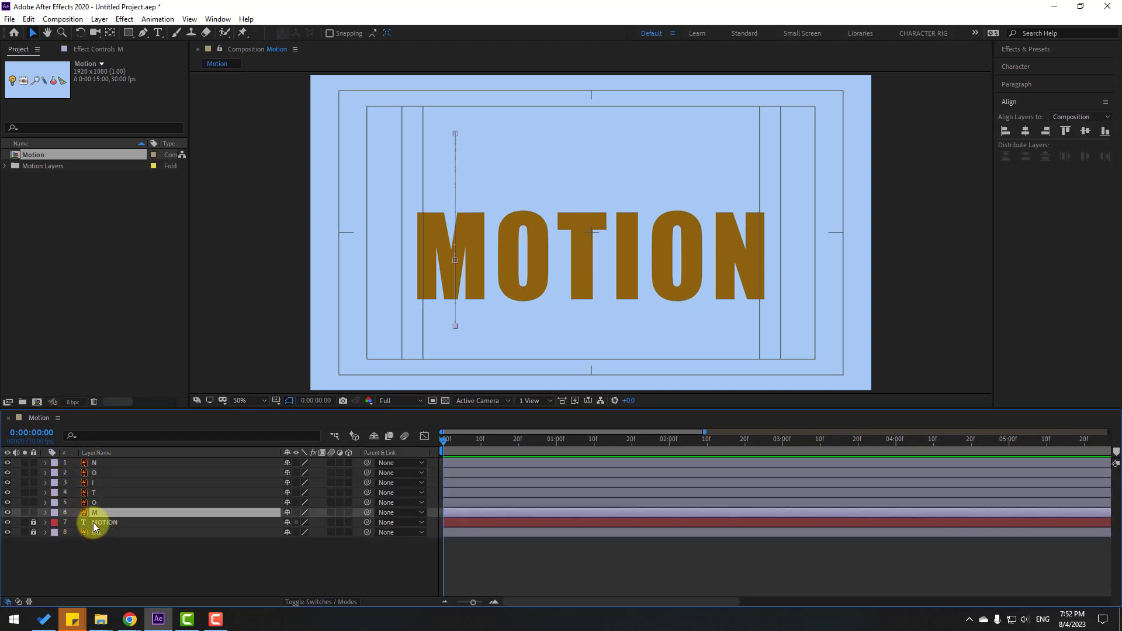
key("Page_Down")
key("Page_Down")
key("Page_Down")
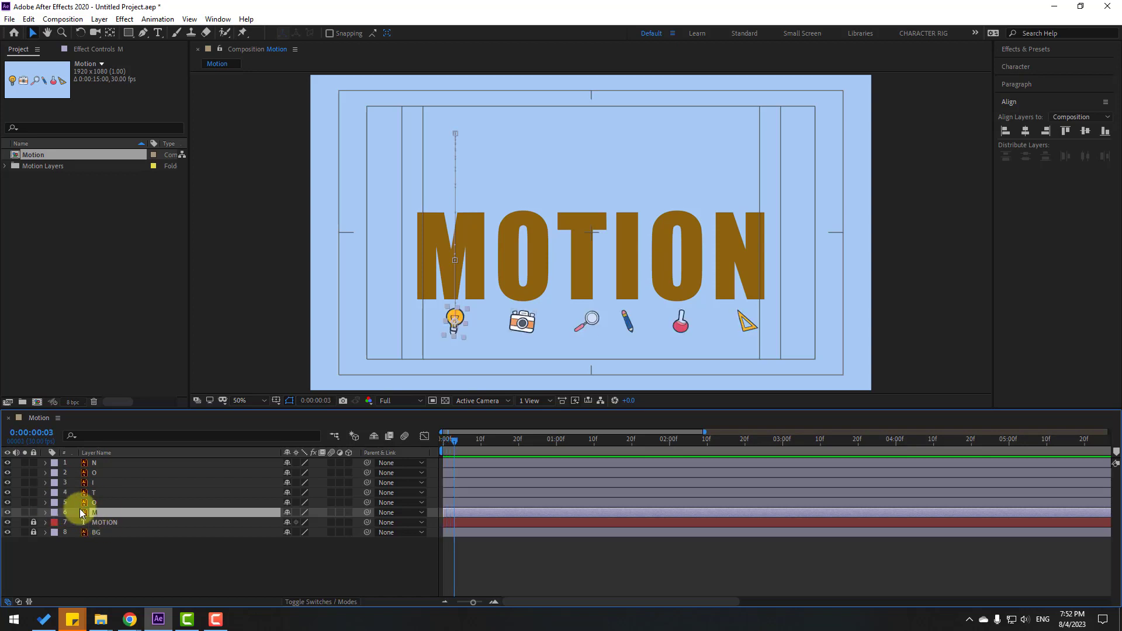
left_click(95, 504)
left_click_drag(450, 503, 490, 507)
Stagger layers 2 O and N to later three-frame offsets, then preview the sequence.
key("Page_Down")
key("Page_Down")
key("Page_Down")
key("Page_Down")
key("Page_Down")
key("Page_Down")
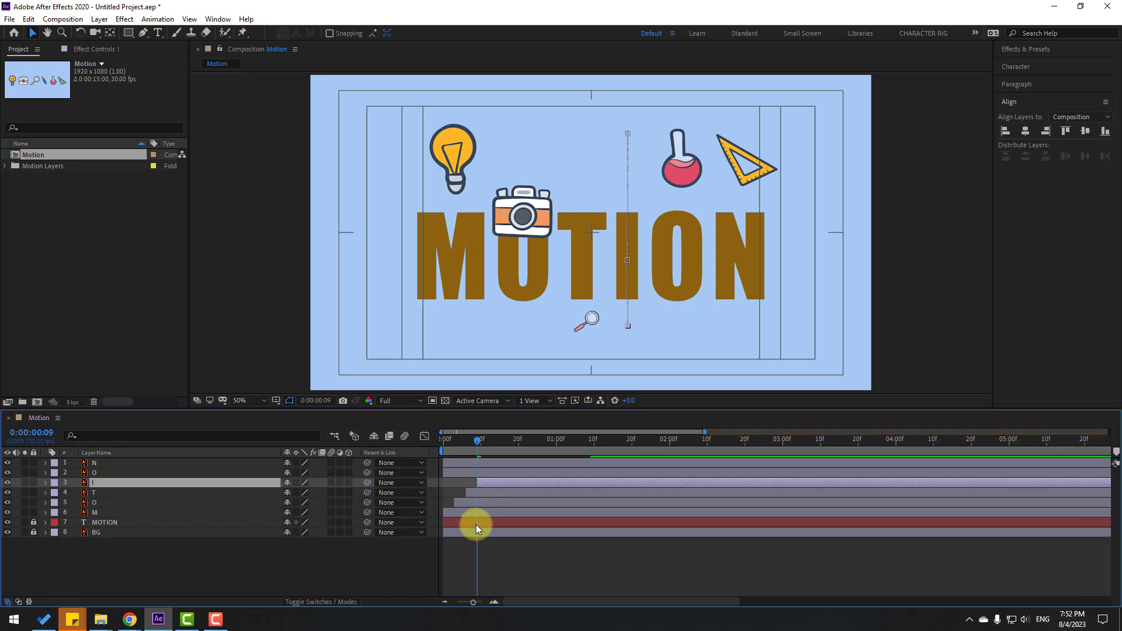
key("Page_Down")
key("Page_Down")
key("Page_Down")
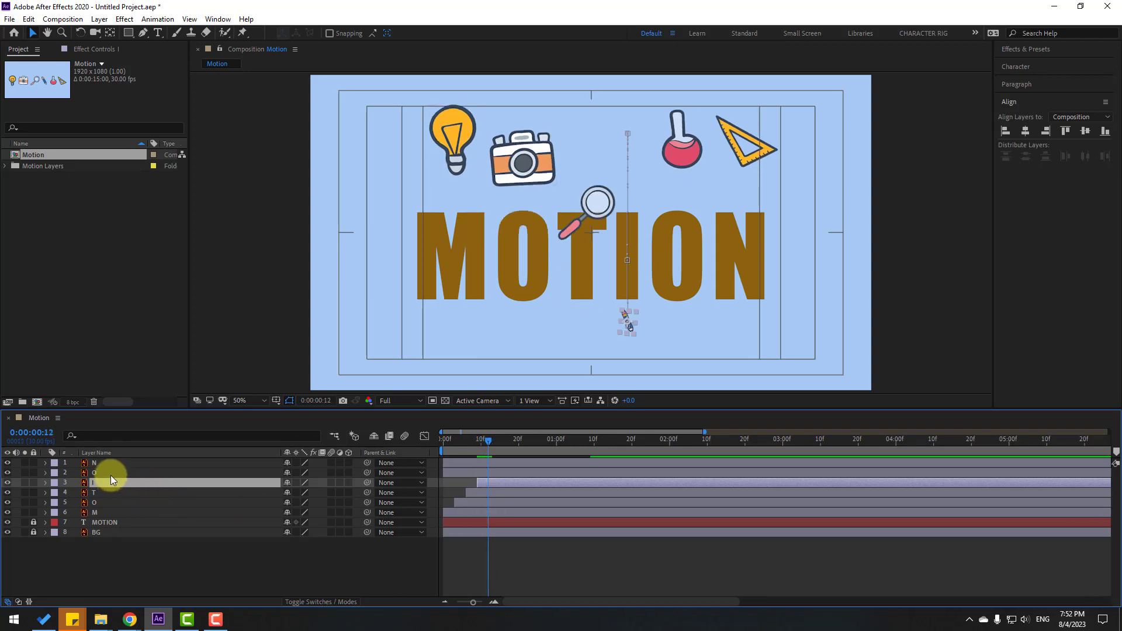
left_click(111, 475)
left_click_drag(464, 472, 509, 474)
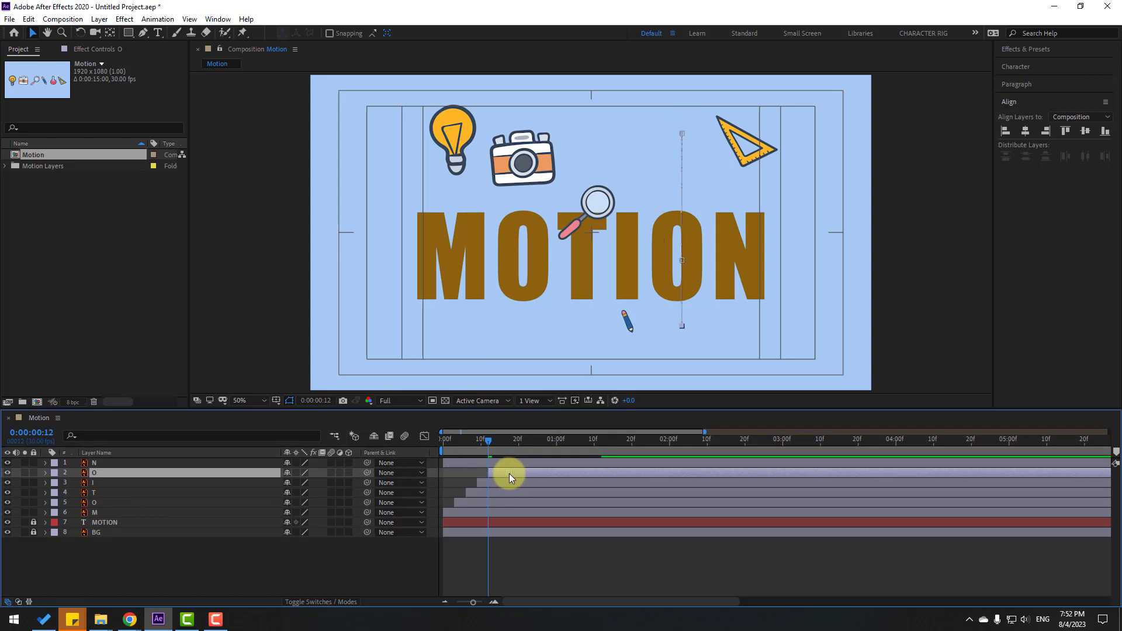
key("Page_Down")
key("Page_Down")
key("Page_Down")
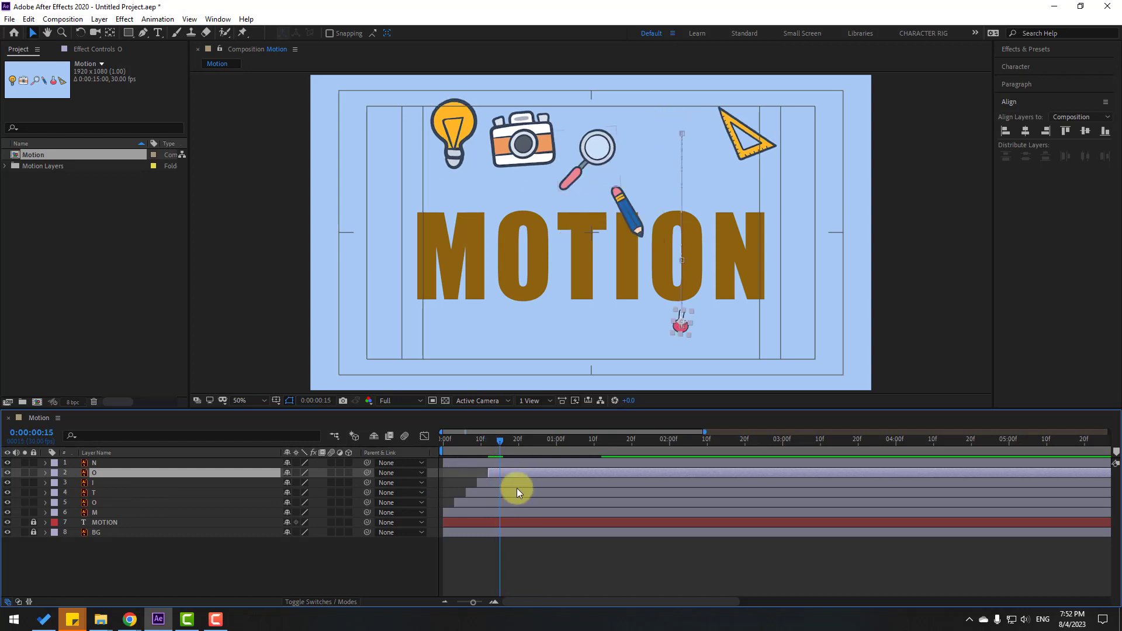
left_click_drag(457, 461, 514, 464)
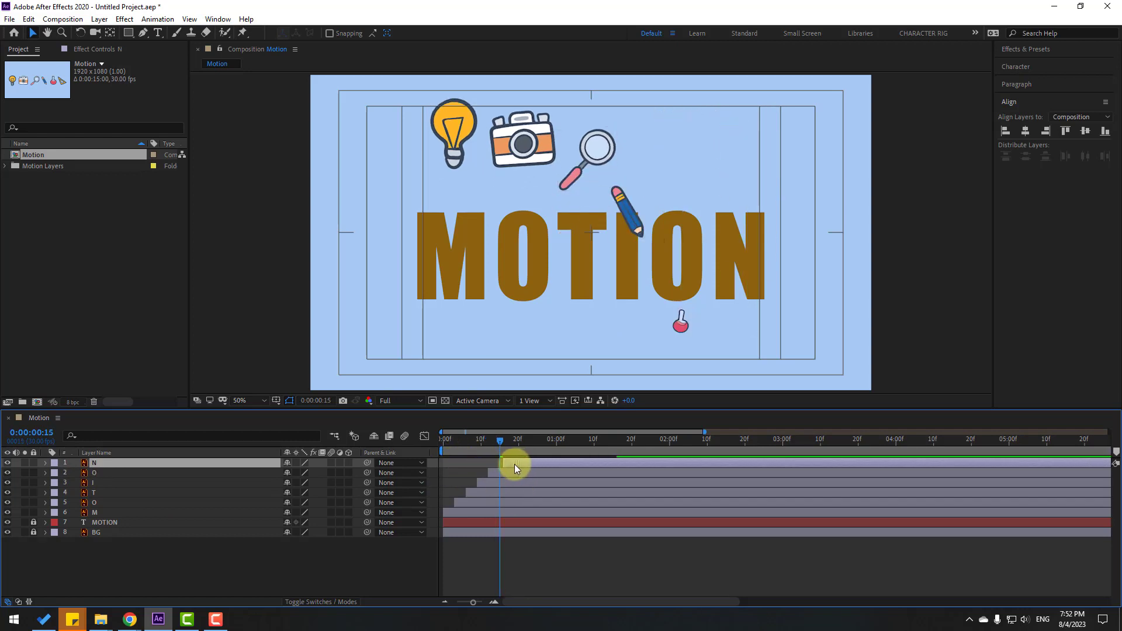
key("space")
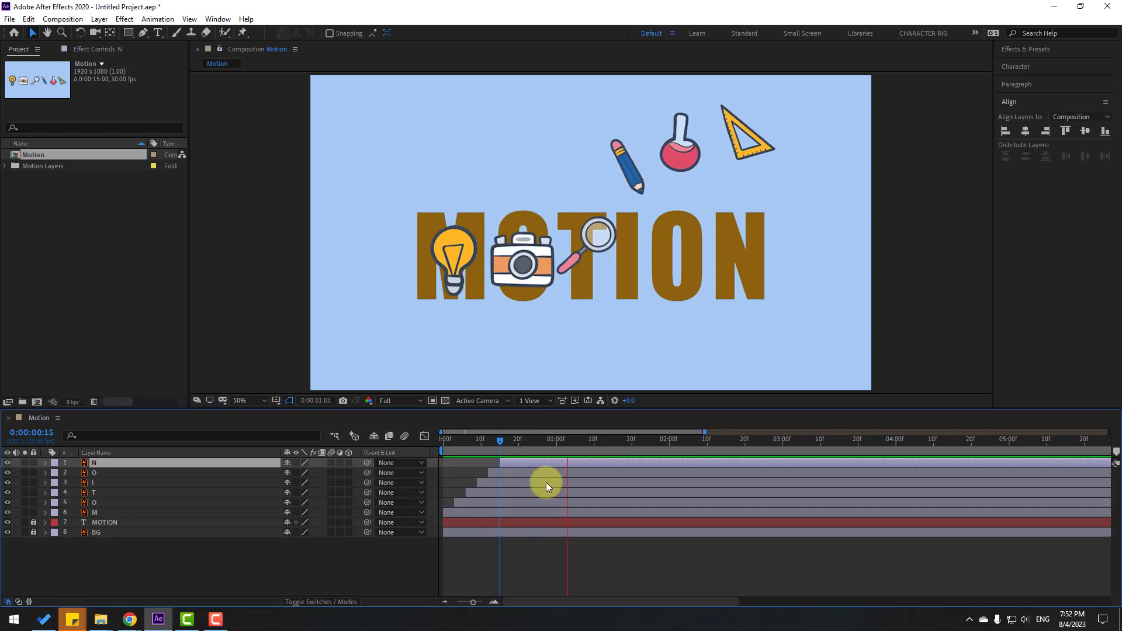
key("space")
key("space")
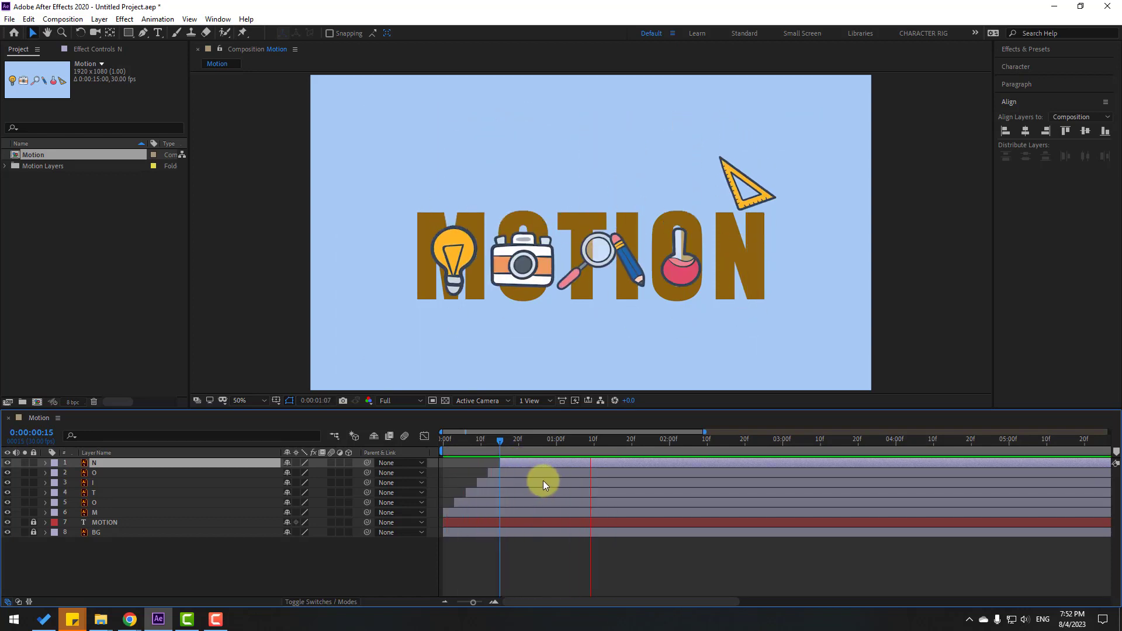
key("space")
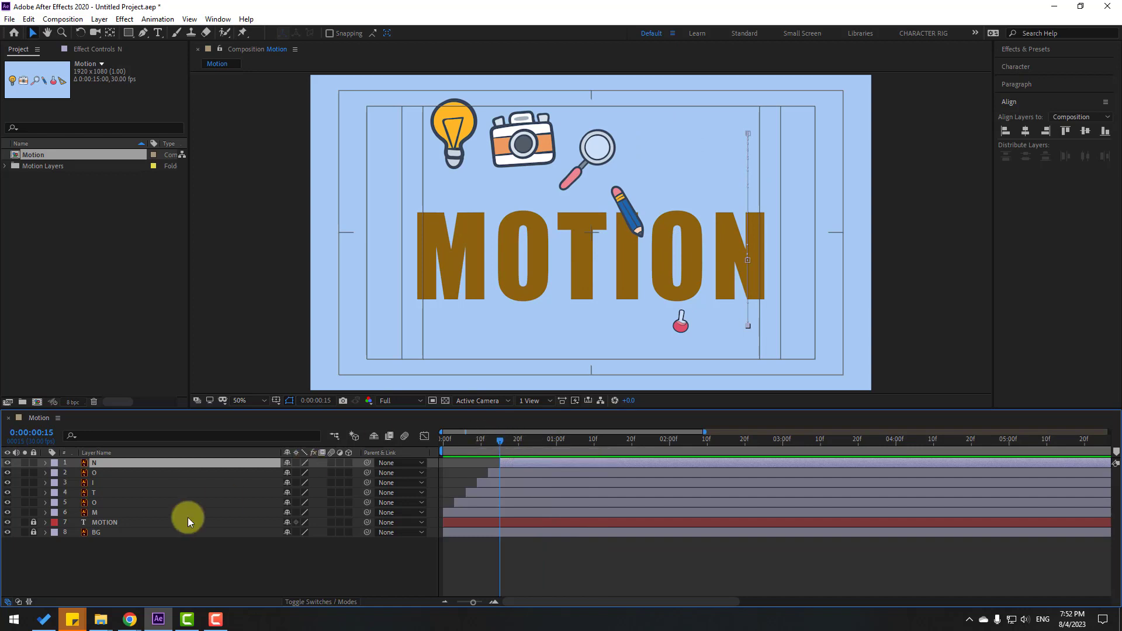
Unlock the MOTION text layer and duplicate it as MOTION 2.
left_click(34, 523)
left_click(109, 523)
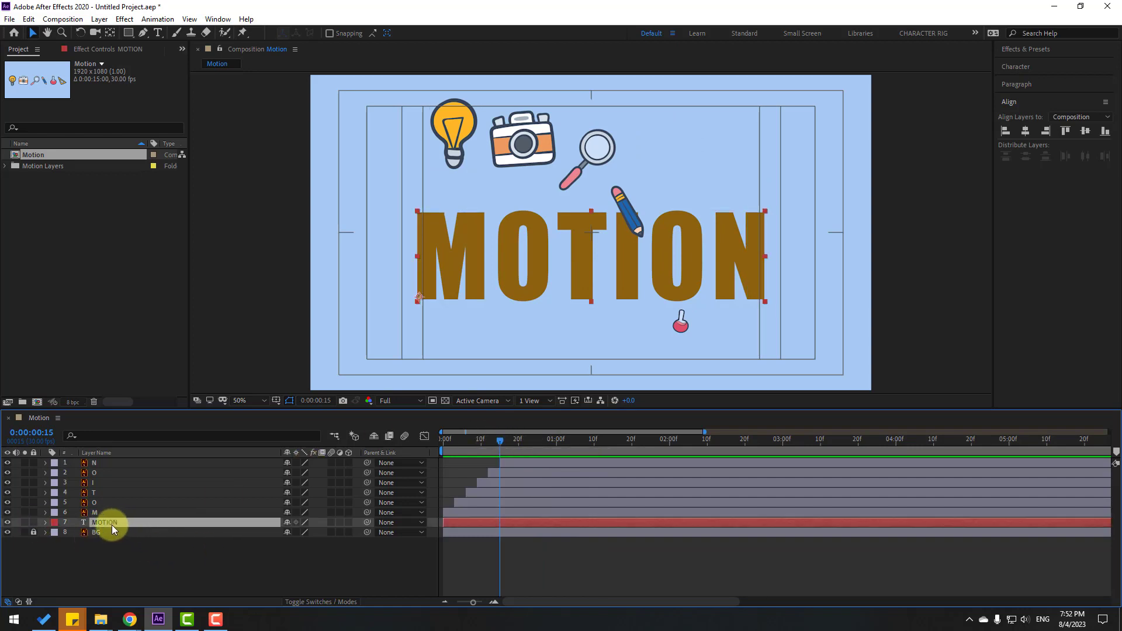
key("ctrl+d")
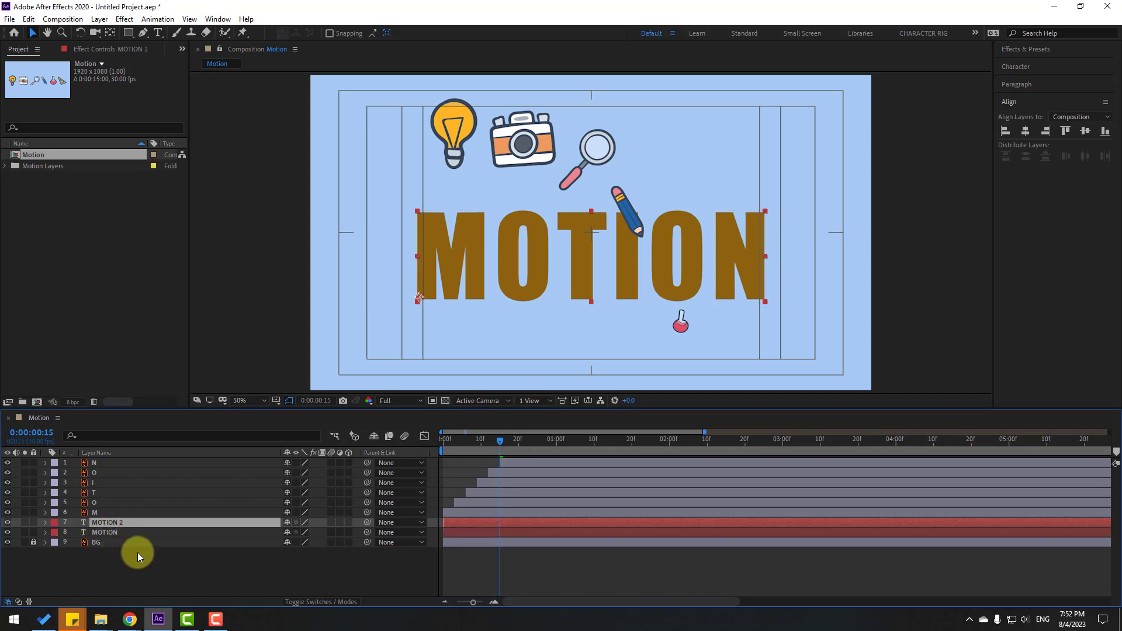
Rename the original MOTION layer to ORIGINAL and lock it.
left_click(104, 535)
key("Return")
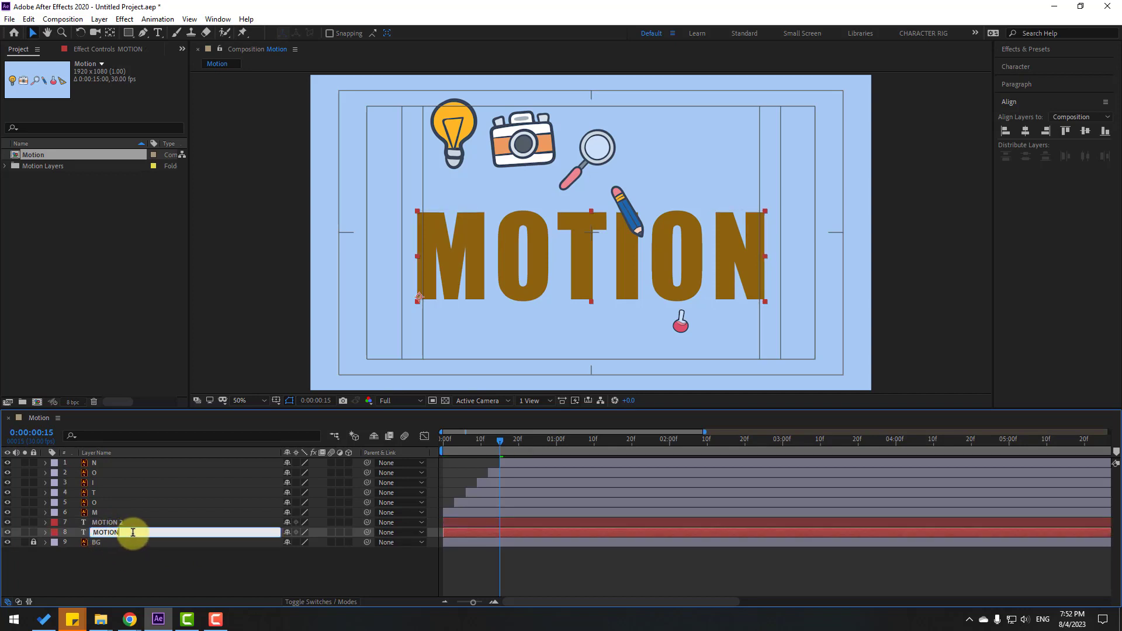
type("ORIG")
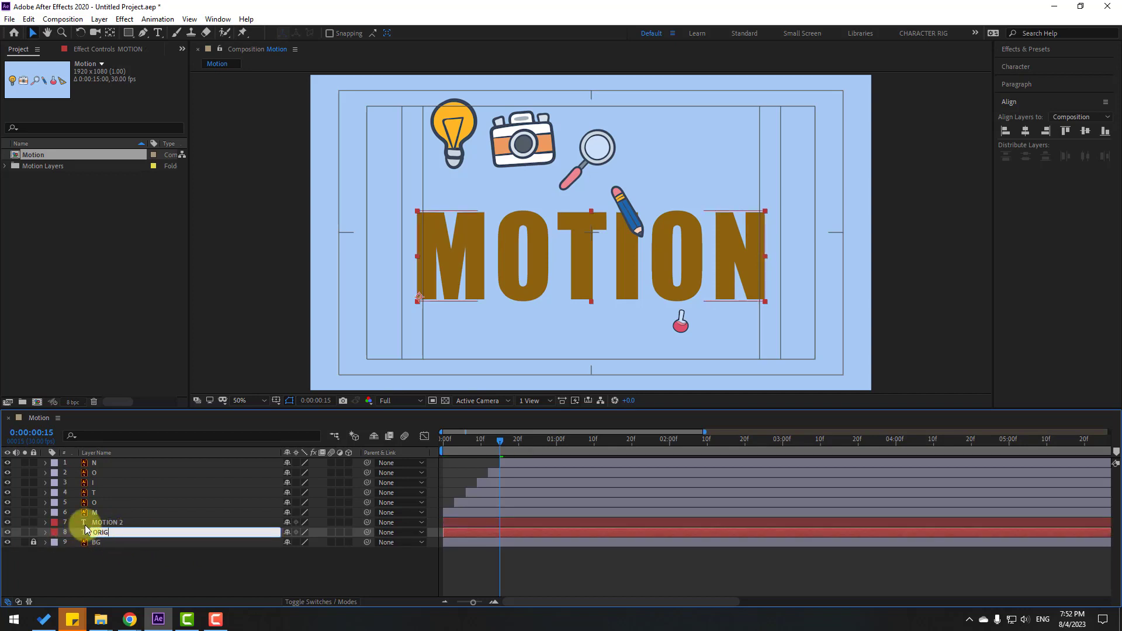
type("INAL")
key("Return")
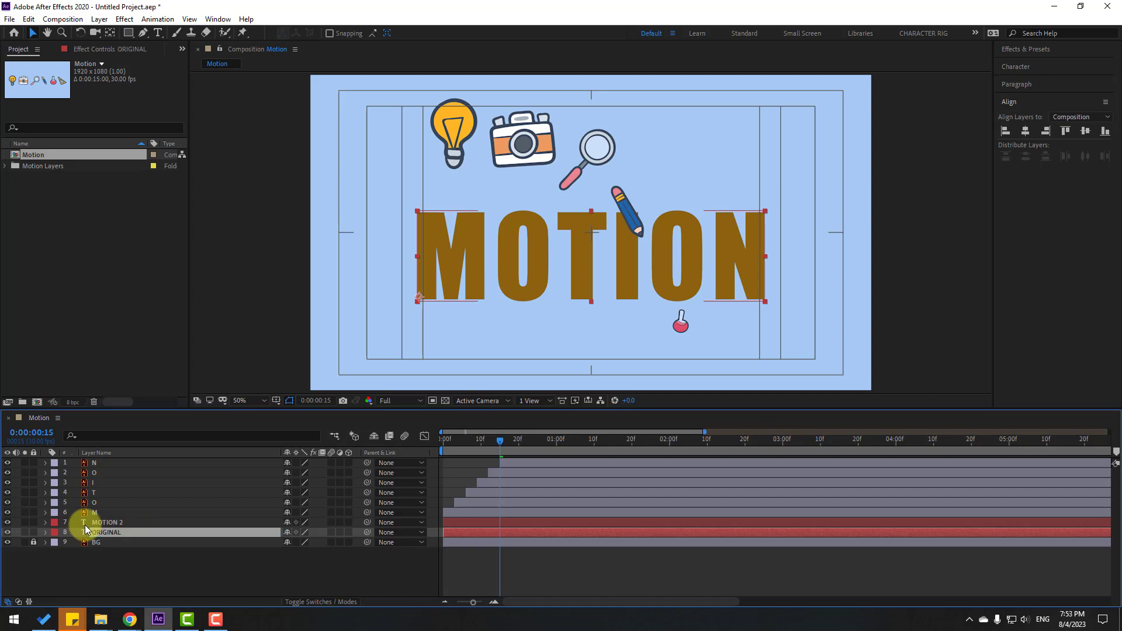
left_click(33, 531)
left_click(133, 523)
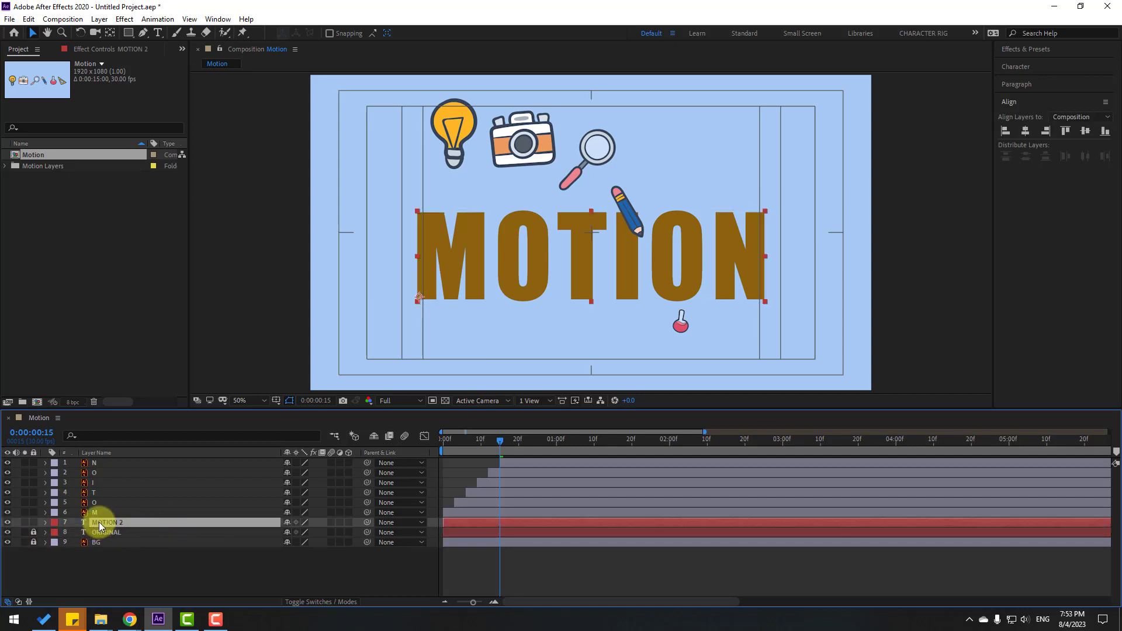
Move MOTION 2 to the top, duplicate it five times, and hide copies MOTION 3–7.
left_click_drag(99, 522, 100, 471)
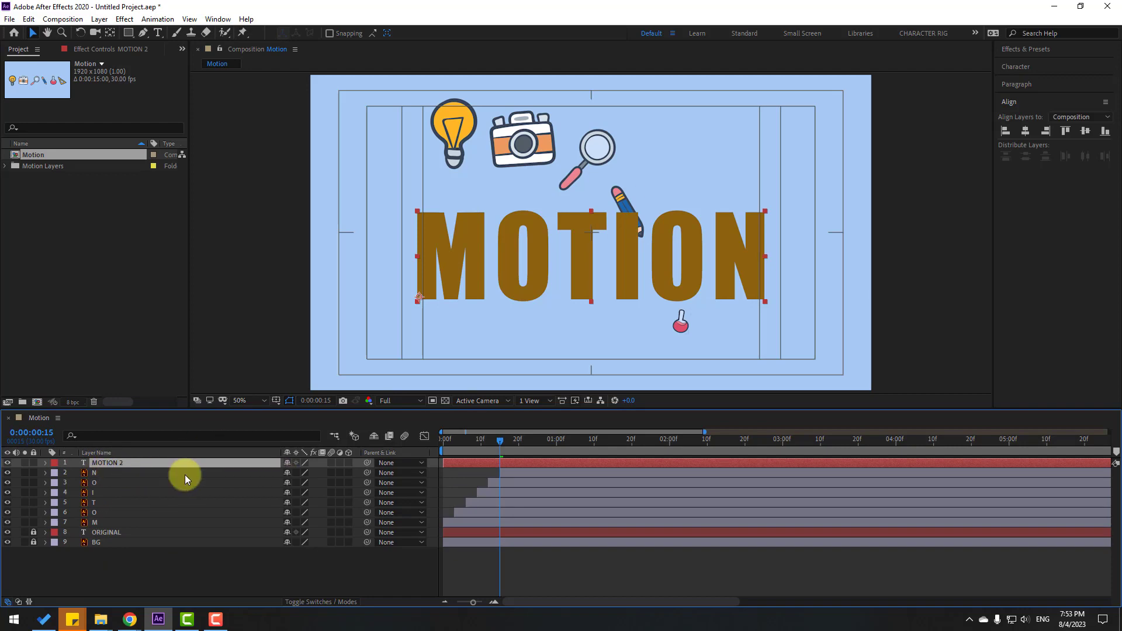
key("ctrl+d")
key("ctrl+d")
key("ctrl+d")
key("ctrl+d")
key("ctrl+d")
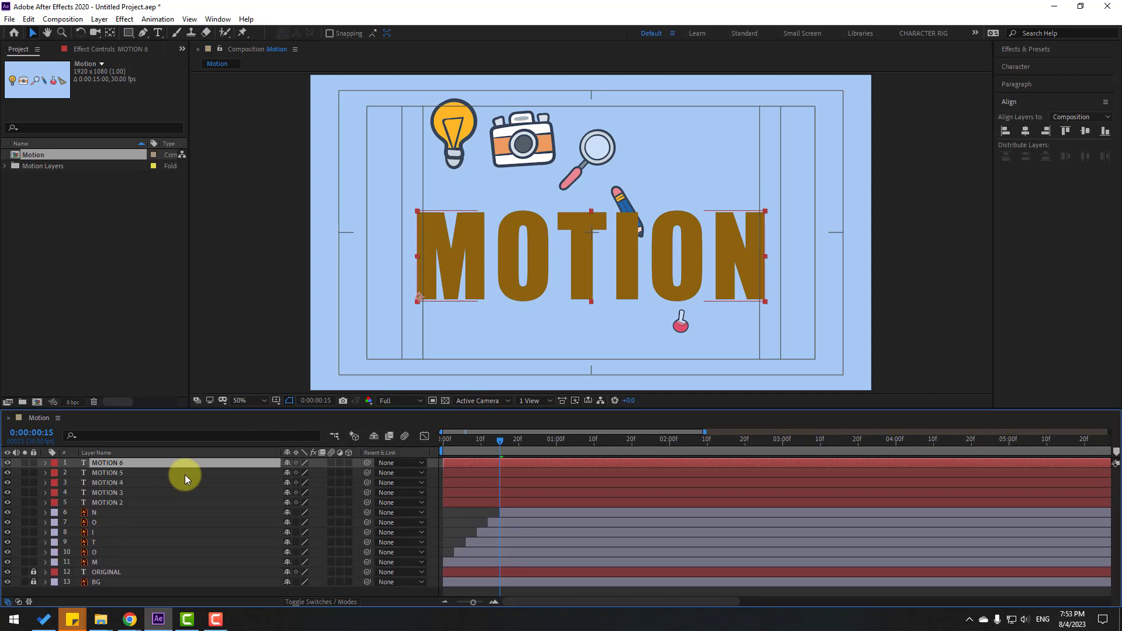
left_click_drag(7, 502, 7, 463)
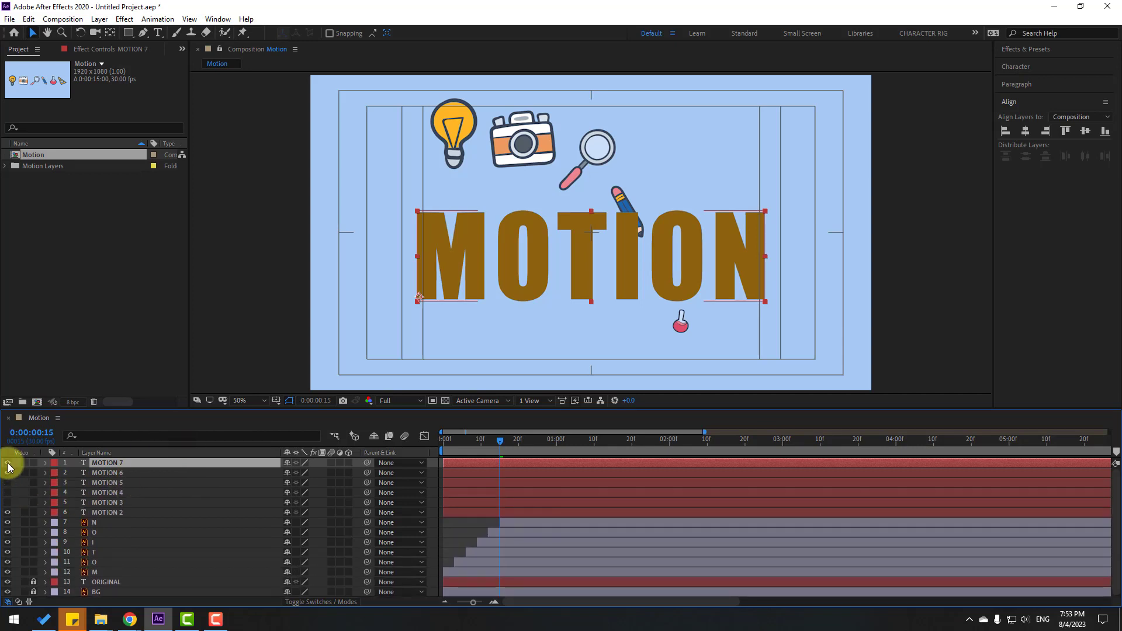
Replace MOTION 2's text with just the letter M, then lock the BG layer.
double_click(112, 513)
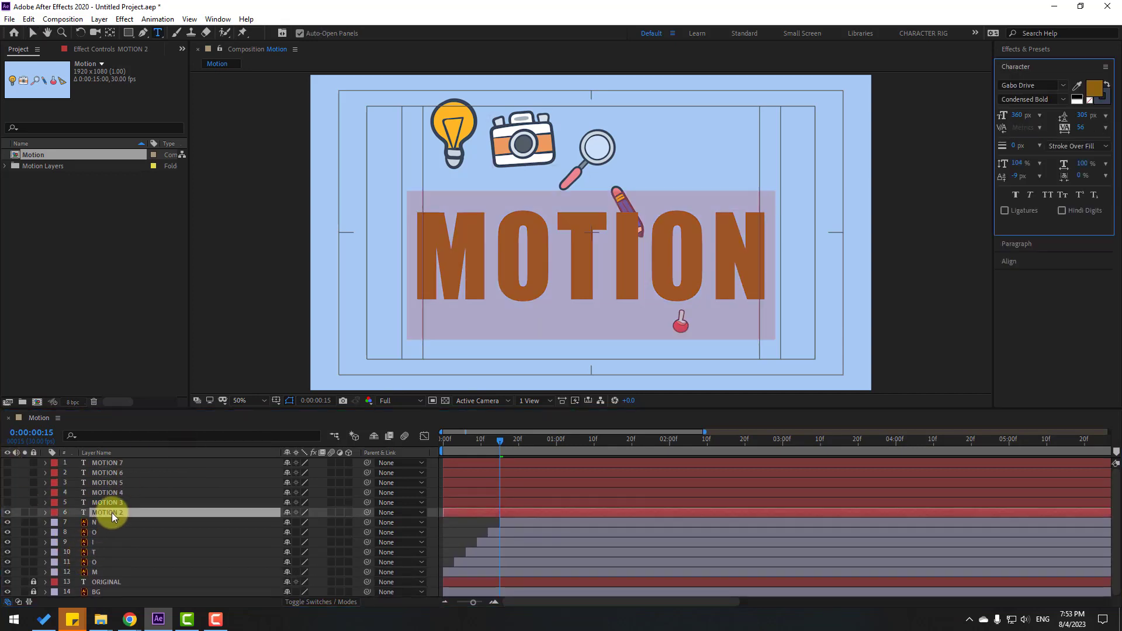
type("M")
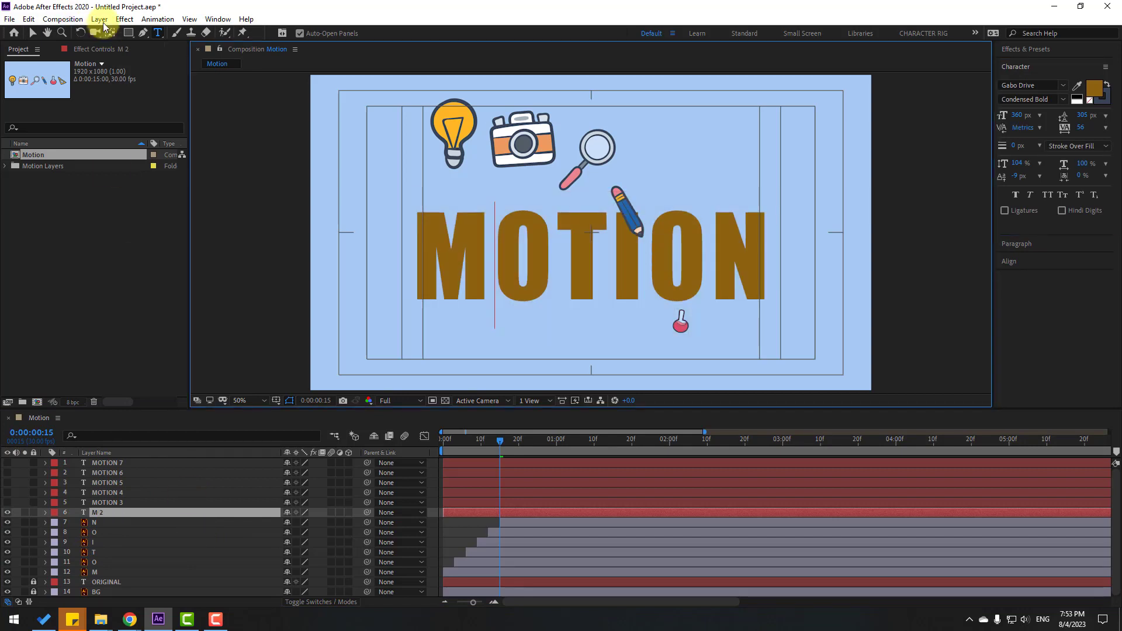
left_click(36, 33)
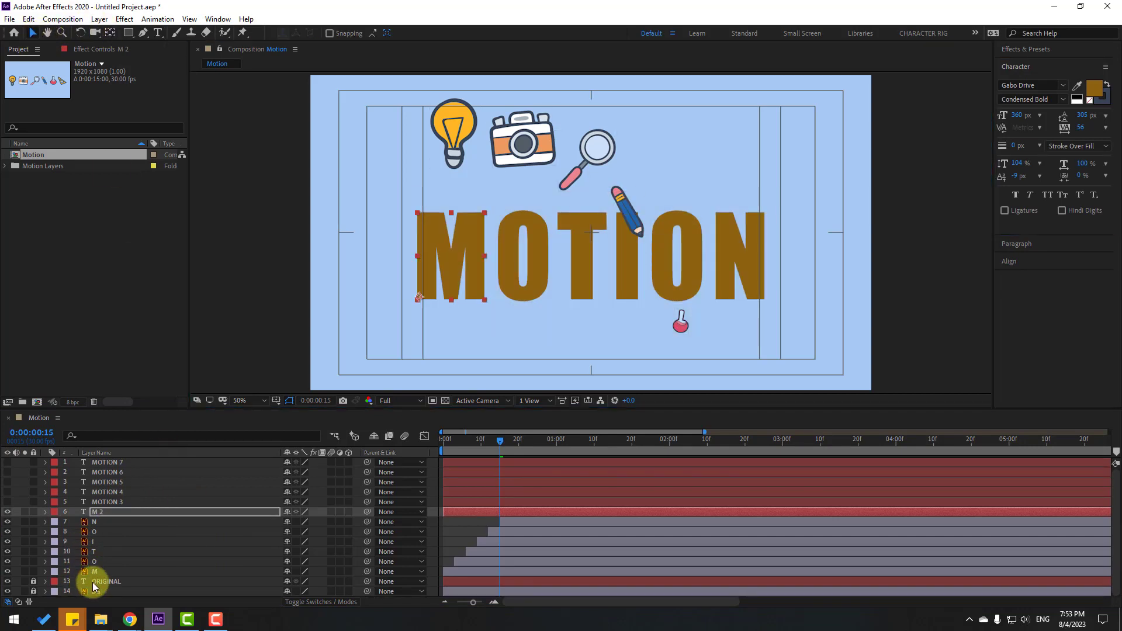
left_click(34, 589)
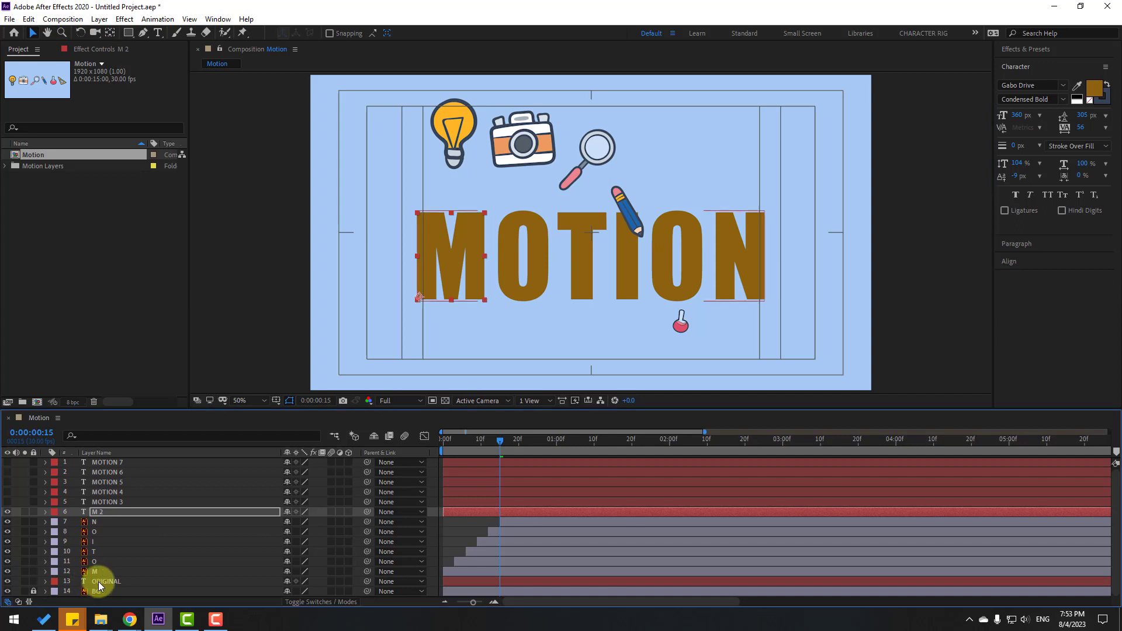
left_click(97, 582)
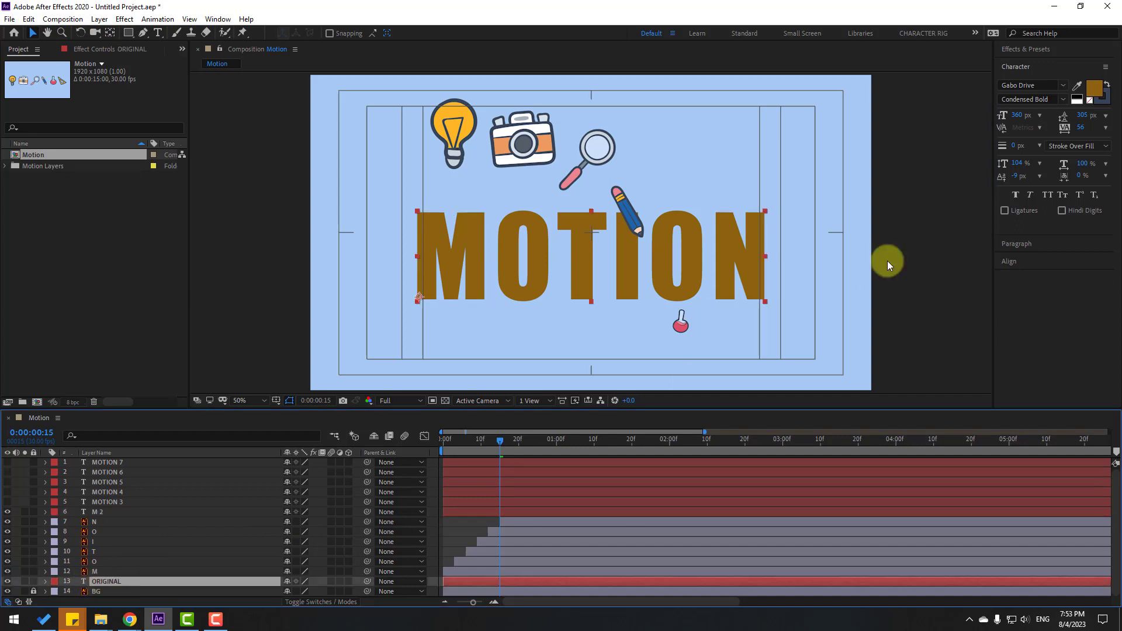
Apply a red Fill effect to the ORIGINAL layer and lock it.
left_click(1027, 50)
left_click(1033, 63)
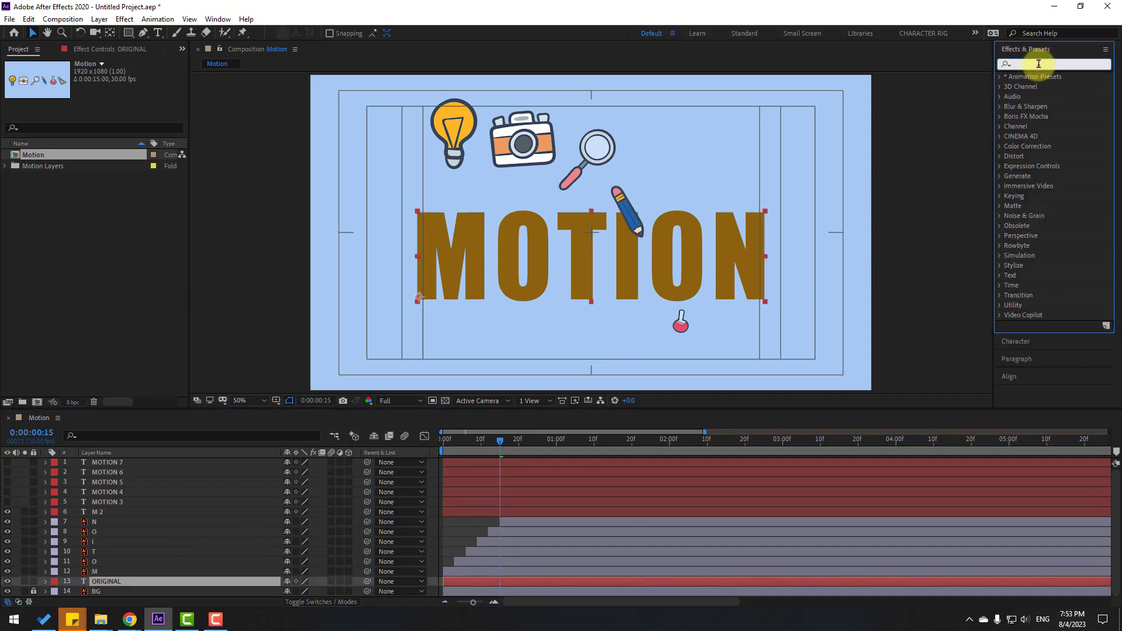
type("fill")
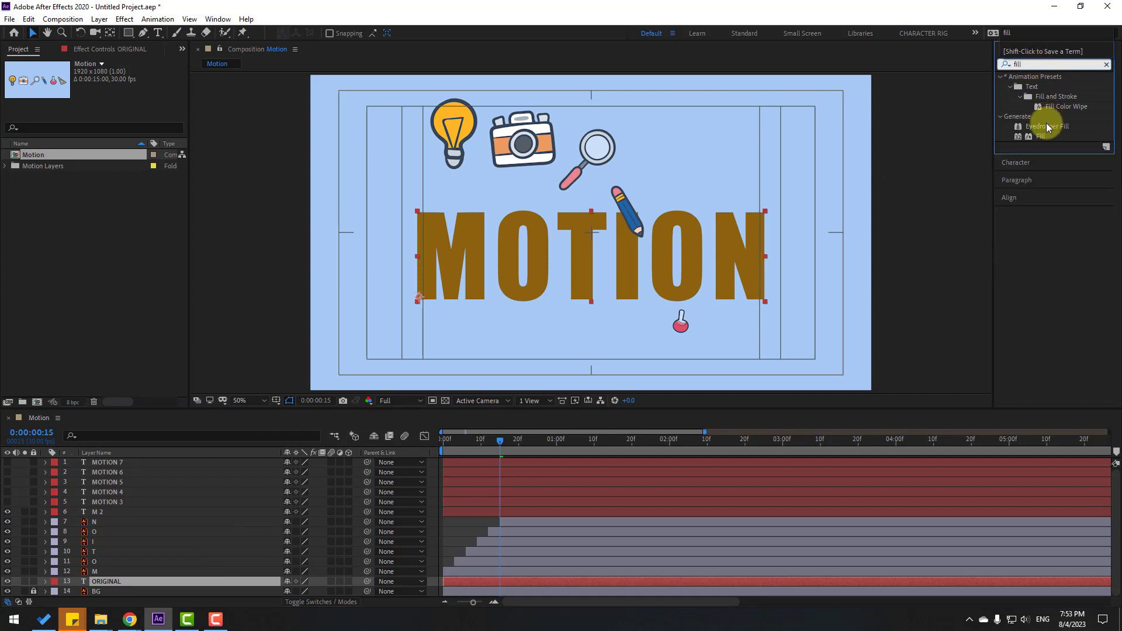
left_click_drag(1041, 136, 101, 582)
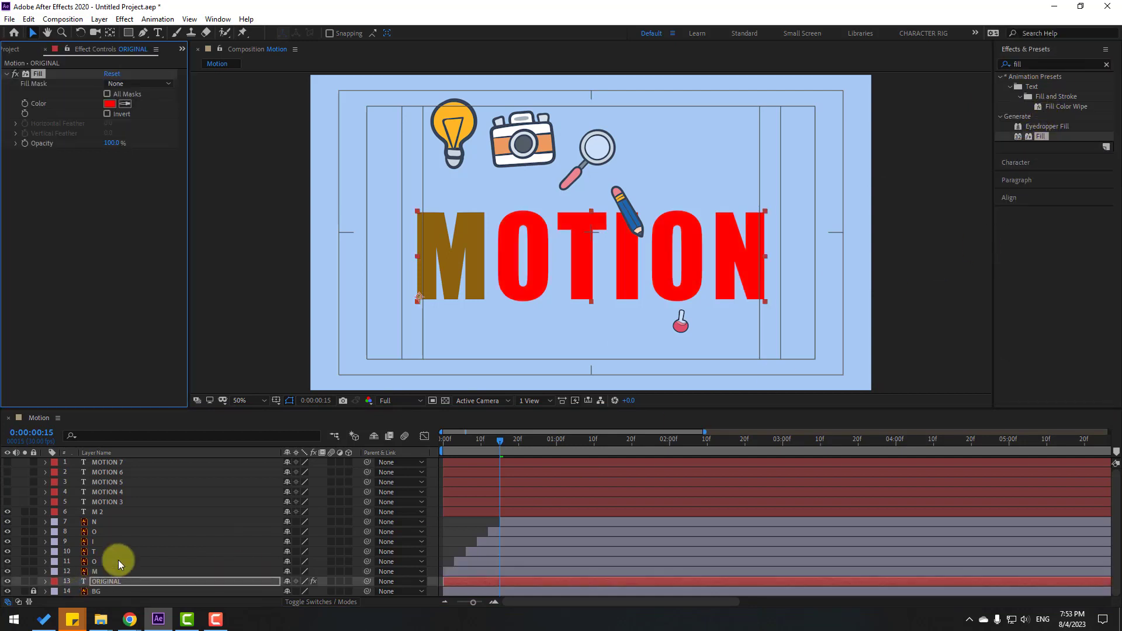
left_click(34, 582)
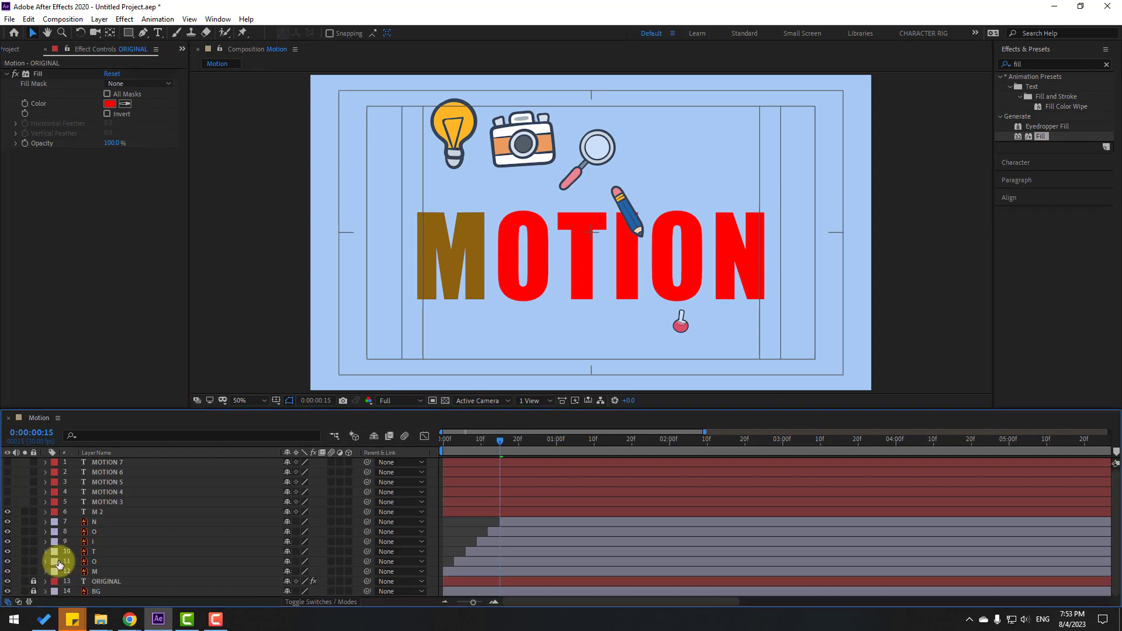
left_click(100, 512)
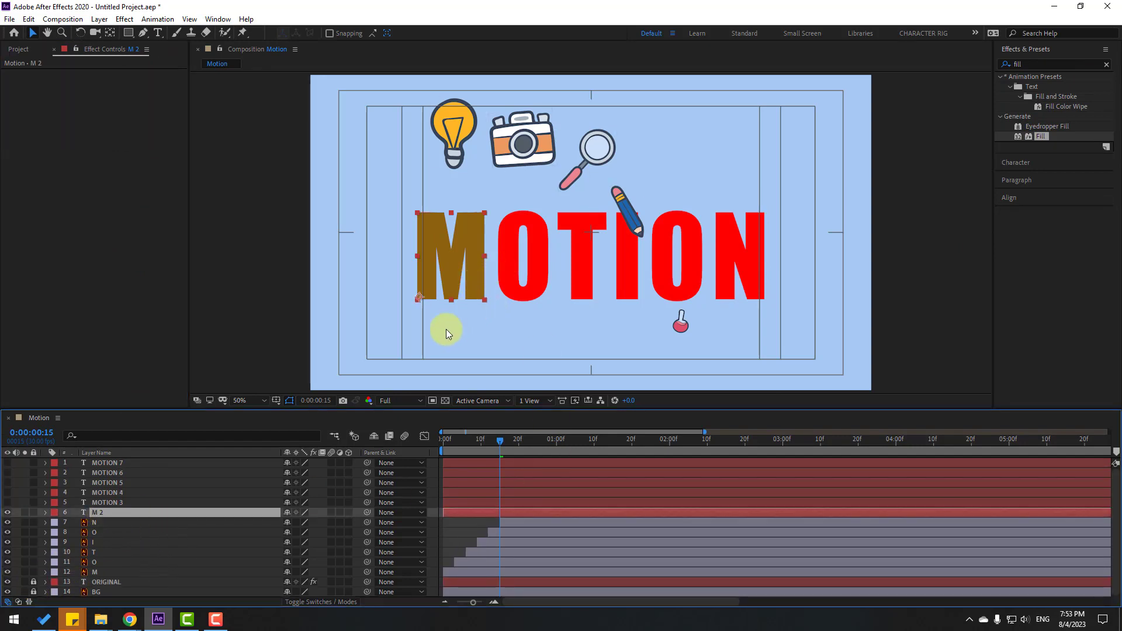
Zoom in and drag M 2's anchor point to the bottom centre of the letter M.
scroll(446, 328, "up", 2)
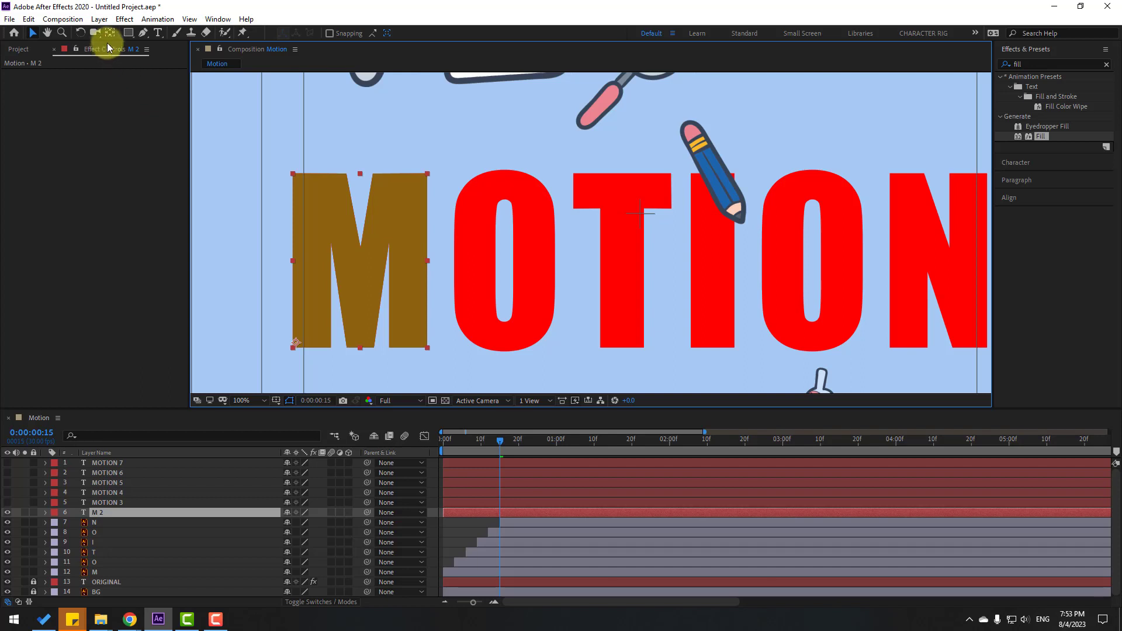
left_click_drag(326, 345, 470, 271)
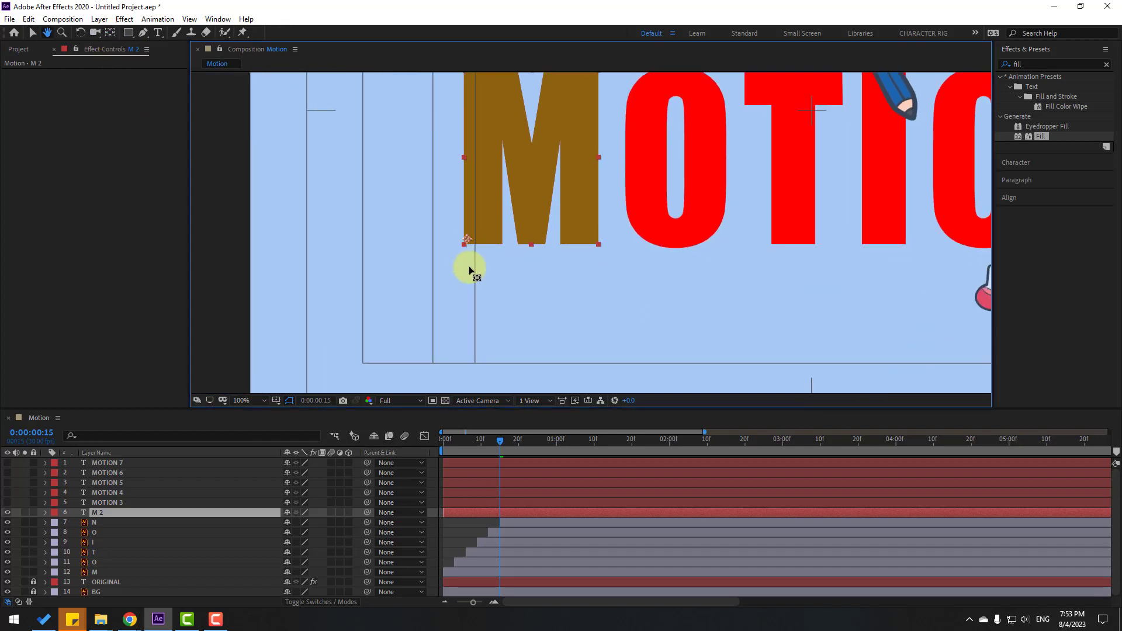
scroll(467, 268, "up", 1)
scroll(396, 270, "up", 1)
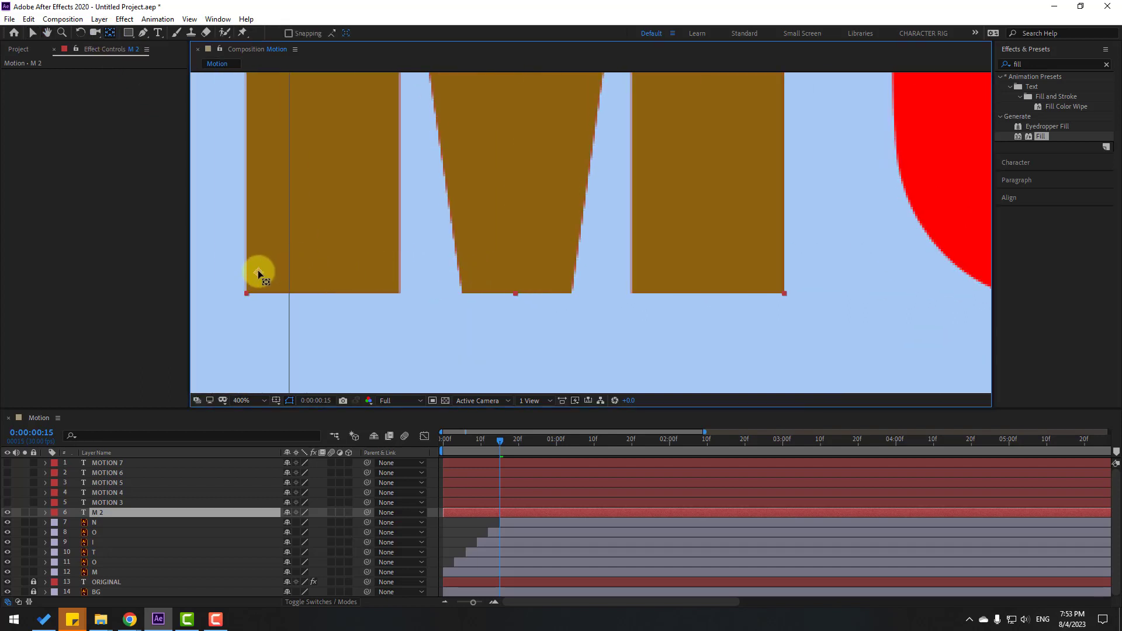
left_click_drag(259, 273, 517, 292)
left_click(33, 33)
scroll(661, 268, "down", 6)
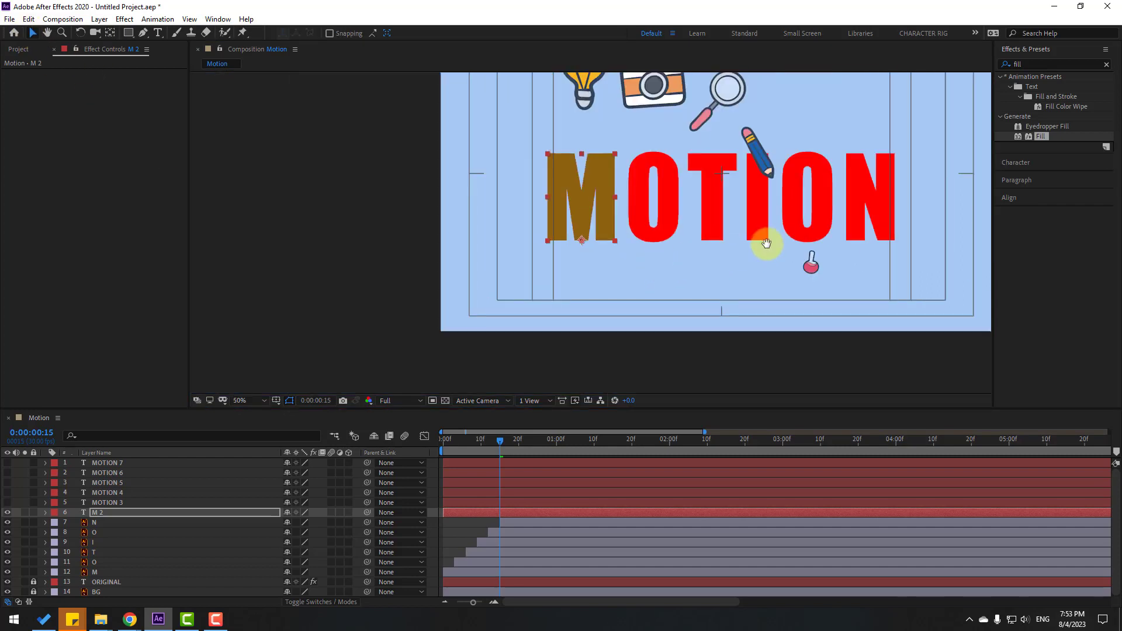
left_click(102, 503)
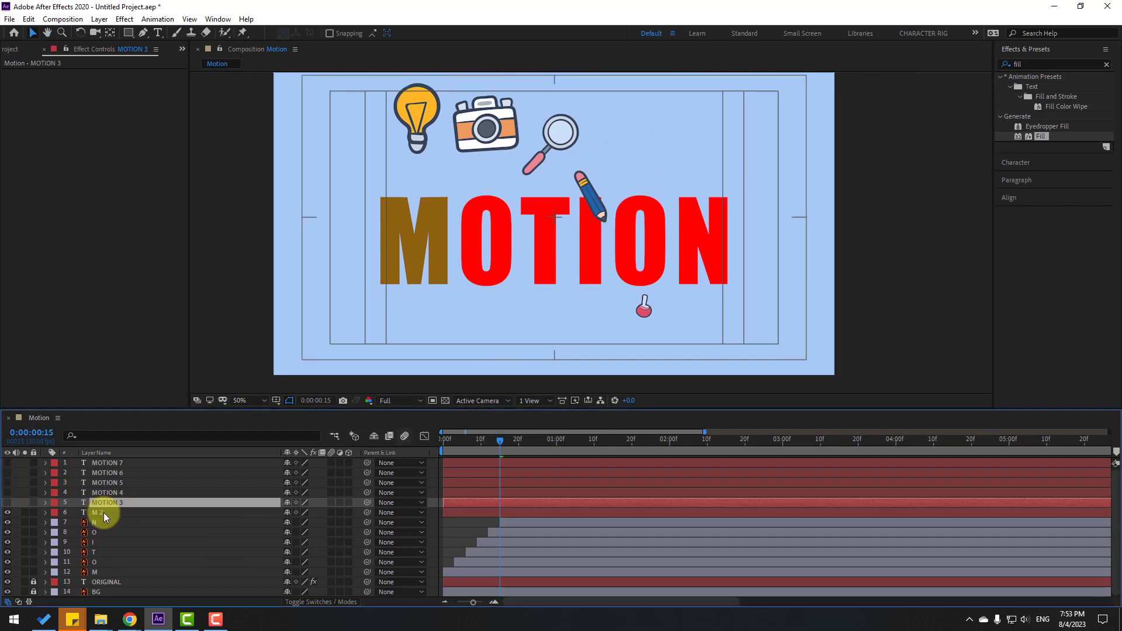
Show MOTION 3, retype it as O and shift it right over the original O.
left_click(7, 502)
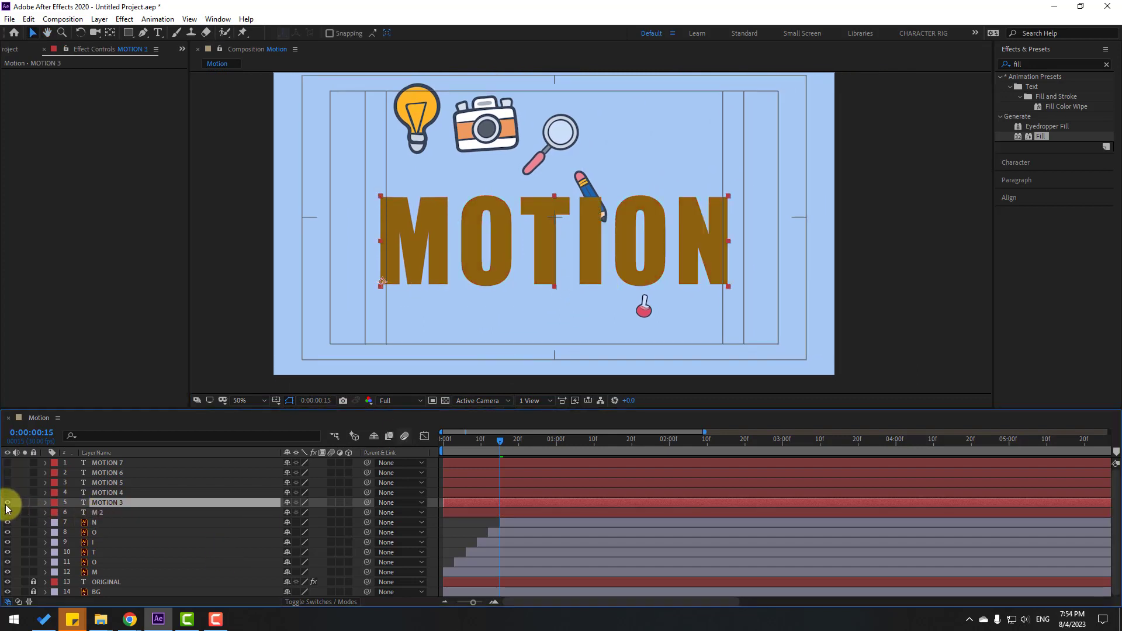
double_click(103, 504)
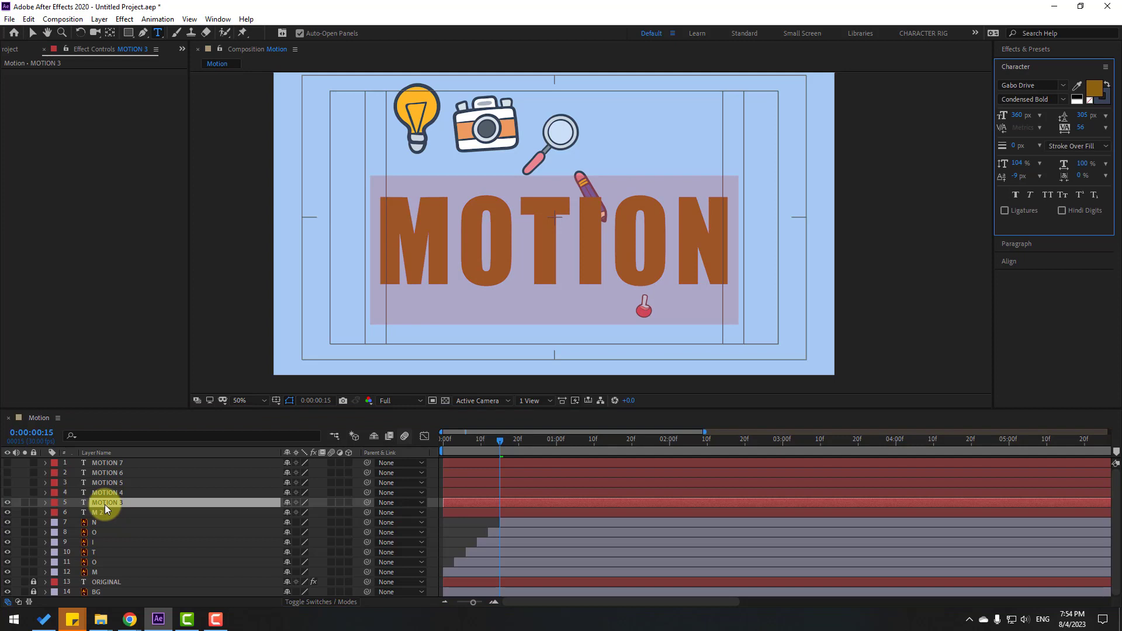
type("O 2")
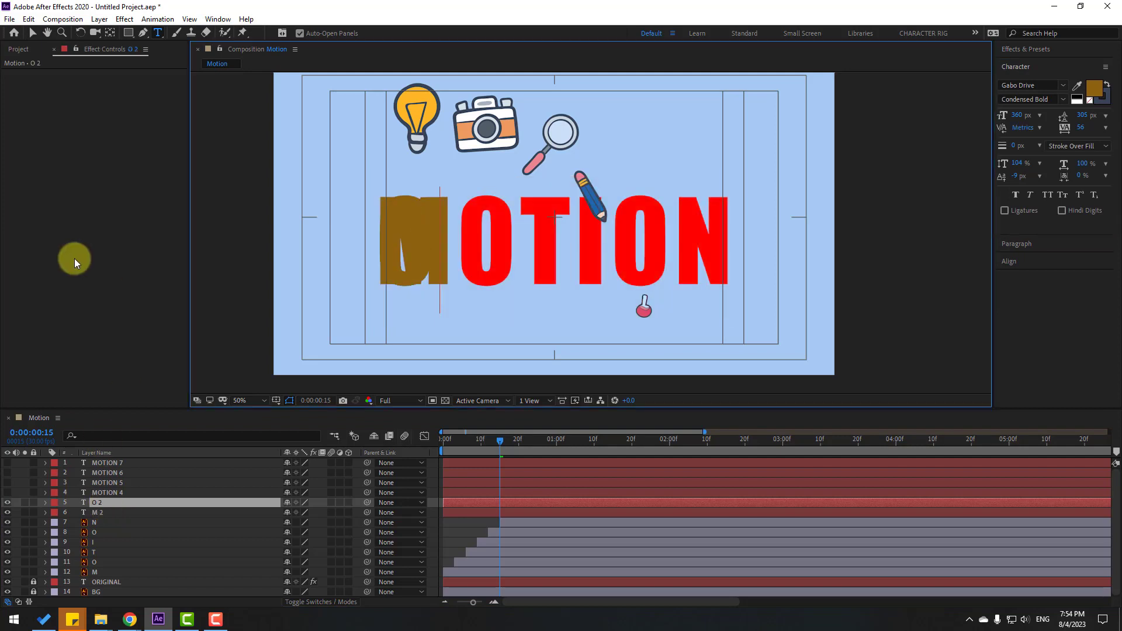
left_click(33, 34)
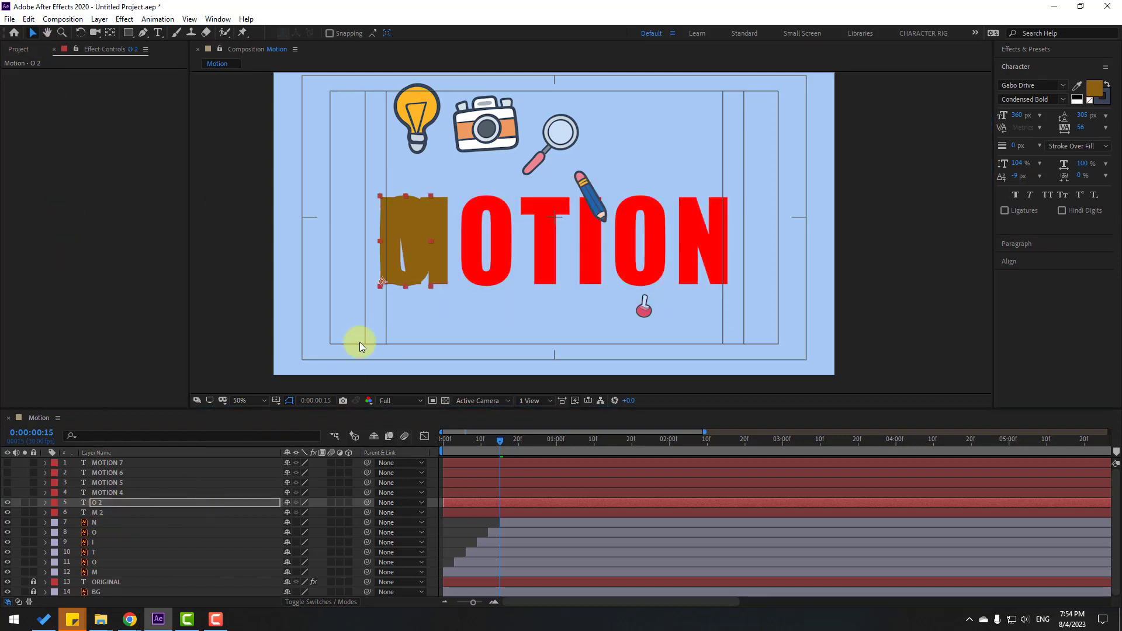
key("shift+Right")
key("shift+Right")
key("shift+Right")
key("shift+Right")
key("shift+Right")
key("shift+Right")
key("shift+Right")
key("shift+Right")
key("shift+Right")
key("shift+Right")
key("shift+Right")
key("shift+Right")
key("shift+Right")
key("shift+Right")
key("shift+Right")
key("shift+Right")
key("shift+Right")
key("shift+Right")
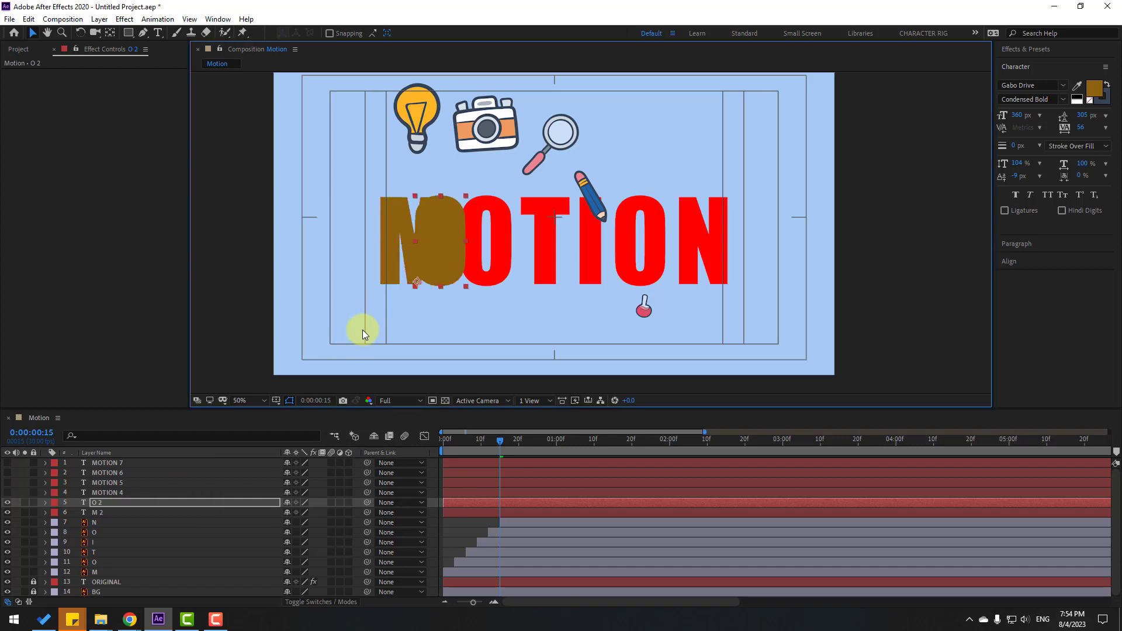
key("shift+Right")
key("shift+Right")
key("shift+Right")
key("shift+Right")
key("shift+Right")
key("shift+Right")
key("shift+Right")
key("shift+Right")
key("shift+Right")
key("shift+Right")
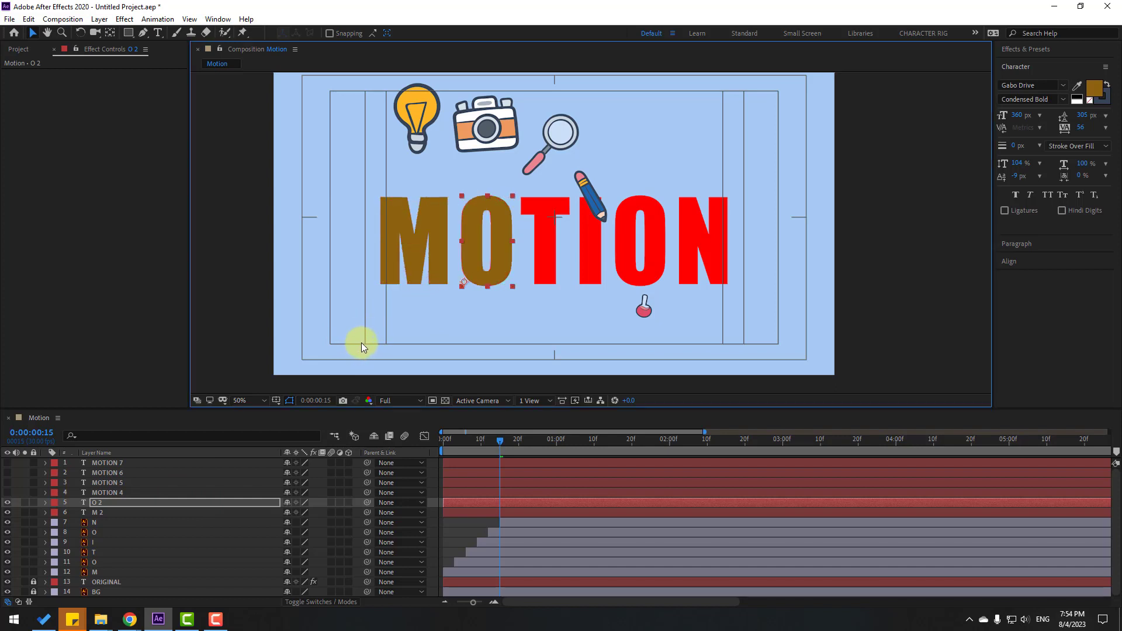
Move the O's anchor point to the letter's bottom centre.
scroll(539, 318, "up", 2)
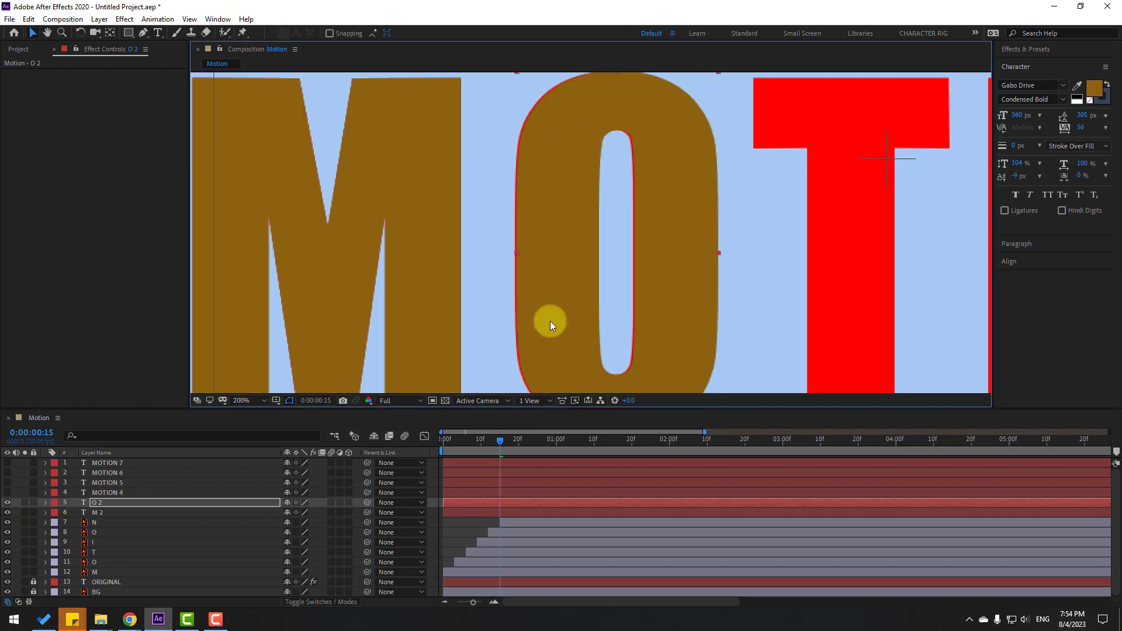
left_click_drag(637, 349, 510, 296)
left_click(110, 33)
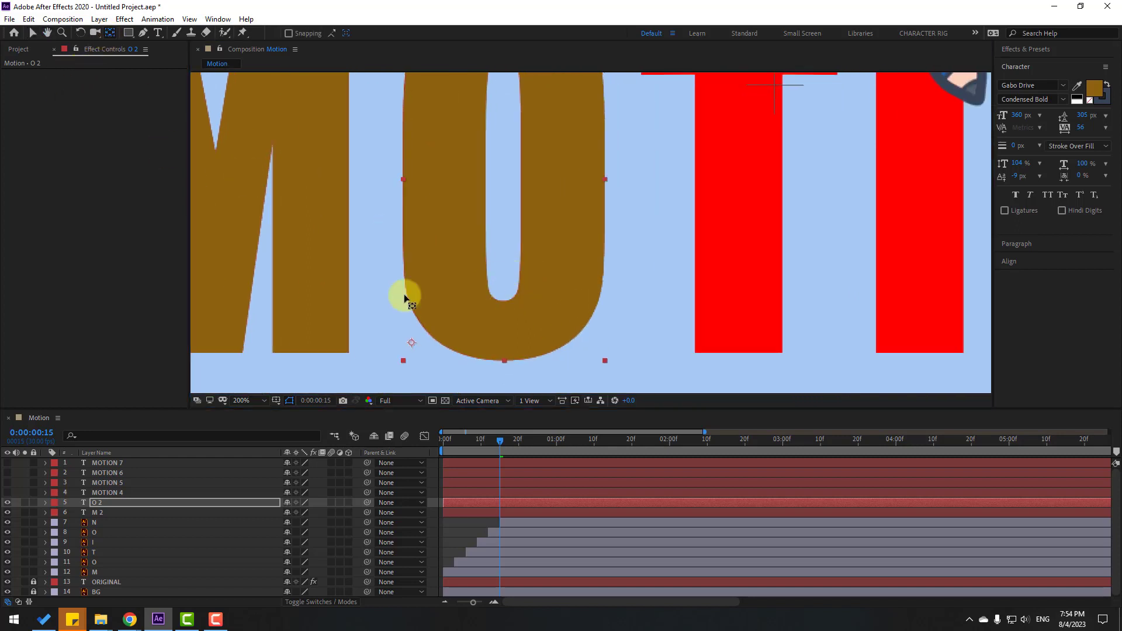
left_click_drag(416, 349, 507, 359)
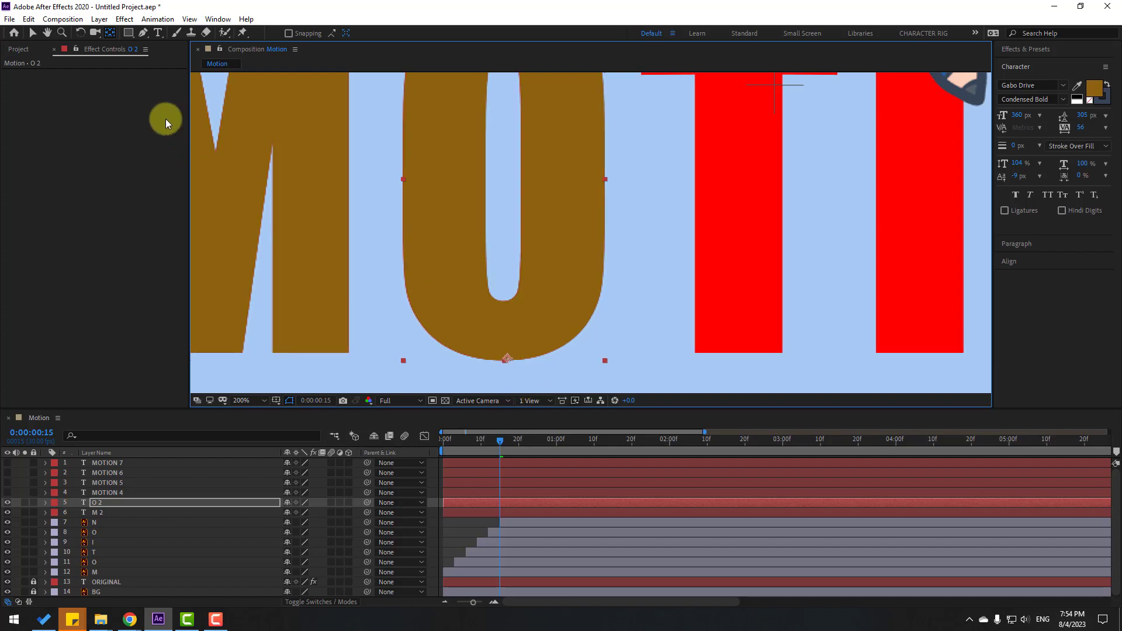
left_click(33, 34)
scroll(487, 261, "down", 2)
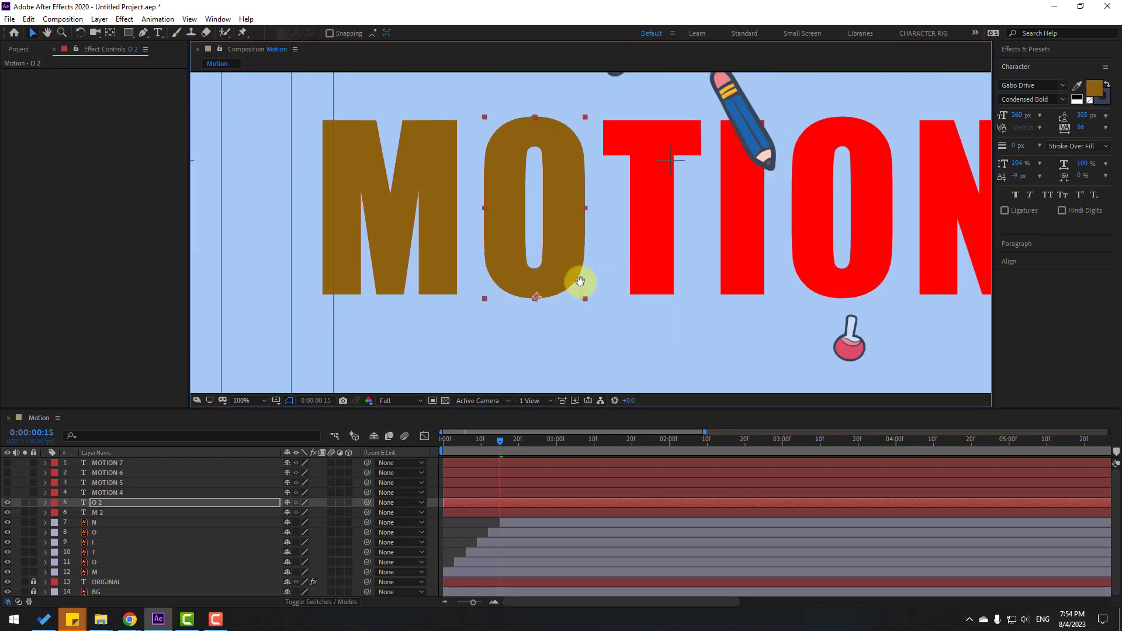
Show MOTION 4, retype it as T and nudge it exactly over the red T.
left_click(100, 494)
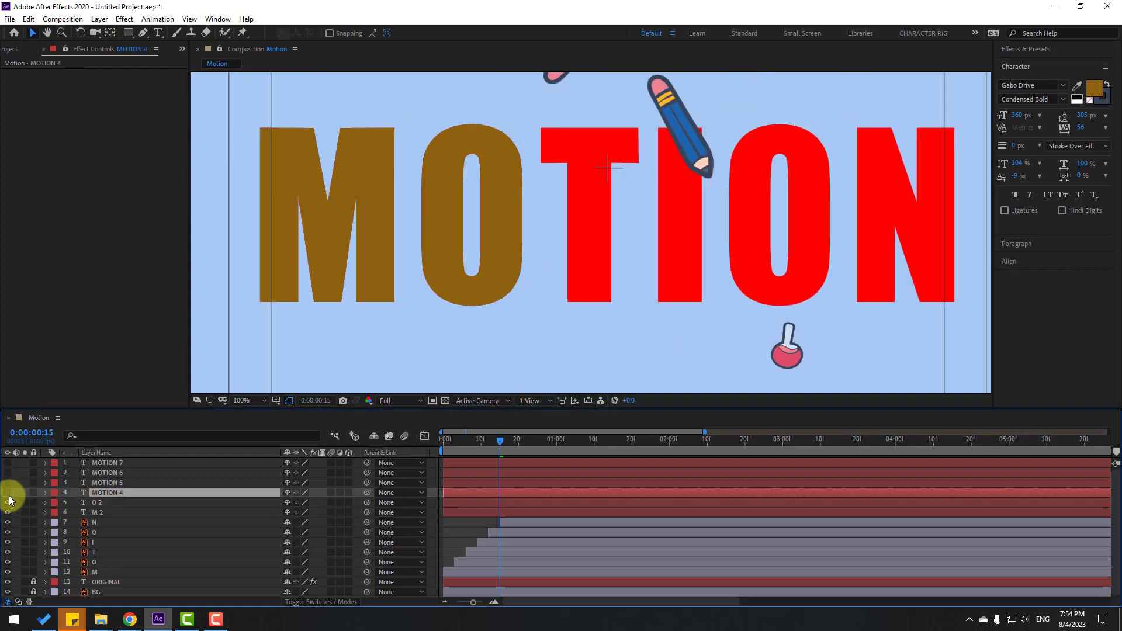
left_click(7, 493)
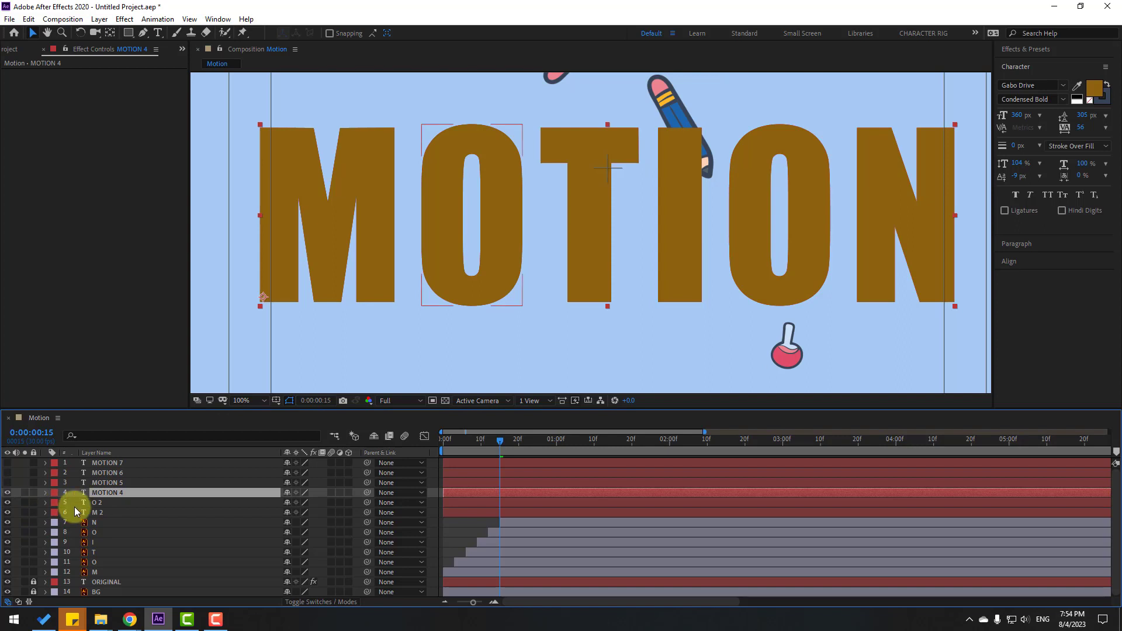
double_click(111, 493)
type("T 2")
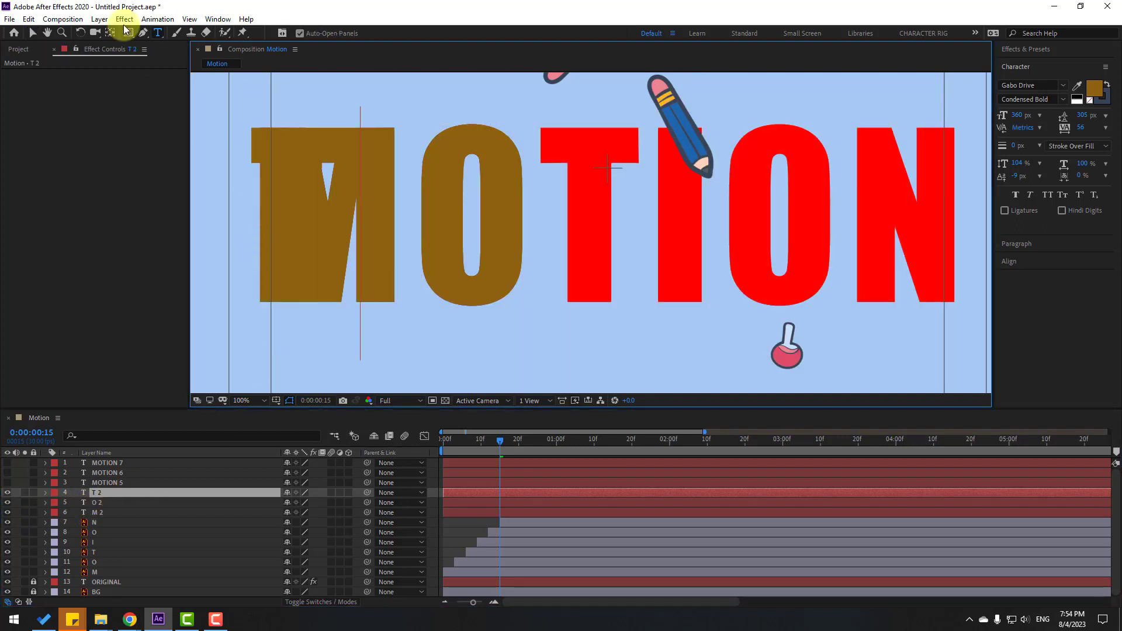
left_click(32, 33)
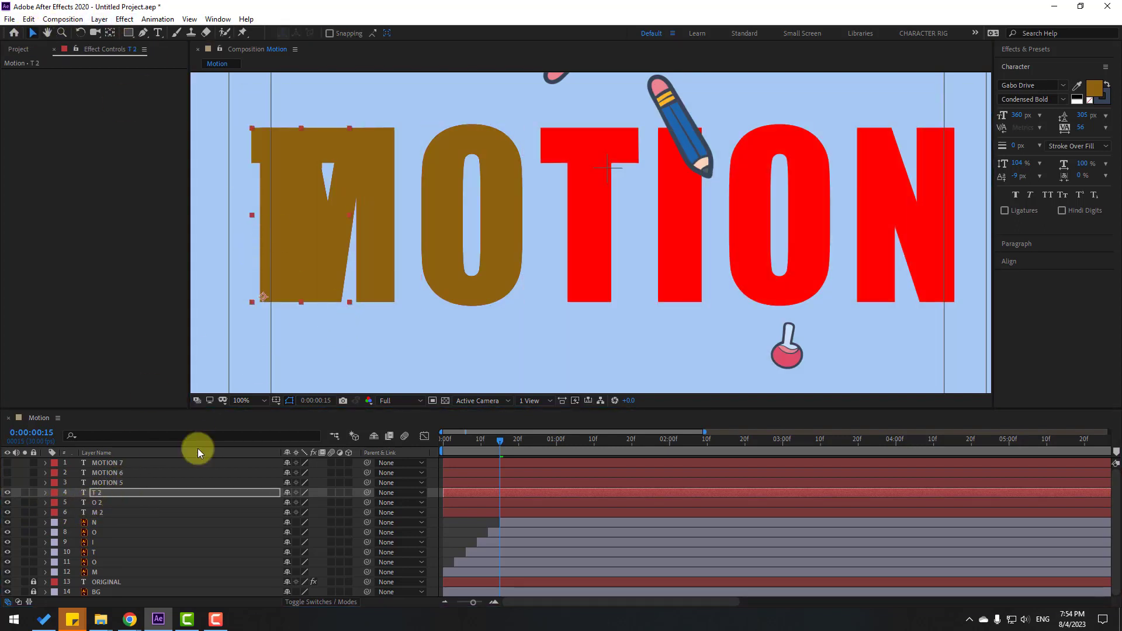
key("shift+Right")
key("shift+Right")
key("shift+Right")
key("shift+Right")
key("shift+Right")
key("shift+Right")
key("shift+Right")
key("shift+Right")
key("shift+Right")
key("shift+Right")
key("shift+Right")
key("shift+Right")
key("shift+Right")
key("shift+Right")
key("shift+Right")
key("shift+Right")
key("shift+Right")
key("shift+Right")
key("shift+Right")
key("shift+Right")
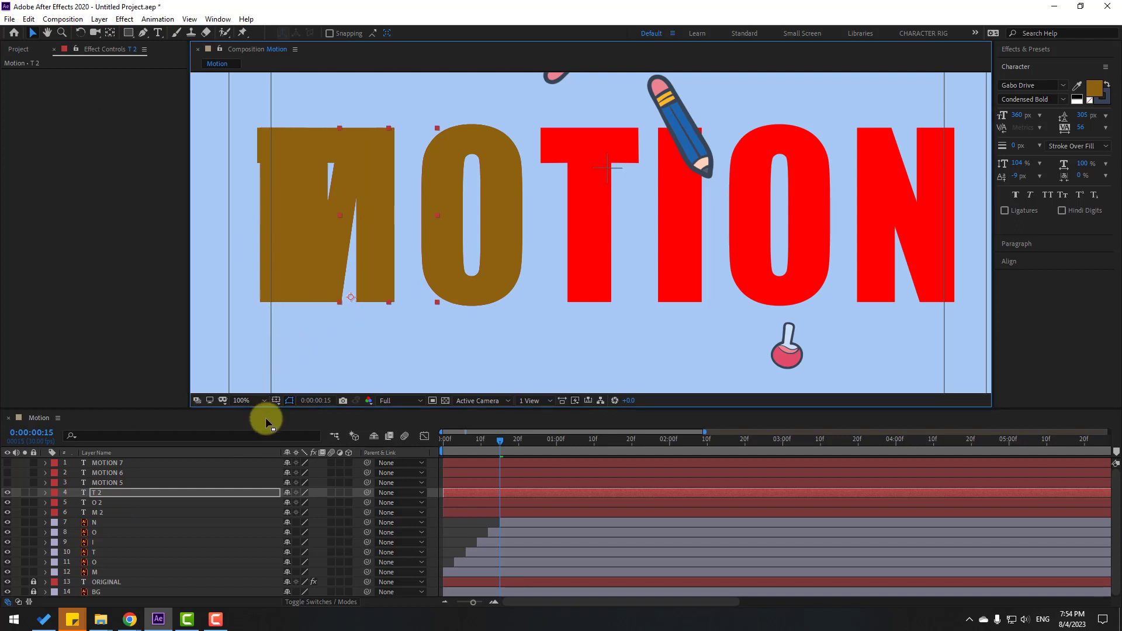
key("shift+Right")
key("shift+Right")
key("shift+Right")
key("shift+Right")
key("shift+Right")
key("shift+Right")
key("shift+Right")
key("shift+Right")
key("shift+Right")
key("shift+Right")
key("shift+Right")
key("shift+Right")
key("shift+Right")
key("shift+Right")
key("shift+Right")
key("shift+Right")
key("shift+Right")
key("shift+Right")
key("shift+Right")
key("shift+Right")
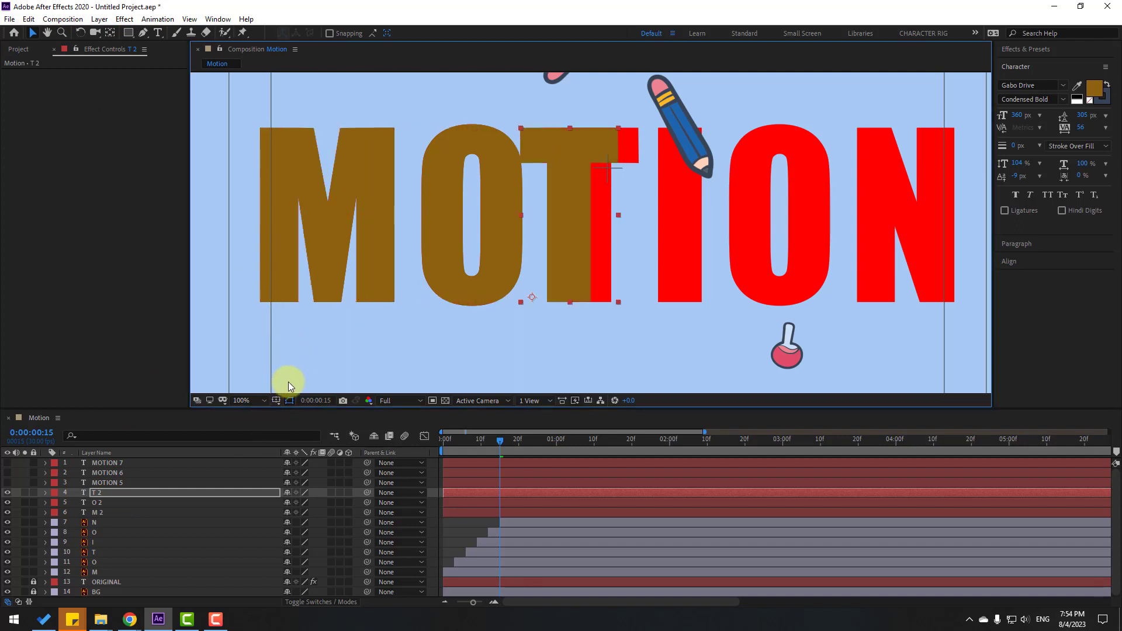
key("shift+Right")
key("Right")
key("Right")
key("Right")
key("Right")
key("Right")
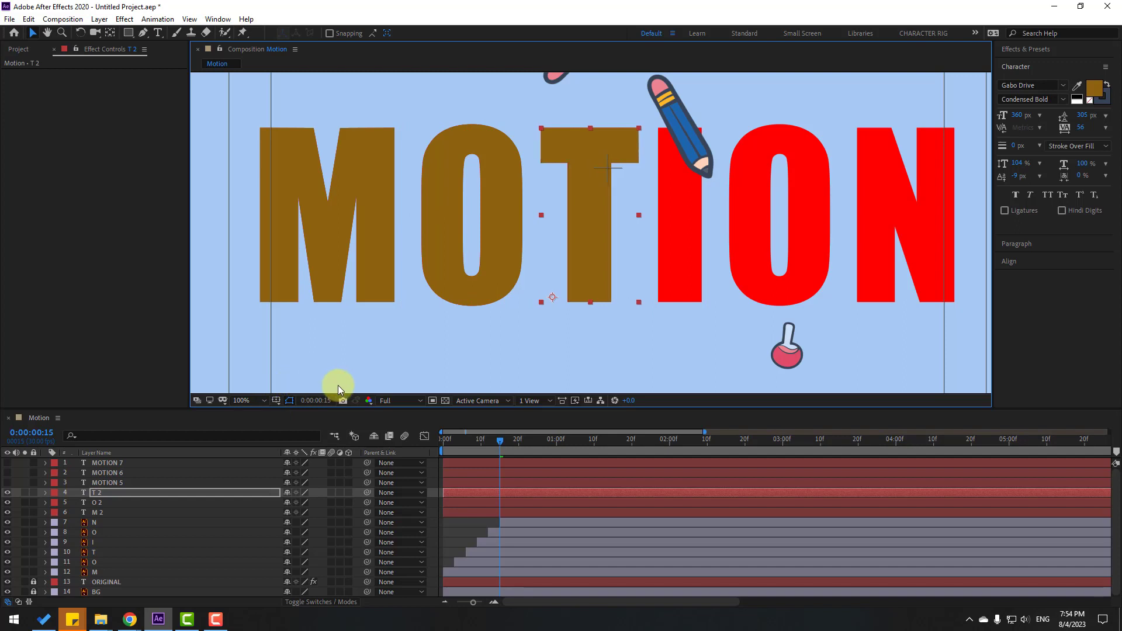
Move the T's anchor point to the letter's bottom centre.
left_click(110, 32)
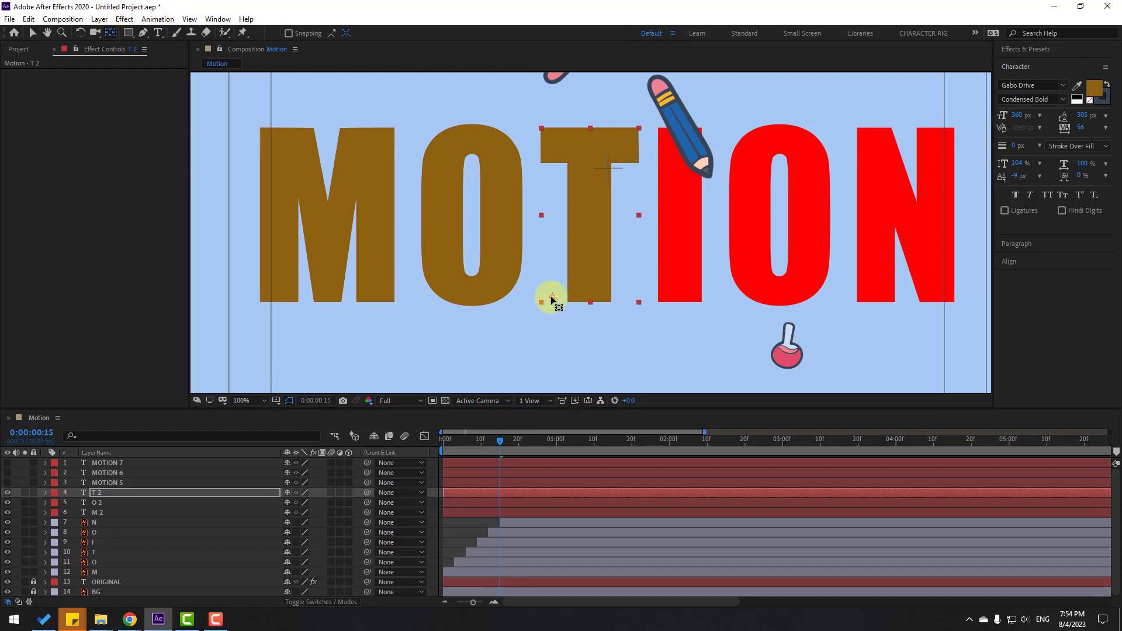
left_click_drag(550, 297, 588, 299)
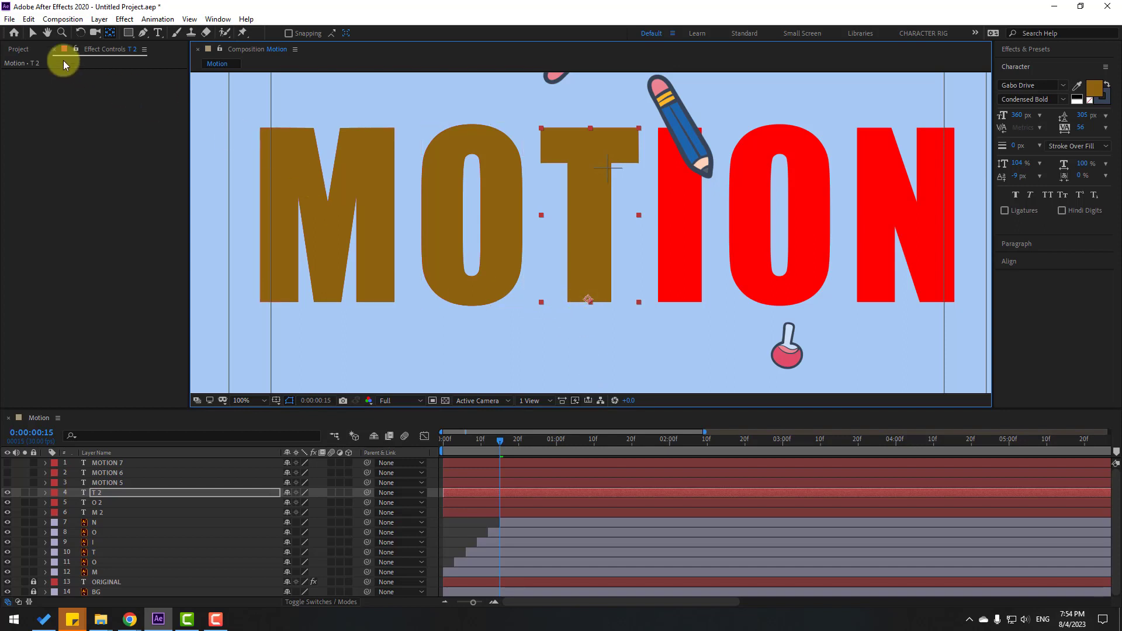
left_click(32, 36)
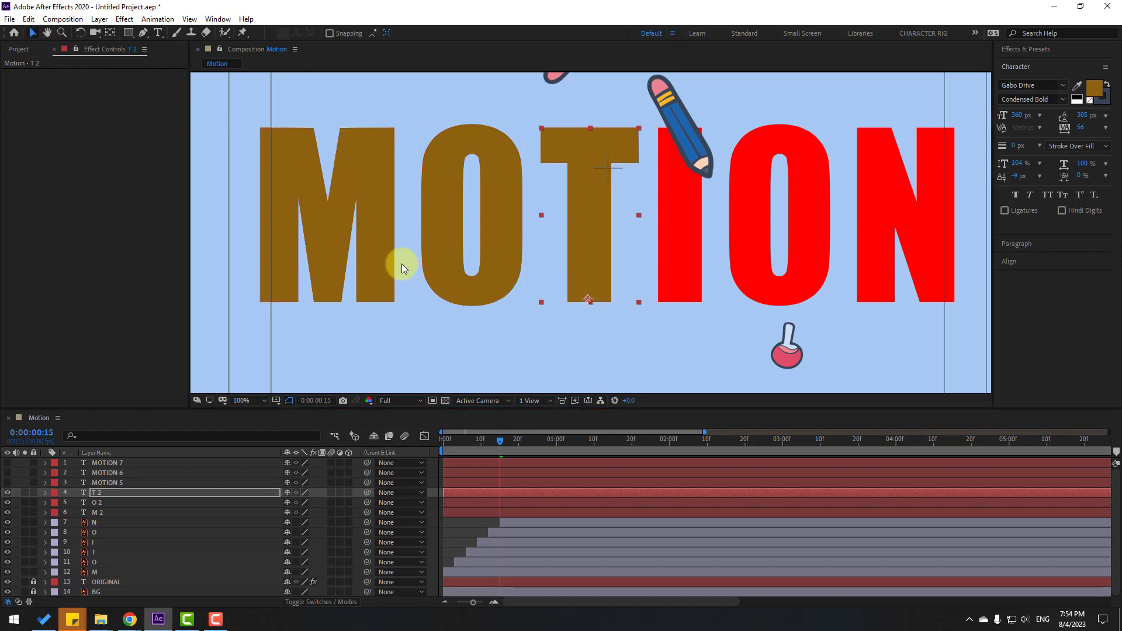
Show MOTION 5, retype it as I, align it over the red I, and set its anchor.
left_click(118, 483)
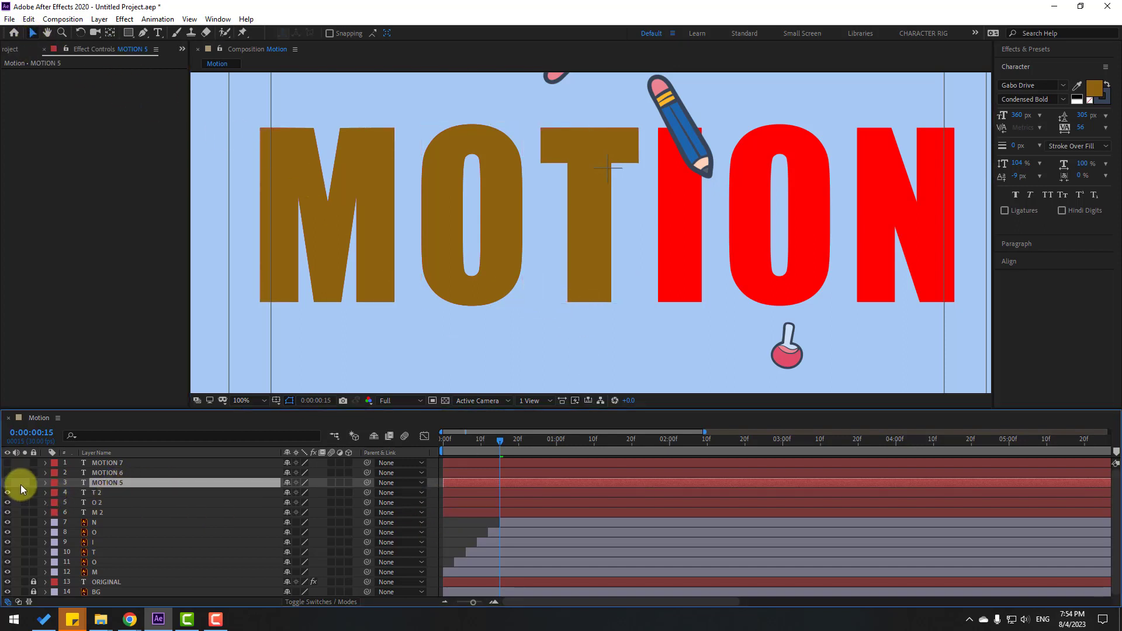
left_click(7, 483)
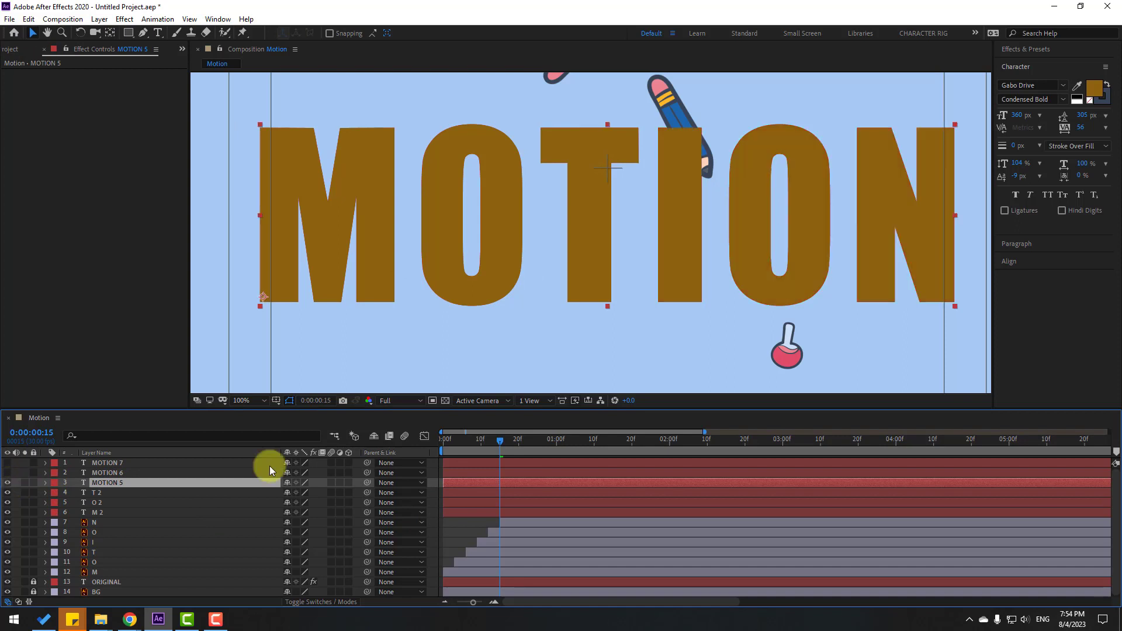
double_click(111, 481)
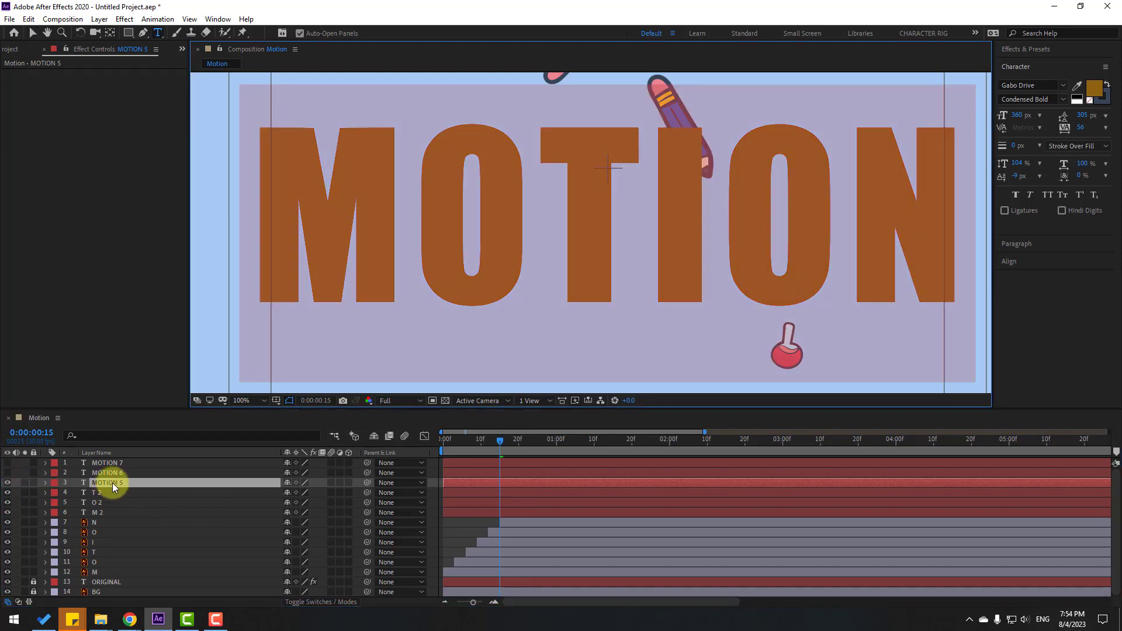
type("I 2")
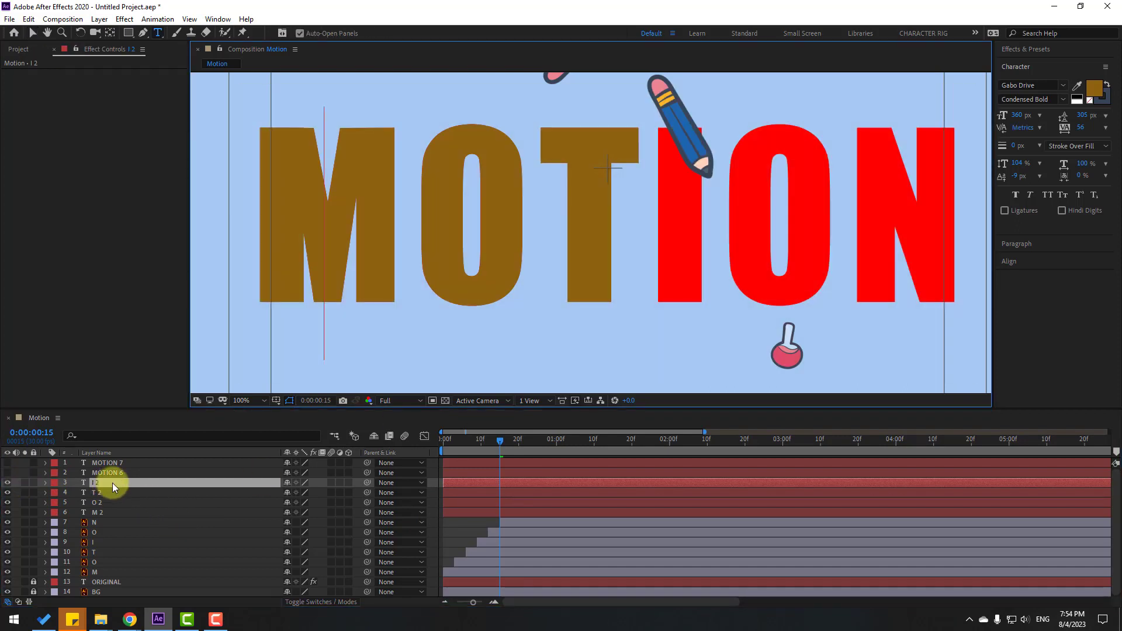
left_click(33, 36)
left_click_drag(297, 279, 696, 277)
key("Right")
key("Right")
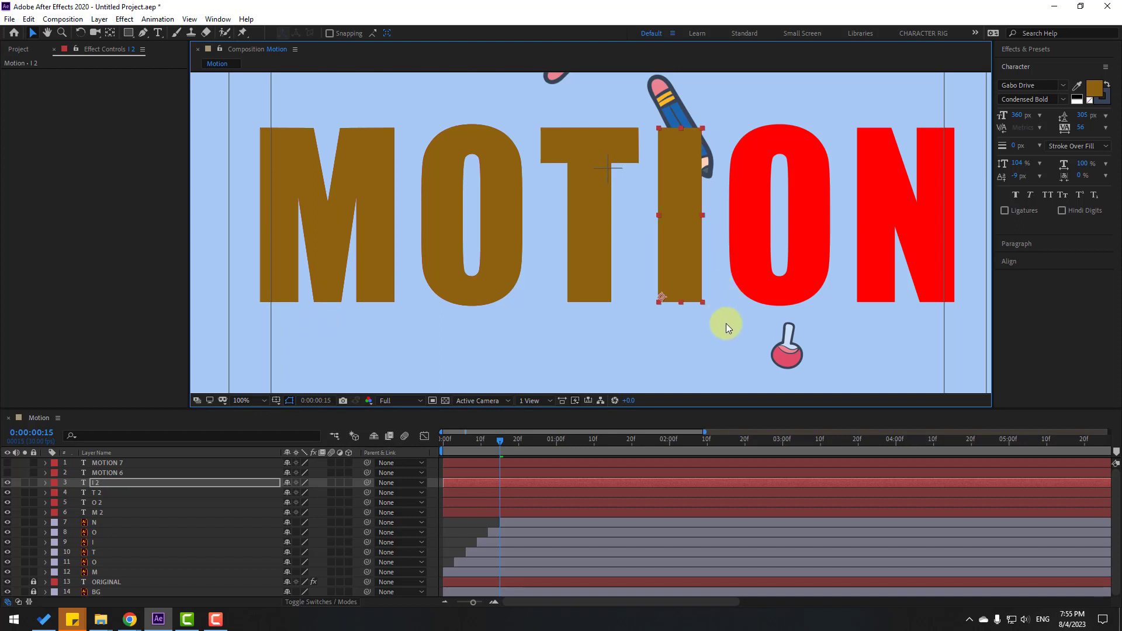
left_click(111, 36)
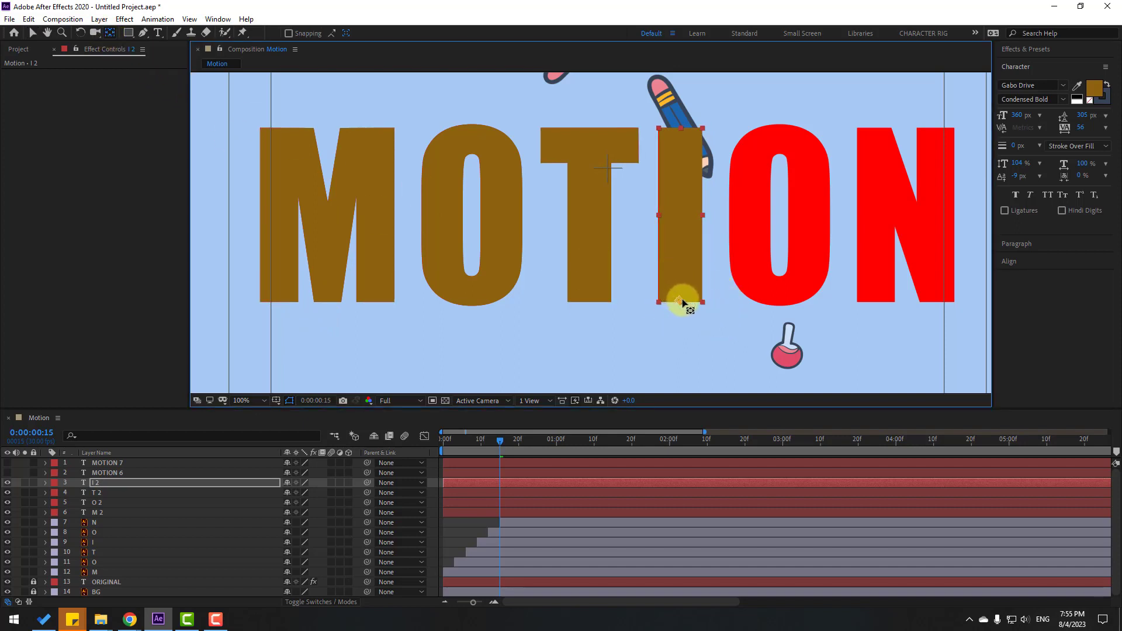
left_click(33, 33)
Show MOTION 6, retype it as O and nudge it exactly onto the red O.
left_click(99, 473)
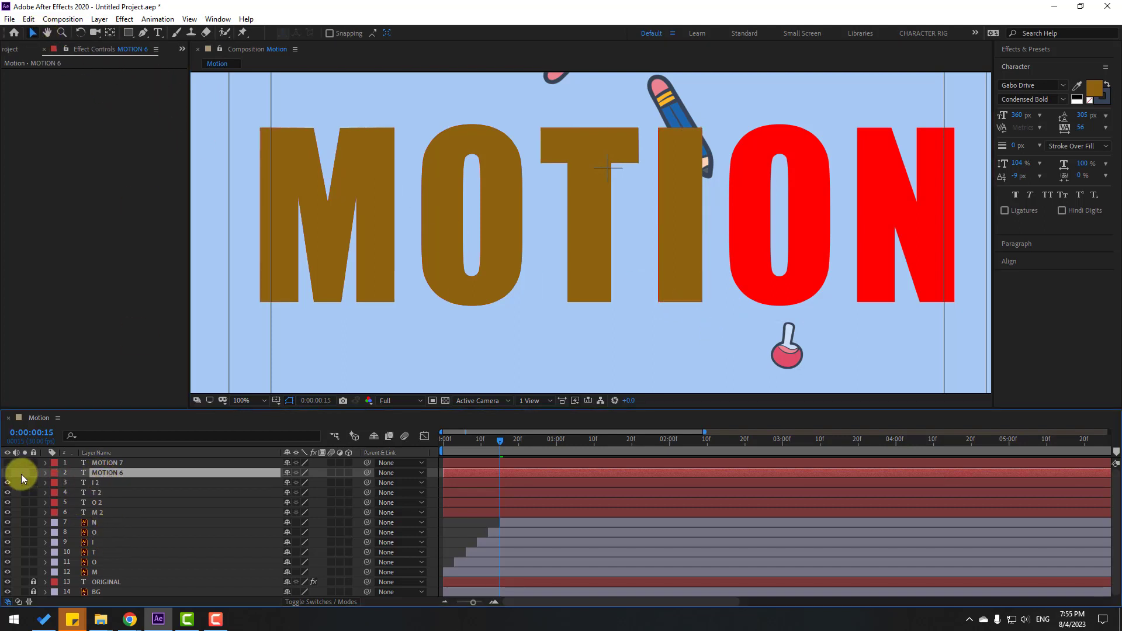
left_click(7, 472)
double_click(103, 475)
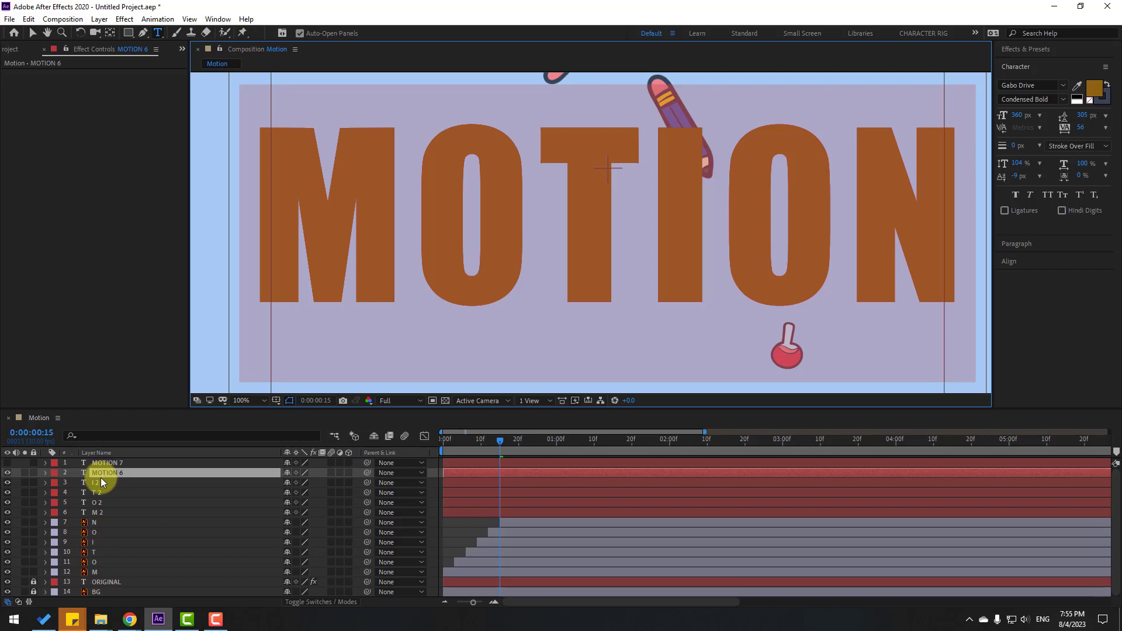
type("O 3")
left_click(38, 33)
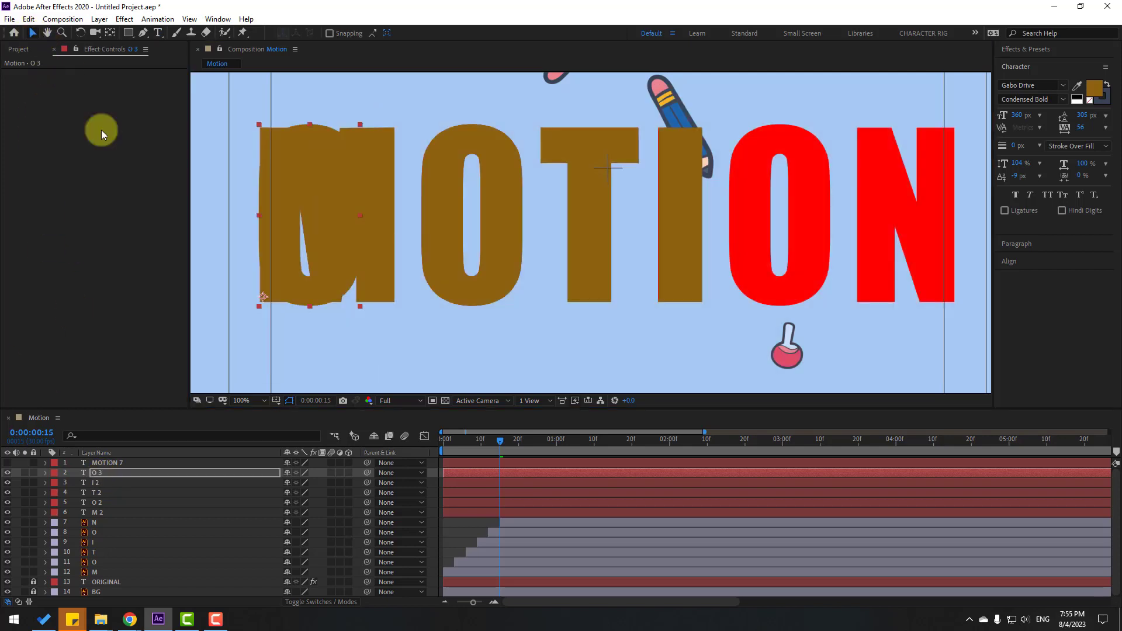
key("shift+Right")
key("shift+Right")
key("shift+Right")
key("shift+Right")
key("shift+Right")
key("shift+Right")
key("shift+Right")
key("shift+Right")
key("shift+Right")
key("shift+Right")
key("shift+Right")
key("shift+Right")
key("shift+Right")
key("shift+Right")
key("shift+Right")
key("shift+Right")
key("shift+Right")
key("shift+Right")
key("shift+Right")
key("shift+Right")
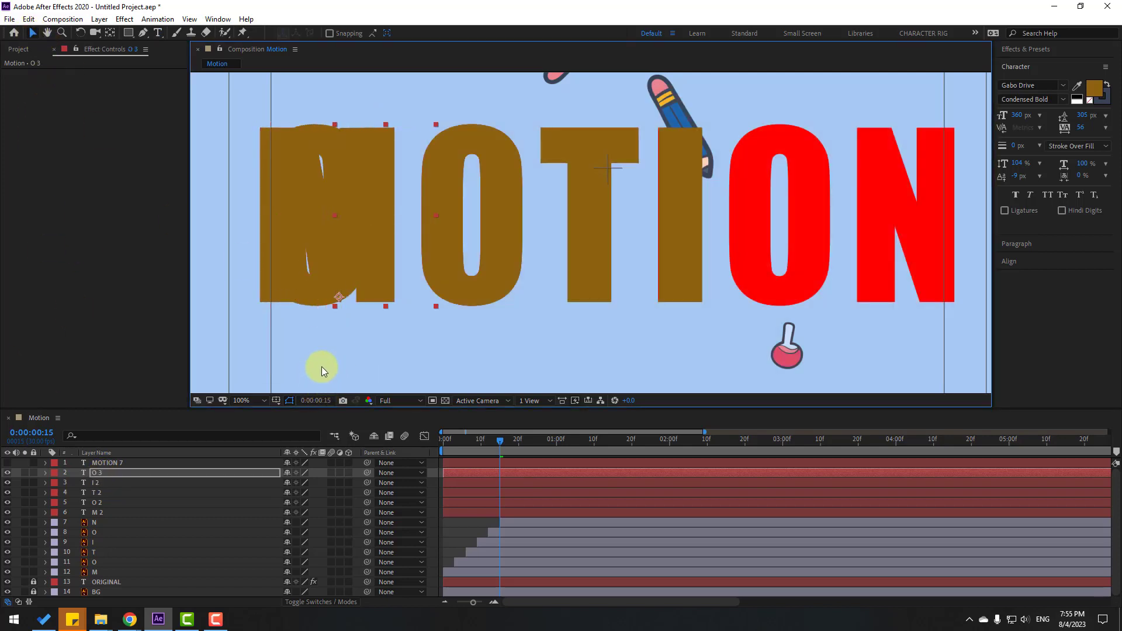
key("shift+Right")
key("shift+Right")
key("shift+Right")
key("shift+Right")
key("shift+Right")
key("shift+Right")
key("shift+Right")
key("shift+Right")
key("shift+Right")
key("shift+Right")
key("shift+Right")
key("shift+Right")
key("shift+Right")
key("shift+Right")
key("shift+Right")
key("shift+Right")
key("shift+Right")
key("shift+Right")
key("shift+Right")
key("shift+Right")
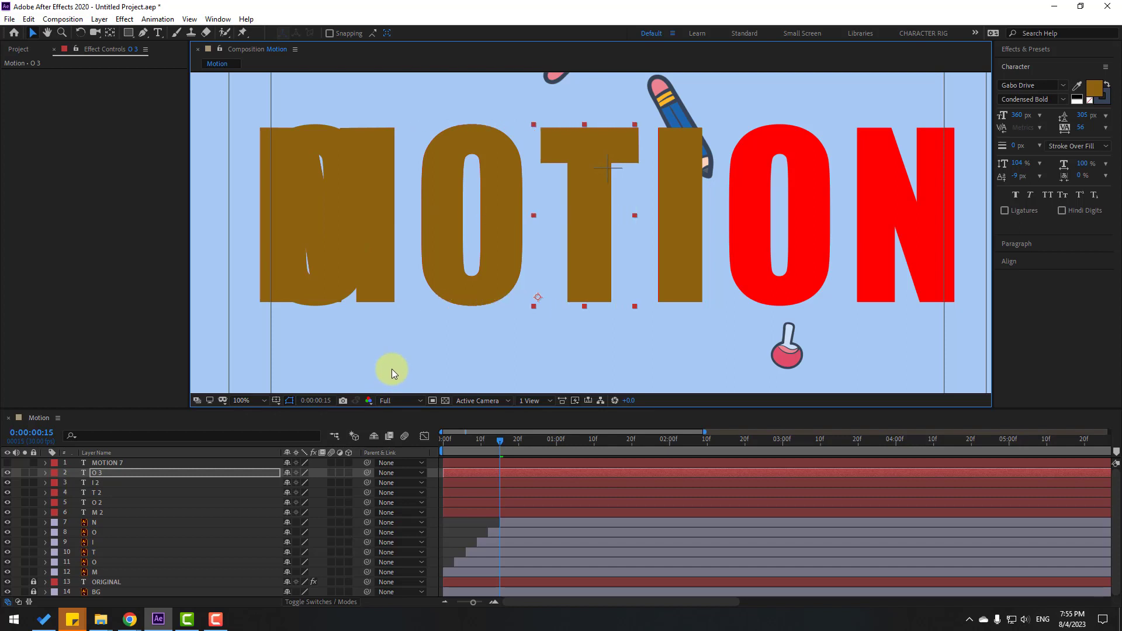
key("shift+Right")
key("shift+Right")
key("shift+Right")
key("shift+Right")
key("shift+Right")
key("shift+Right")
key("shift+Right")
key("shift+Right")
key("shift+Right")
key("shift+Right")
key("shift+Right")
key("shift+Right")
key("shift+Right")
key("shift+Right")
key("shift+Right")
key("shift+Right")
key("shift+Right")
key("shift+Right")
key("shift+Right")
key("shift+Right")
key("Left")
key("Left")
key("Left")
key("Left")
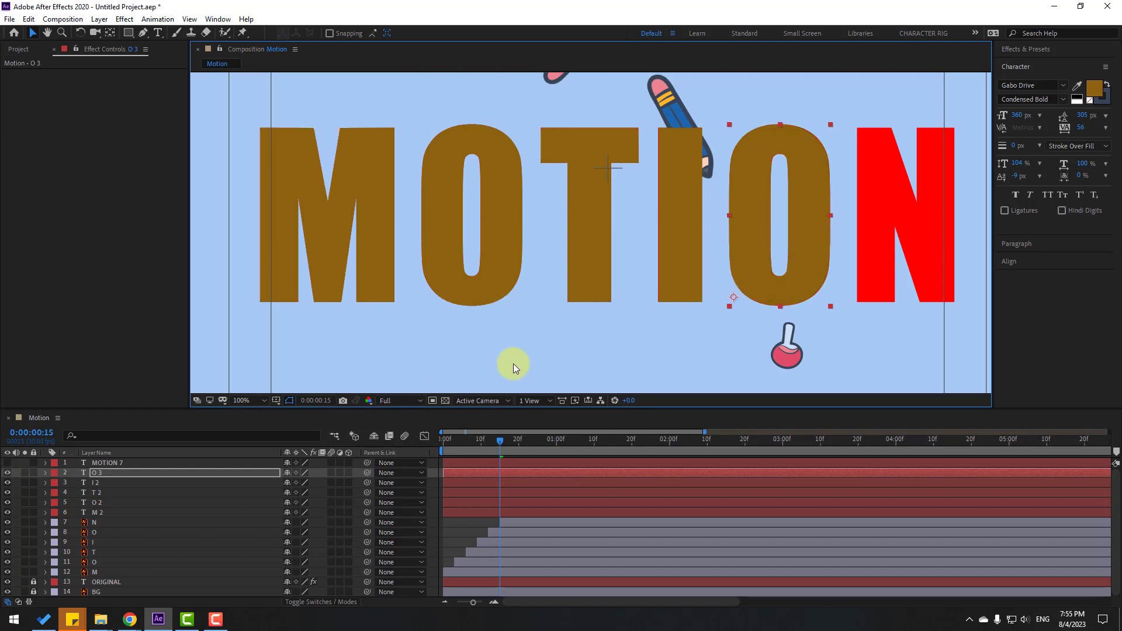
Move the O's anchor point to the letter's bottom centre.
left_click(110, 33)
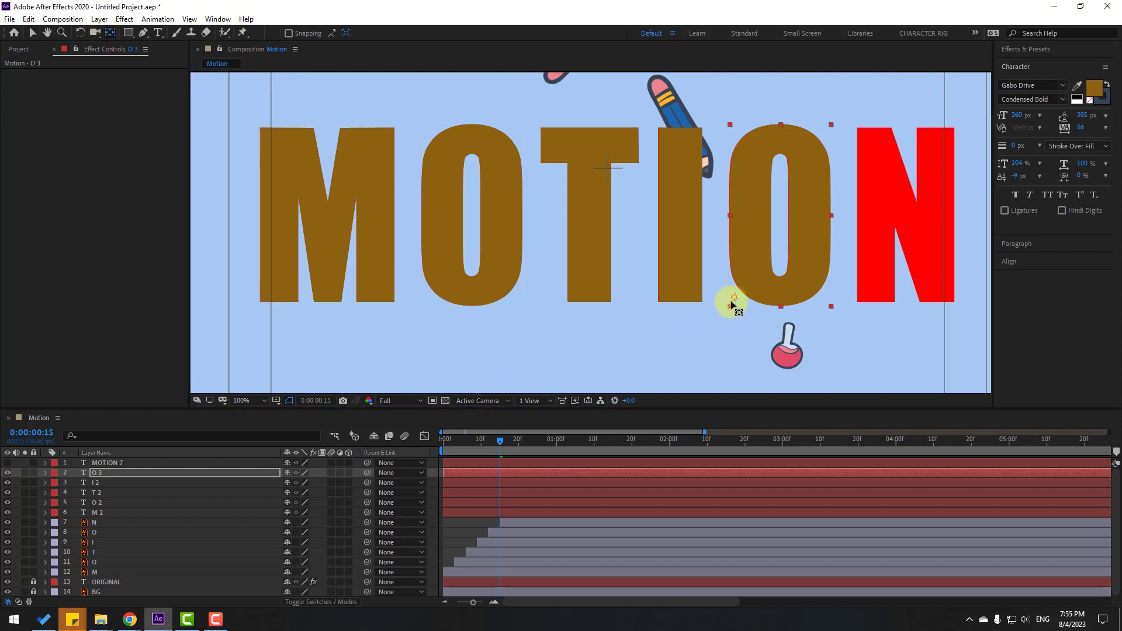
left_click_drag(762, 304, 783, 311)
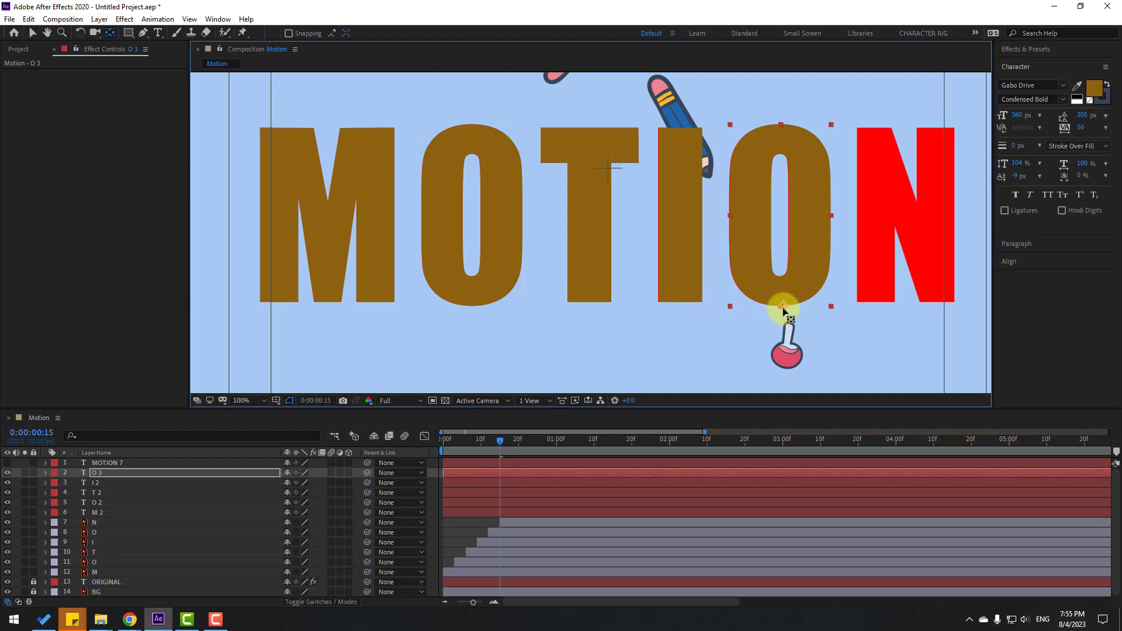
left_click(33, 33)
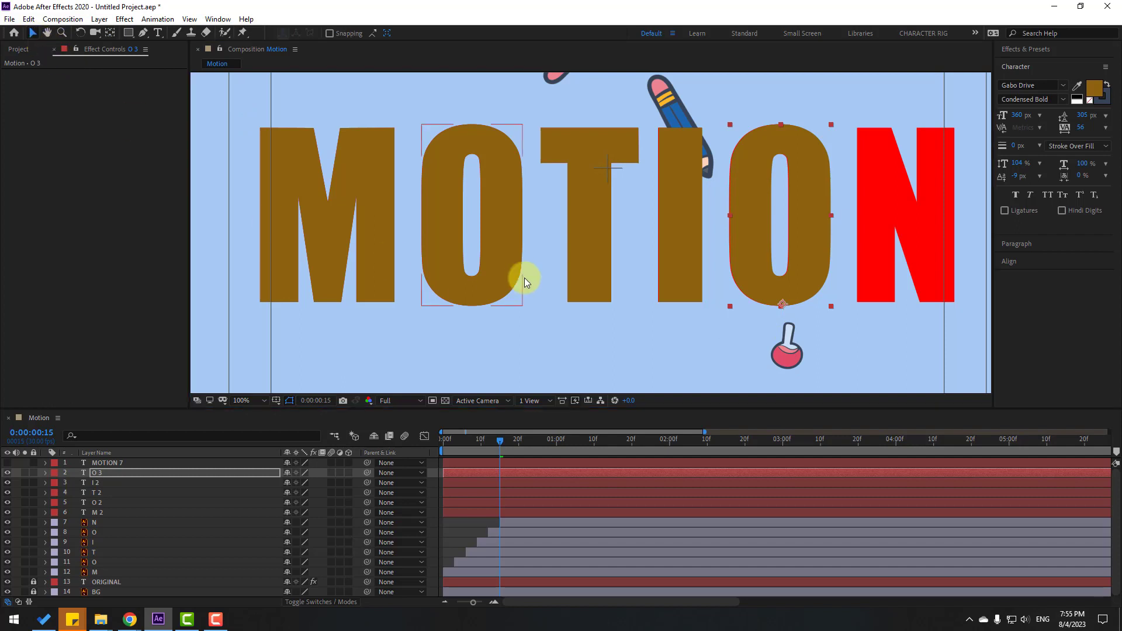
left_click(114, 462)
Show MOTION 7, retype it as 'N 2' and shift it right over the red N.
left_click(7, 462)
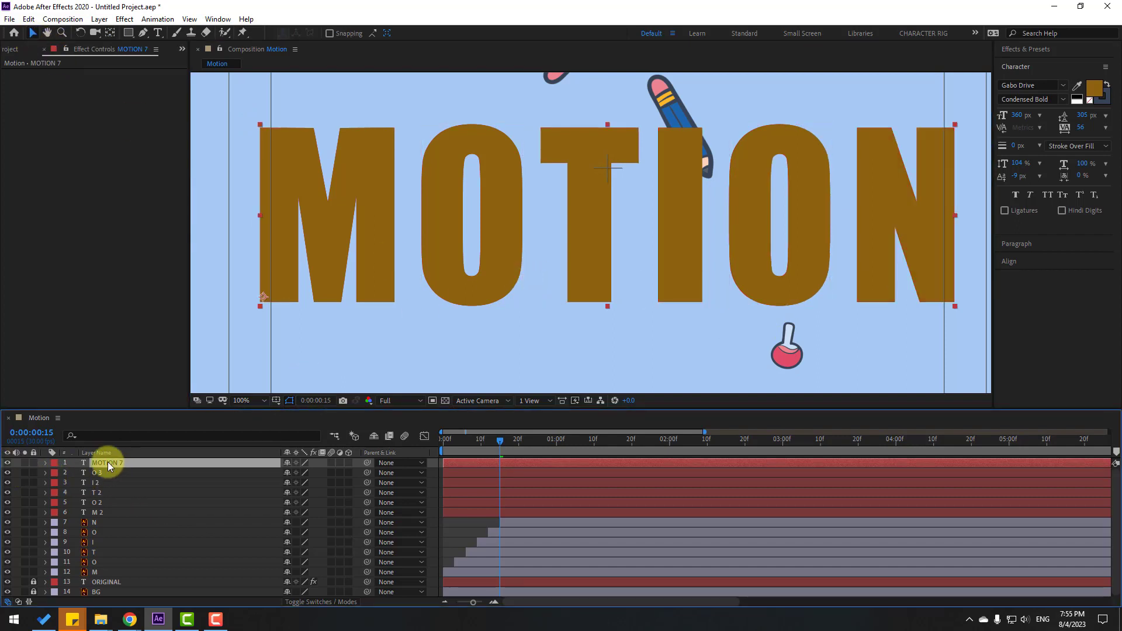
double_click(108, 462)
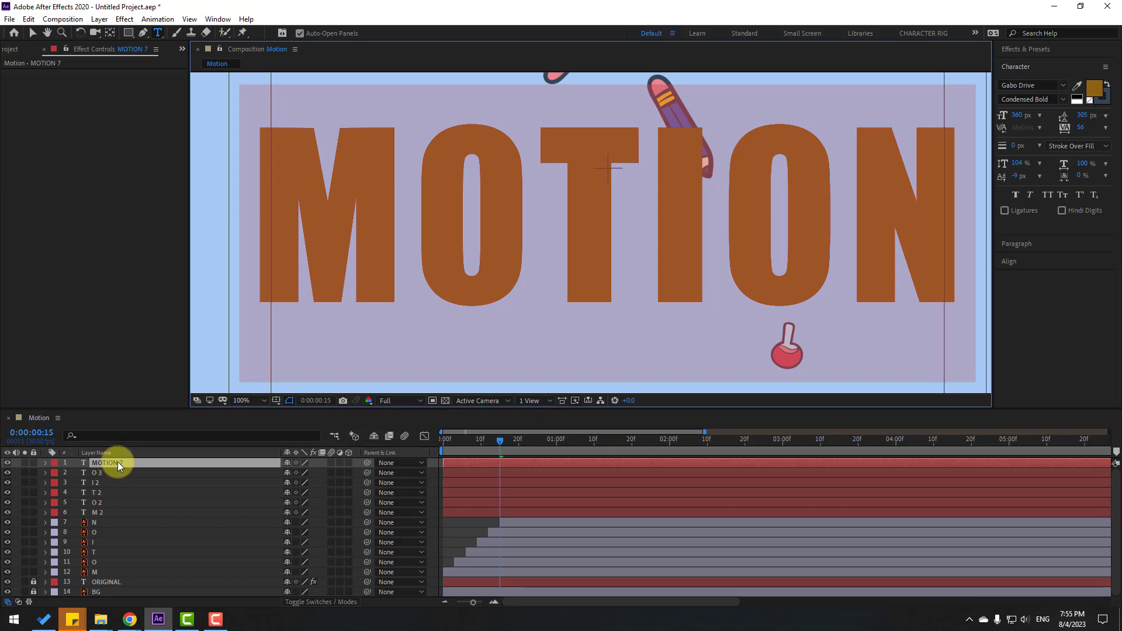
type("N 2")
left_click(30, 34)
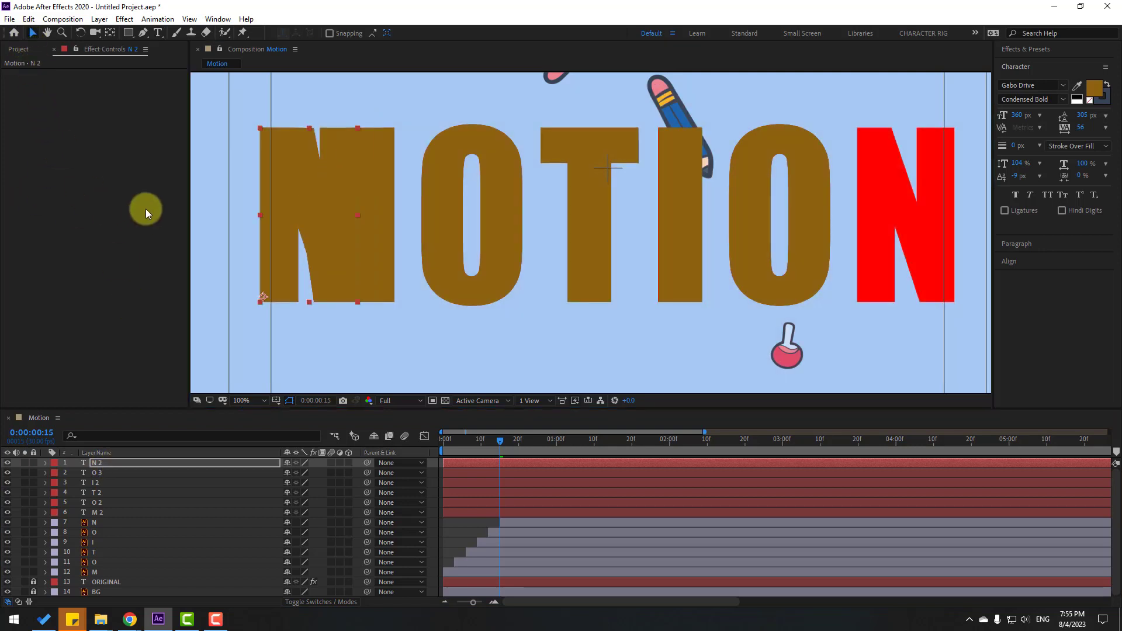
key("shift+Right")
key("shift+Right")
key("shift+Right")
key("shift+Right")
key("shift+Right")
key("shift+Right")
key("shift+Right")
key("shift+Right")
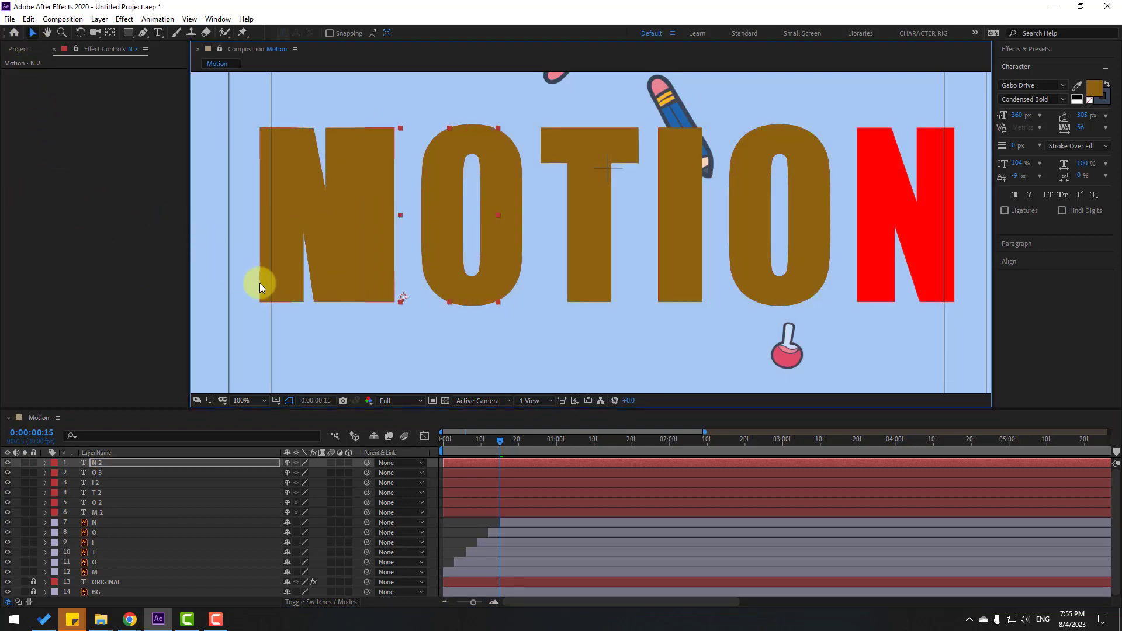
key("shift+Right")
key("shift+Right")
key("shift+Right")
key("shift+Right")
key("shift+Right")
key("shift+Right")
key("shift+Right")
key("shift+Right")
key("shift+Right")
key("shift+Right")
key("shift+Right")
key("shift+Right")
key("shift+Right")
key("shift+Right")
key("shift+Right")
key("shift+Right")
key("shift+Right")
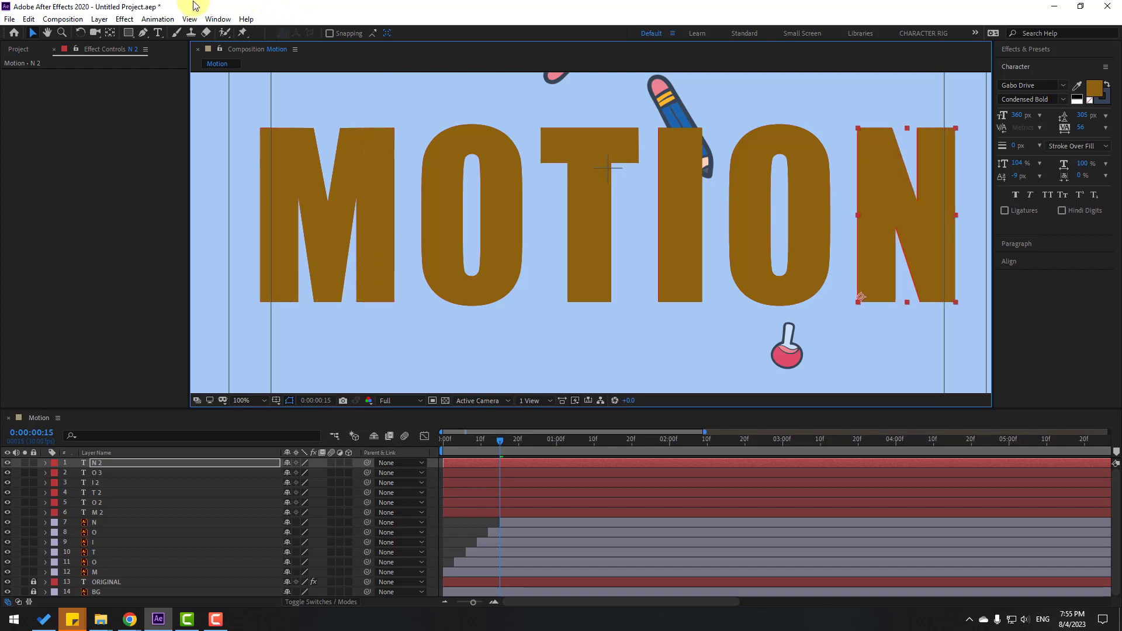
Move the N's anchor point to its bottom centre and zoom out.
left_click(109, 32)
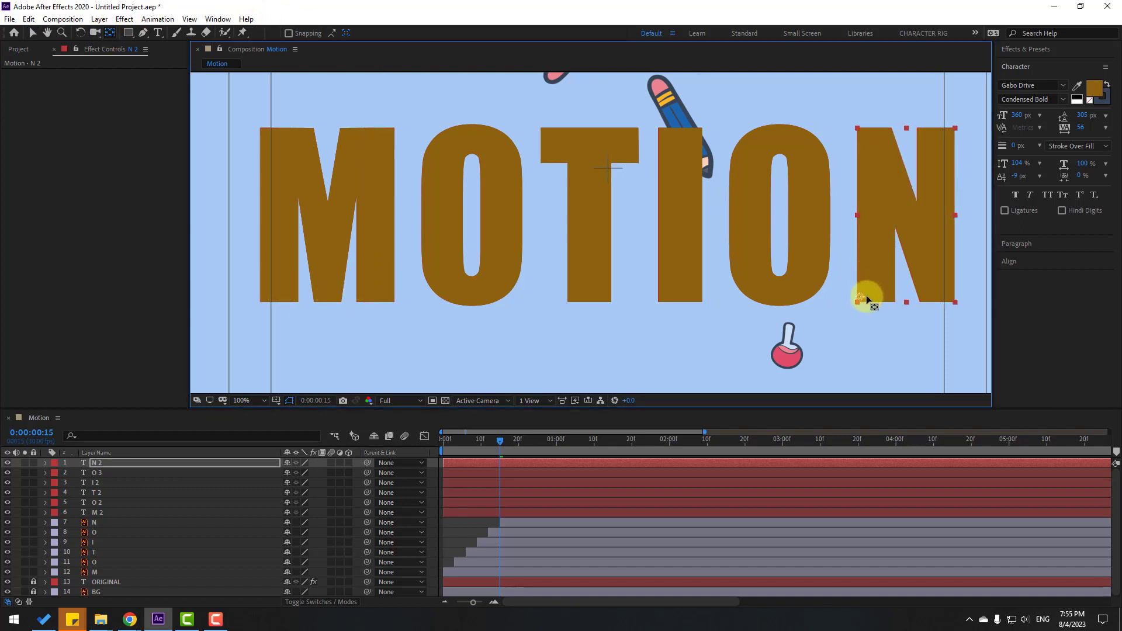
left_click_drag(861, 297, 911, 302)
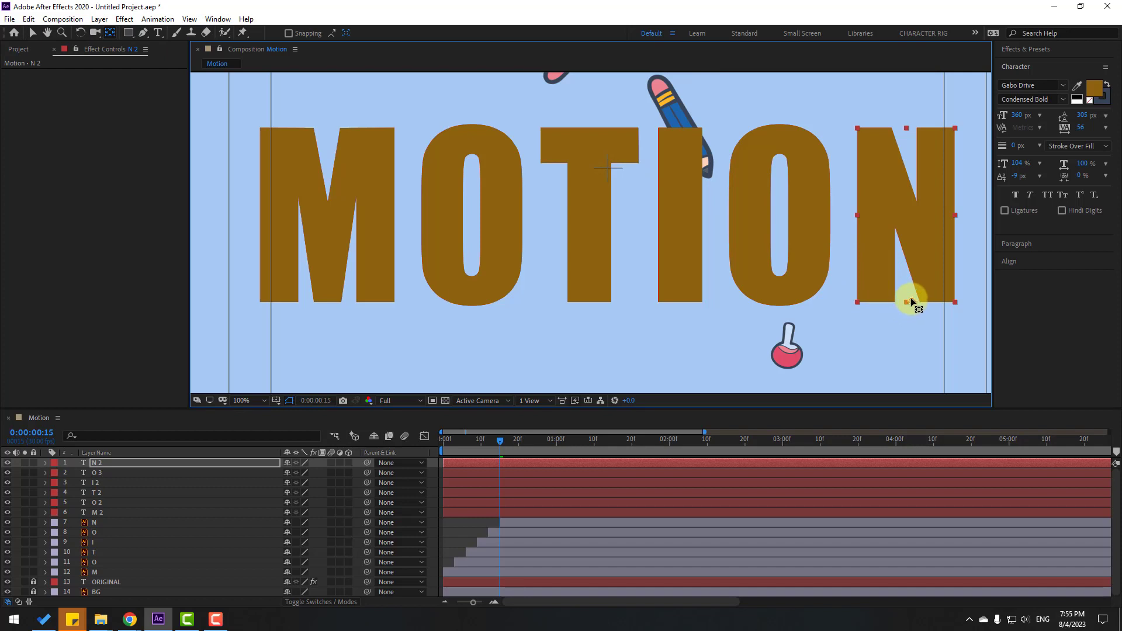
left_click(32, 33)
scroll(584, 236, "down", 2)
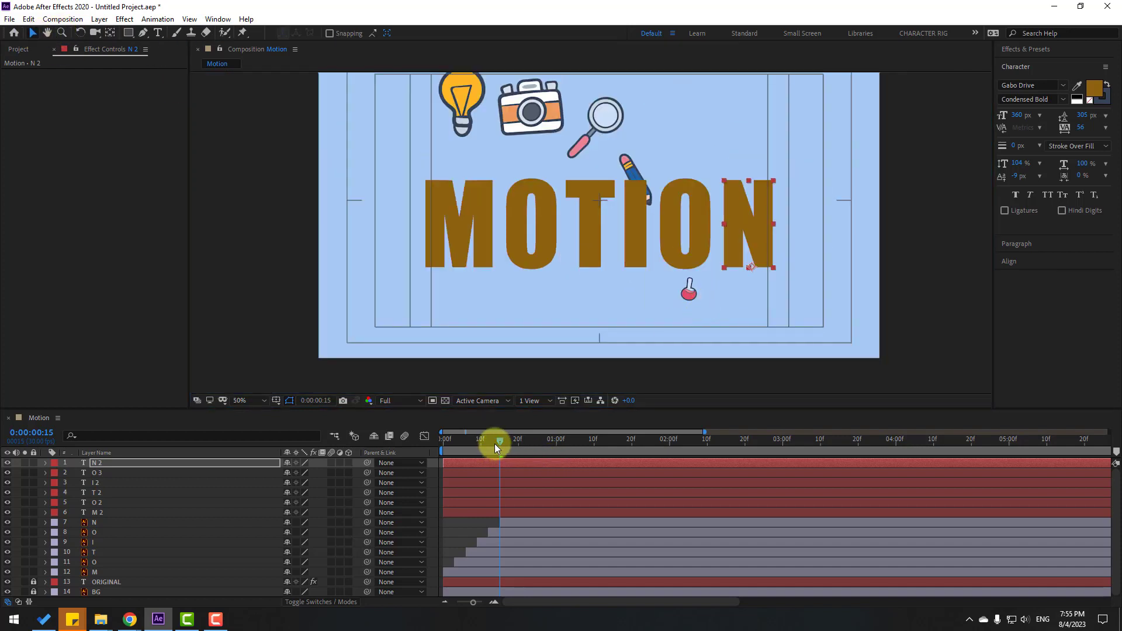
At the timeline start, set M 2's Scale height to 0%.
left_click_drag(494, 443, 426, 441)
left_click(94, 512)
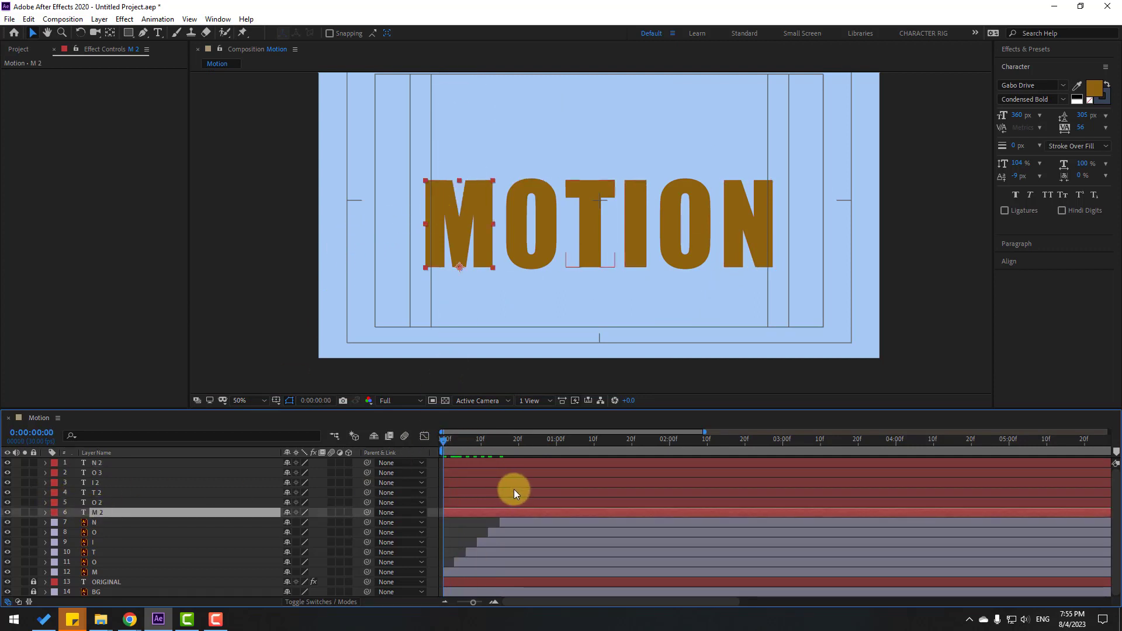
key("s")
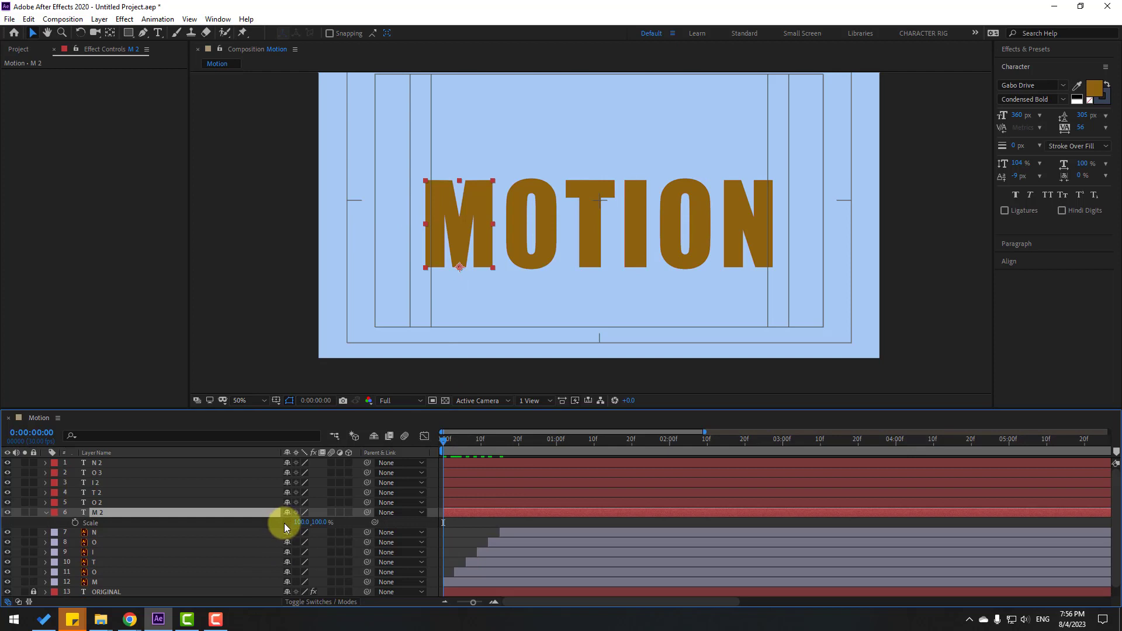
left_click_drag(317, 523, 314, 522)
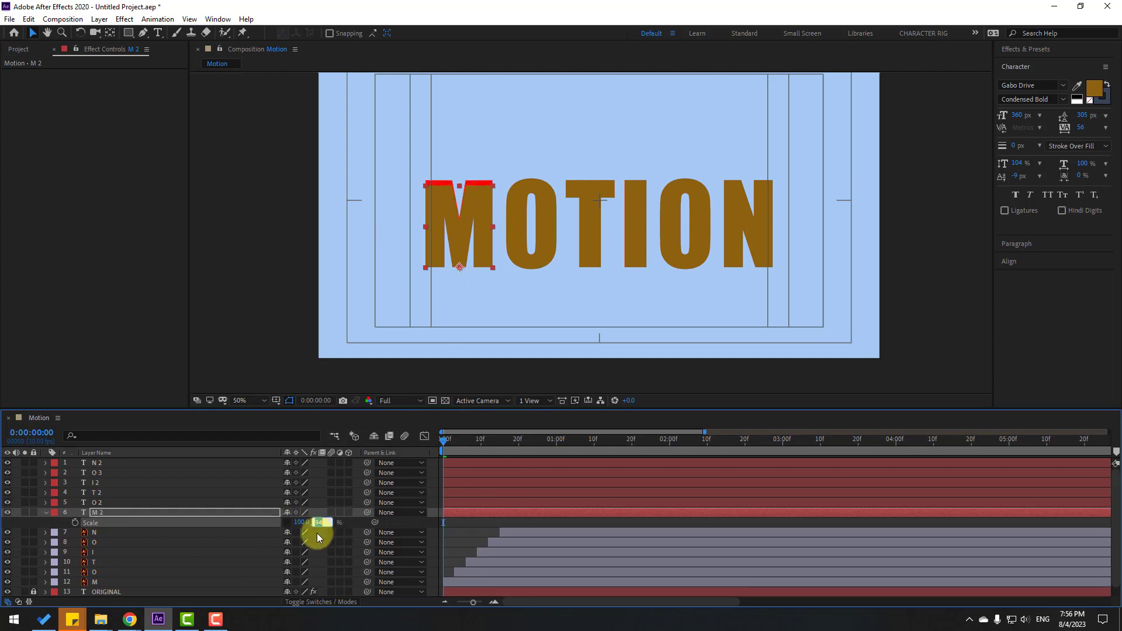
type("0")
key("Return")
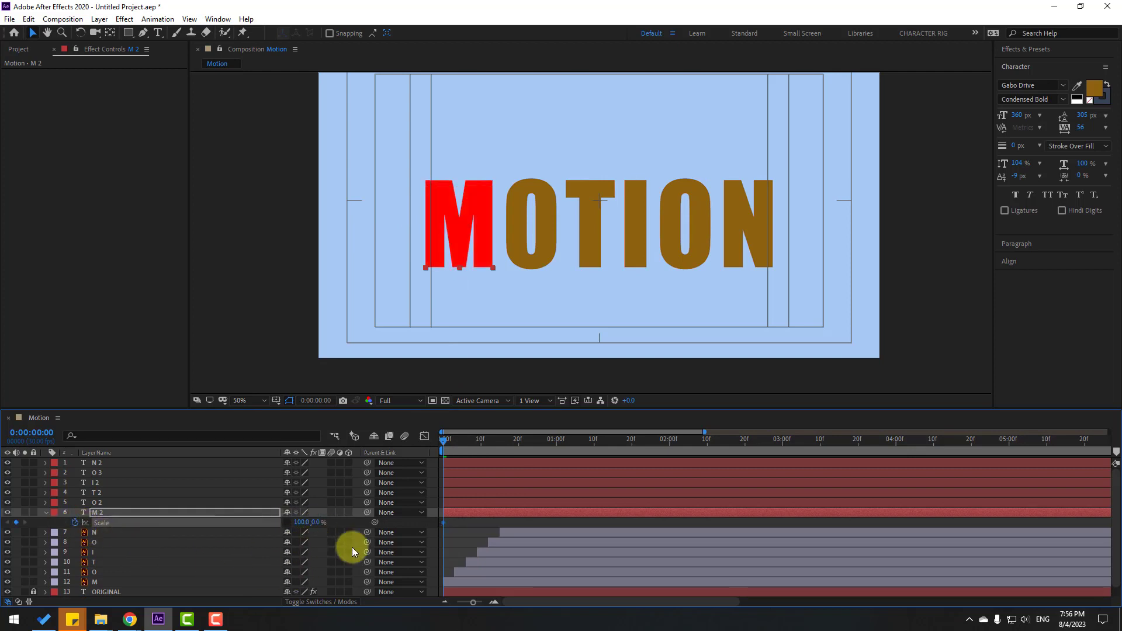
Add M 2 height keyframes: 110% at 10 frames, 95% at 20 frames, 100% at one second.
key("space")
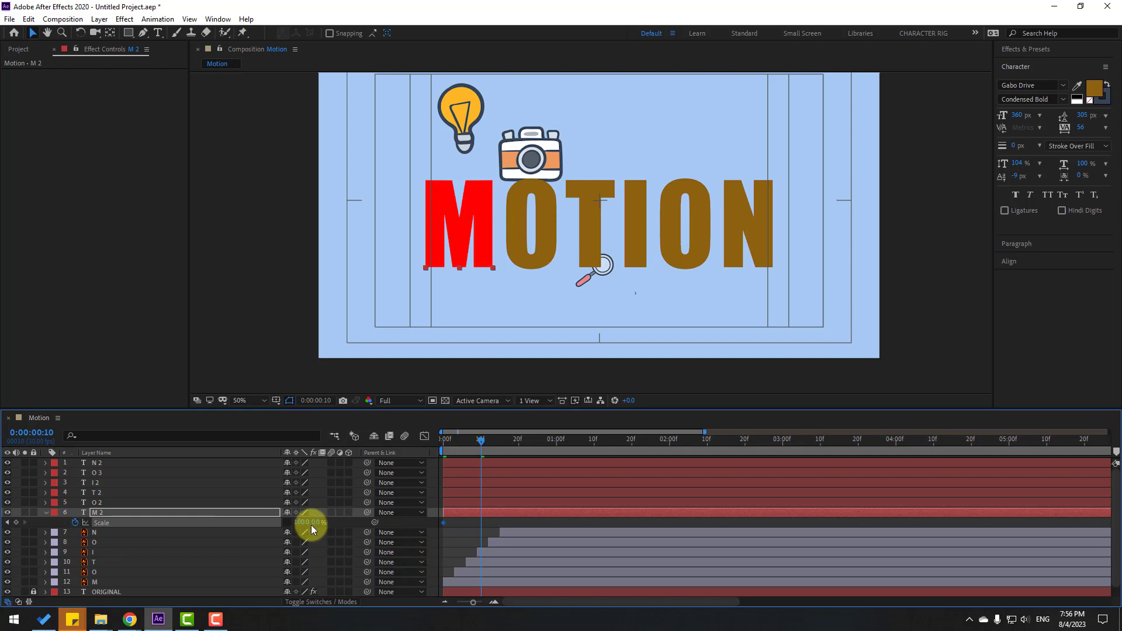
type("110")
key("Return")
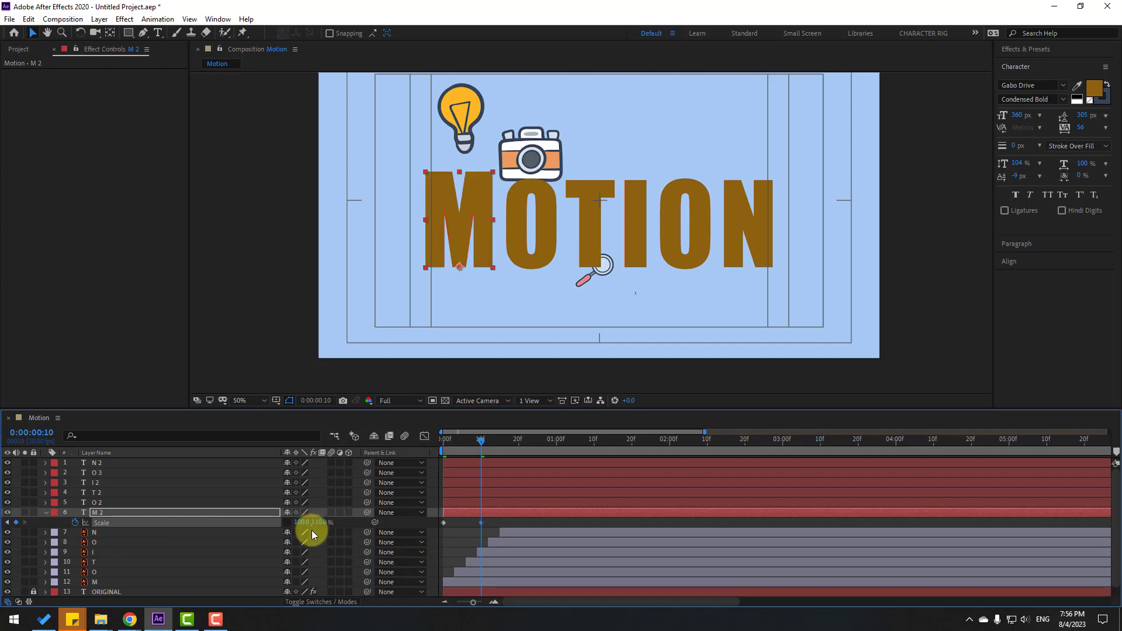
key("space")
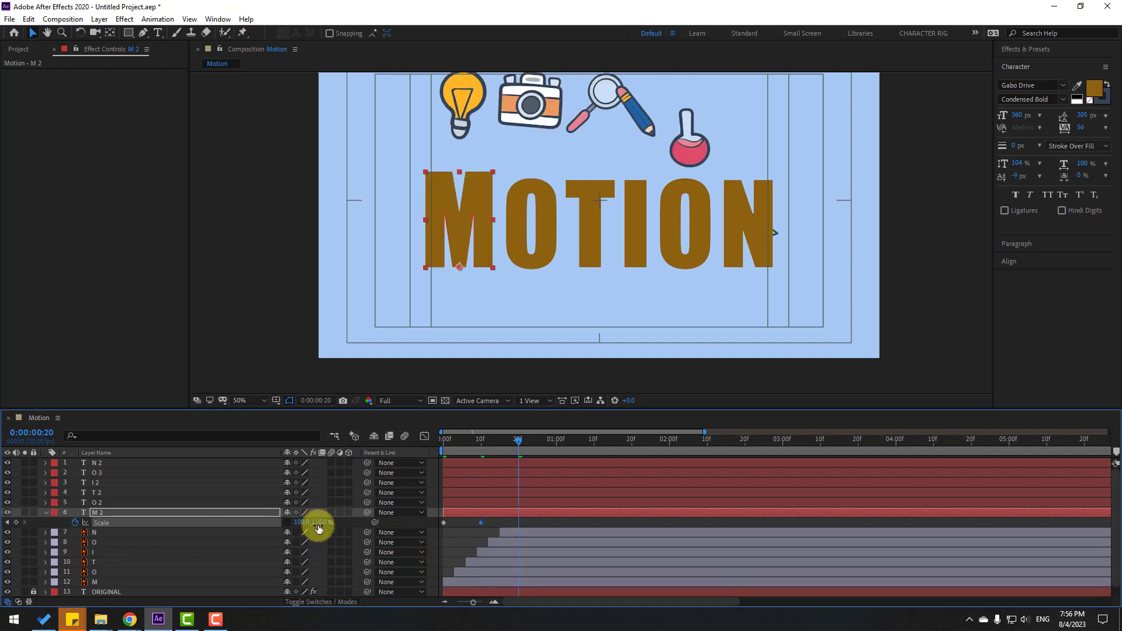
type("95")
key("Return")
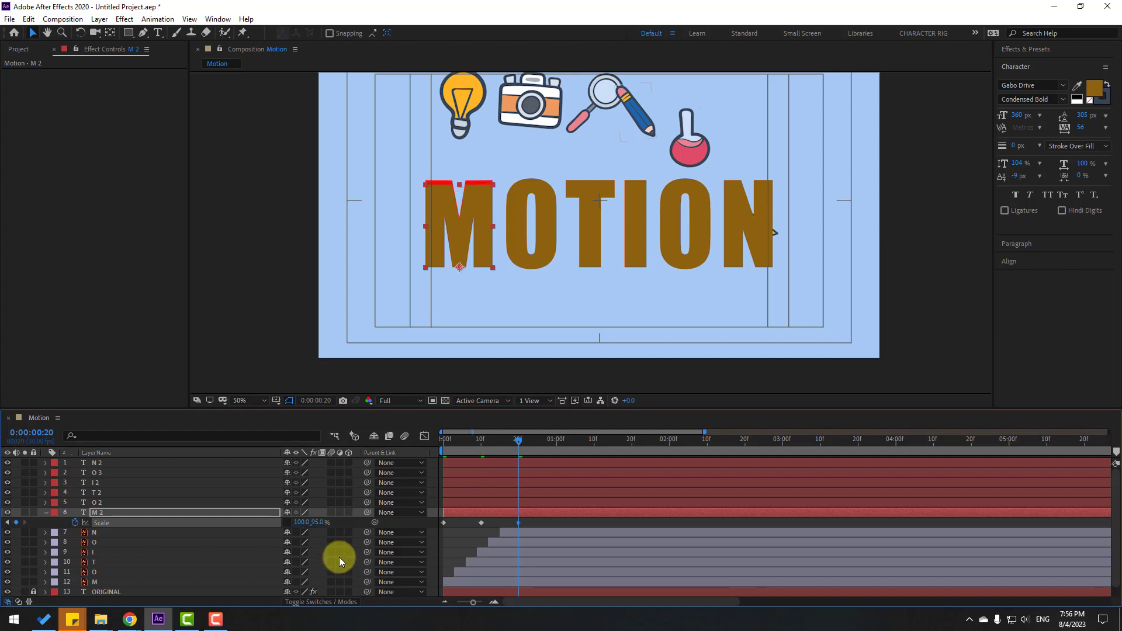
key("shift+Page_Down")
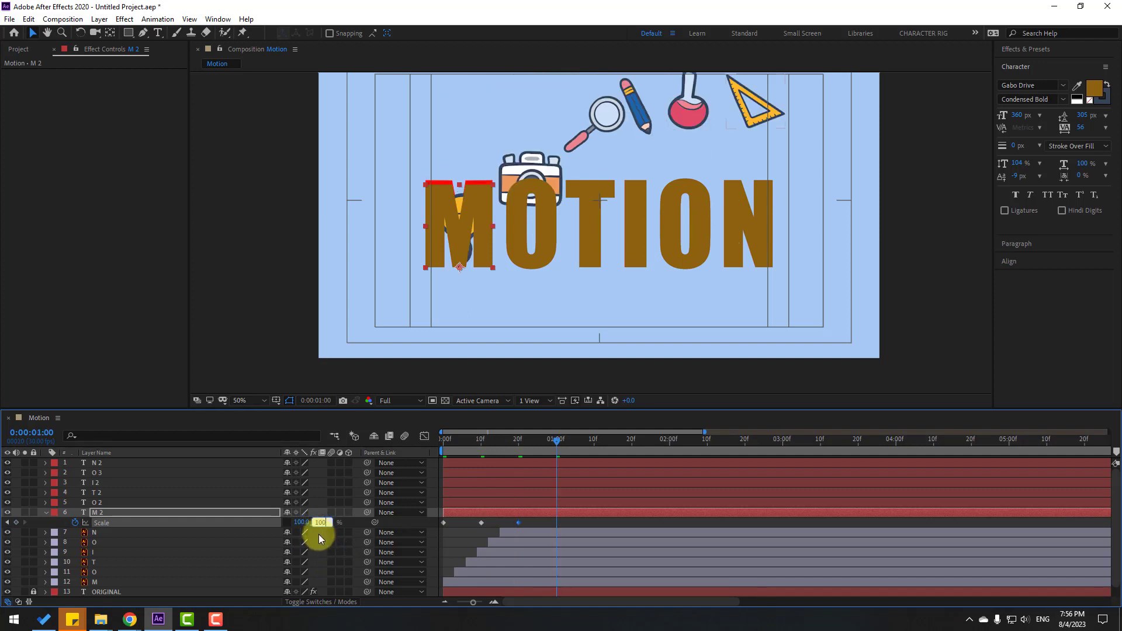
key("Return")
Apply Easy Ease to M 2's Scale keyframes and solo the M 2 layer.
right_click(444, 521)
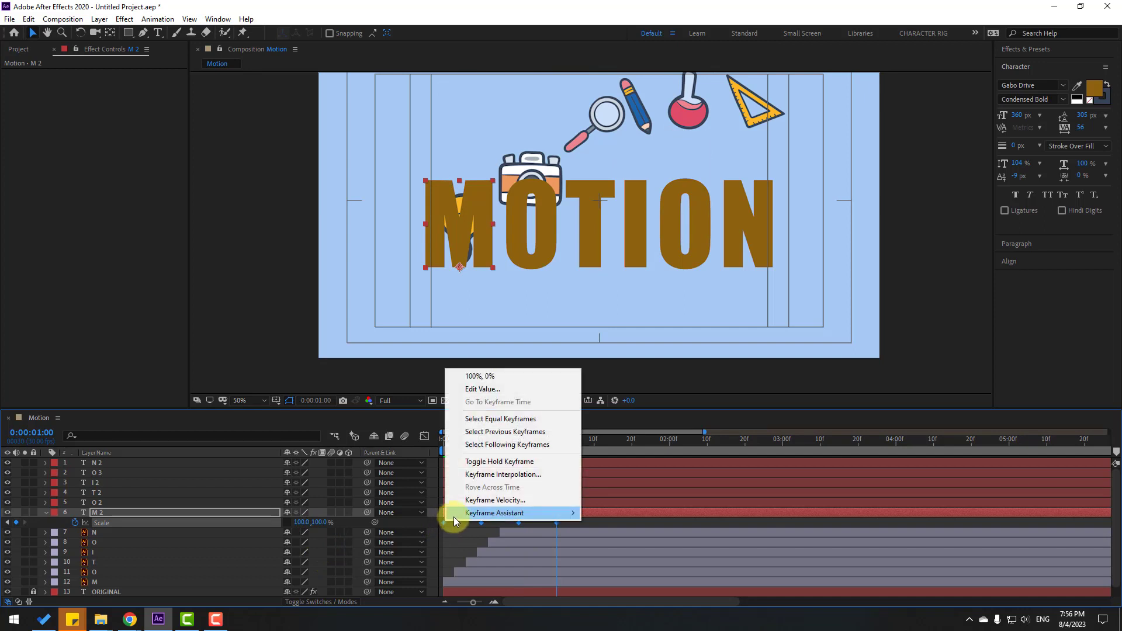
mouse_move(454, 514)
left_click(633, 438)
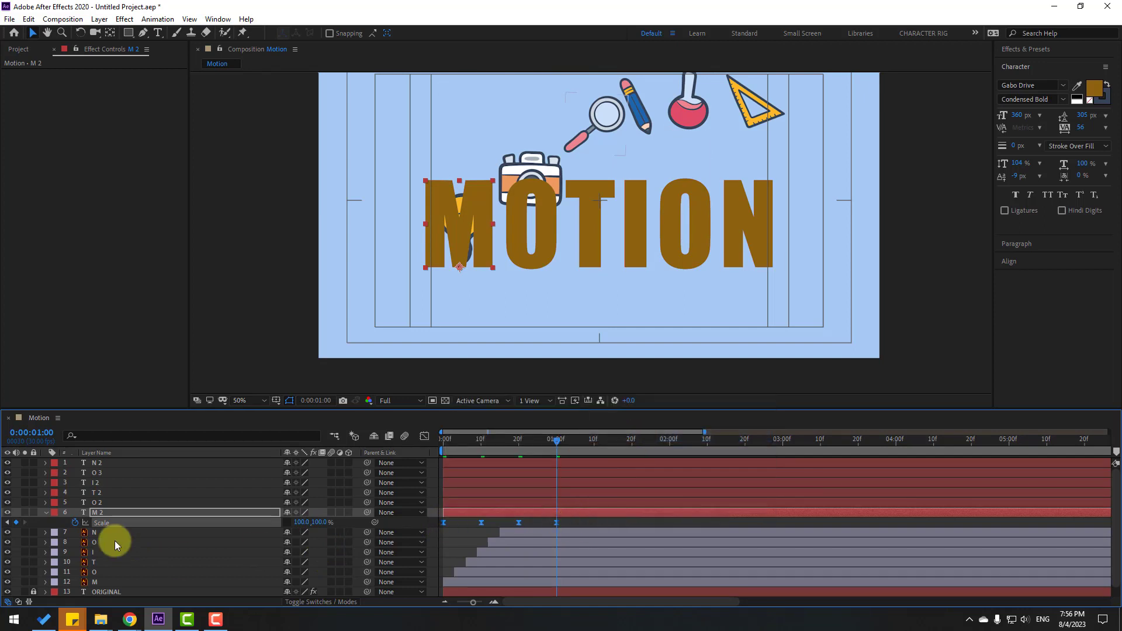
left_click(26, 512)
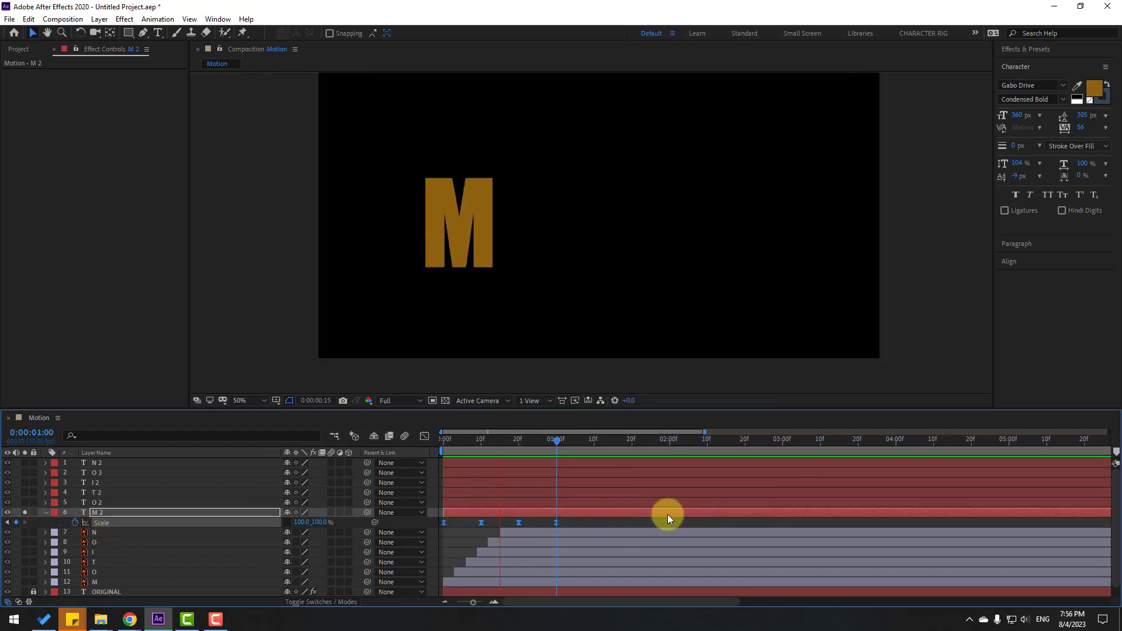
Change the 20-frame height keyframe to 85% and preview the M.
left_click(667, 514)
left_click_drag(557, 440, 518, 449)
left_click(519, 523)
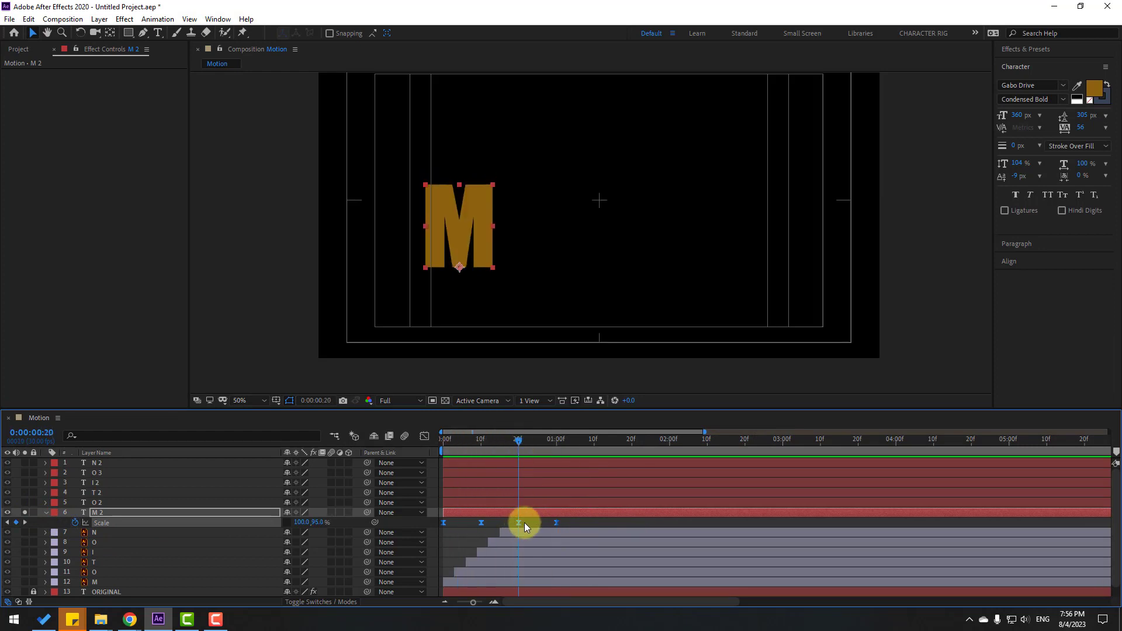
left_click(318, 523)
type("90")
key("Return")
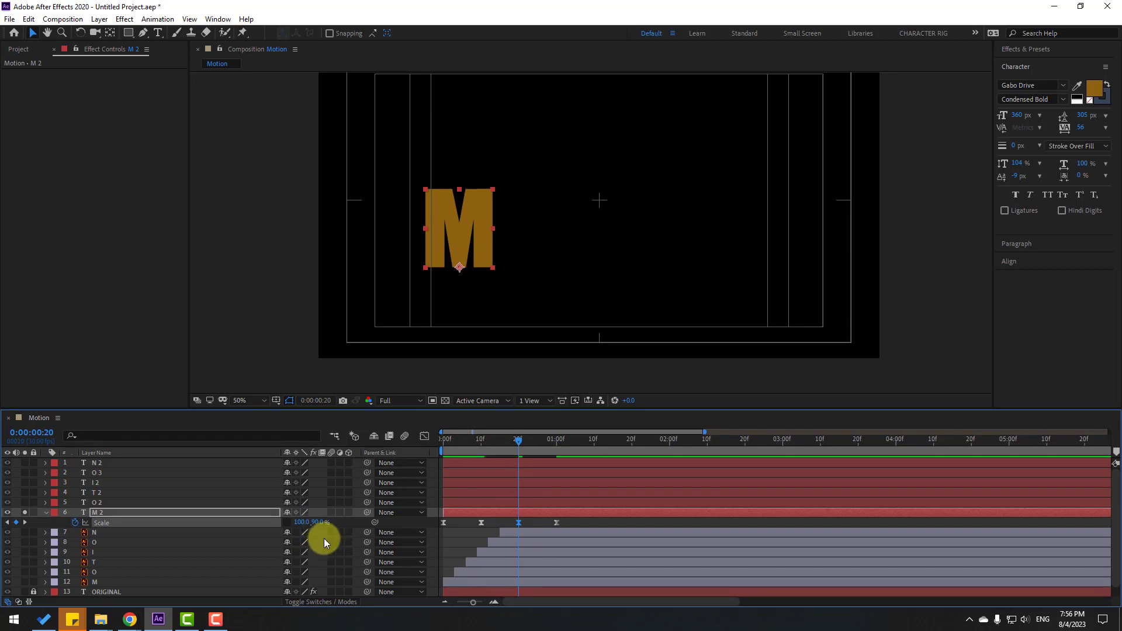
type("85")
key("Return")
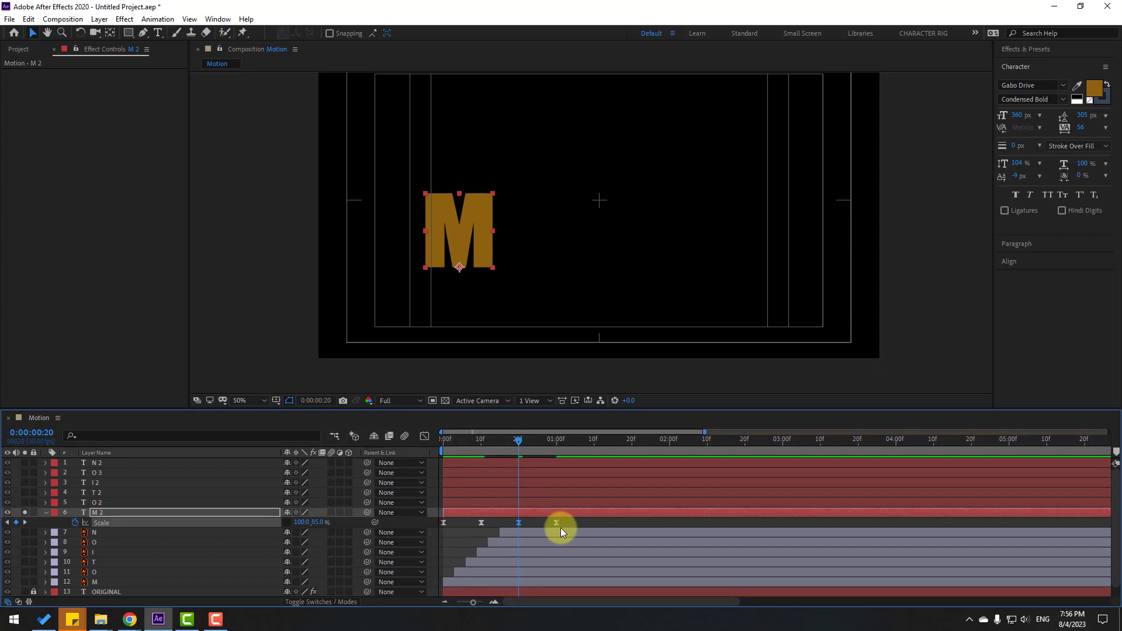
left_click(541, 523)
key("space")
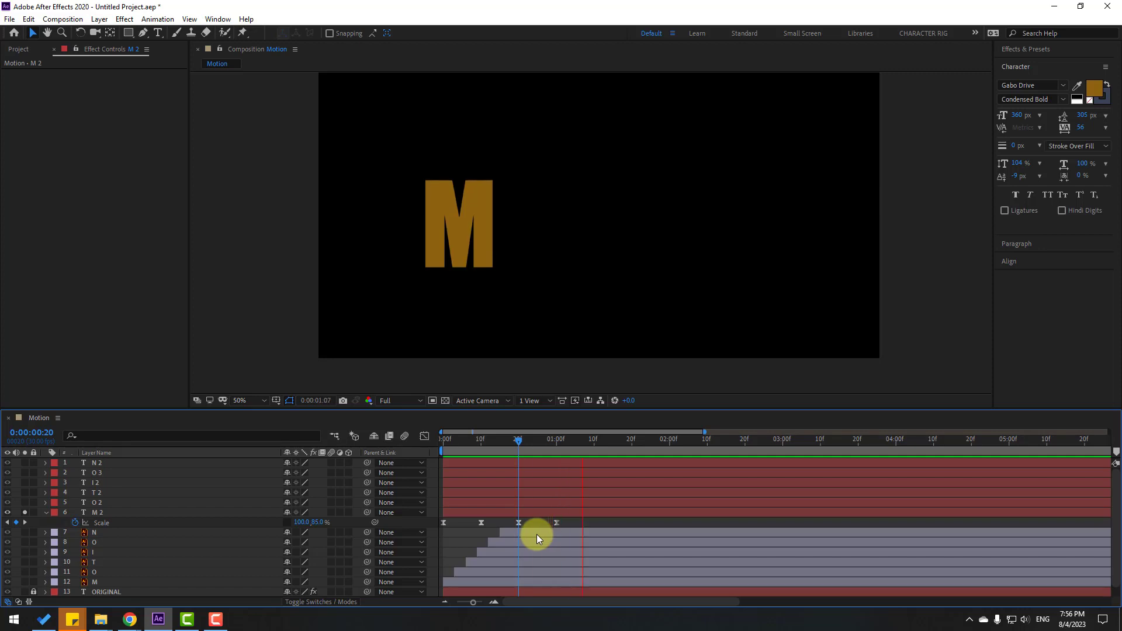
key("space")
Set the height to 105% at one second, add 100% at 1:10, and preview the bounce.
left_click_drag(516, 451, 557, 445)
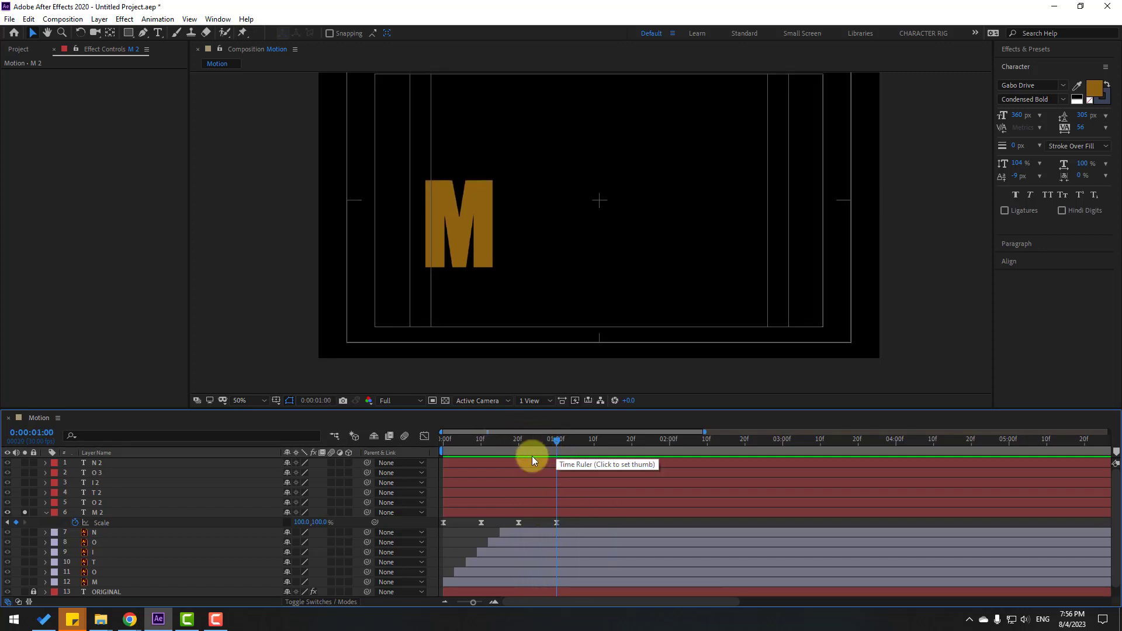
left_click(246, 515)
left_click(301, 522)
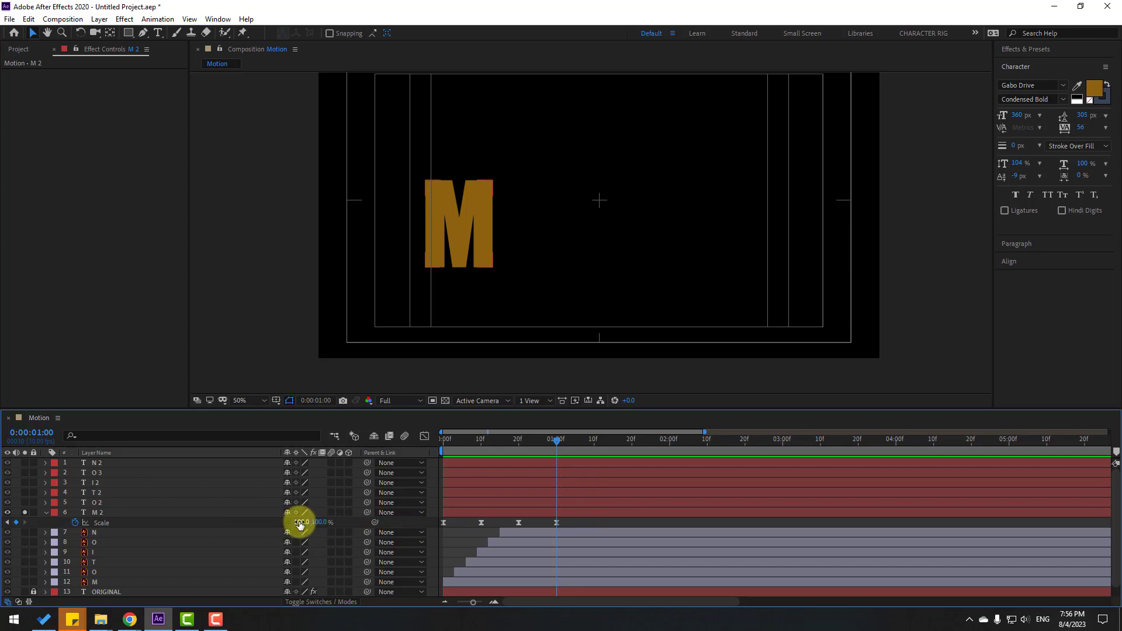
key("Tab")
type("105")
key("Return")
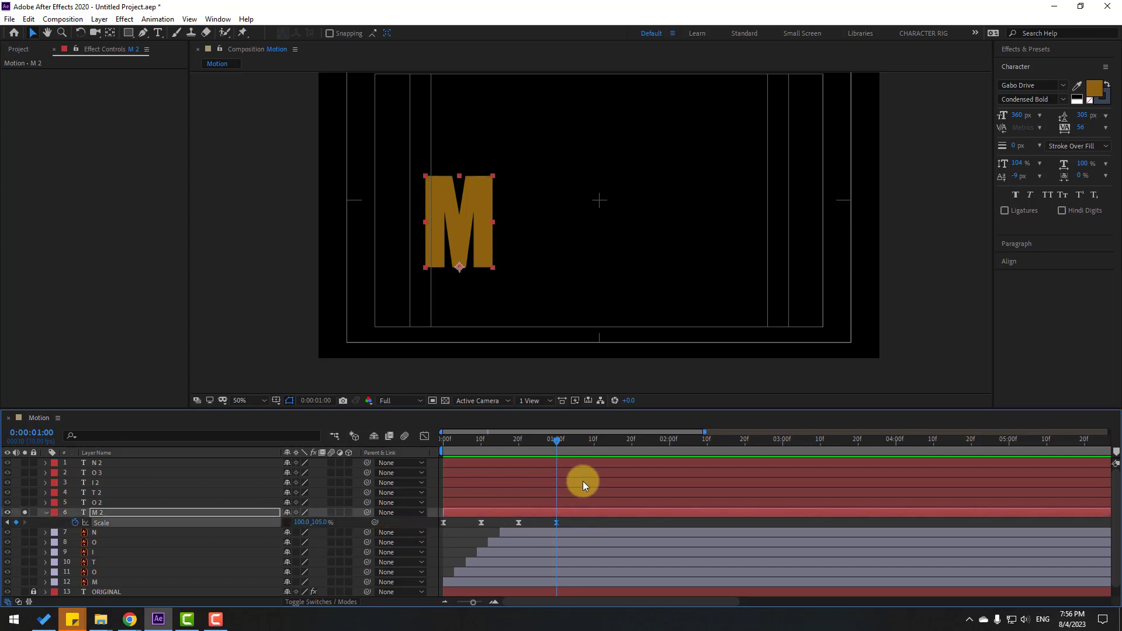
left_click(321, 523)
type("100")
key("Return")
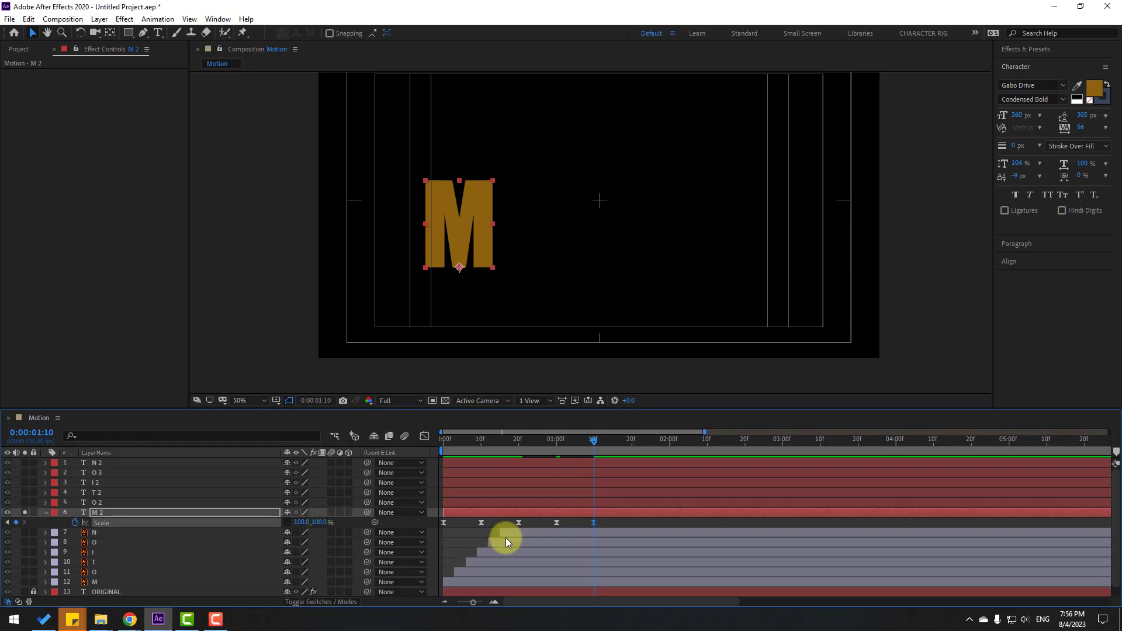
left_click(601, 524)
key("space")
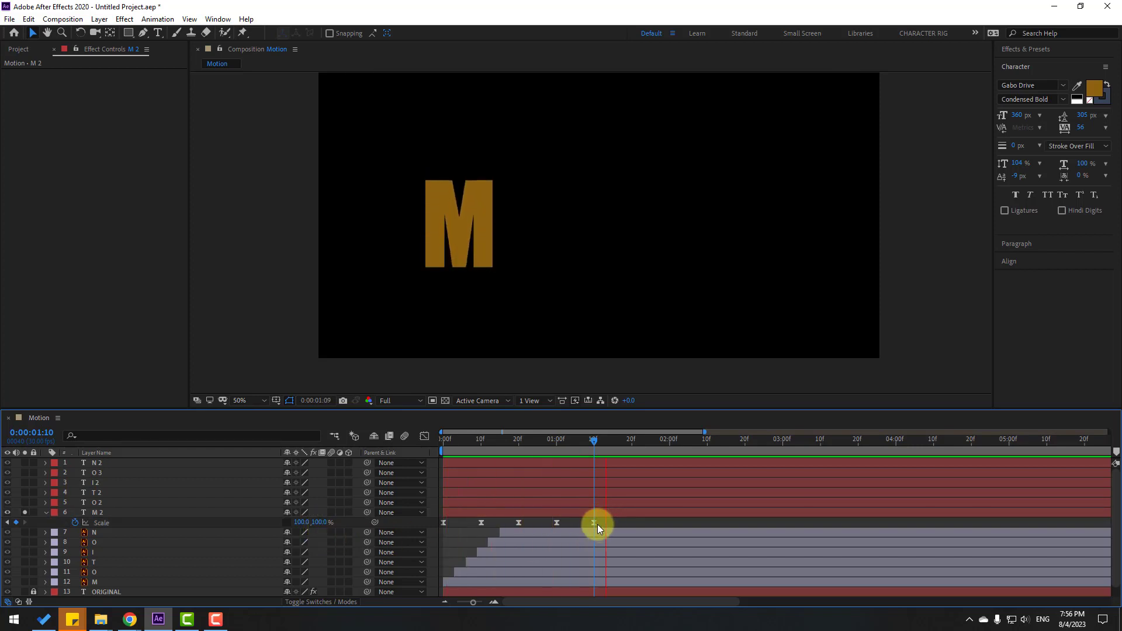
left_click(473, 440)
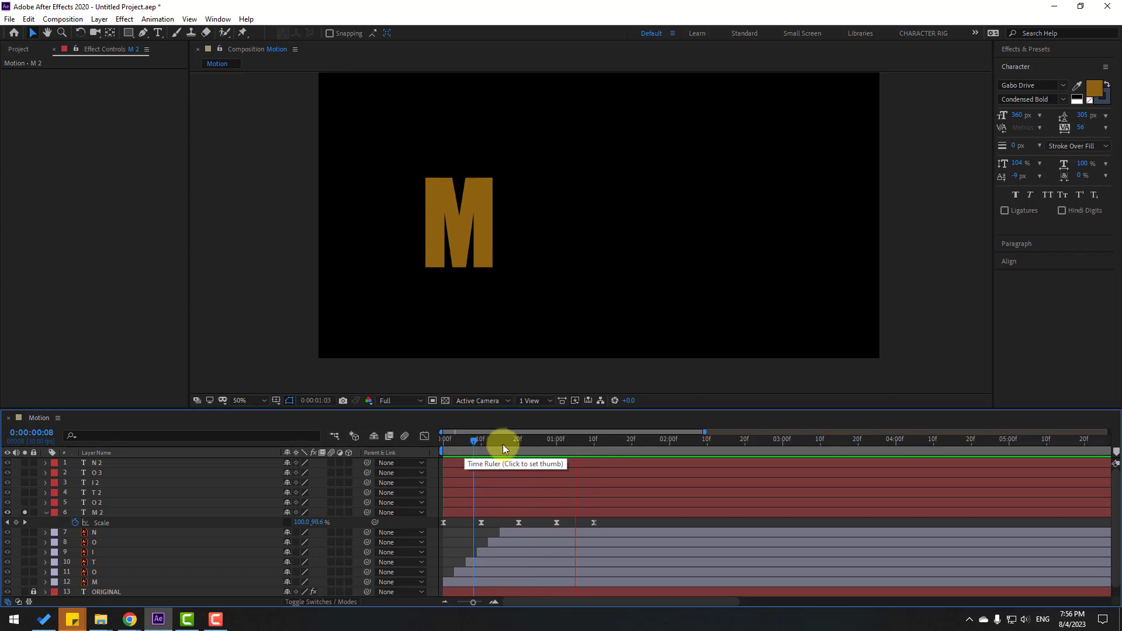
left_click_drag(503, 449, 39, 521)
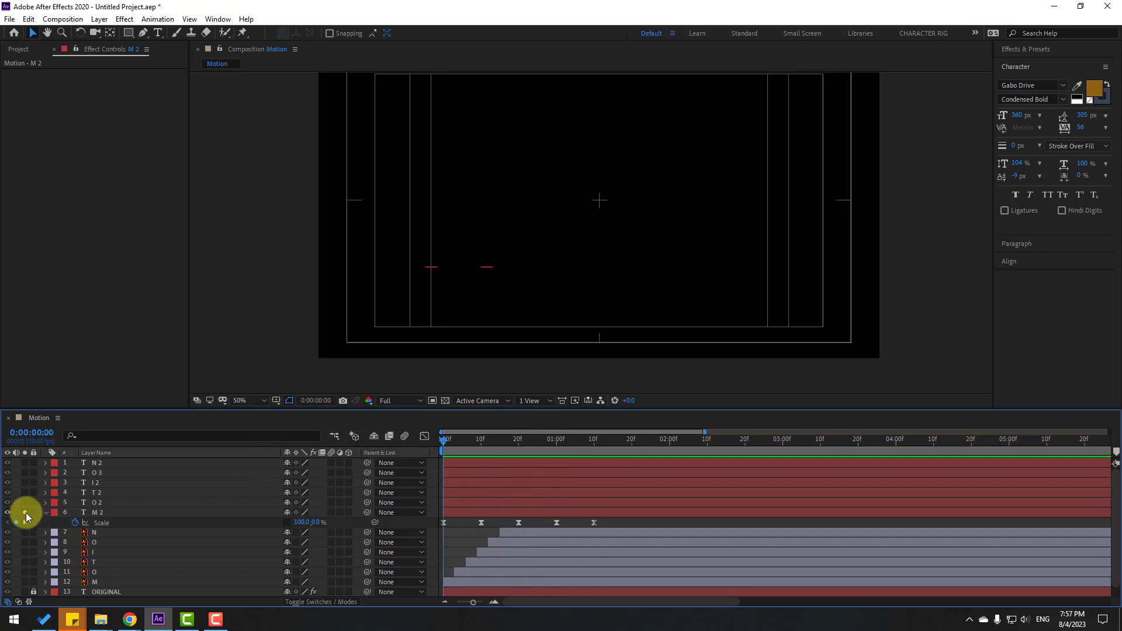
Unsolo M 2, give the N 2 through O 2 letter layers its scale bounce, and preview the title.
left_click(25, 514)
left_click_drag(605, 523, 423, 526)
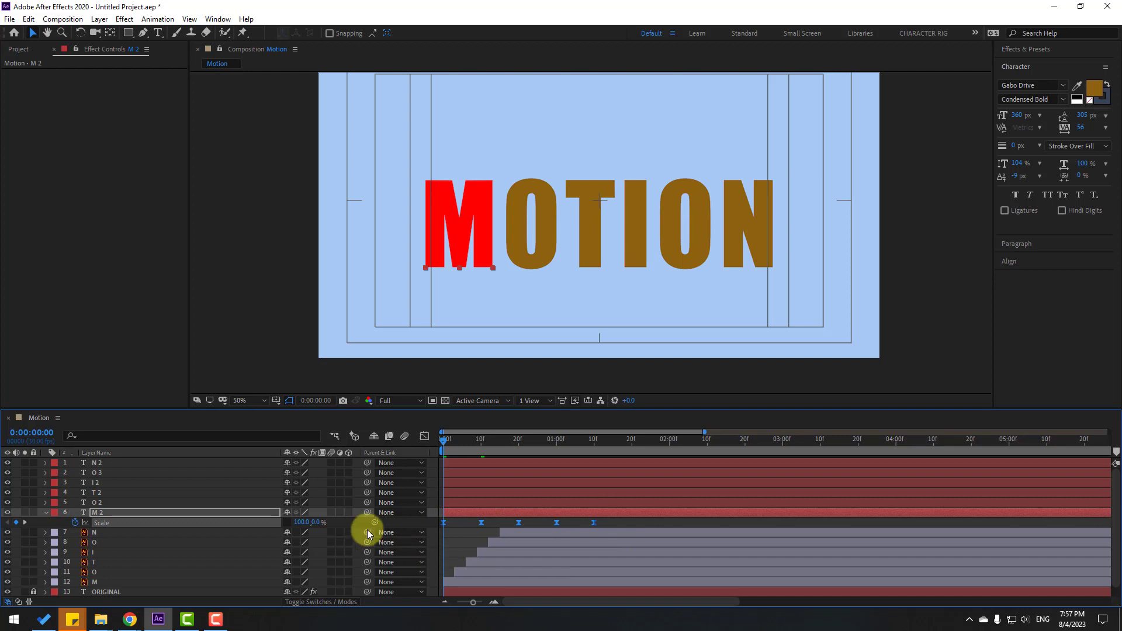
left_click(104, 506)
left_click(90, 464, "shift")
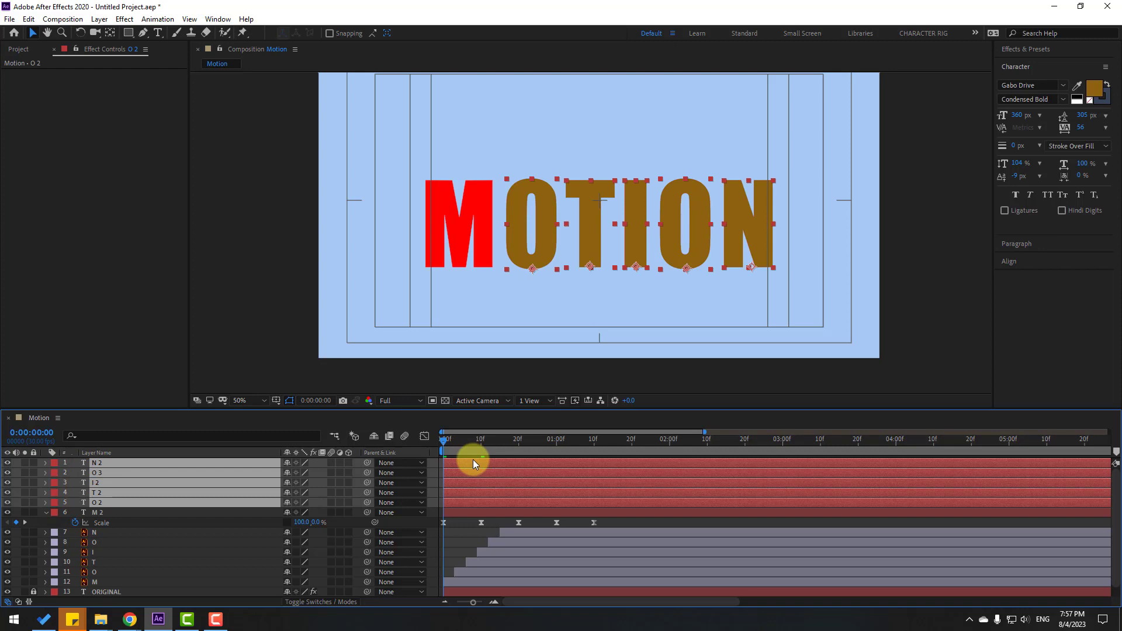
key("space")
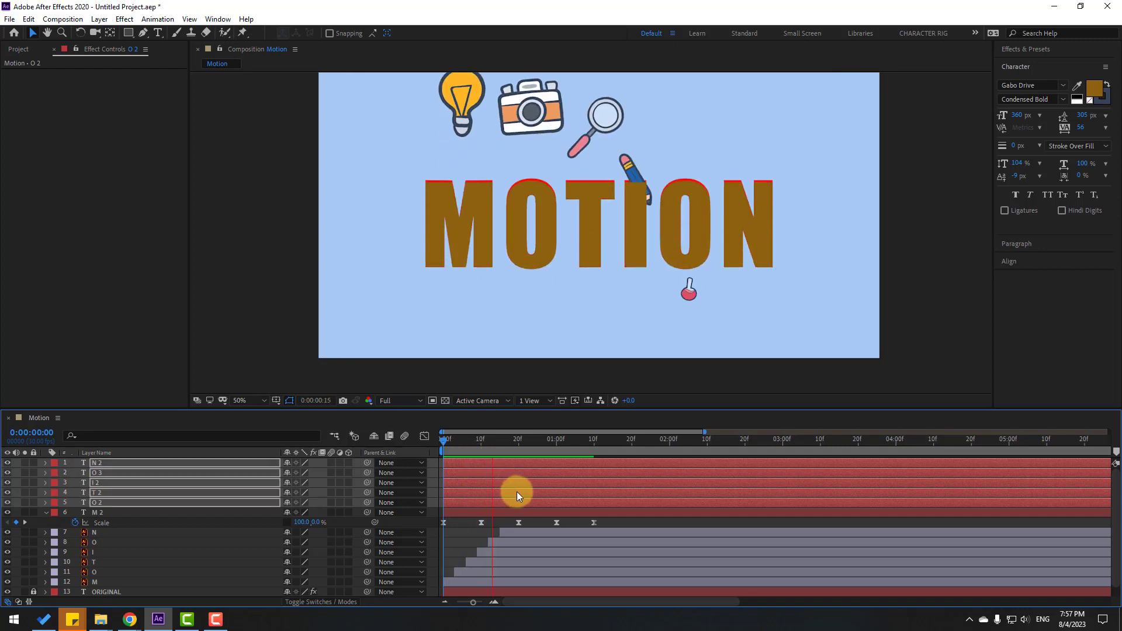
key("space")
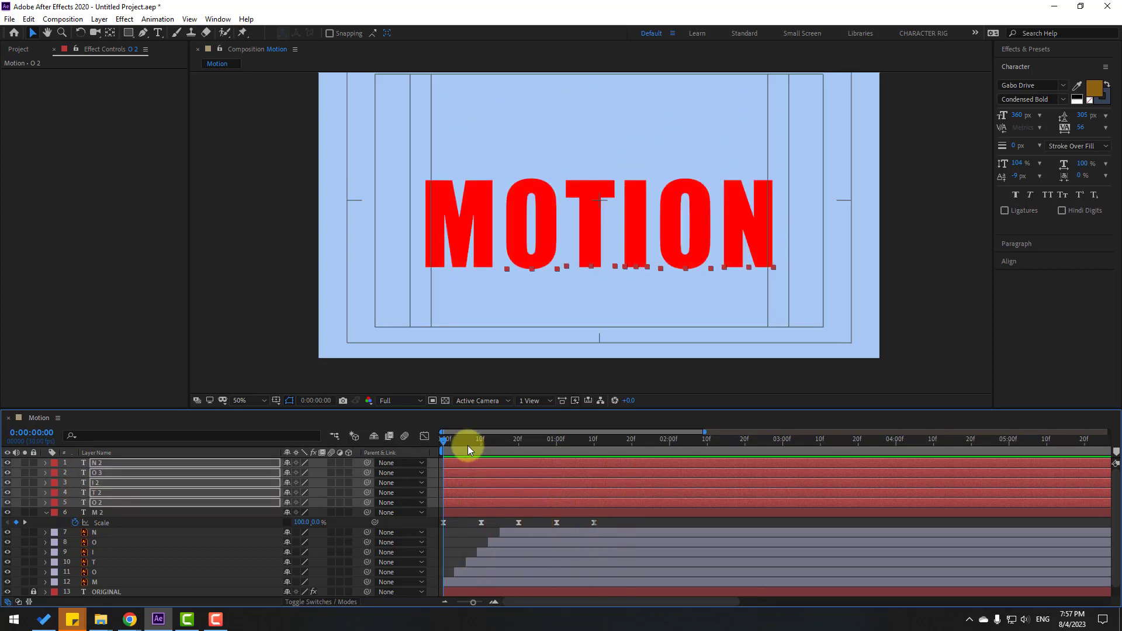
left_click(461, 544)
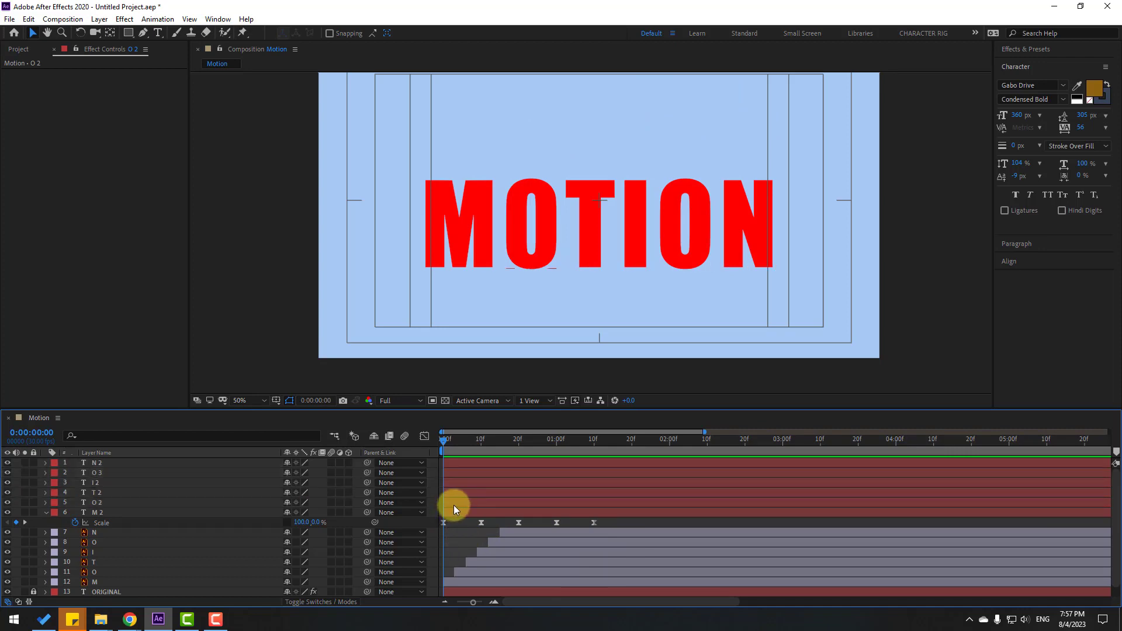
Start the O 2 layer a few frames later than the M.
key("space")
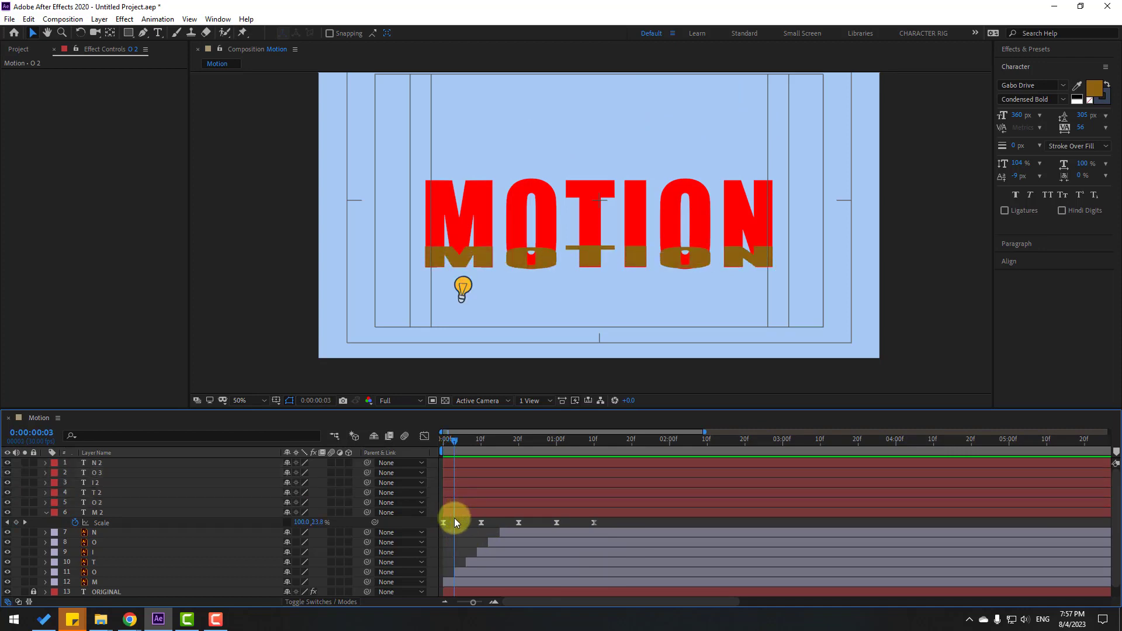
left_click(112, 505)
left_click_drag(463, 504, 483, 483)
key("space")
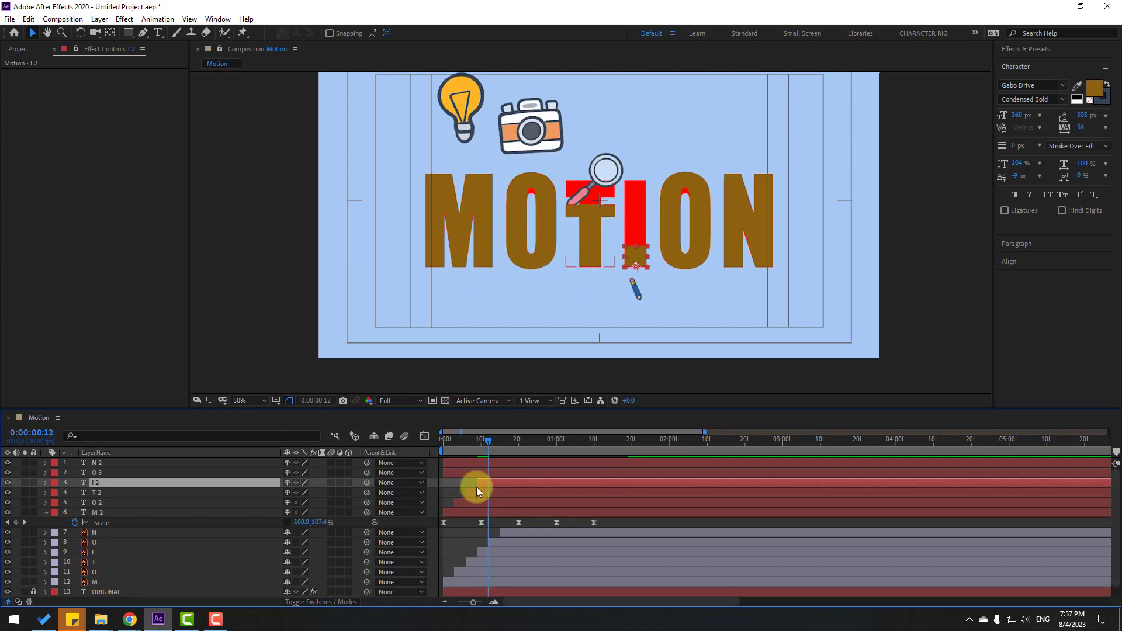
Start O 3 near 10 frames and N 2 slightly later than O 3.
left_click_drag(456, 475, 500, 475)
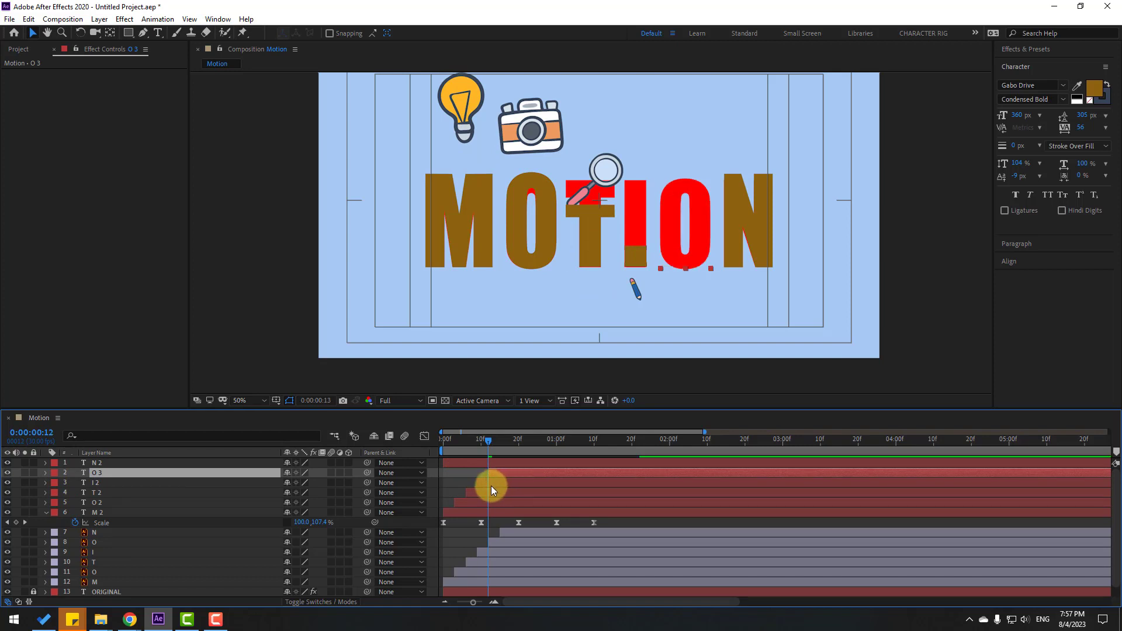
left_click_drag(463, 467, 517, 465)
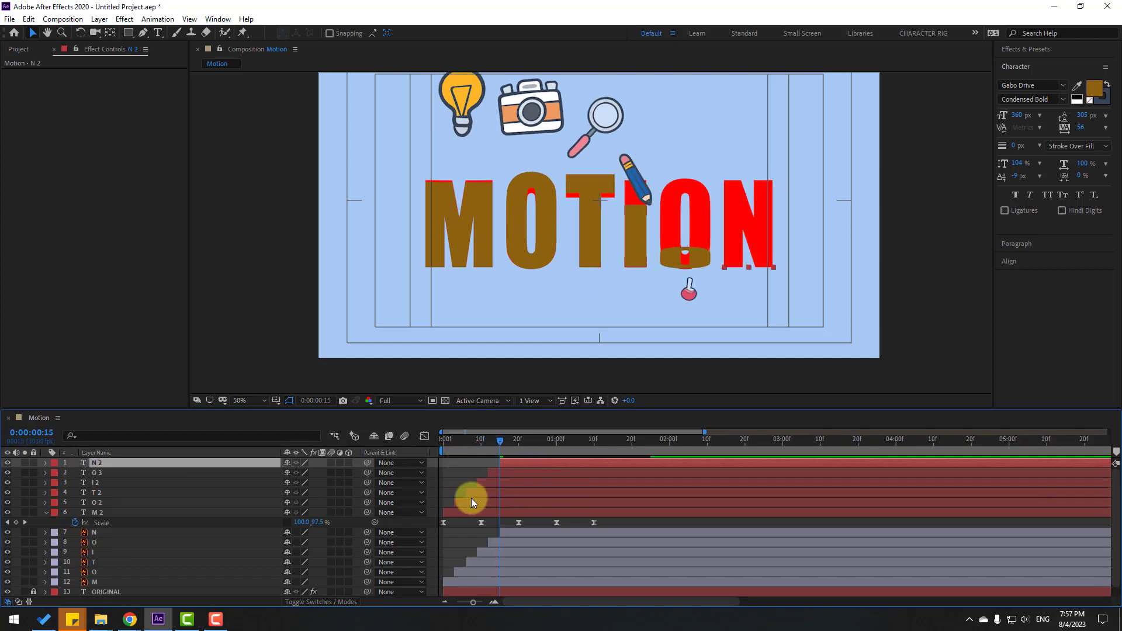
left_click(47, 513)
Shift layers M 2 through N 2 to start at 27 frames and delete the ORIGINAL layer.
left_click(97, 513)
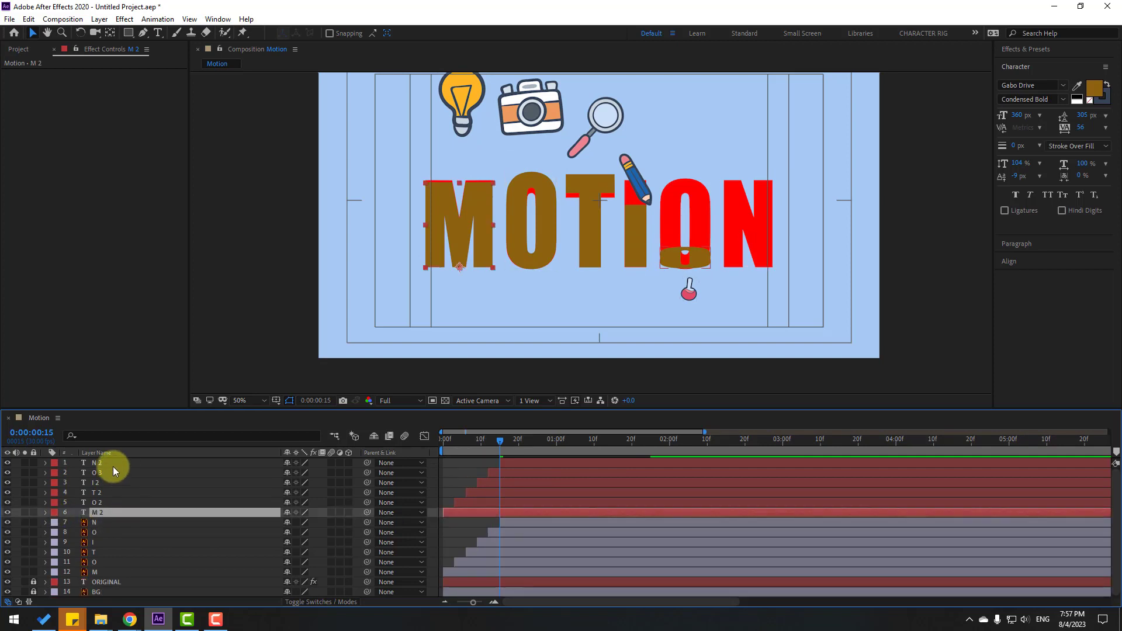
left_click(114, 465, "shift")
left_click_drag(455, 443, 545, 442)
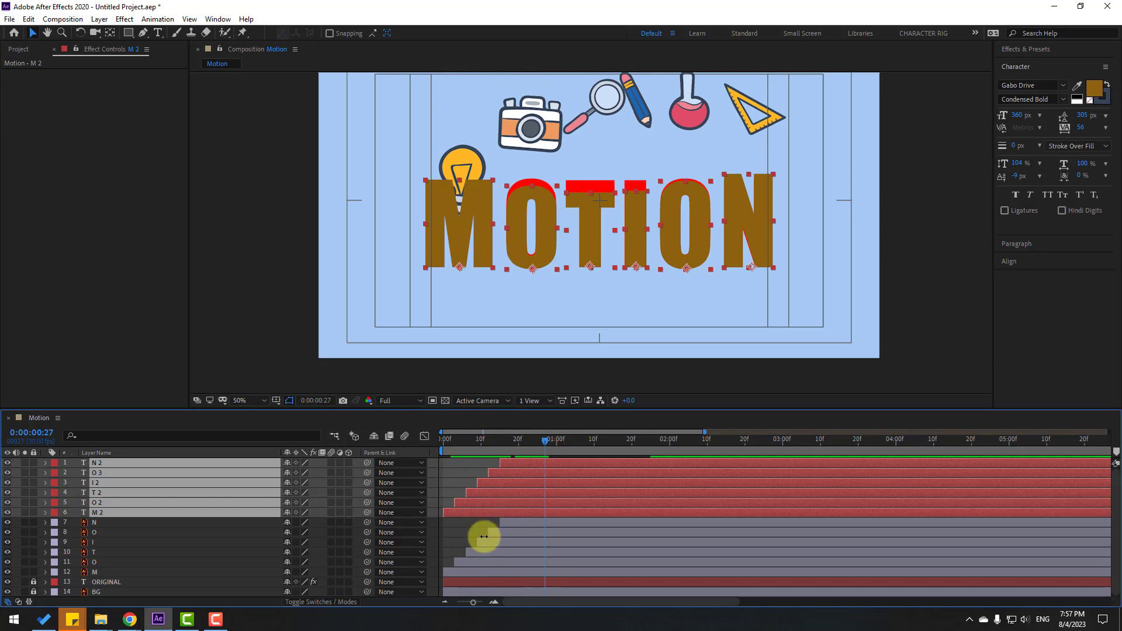
left_click_drag(456, 513, 550, 511)
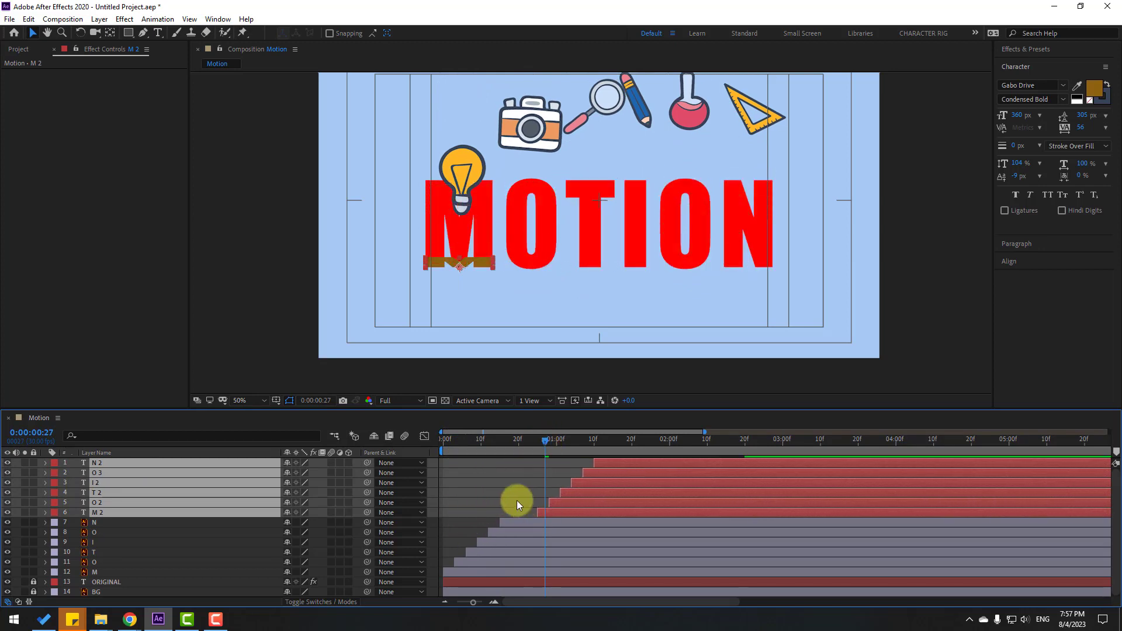
left_click(110, 581)
key("Delete")
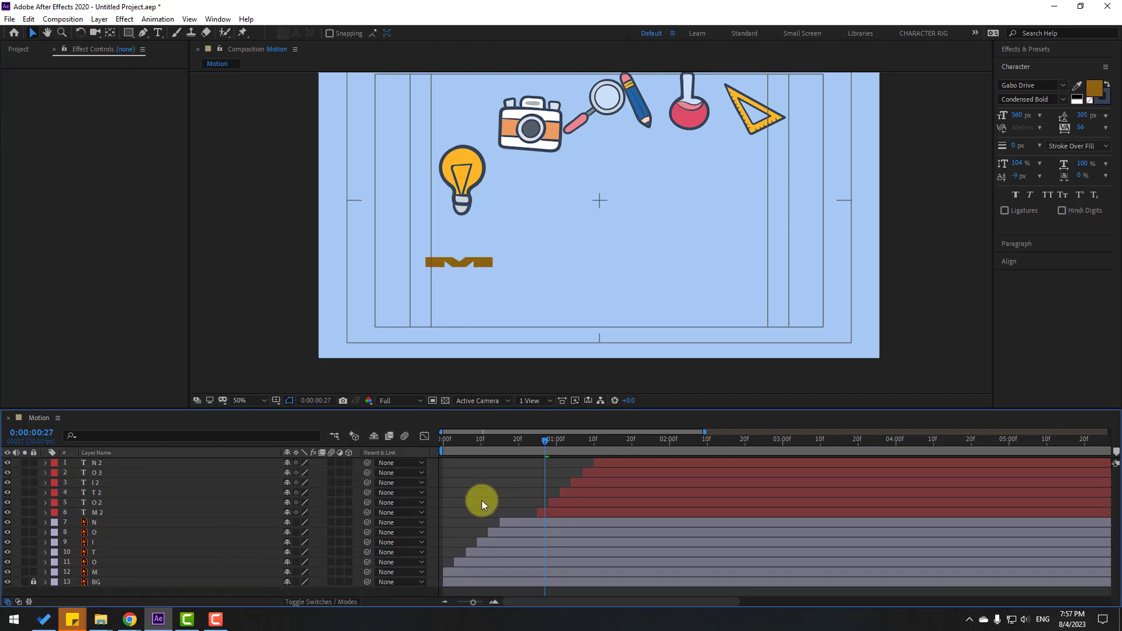
Move the six letter layers M 2 through N 2 earlier, to start around 23 frames.
key("space")
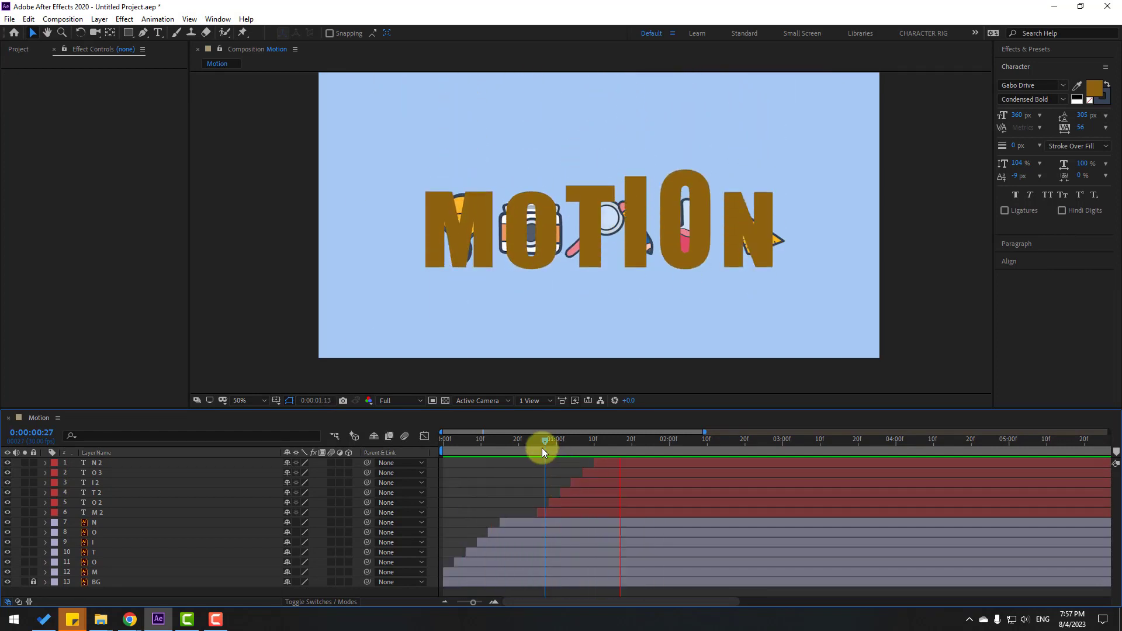
mouse_move(542, 448)
left_mouse_down()
mouse_move(480, 445)
mouse_move(557, 443)
left_mouse_up()
left_click(96, 572)
left_click(577, 510)
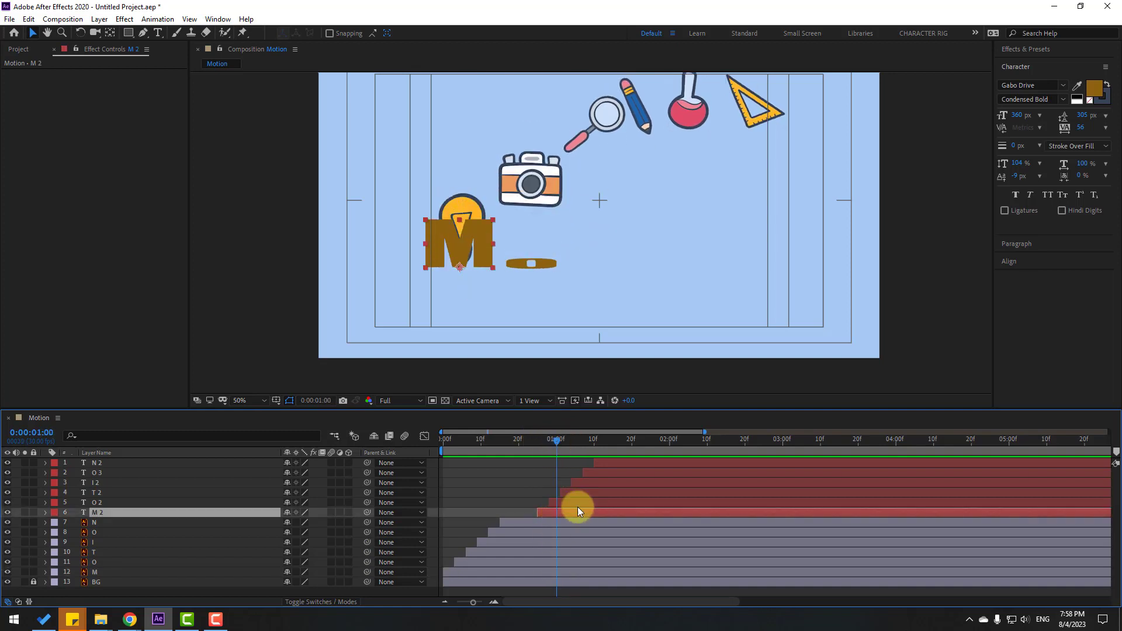
left_click(605, 464, "shift")
key("alt+Page_Up")
key("alt+Page_Up")
key("space")
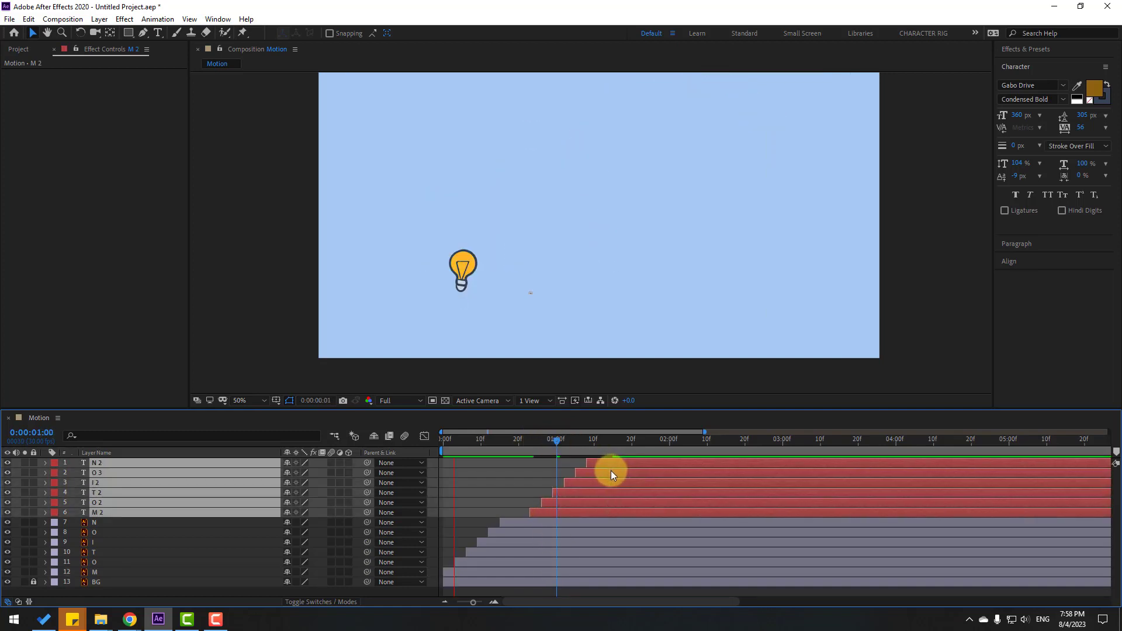
left_click_drag(538, 439, 549, 443)
left_click(97, 572)
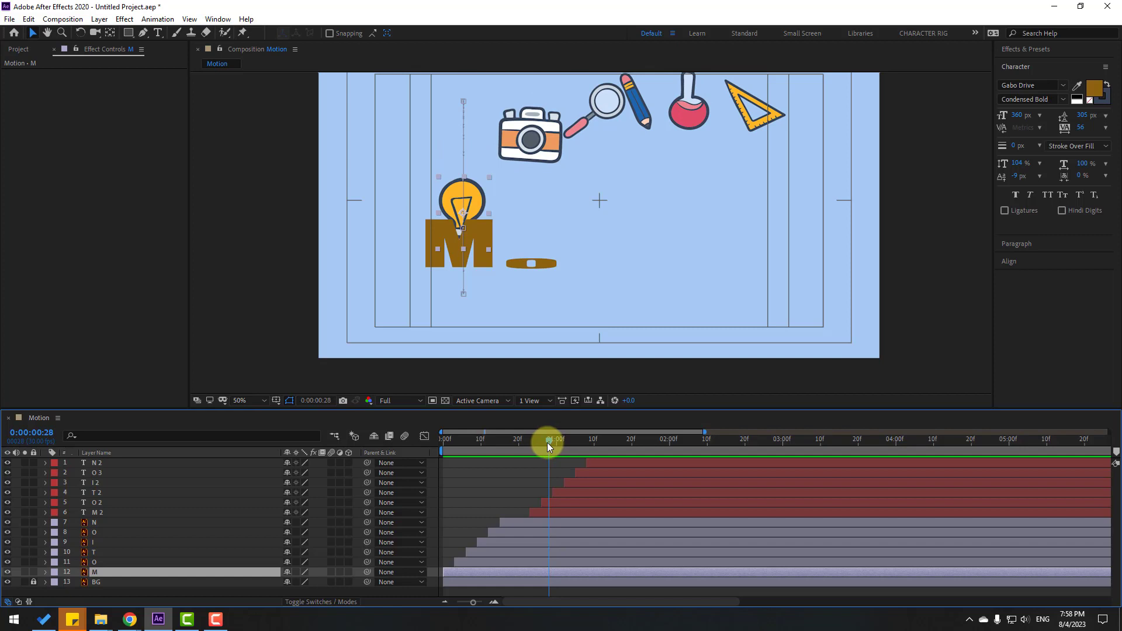
Split the original M layer at the current time, delete its remainder, and preview the animation.
left_click(28, 19)
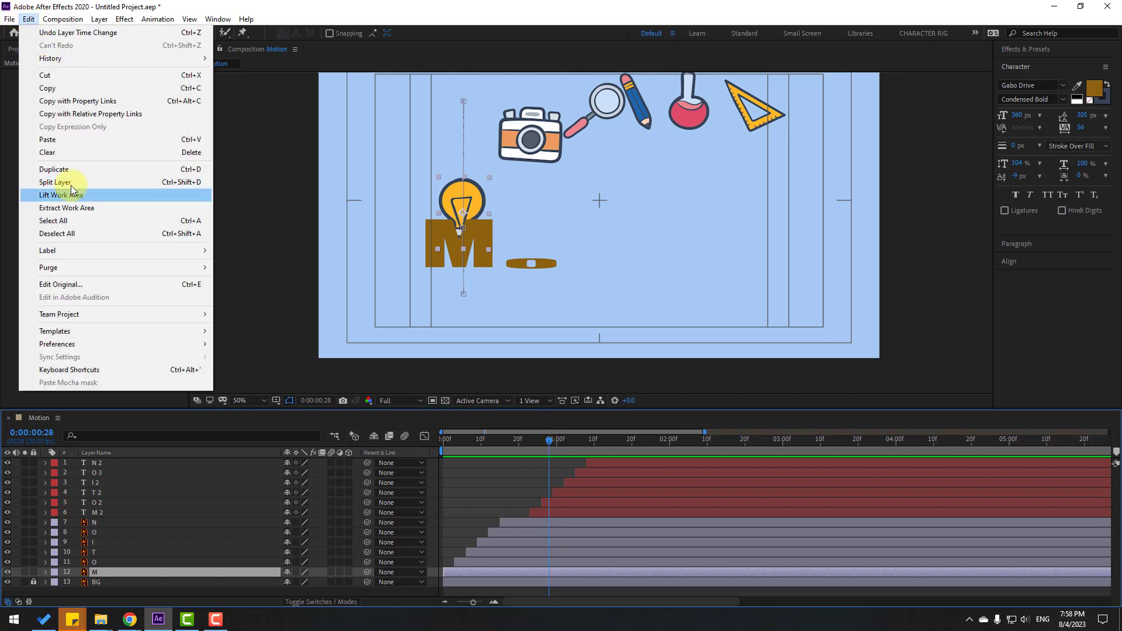
left_click(186, 181)
key("Delete")
key("space")
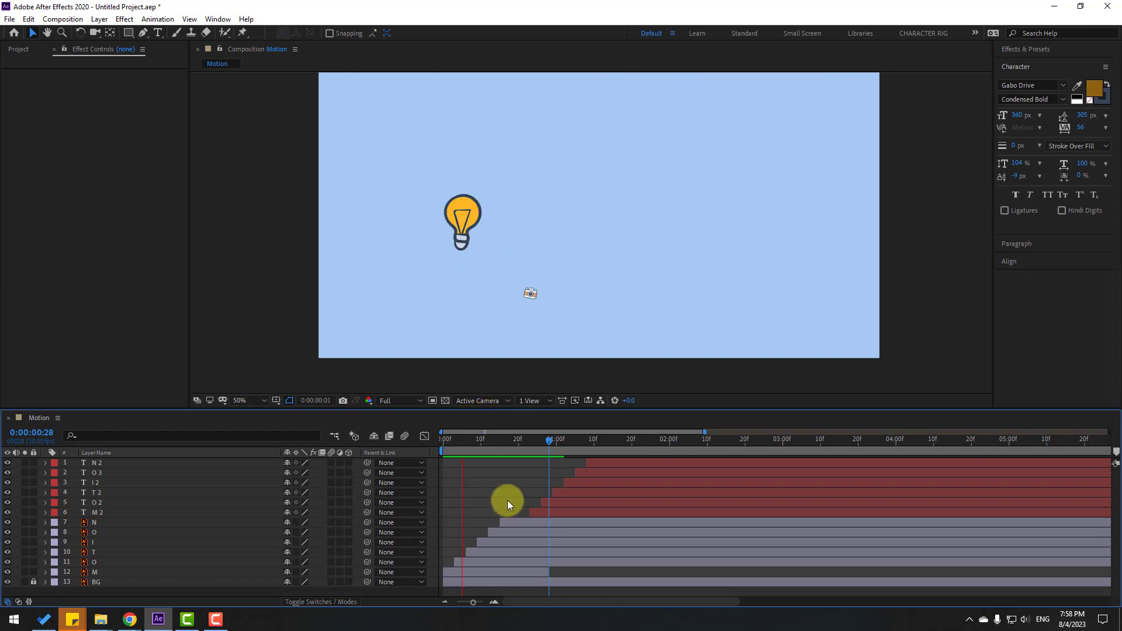
key("space")
key("space")
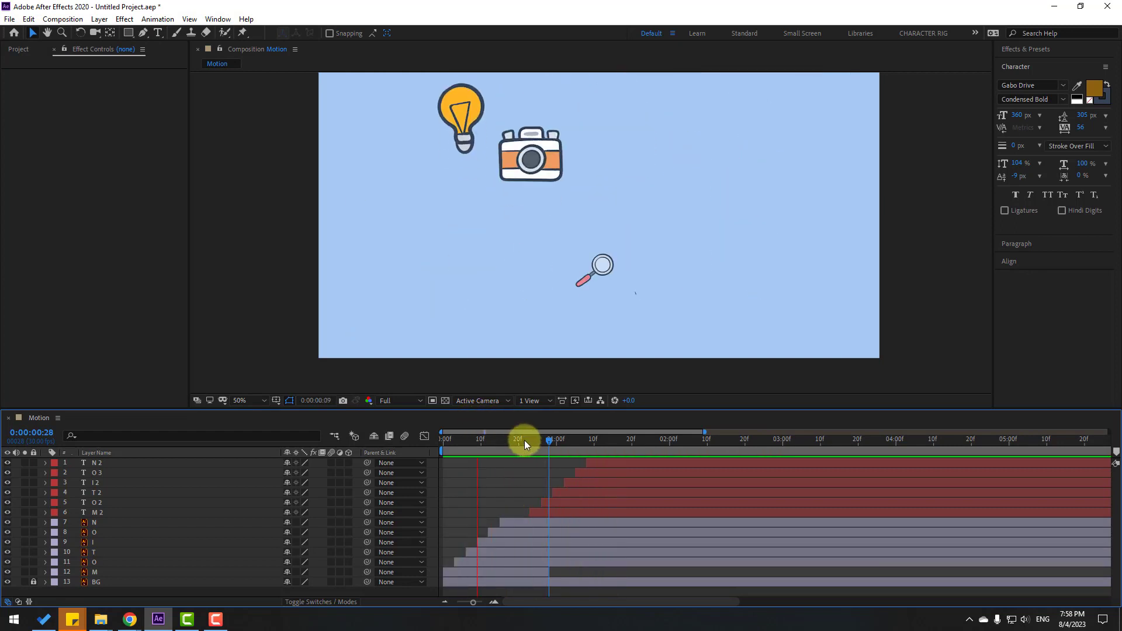
Split the original O layer at 1 second 1 frame.
left_click(539, 442)
left_click_drag(541, 440, 560, 443)
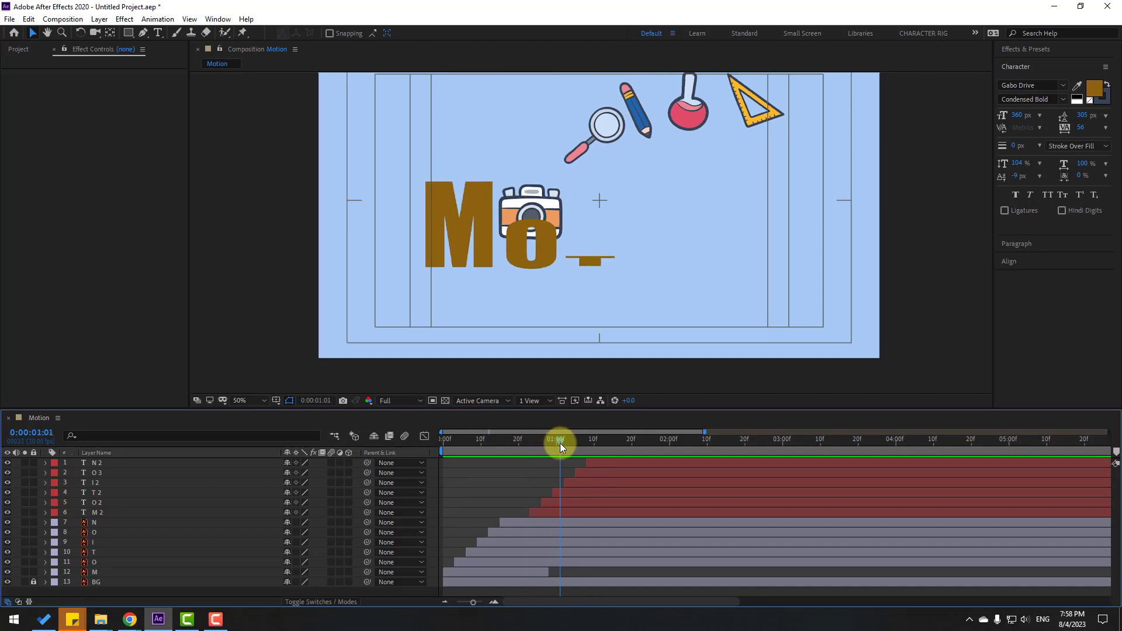
left_click(97, 562)
left_click(28, 19)
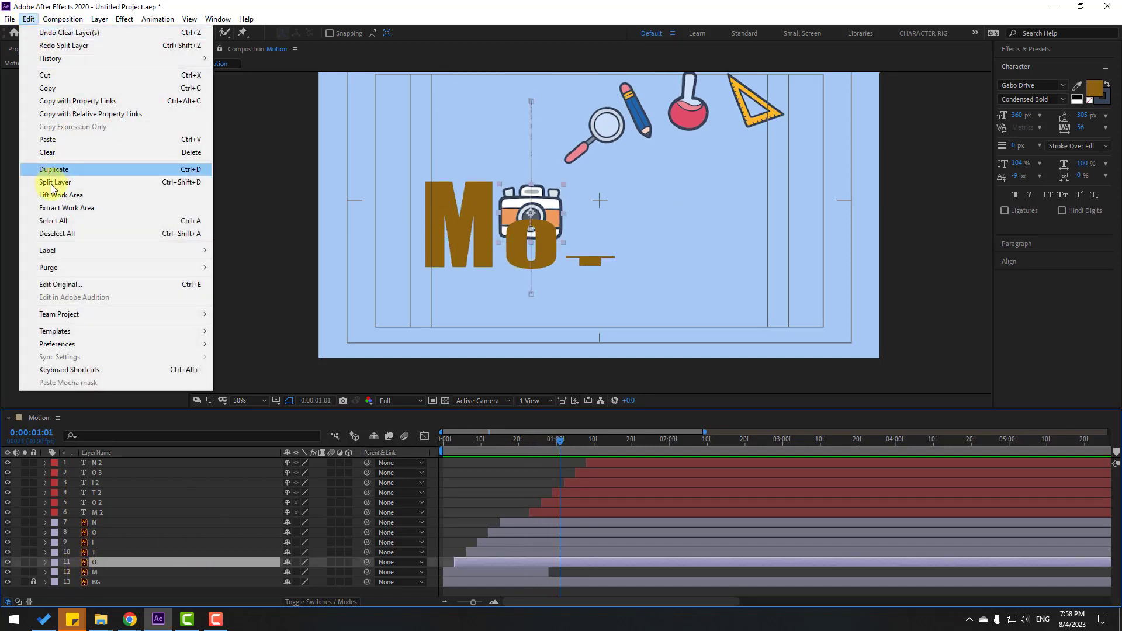
left_click(54, 184)
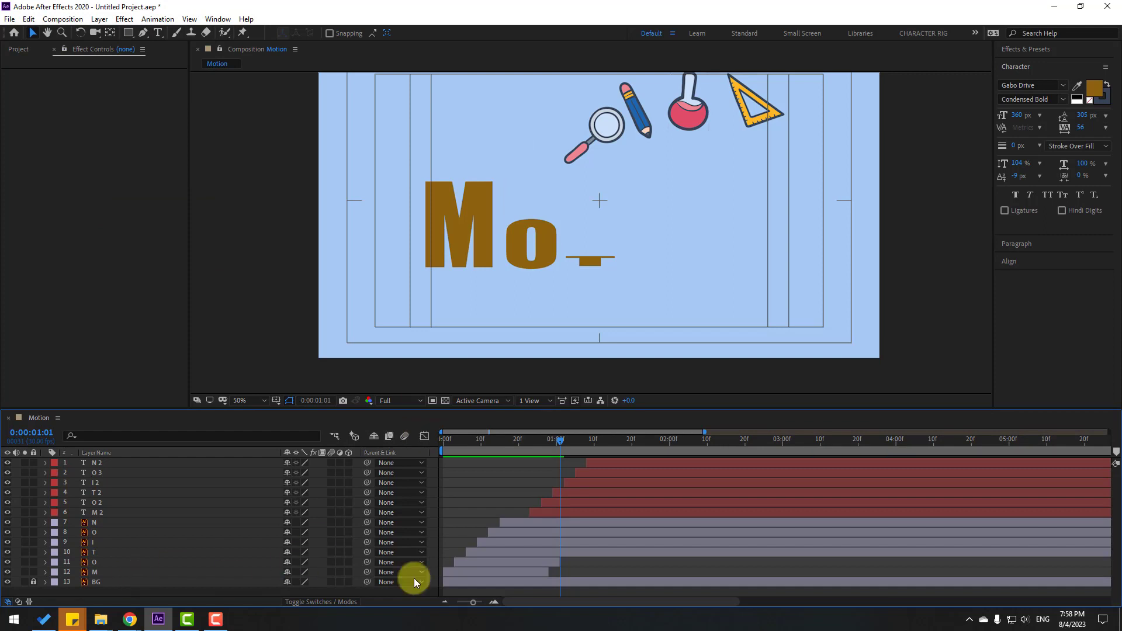
Split the original T layer at 1 second 5 frames, where the red T takes over.
mouse_move(567, 443)
left_mouse_down()
mouse_move(542, 440)
mouse_move(568, 442)
left_mouse_up()
left_click(96, 561)
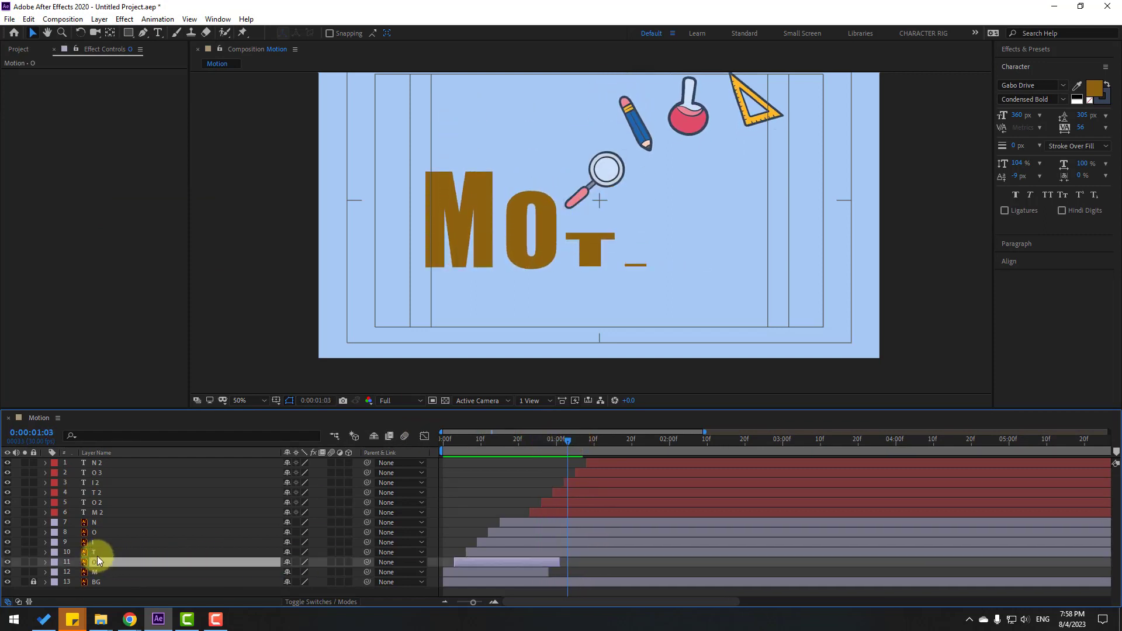
left_click(97, 553)
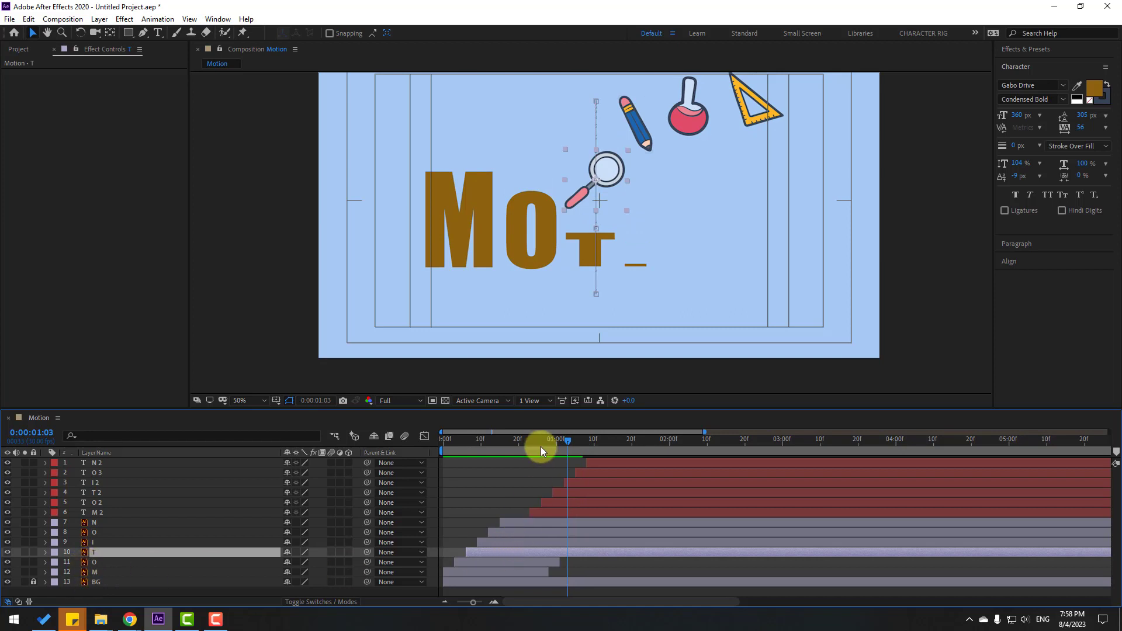
left_click_drag(568, 440, 574, 440)
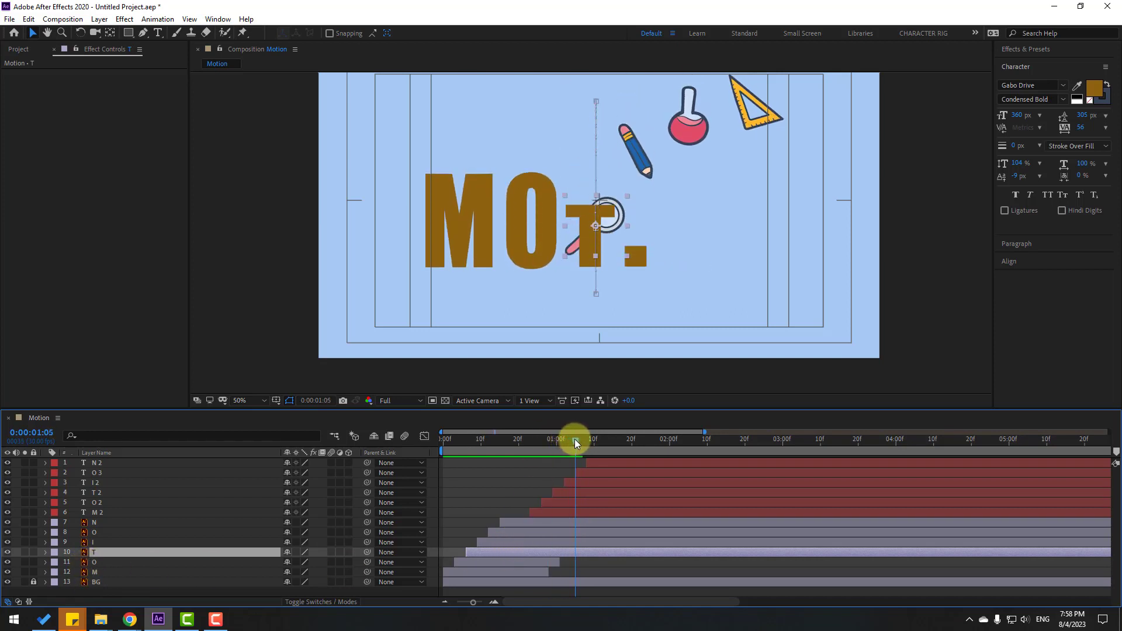
left_click(28, 19)
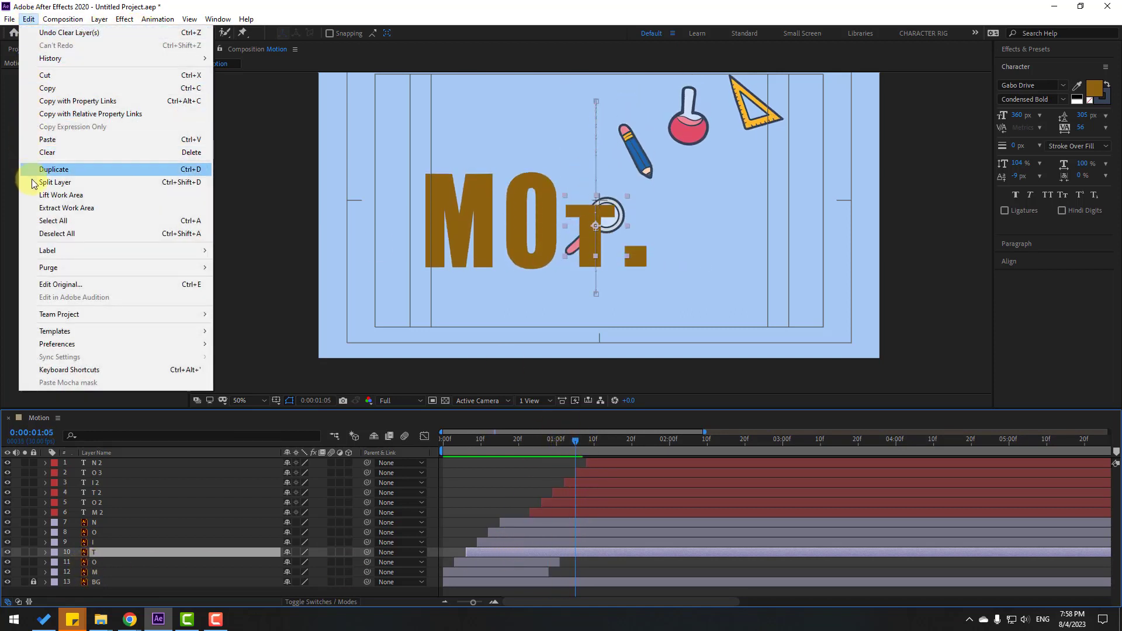
left_click(68, 182)
Split the original I layer at 1 second 7 frames.
left_click_drag(560, 441, 515, 443)
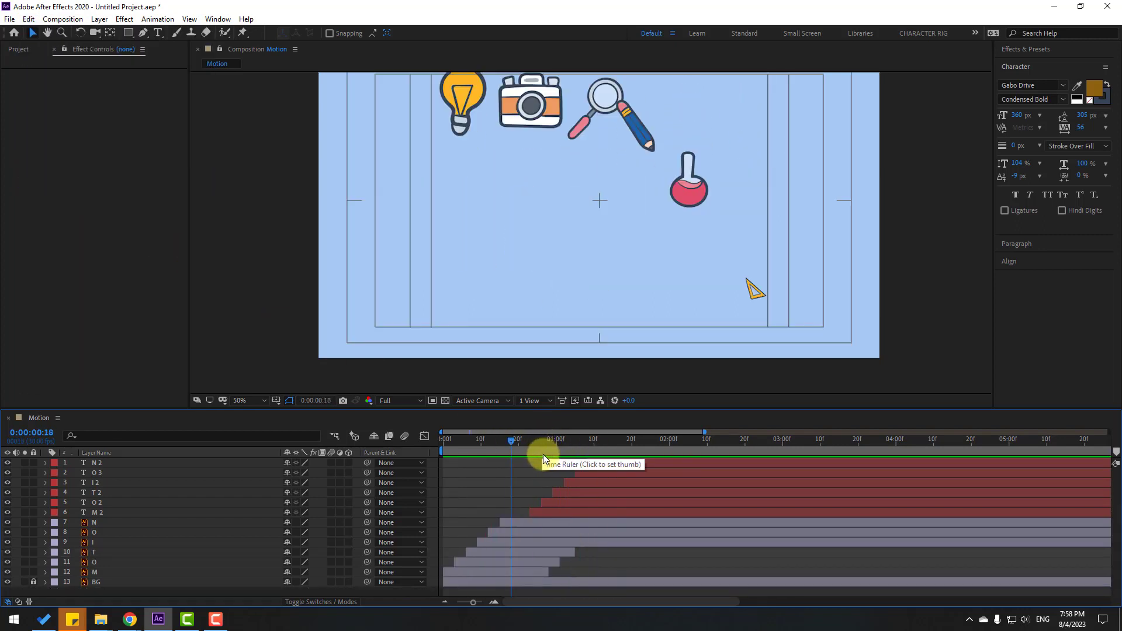
left_click(576, 444)
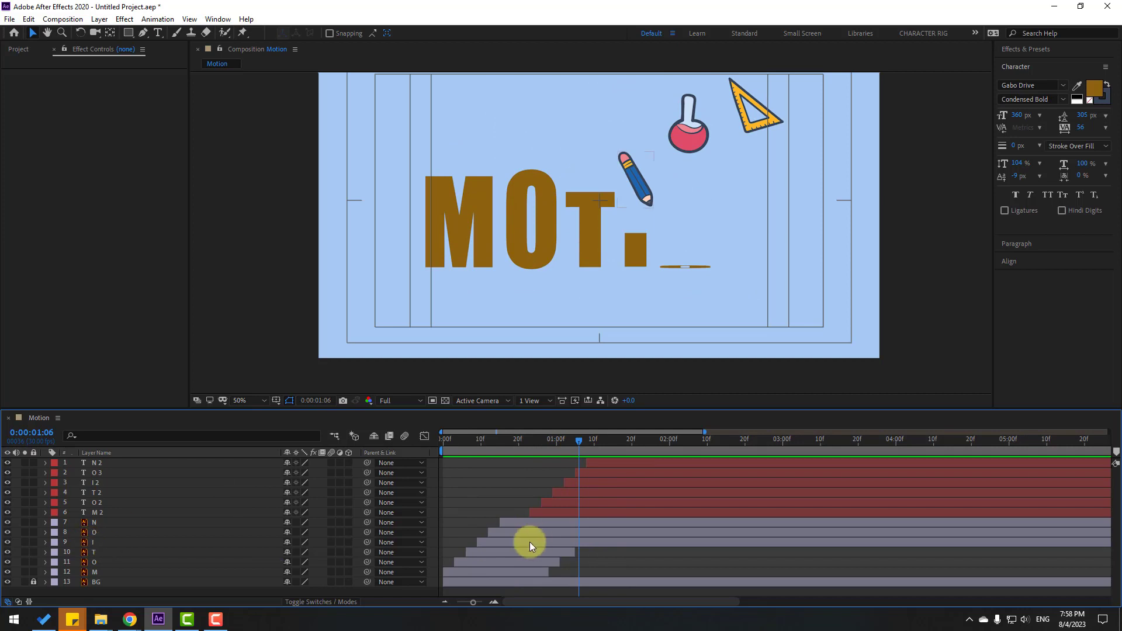
left_click(587, 543)
left_click(586, 441)
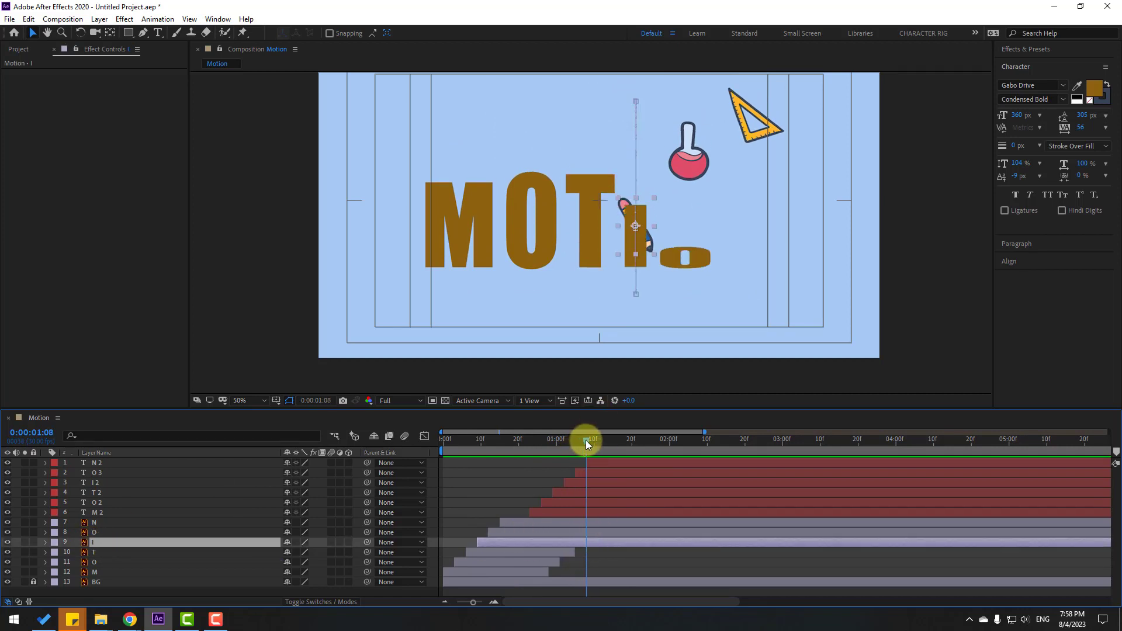
left_click(583, 442)
left_click(28, 19)
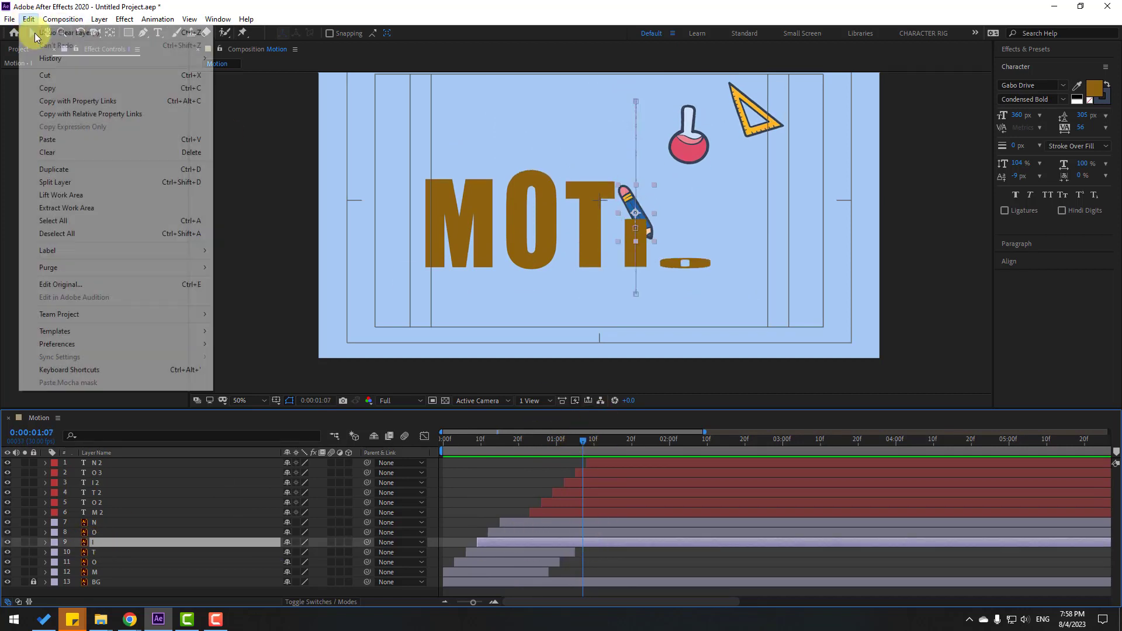
left_click(50, 182)
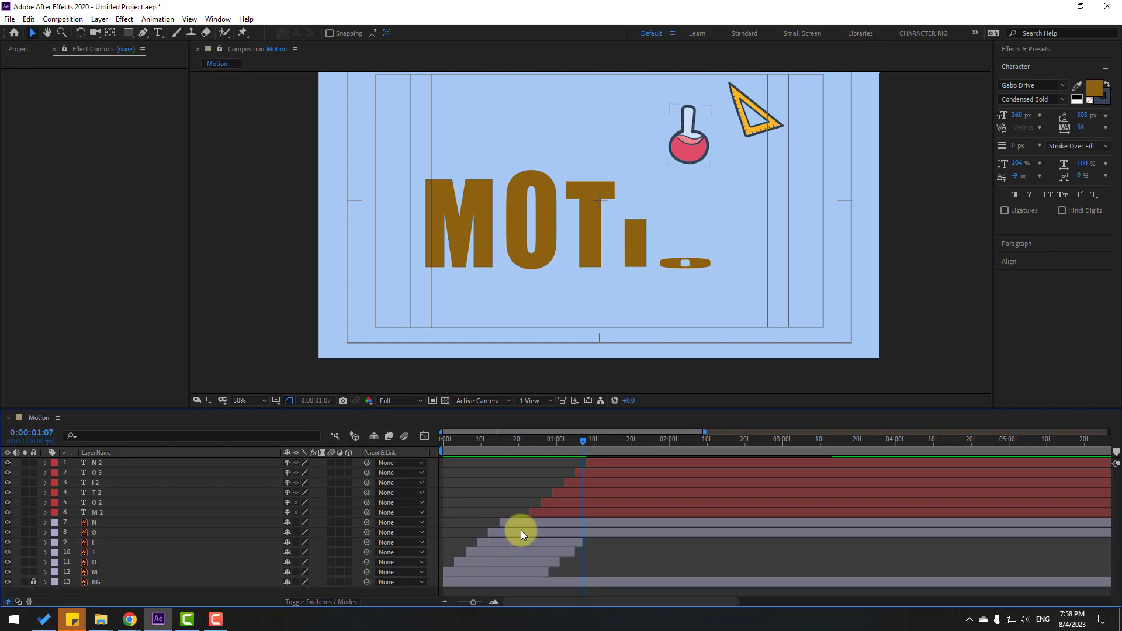
Split the second original O layer at 1 second 10 frames and delete the O 4 remainder.
left_click(124, 531)
left_click_drag(582, 441, 595, 443)
left_click(28, 18)
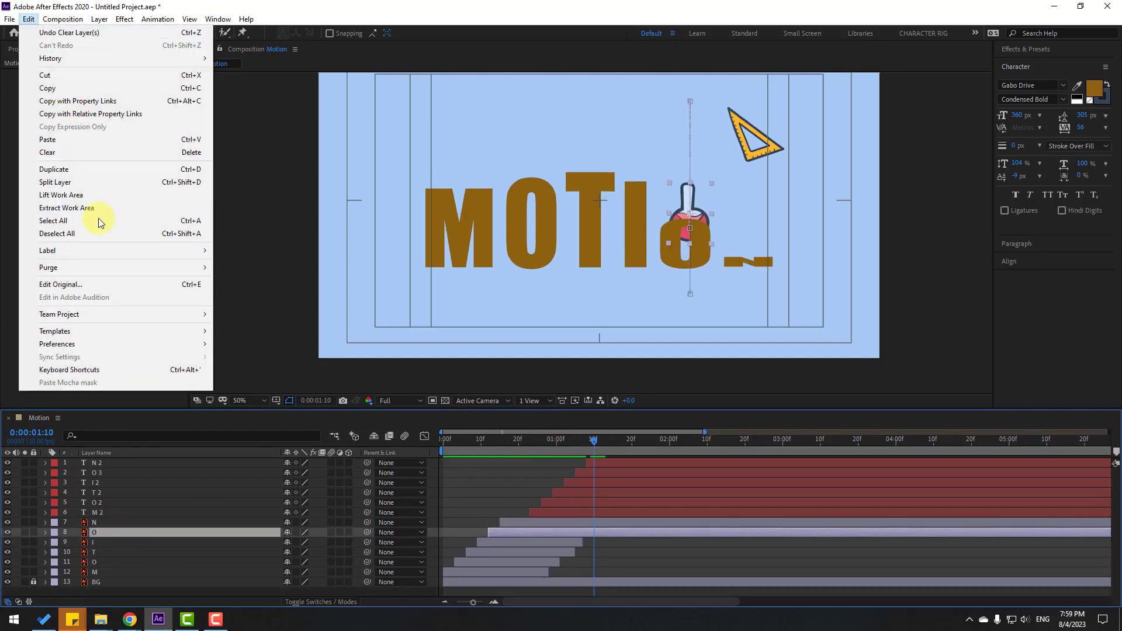
left_click(76, 182)
key("Delete")
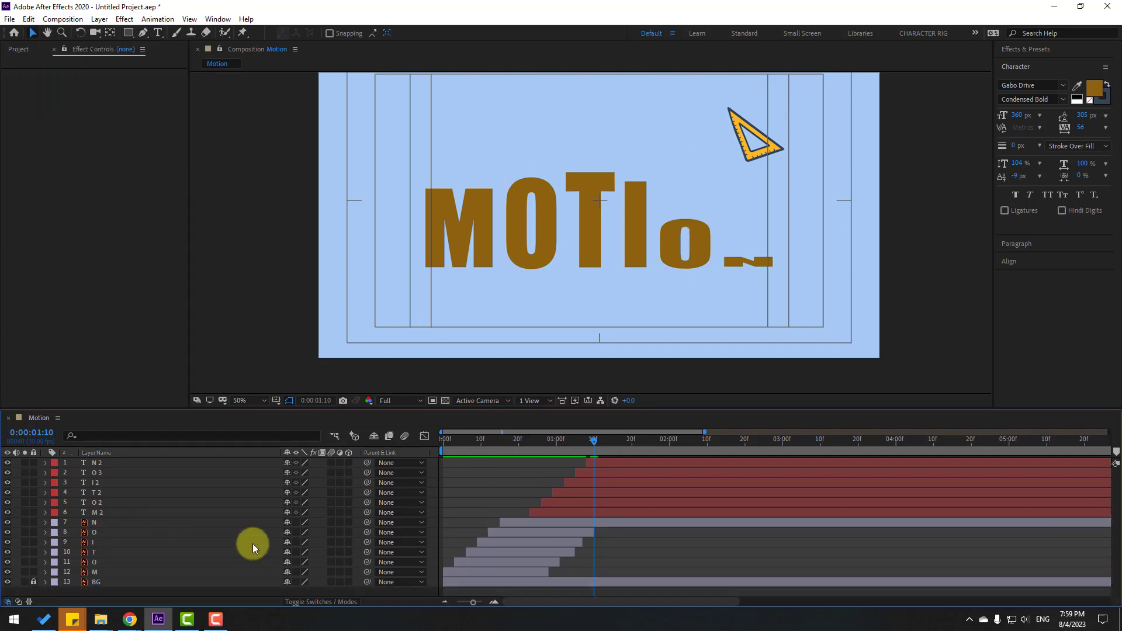
Split the original N layer at 1 second 13 frames.
left_click(96, 524)
left_click_drag(594, 441, 605, 442)
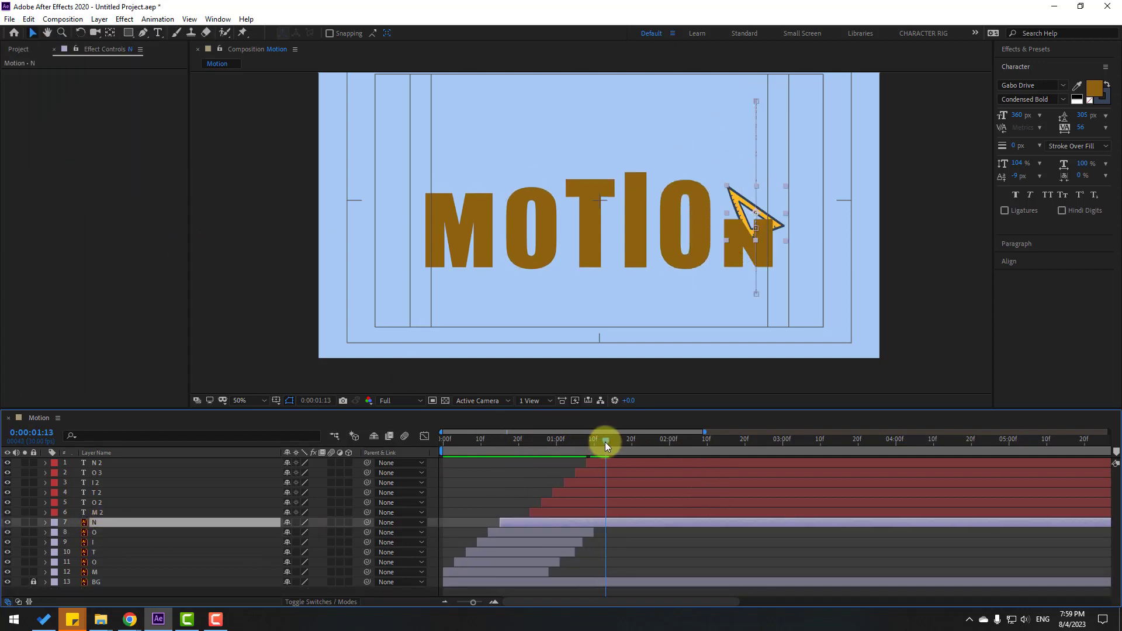
left_click(29, 19)
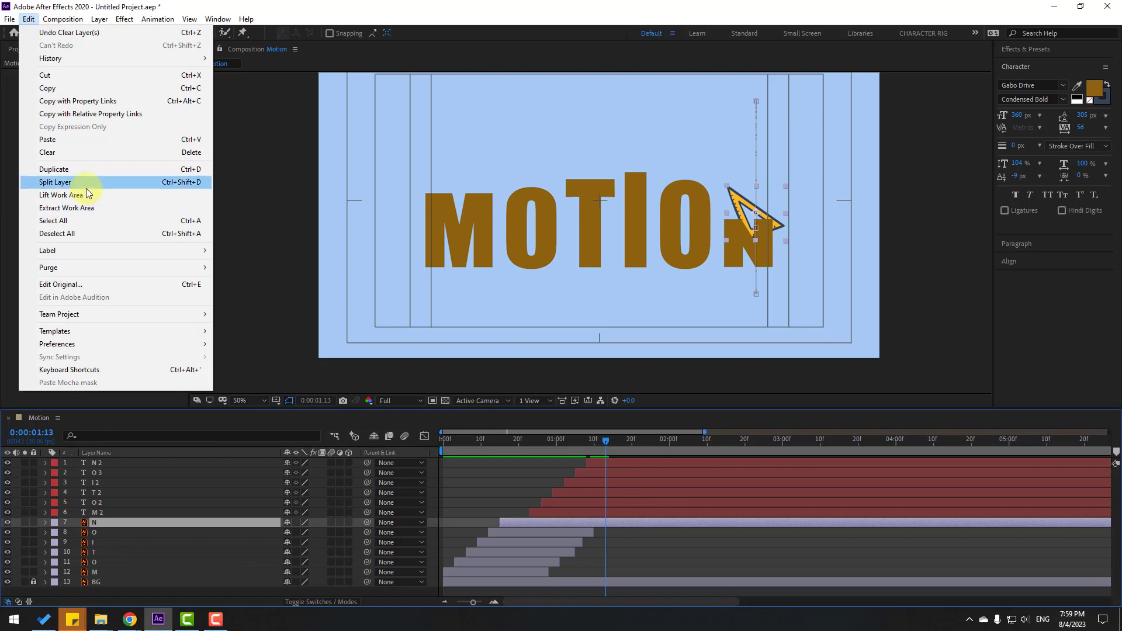
left_click(52, 184)
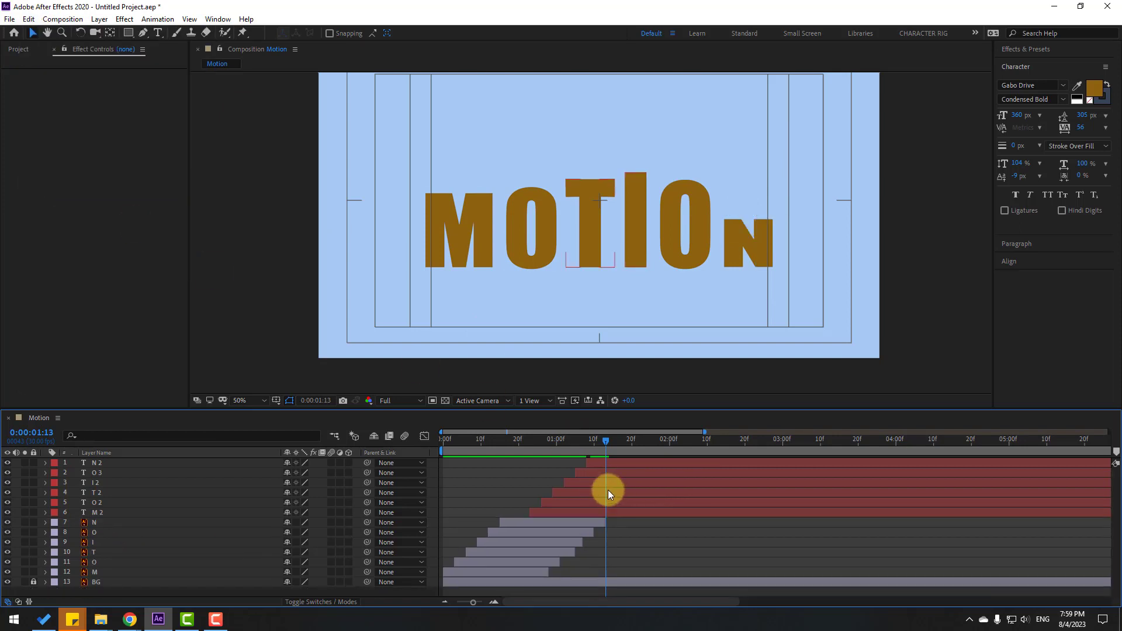
Select the red letter layers M 2 through N 2 and shift them about one frame earlier.
left_click(545, 513)
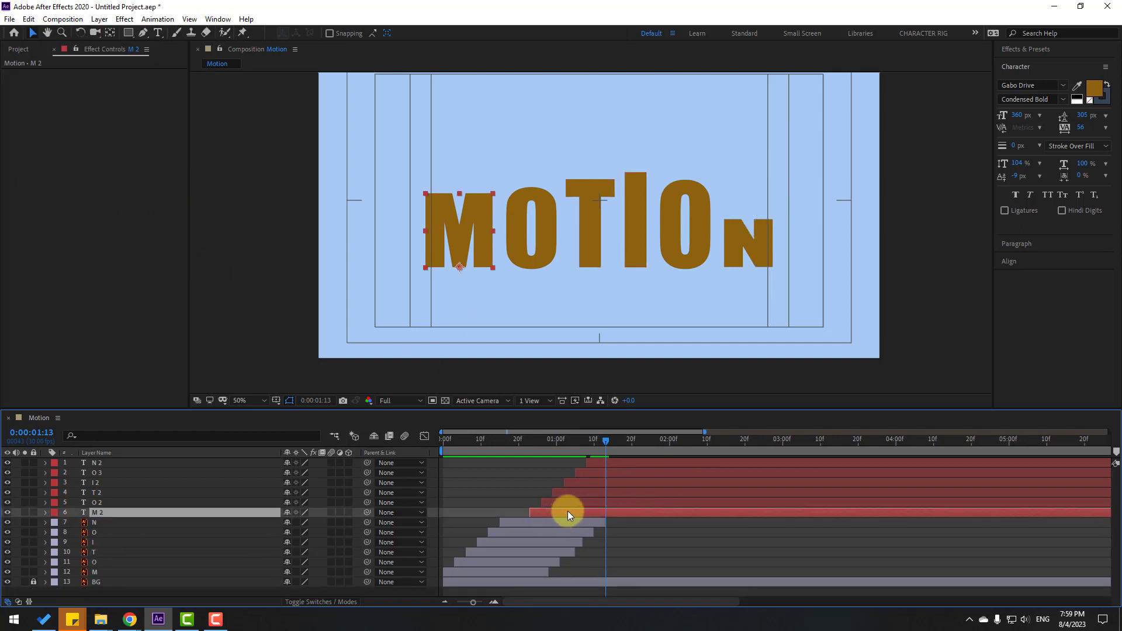
left_click(603, 464, "shift")
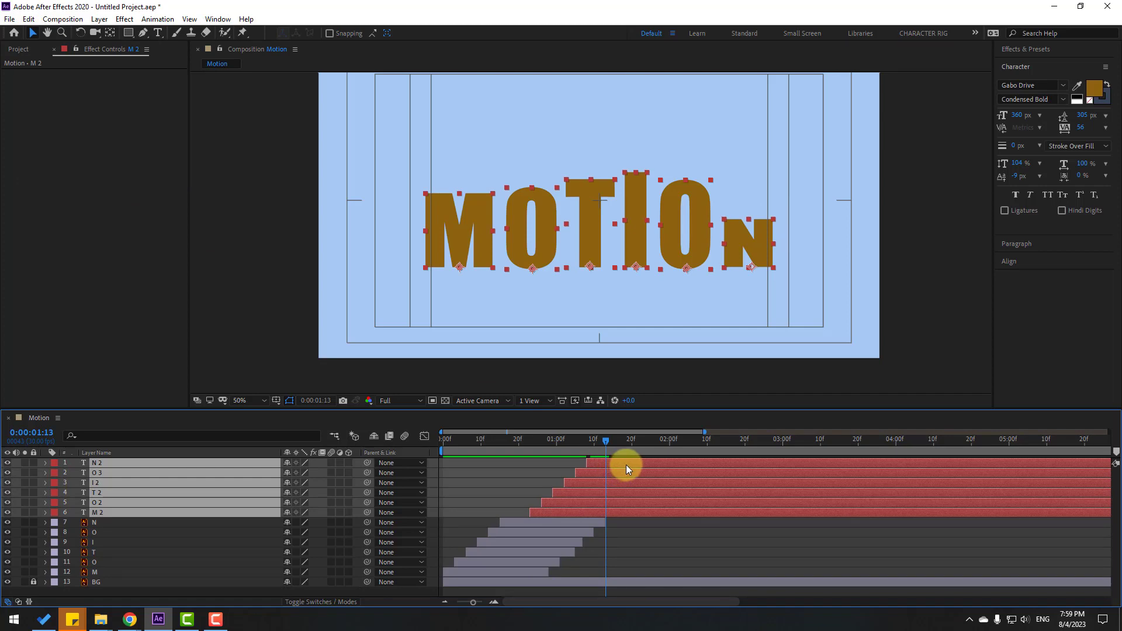
left_click_drag(626, 465, 620, 468)
scroll(553, 264, "down", 2)
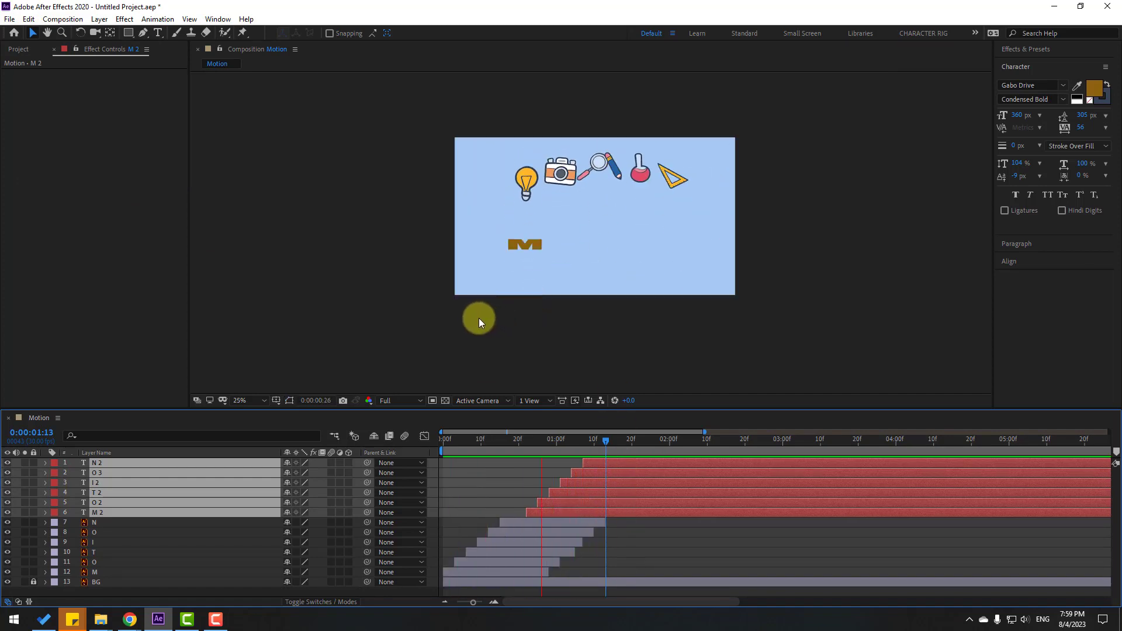
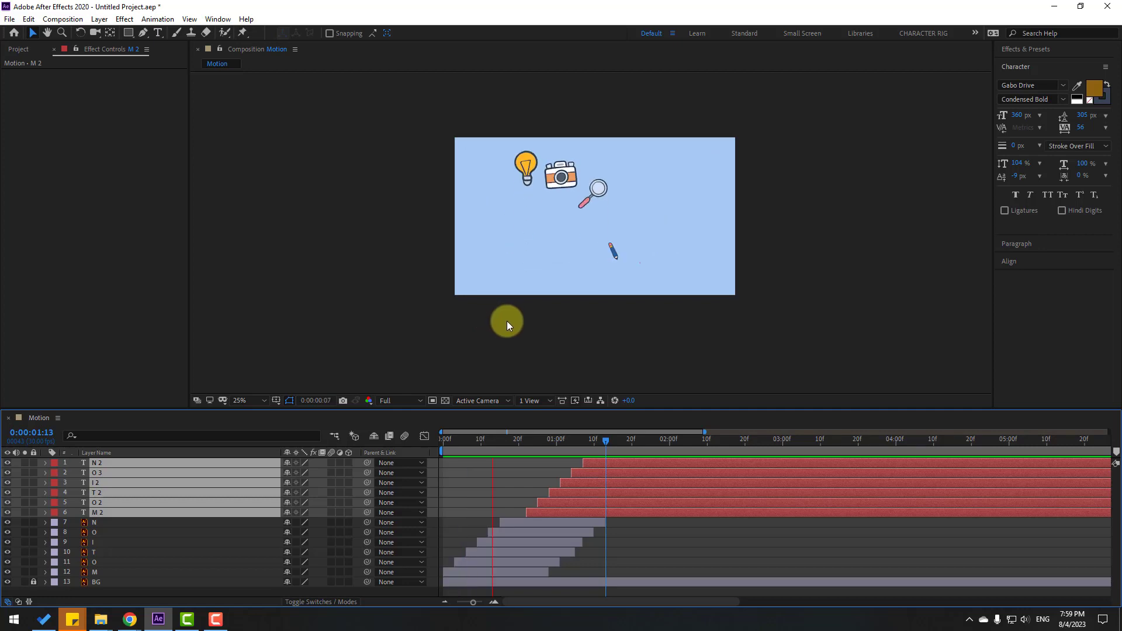
Stop the preview, zoom the viewer and move to frame 0:00:00:24, where the M begins forming.
scroll(528, 373, "up", 2)
left_click(543, 440)
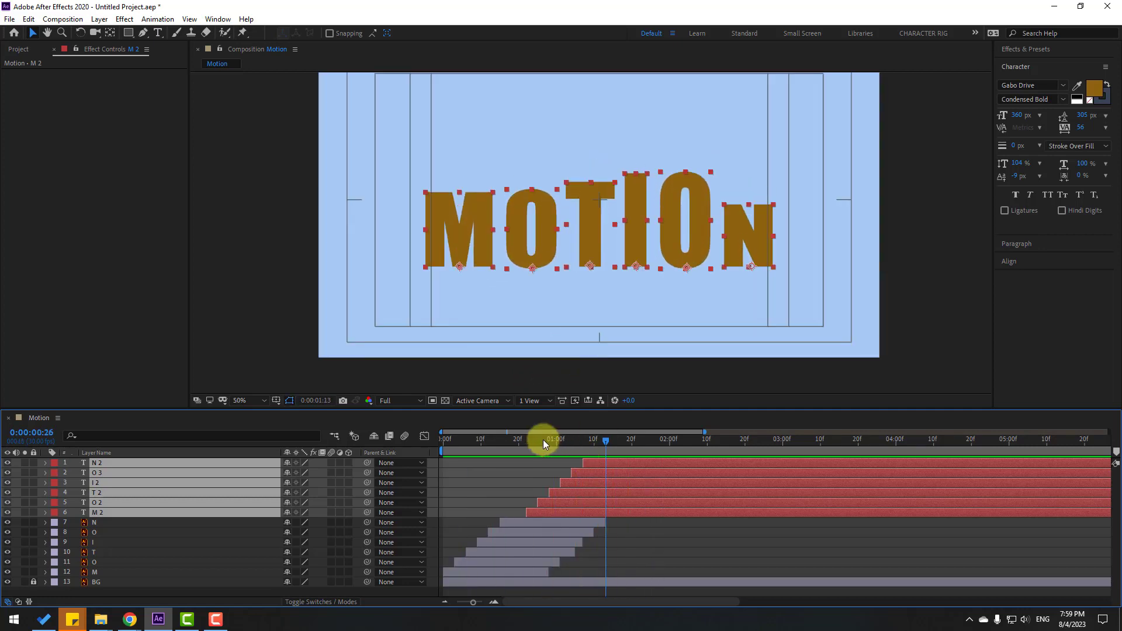
left_click(675, 554)
left_click(524, 440)
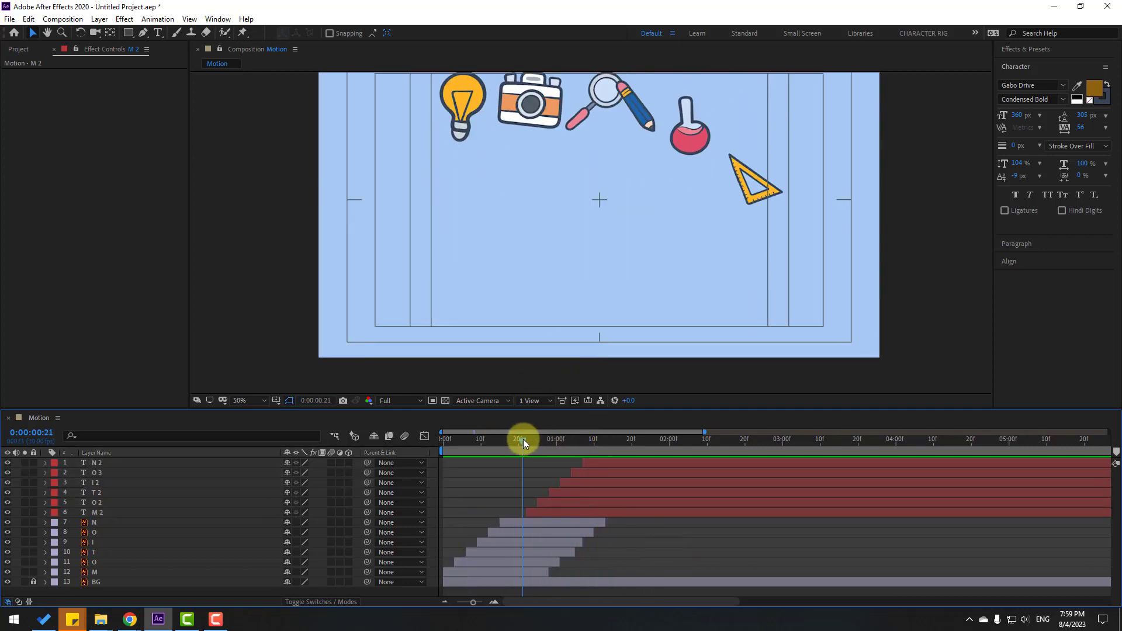
left_click_drag(524, 440, 534, 440)
Select the M 2 layer and set its stroke width to 10 px.
left_click(542, 515)
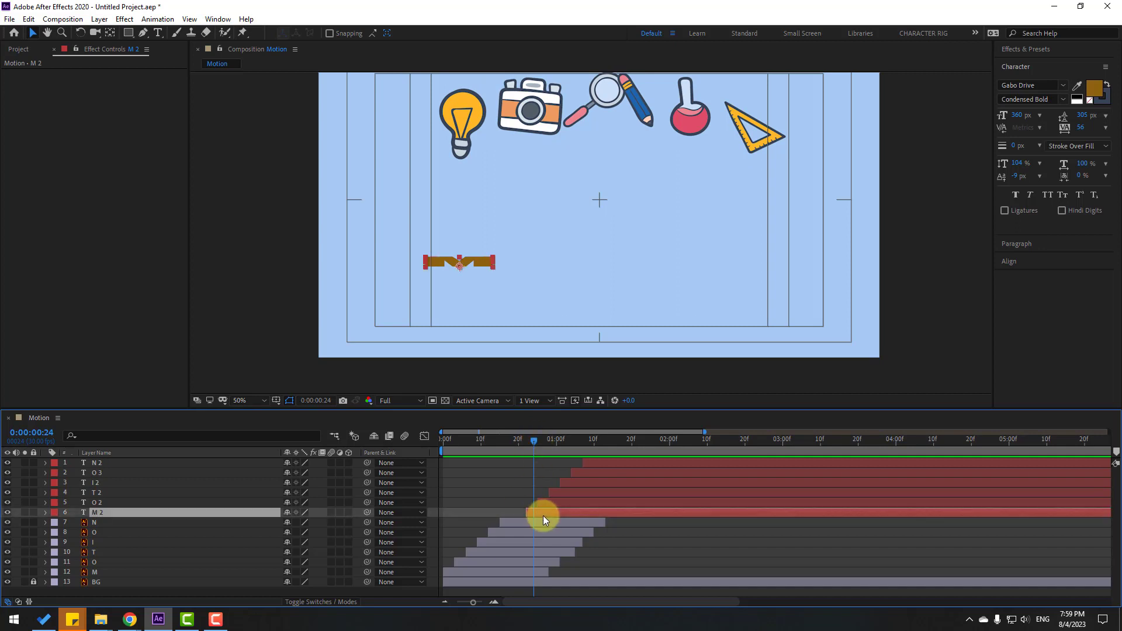
left_click_drag(549, 440, 542, 441)
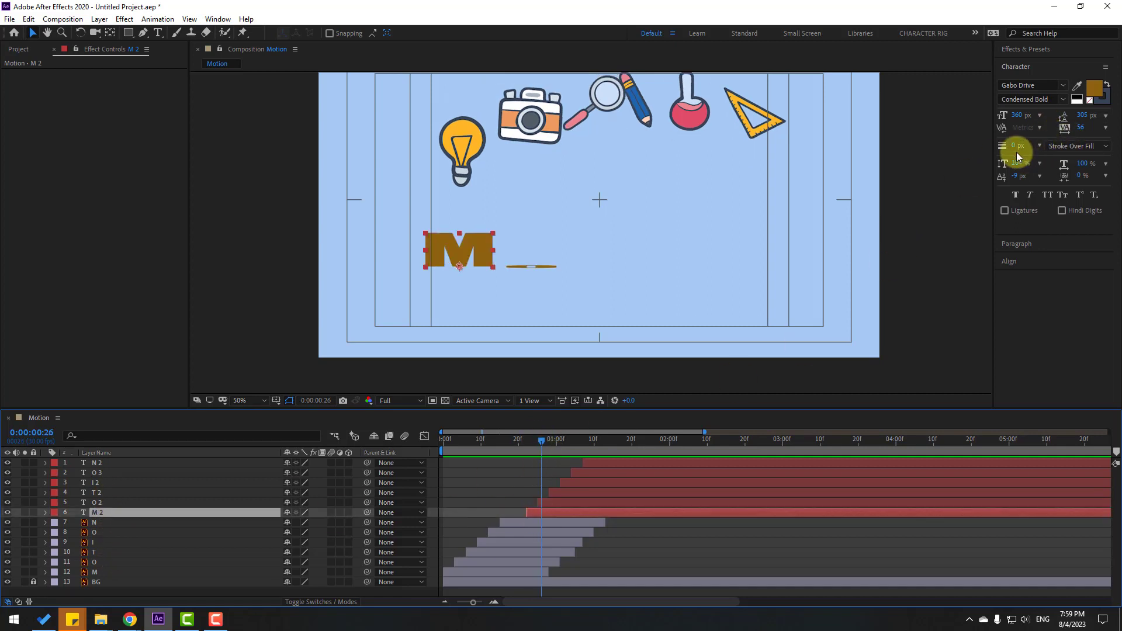
left_click_drag(1016, 148, 1019, 147)
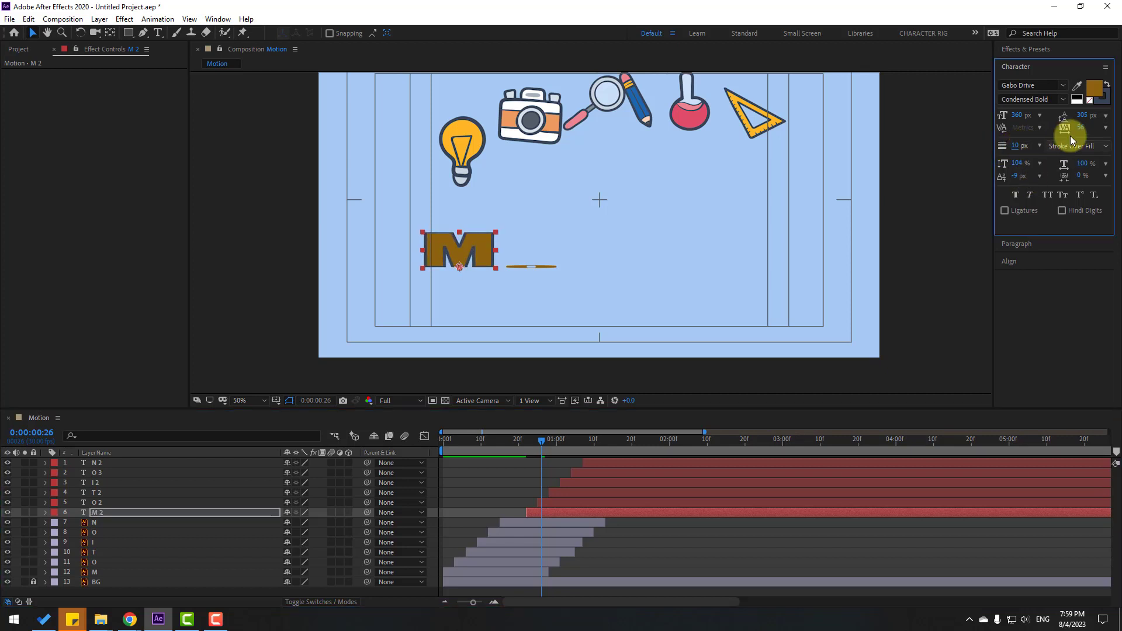
left_click(1106, 101)
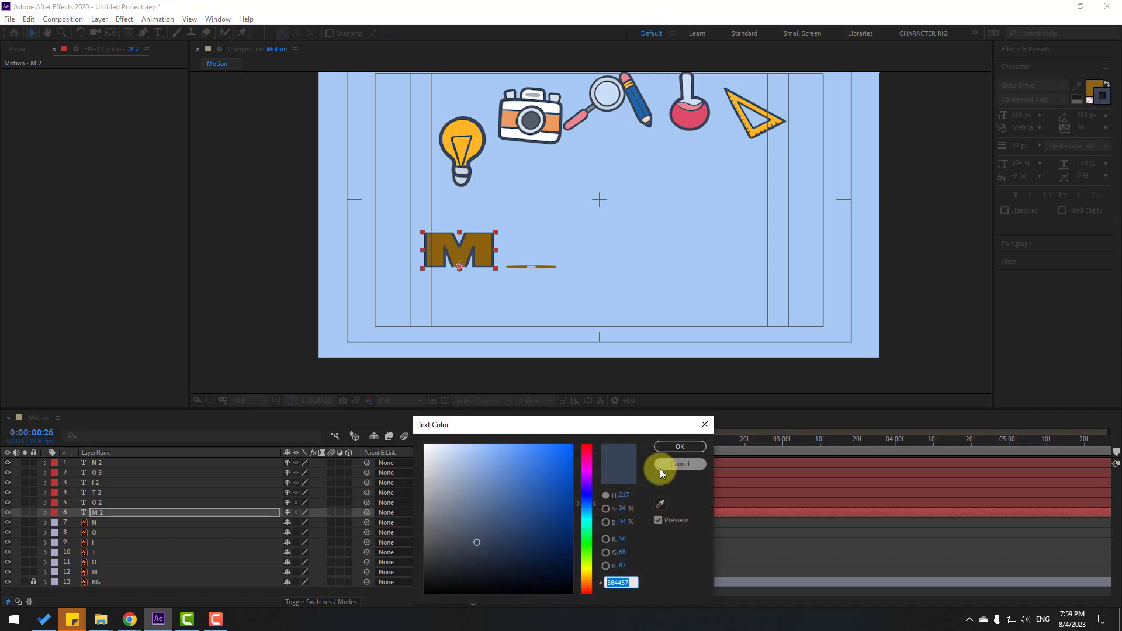
Set the M's stroke colour to the bulb's dark outline (#384457) with the eyedropper.
left_click(661, 504)
left_click(487, 118)
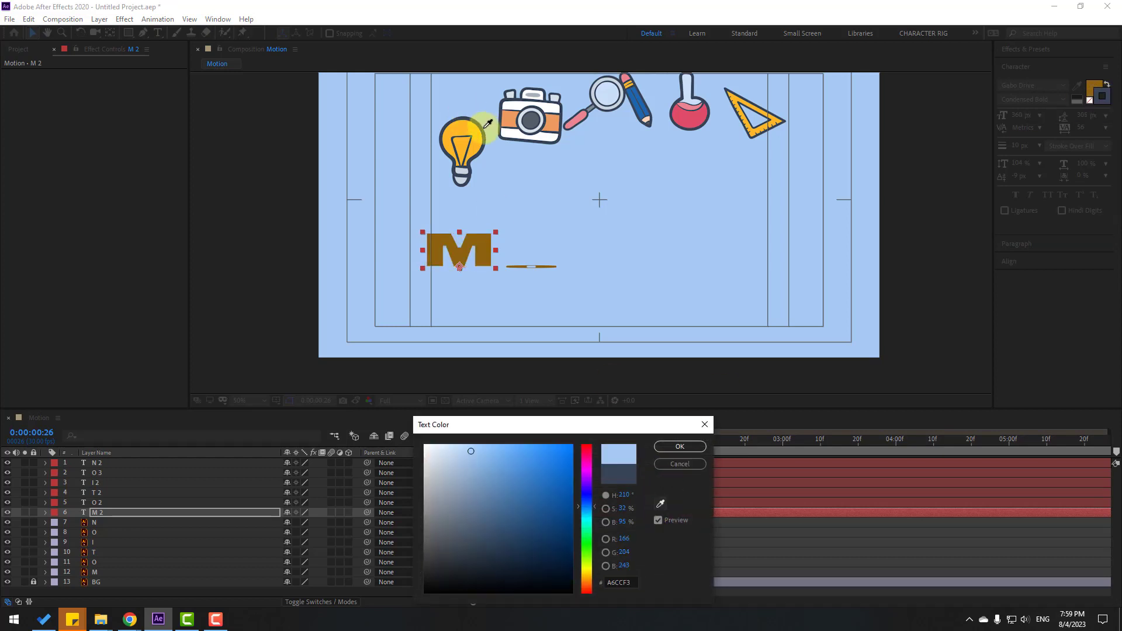
left_click(487, 124)
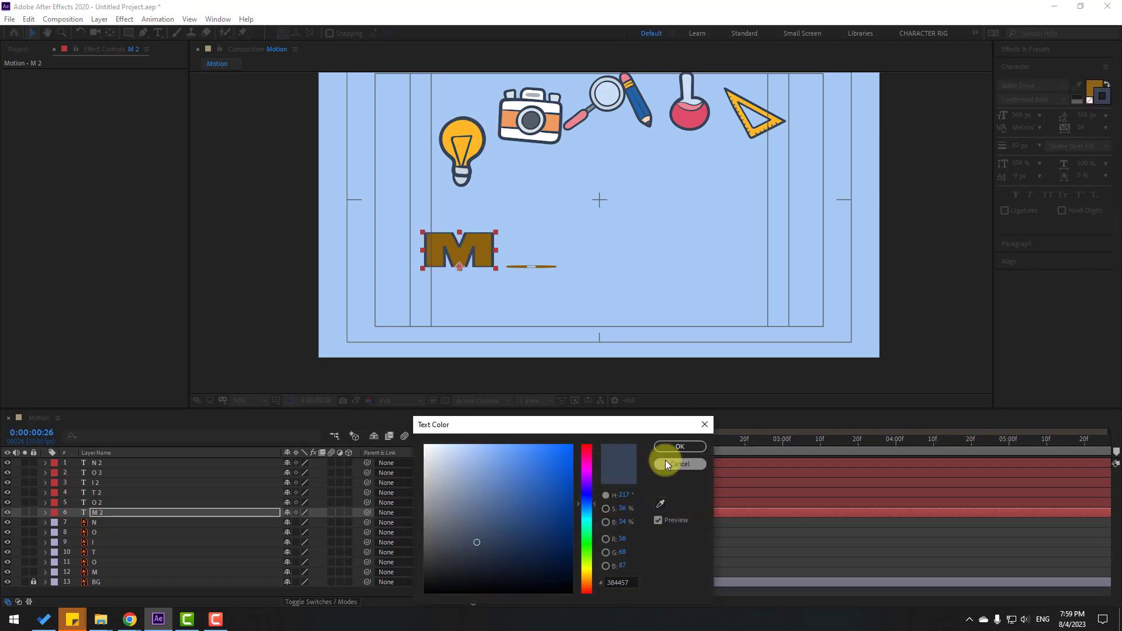
left_click(672, 448)
Fill the M with the light bulb's yellow and preview the animation.
mouse_move(528, 440)
left_mouse_down()
mouse_move(574, 430)
mouse_move(541, 431)
left_mouse_up()
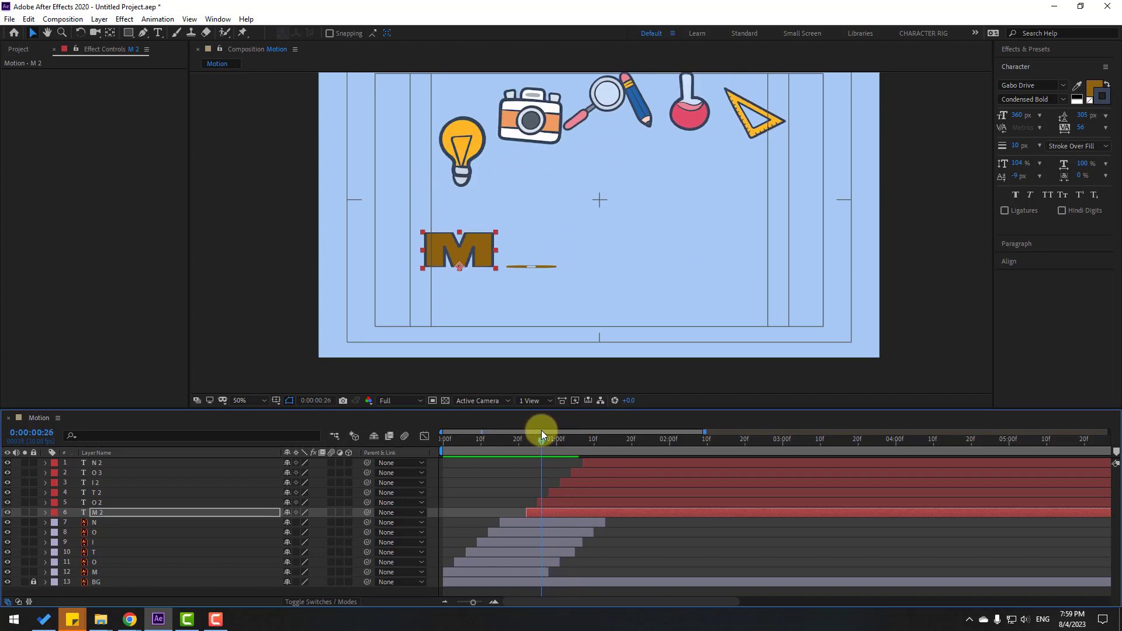
left_click(1094, 86)
left_click(1077, 85)
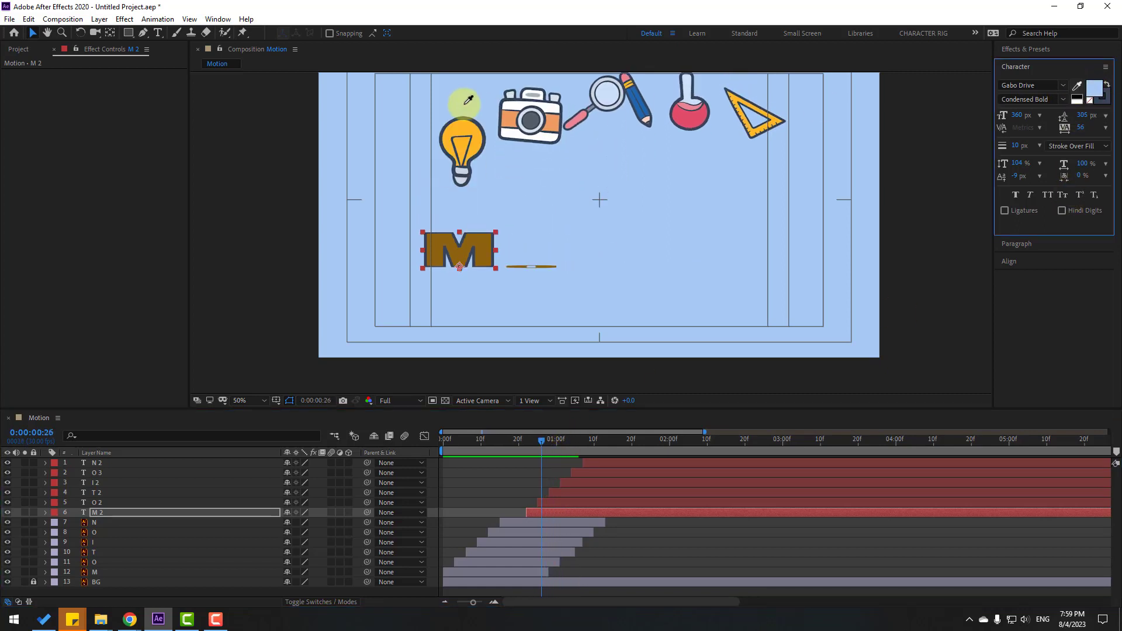
left_click(462, 132)
key("space")
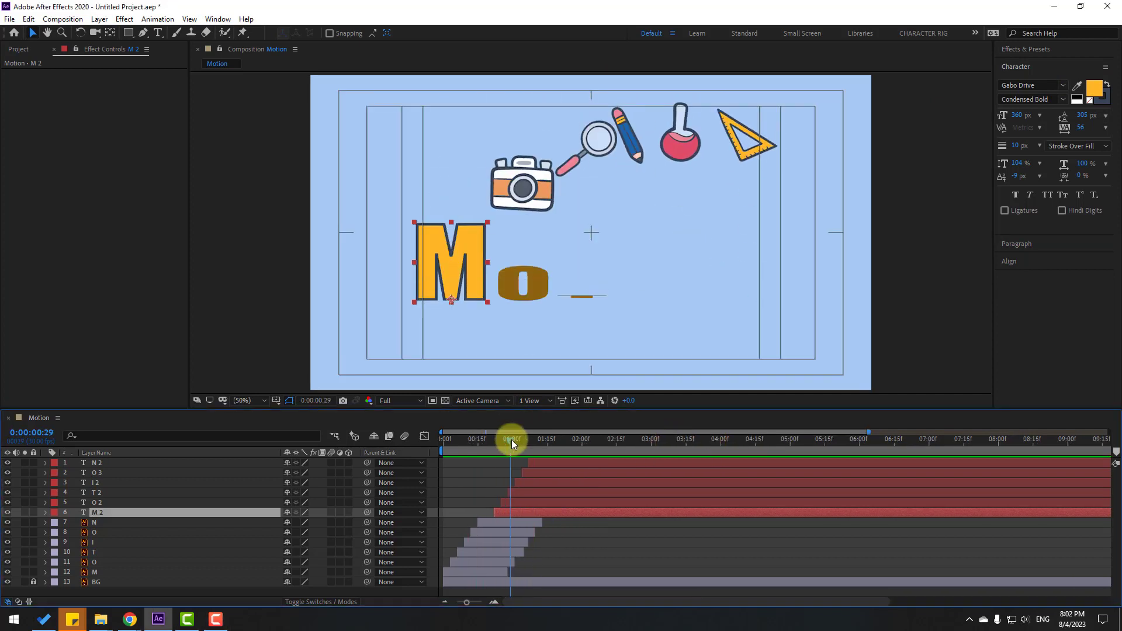
At the one-second frame, give the O 2 and M 2 letters 20 px outlines.
left_click(512, 440)
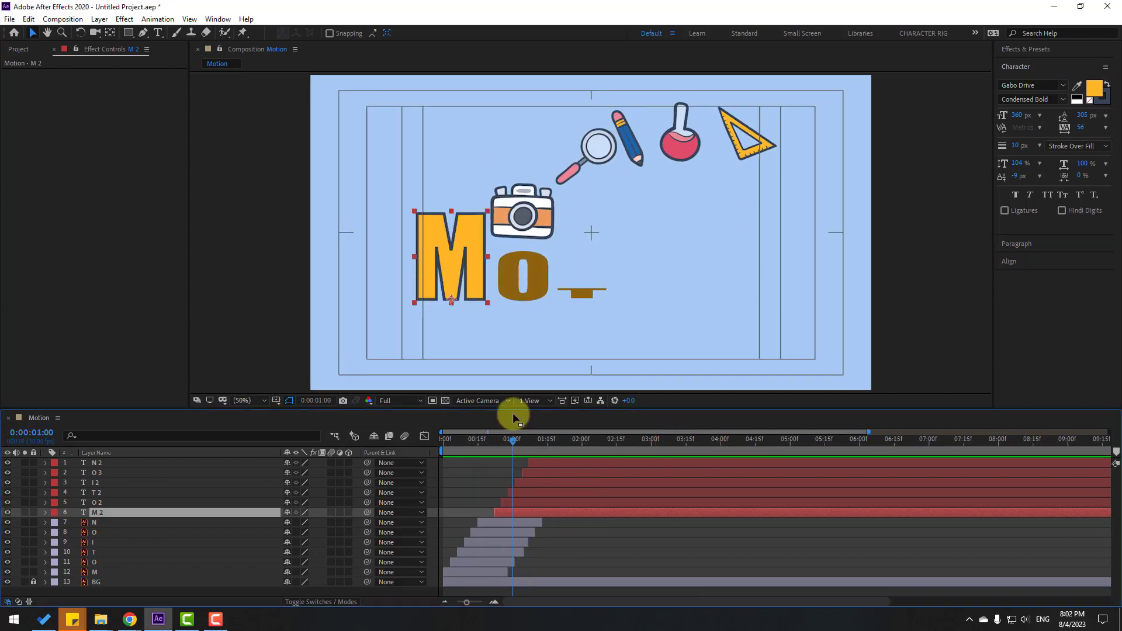
left_click(527, 290)
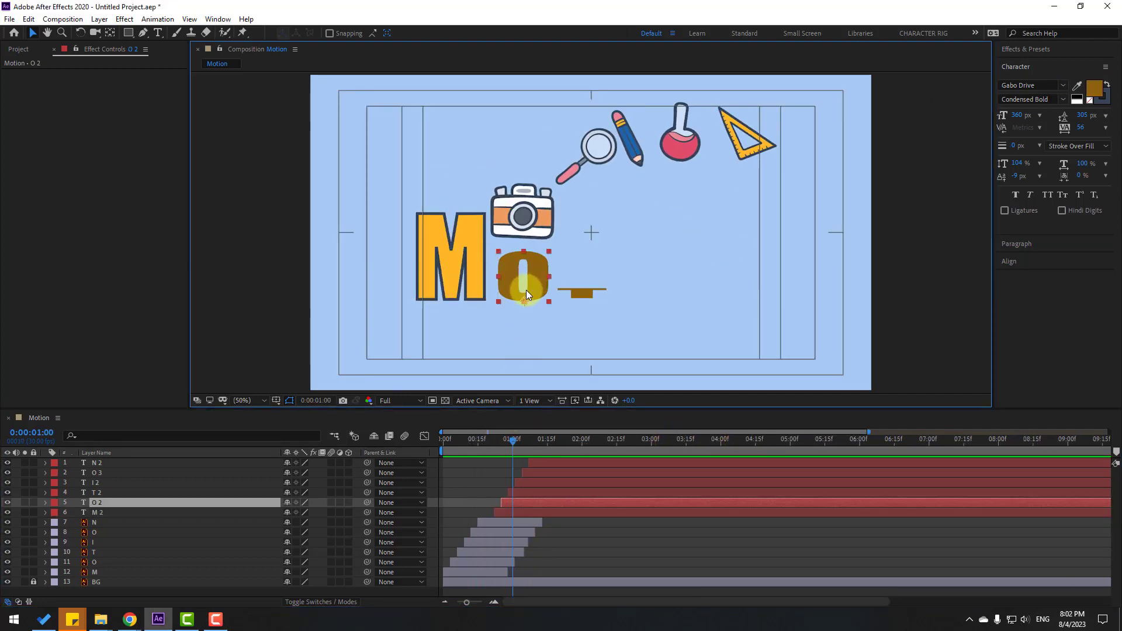
left_click(1015, 146)
type("10")
key("Return")
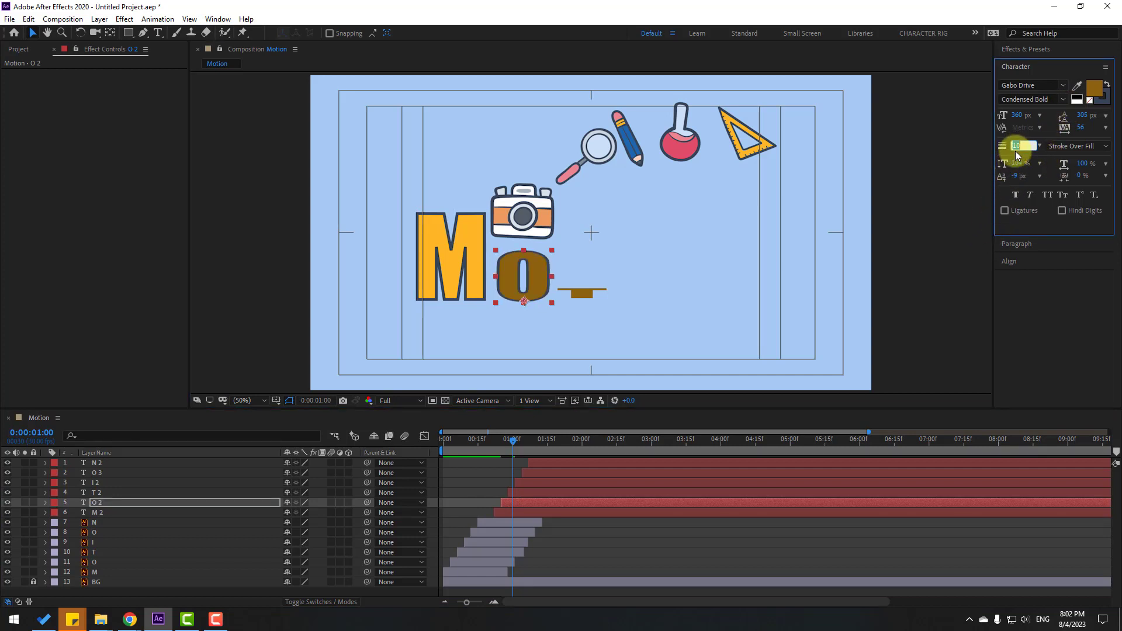
type("20")
key("Return")
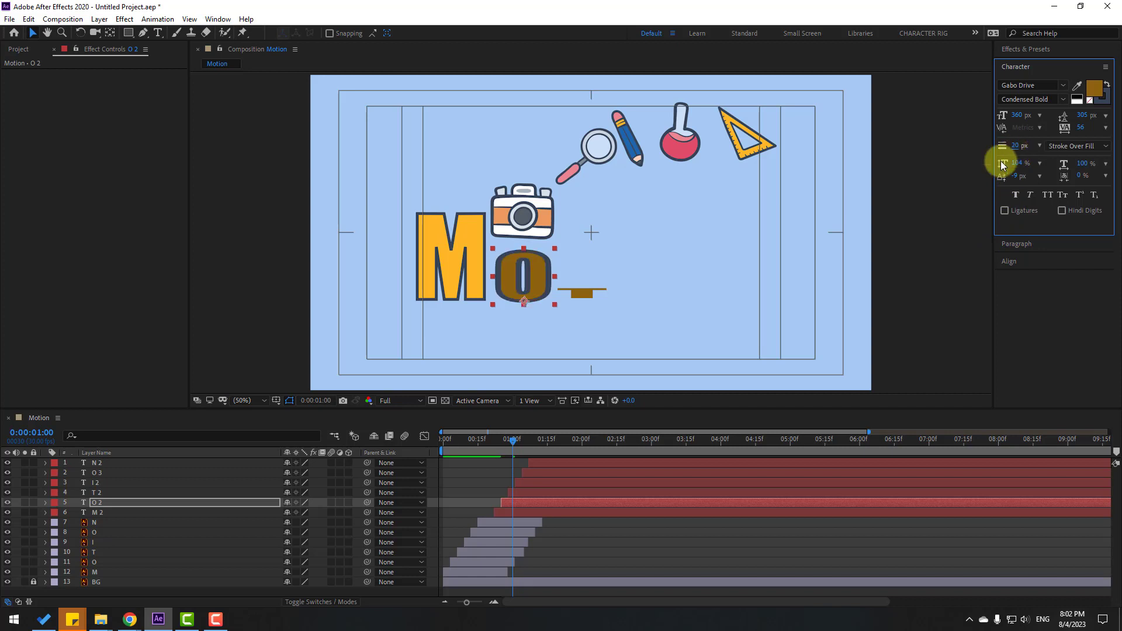
left_click(507, 512)
left_click(1014, 145)
type("20")
key("Return")
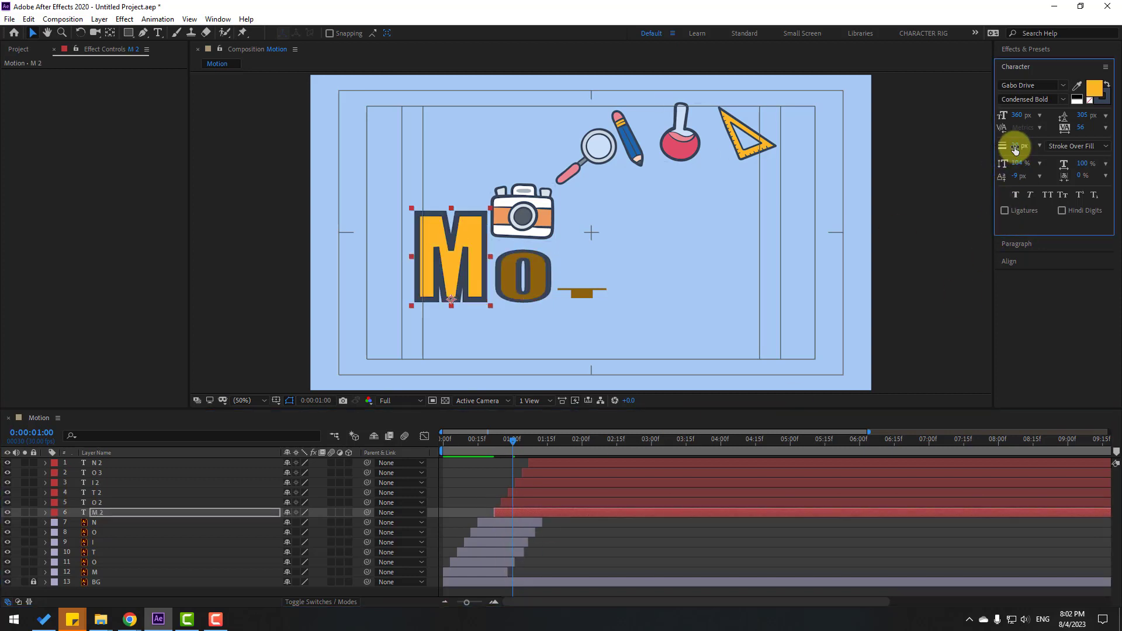
Fill the O with white sampled from the camera icon.
left_click(517, 502)
left_click(1077, 86)
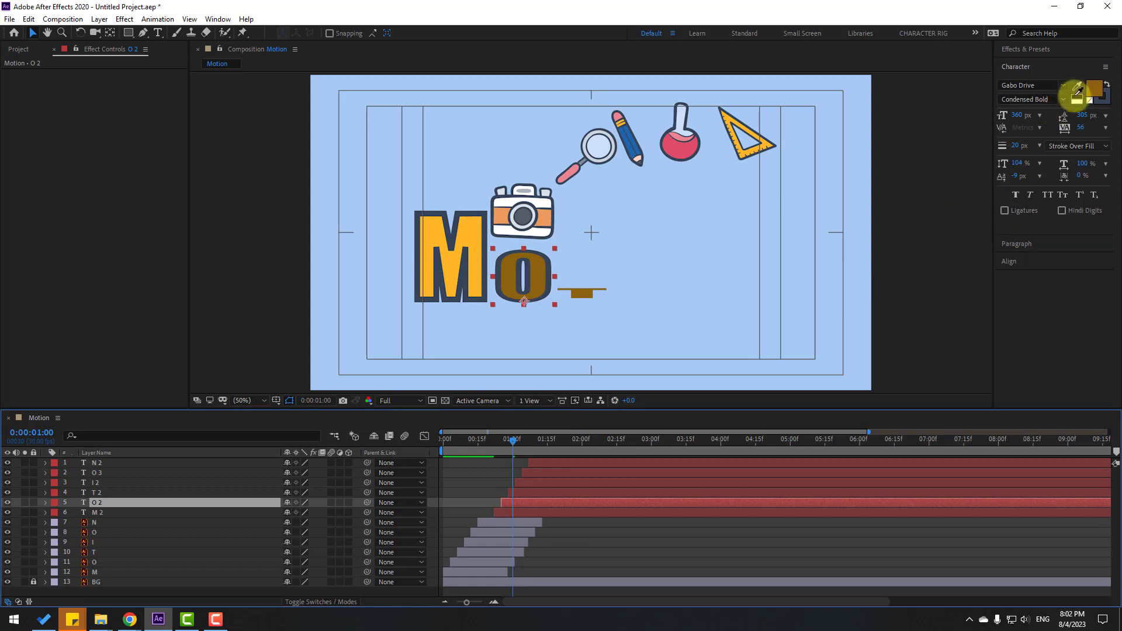
left_click(504, 218)
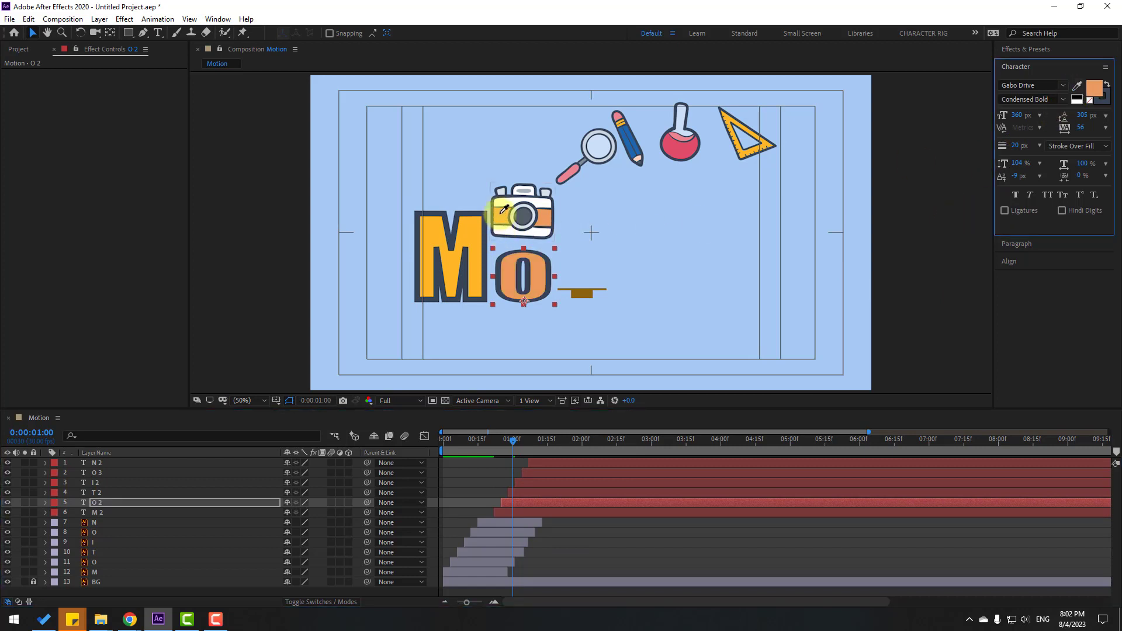
left_click(1077, 86)
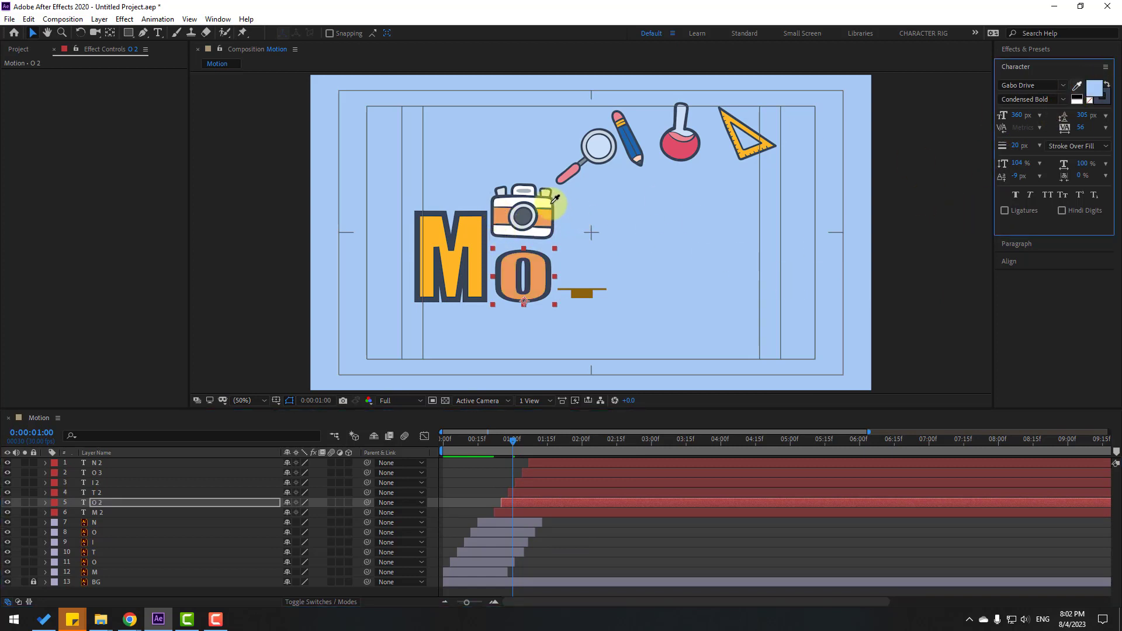
left_click(548, 200)
left_click(593, 567)
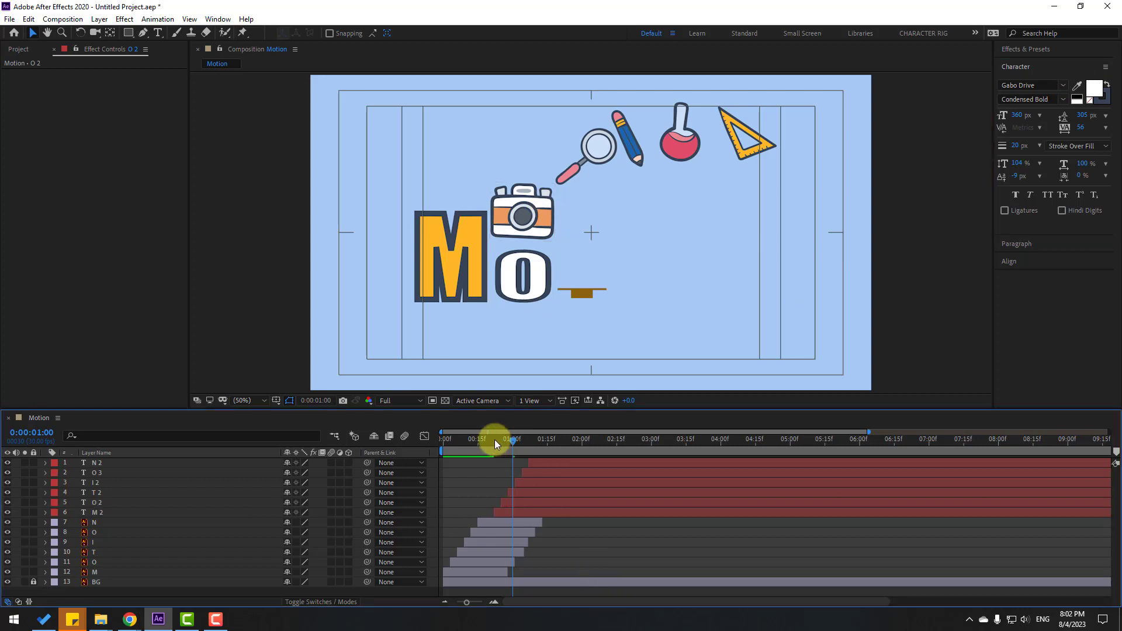
left_click_drag(495, 440, 522, 443)
Give the T 2 letter a 20 px outline and the pencil eraser's pink fill.
left_click(584, 293)
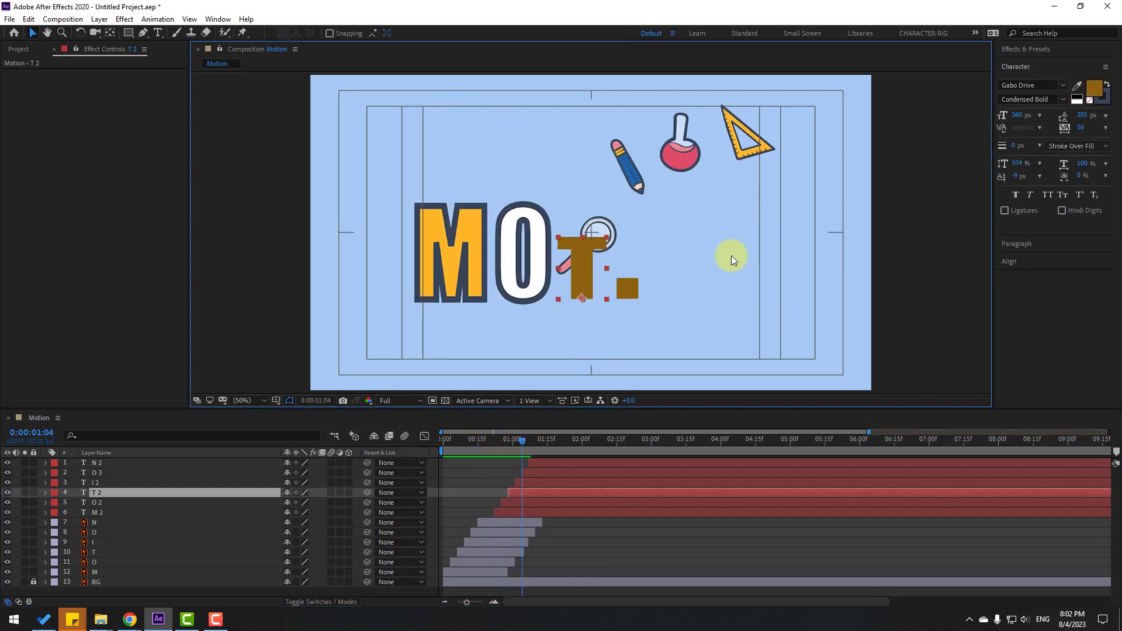
key("Page_Up")
left_click(1014, 146)
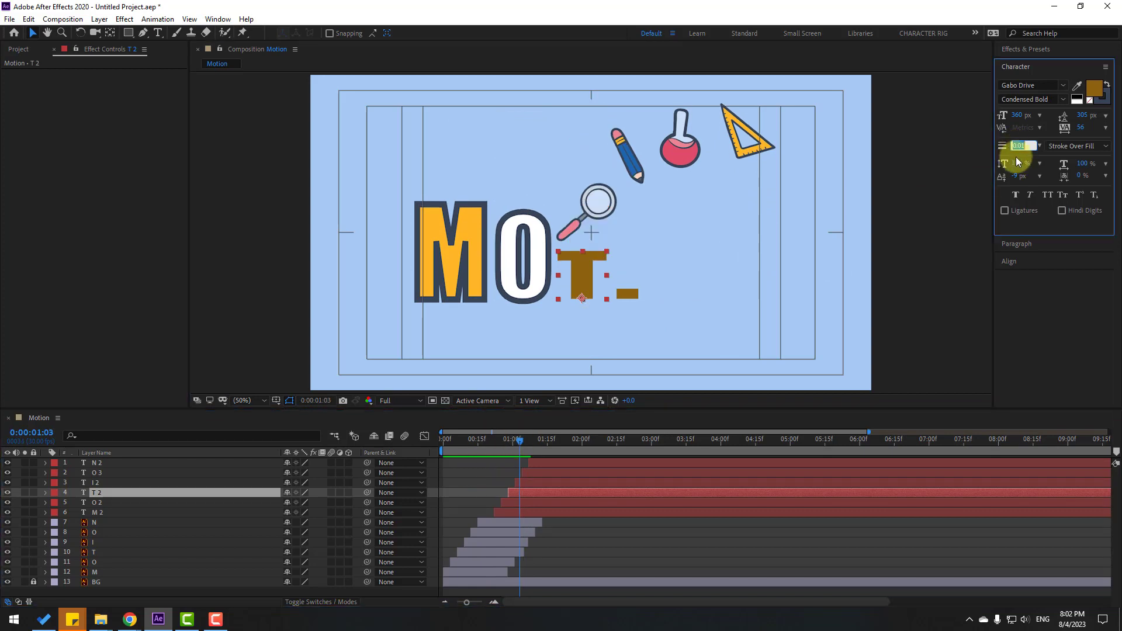
type("20")
key("Return")
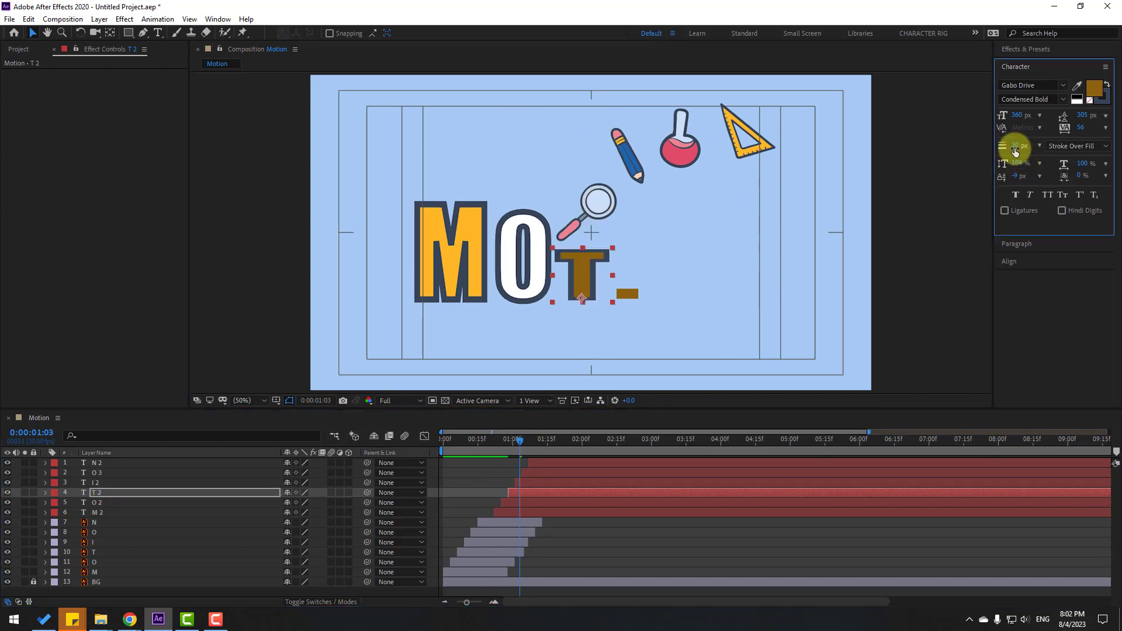
left_click(1077, 85)
left_click(579, 219)
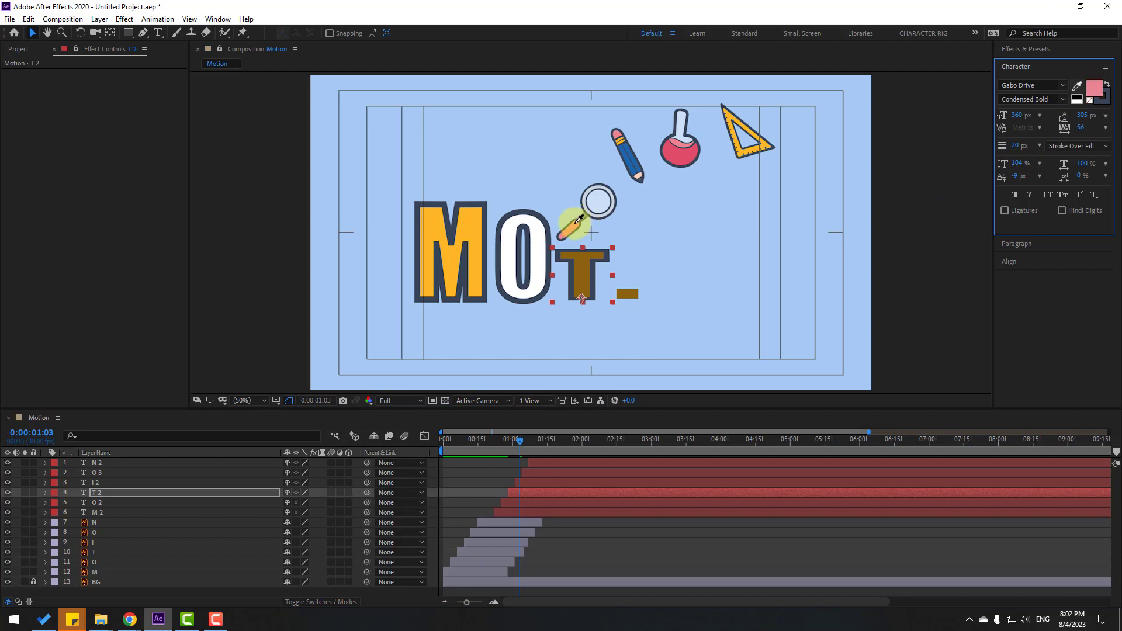
left_click_drag(509, 441, 527, 443)
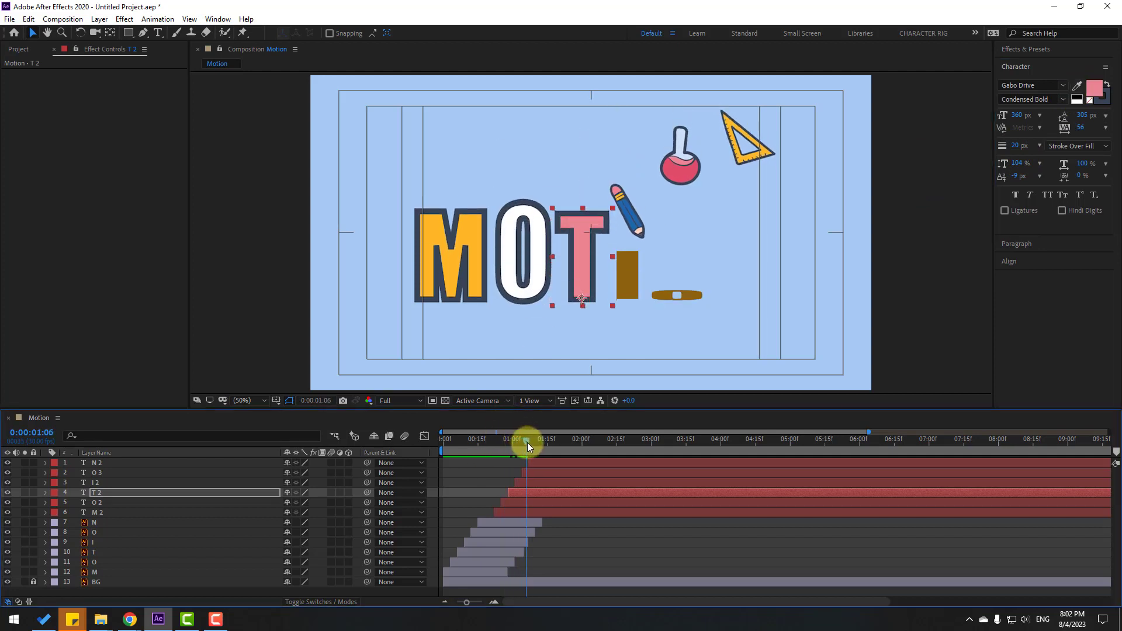
Give the I a 20 px outline and a fill colour sampled from the canvas.
left_click(624, 280)
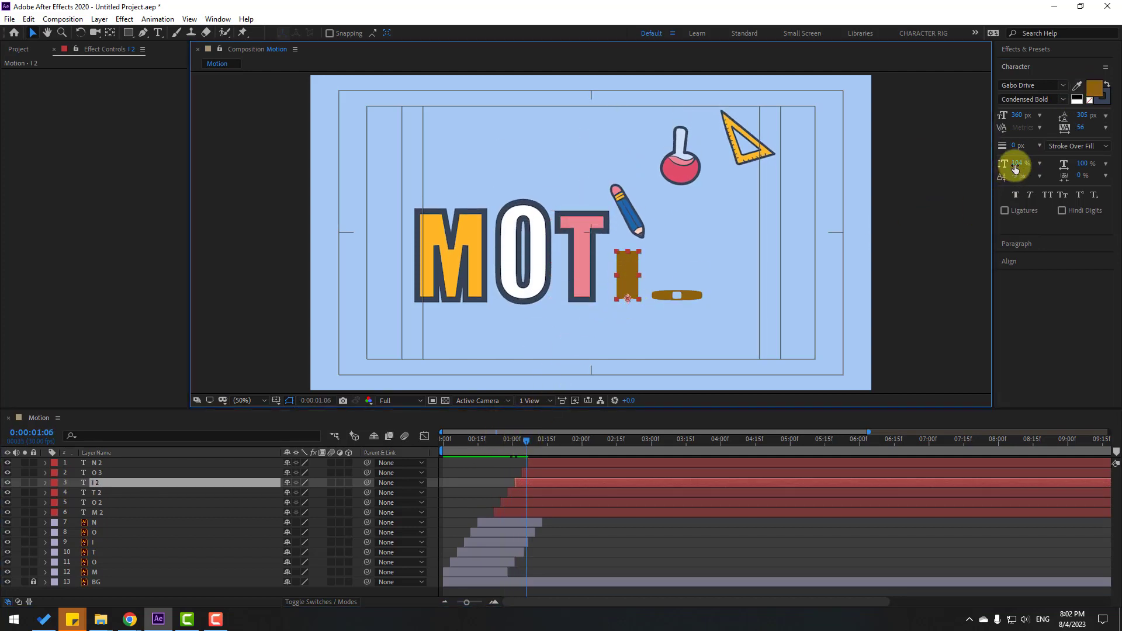
left_click(1018, 146)
key("Return")
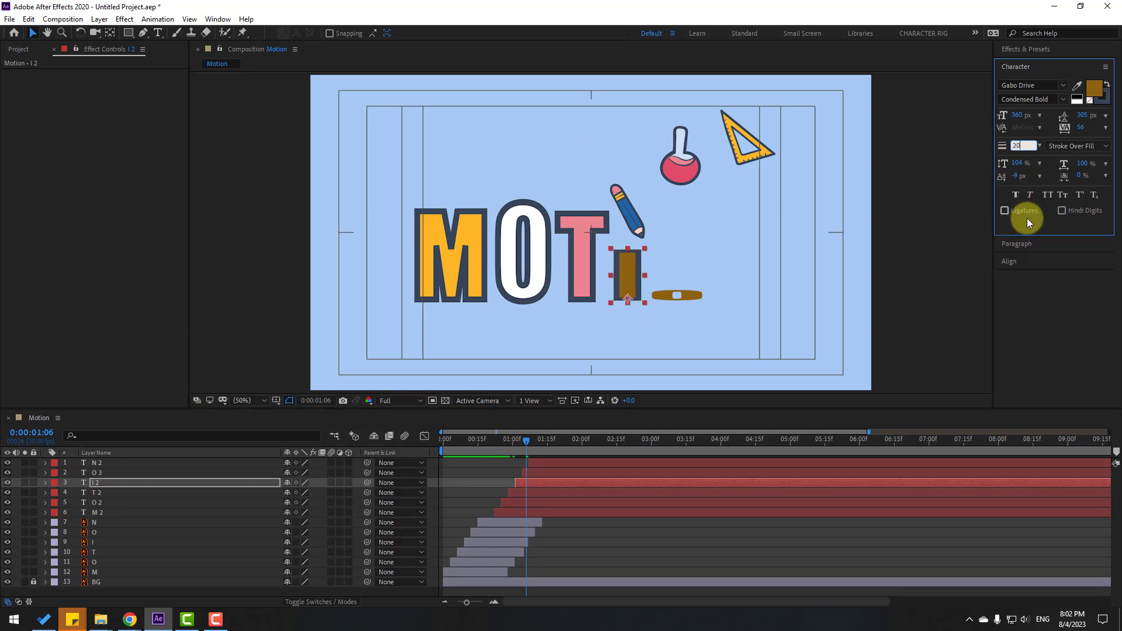
mouse_move(1079, 89)
left_mouse_down()
mouse_move(716, 240)
mouse_move(640, 231)
left_mouse_up()
left_click(598, 482, "ctrl")
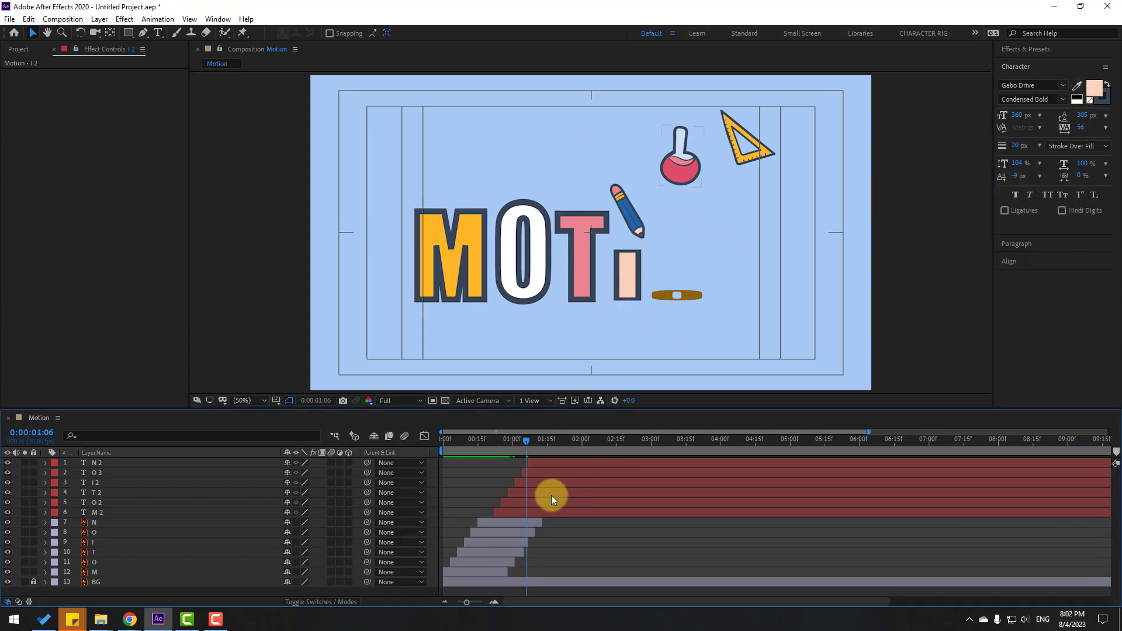
left_click_drag(525, 447, 530, 446)
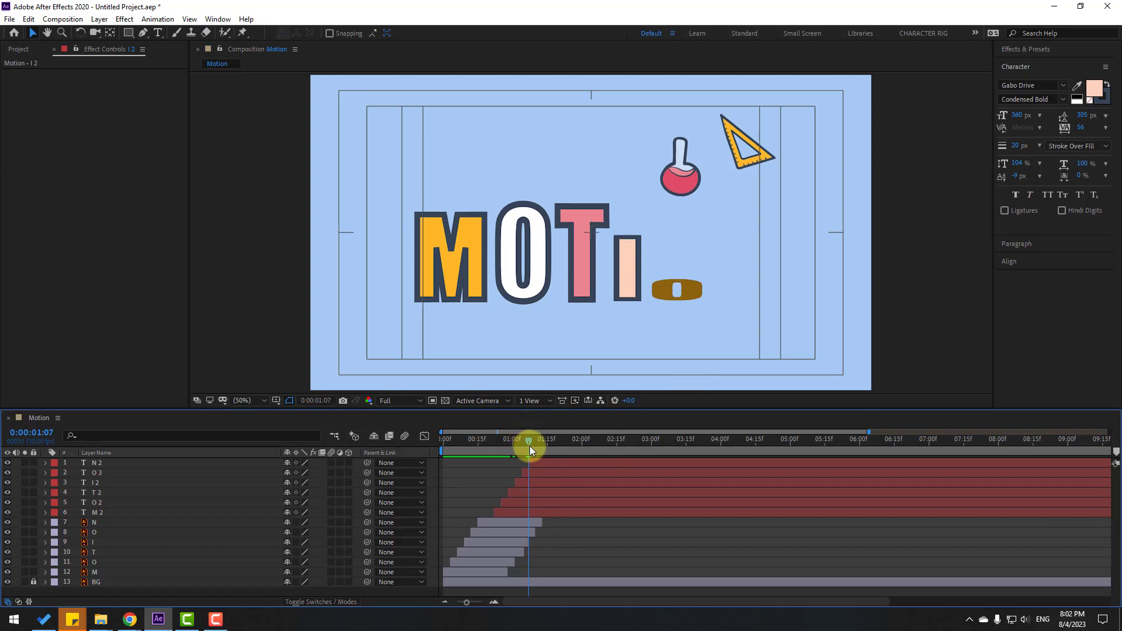
Fill the second O with the flask's pink and the N with the triangle's yellow.
left_click(689, 292)
left_click(1079, 87)
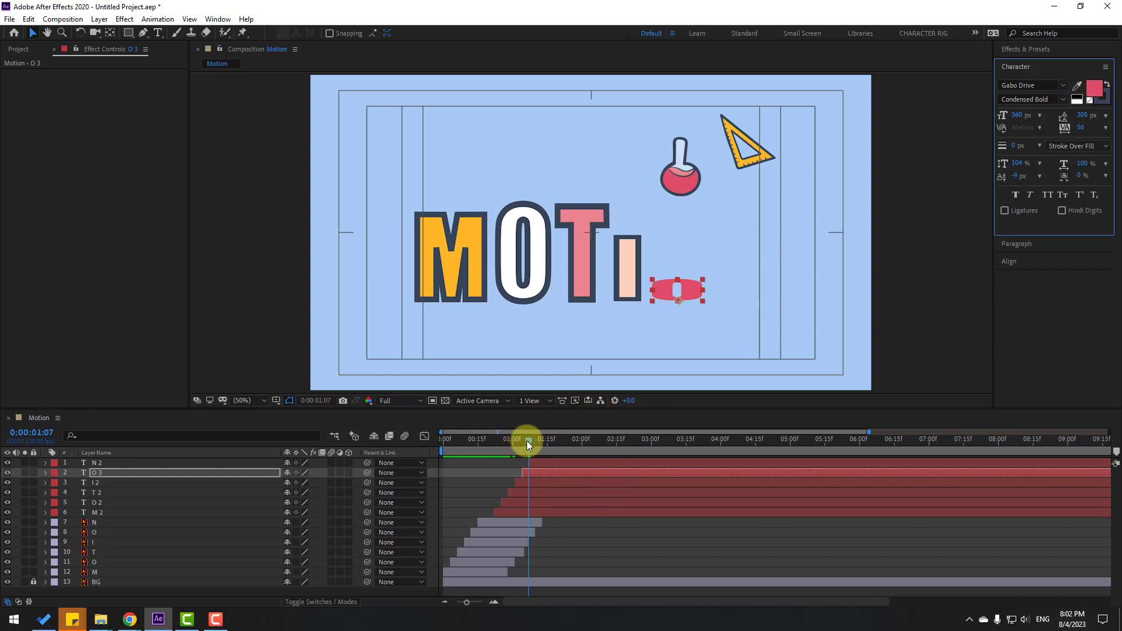
left_click_drag(528, 441, 538, 441)
left_click(726, 283)
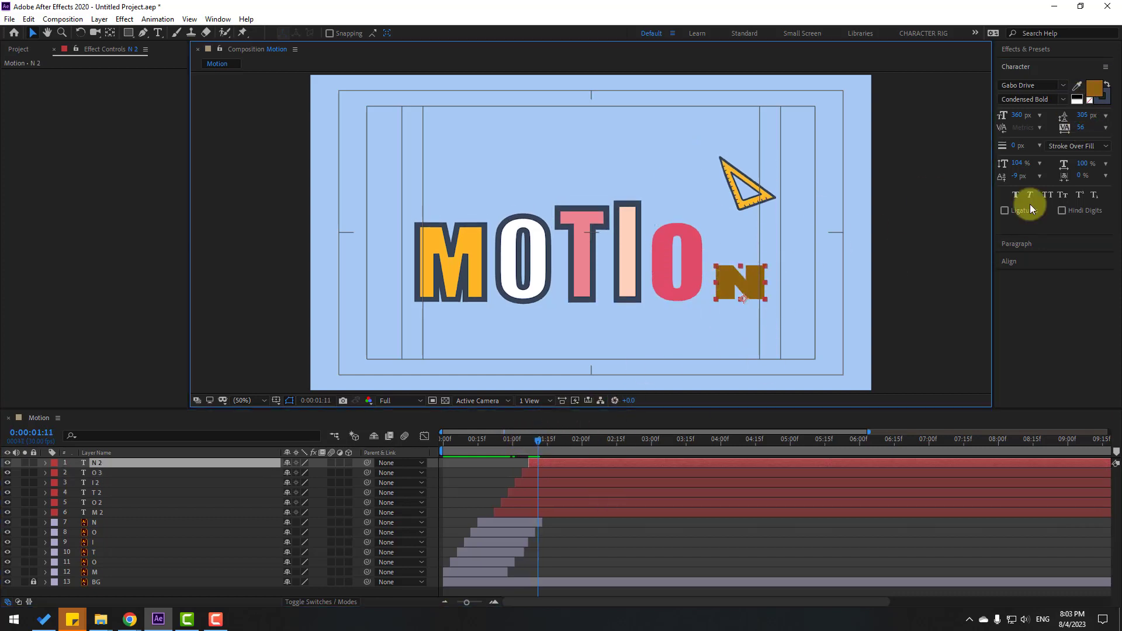
left_click(1077, 85)
left_click(764, 193)
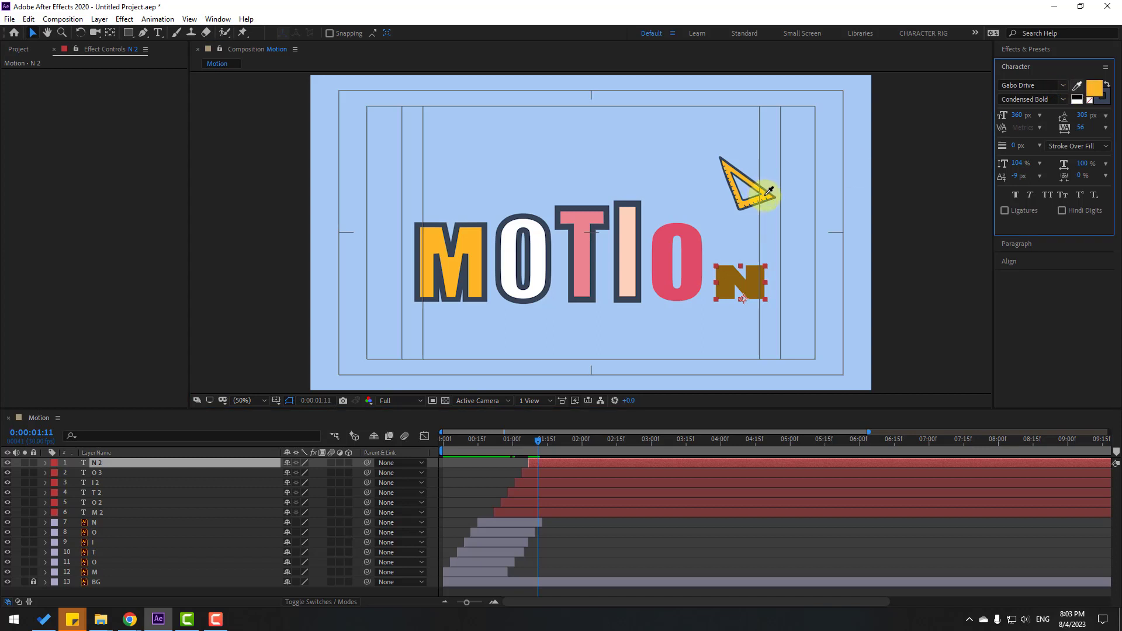
left_click(599, 545)
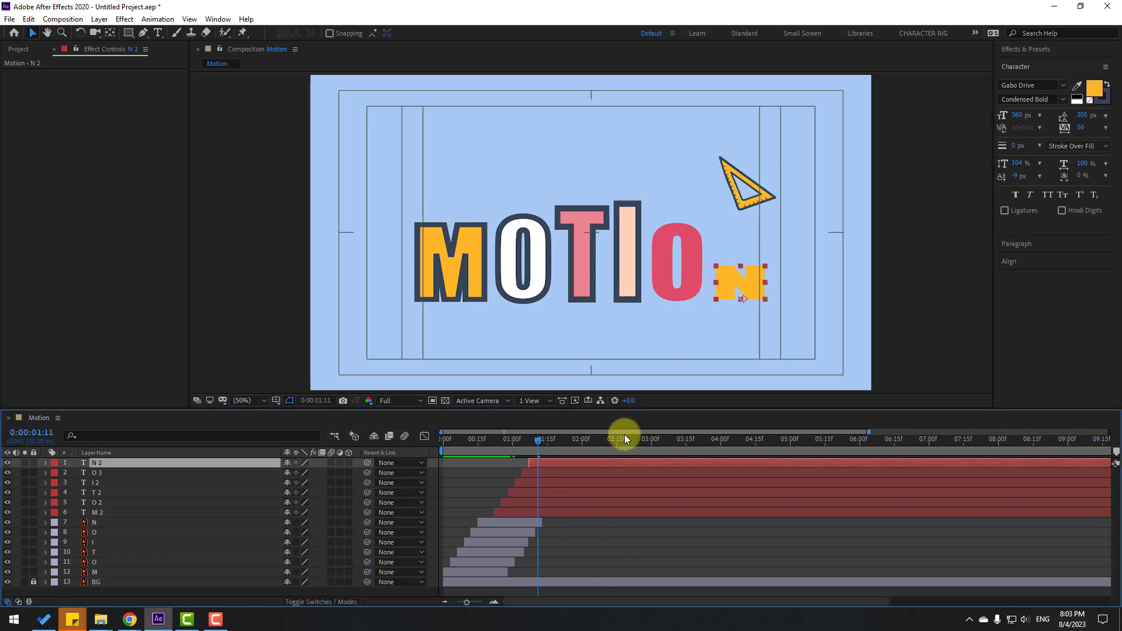
Give the N and second O 20 px dark outlines, then preview the animation.
left_click_drag(1013, 146, 1024, 186)
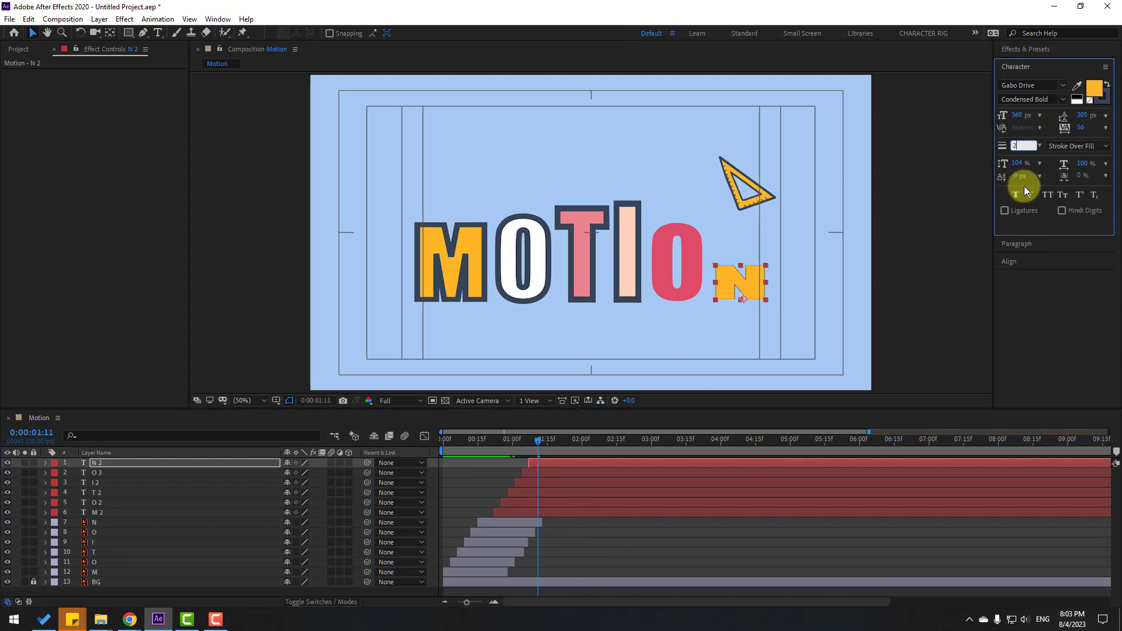
left_click(696, 262)
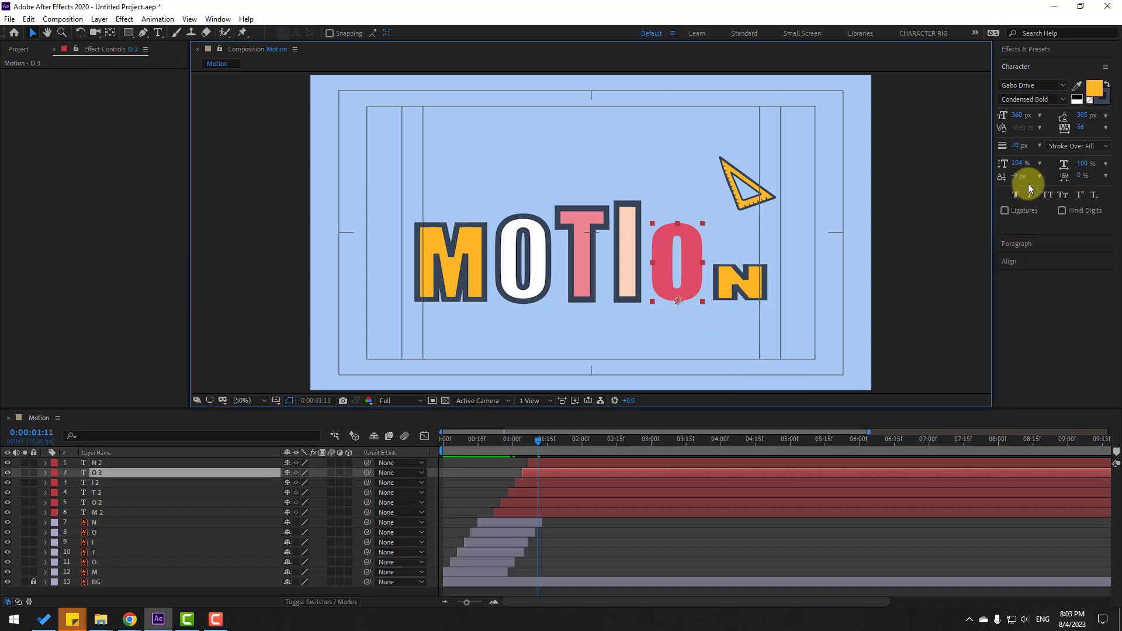
left_click(1018, 146)
left_click(648, 535)
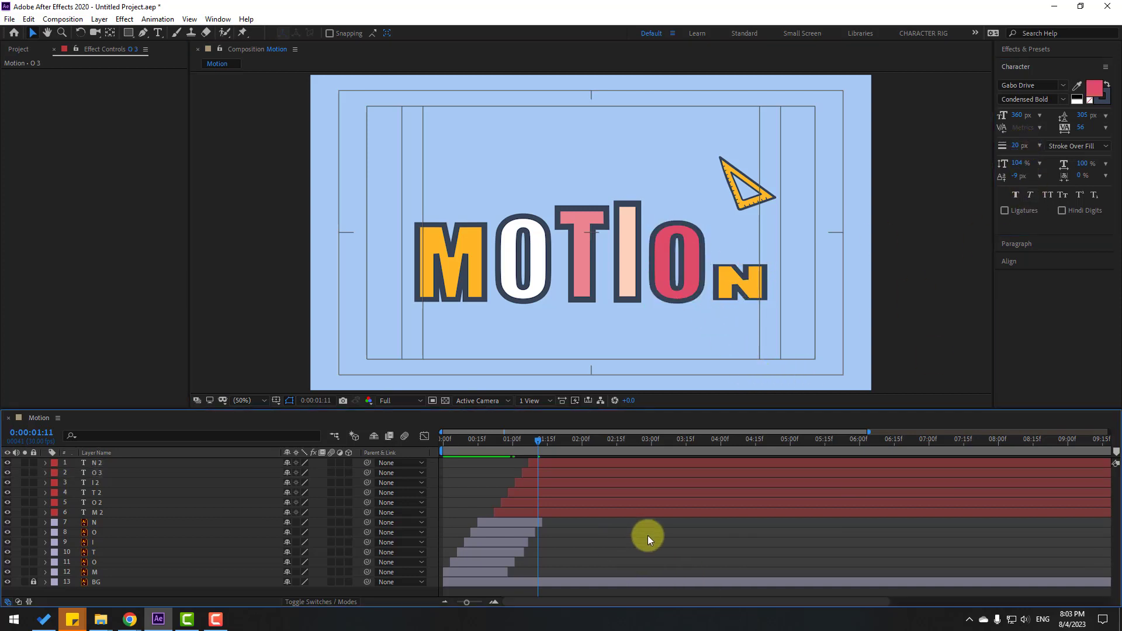
key("space")
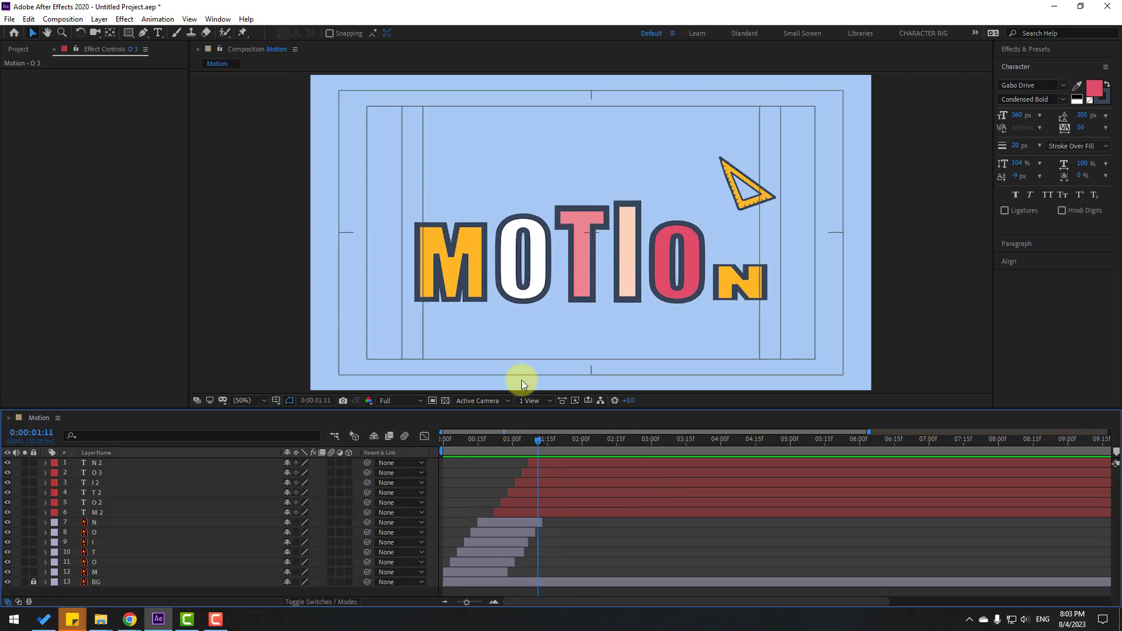
left_click(478, 439)
Enable motion blur on all letter and icon layers and preview the blurred animation.
key("ctrl+a")
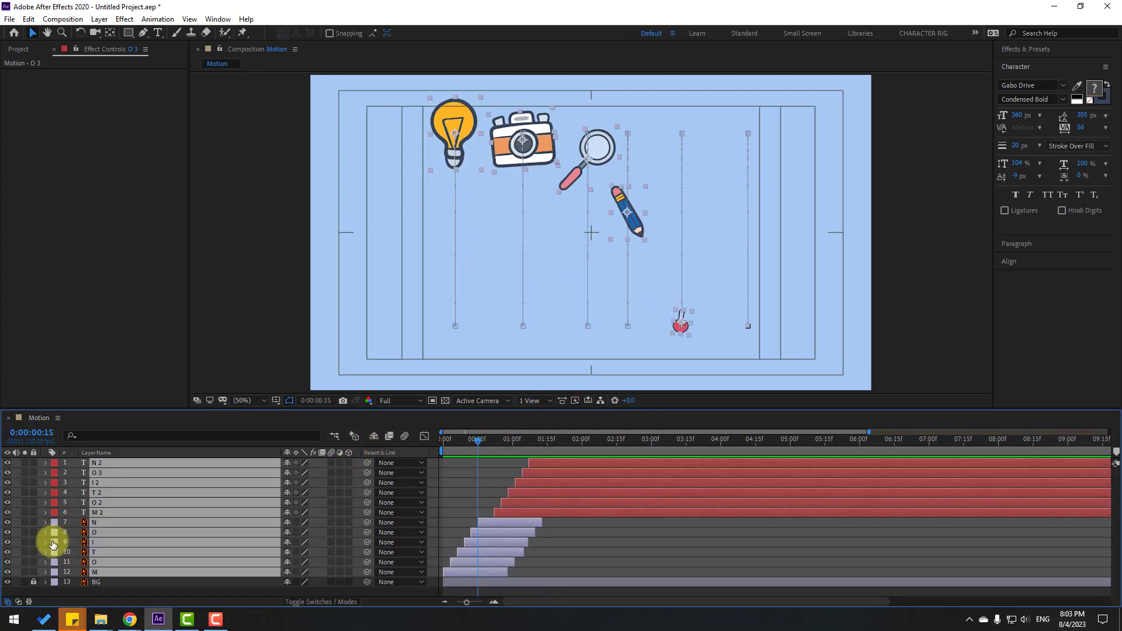
left_click(328, 462)
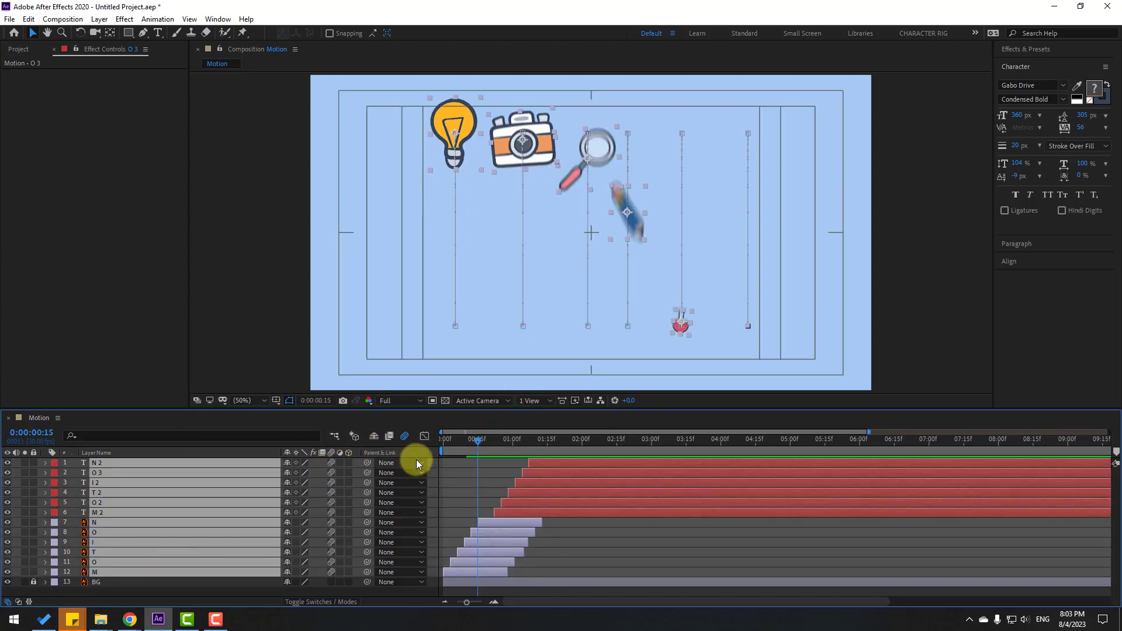
key("space")
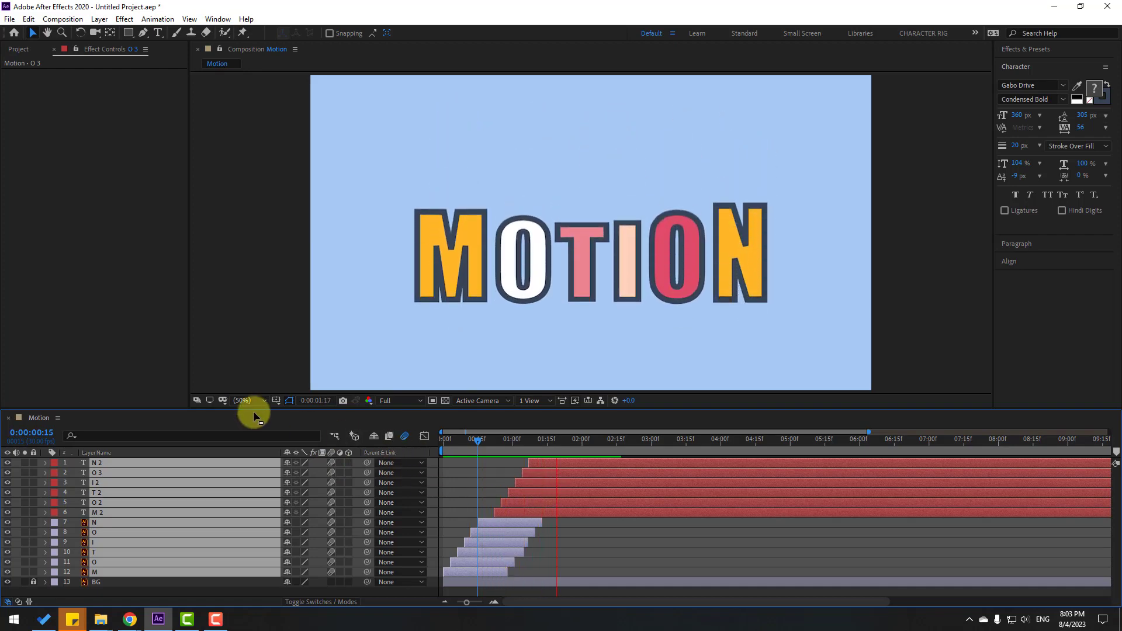
left_click(246, 401)
left_click(279, 206)
key("space")
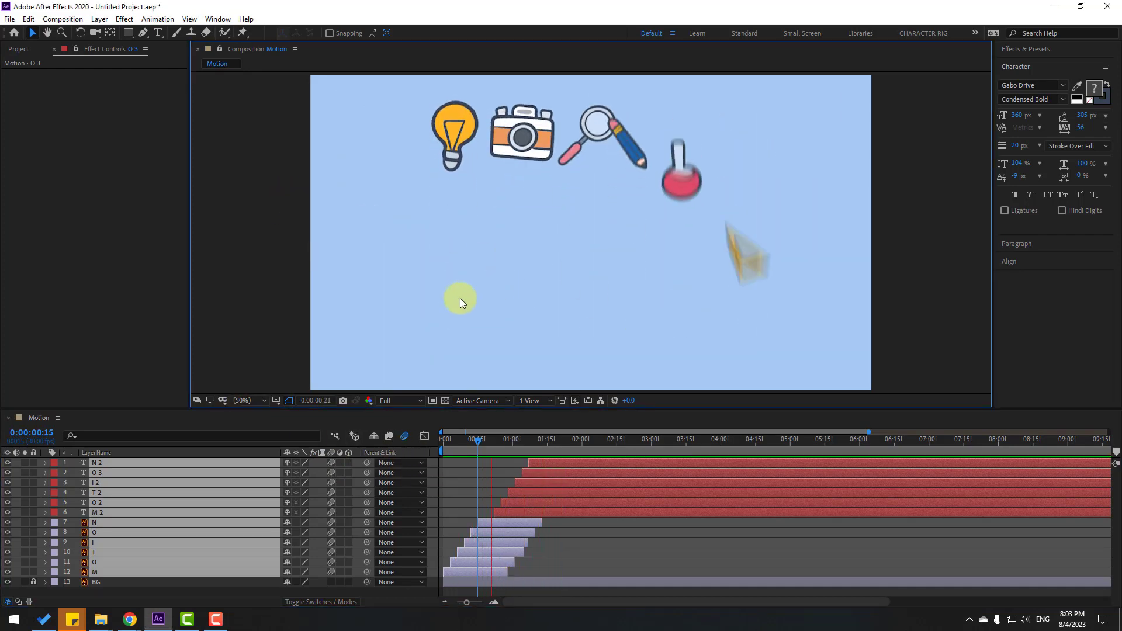
mouse_move(472, 430)
left_mouse_down()
mouse_move(528, 443)
mouse_move(441, 444)
mouse_move(486, 444)
left_mouse_up()
left_click(492, 460)
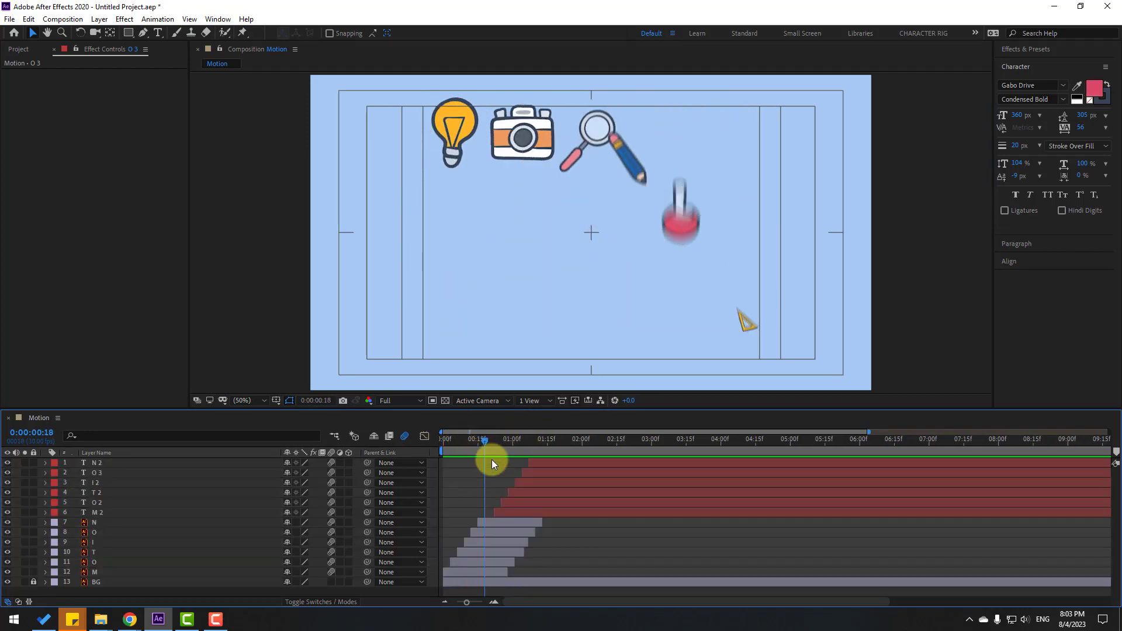
Add the Particle Fireworks preset from Animation Composer 3's Shape Elements to the composition.
left_click(218, 19)
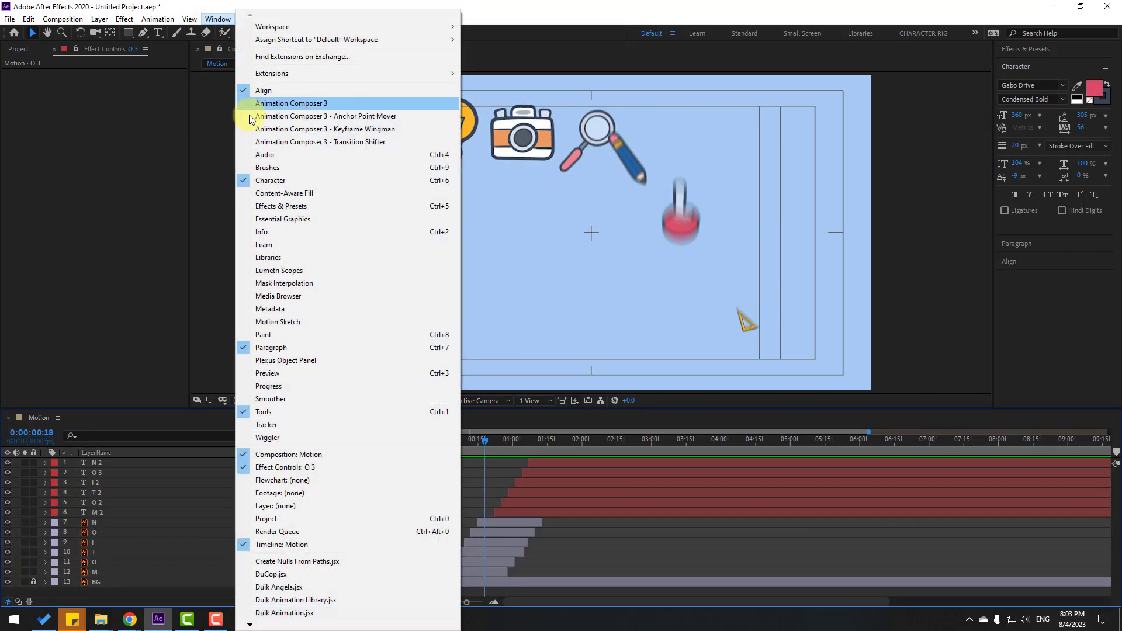
left_click(320, 104)
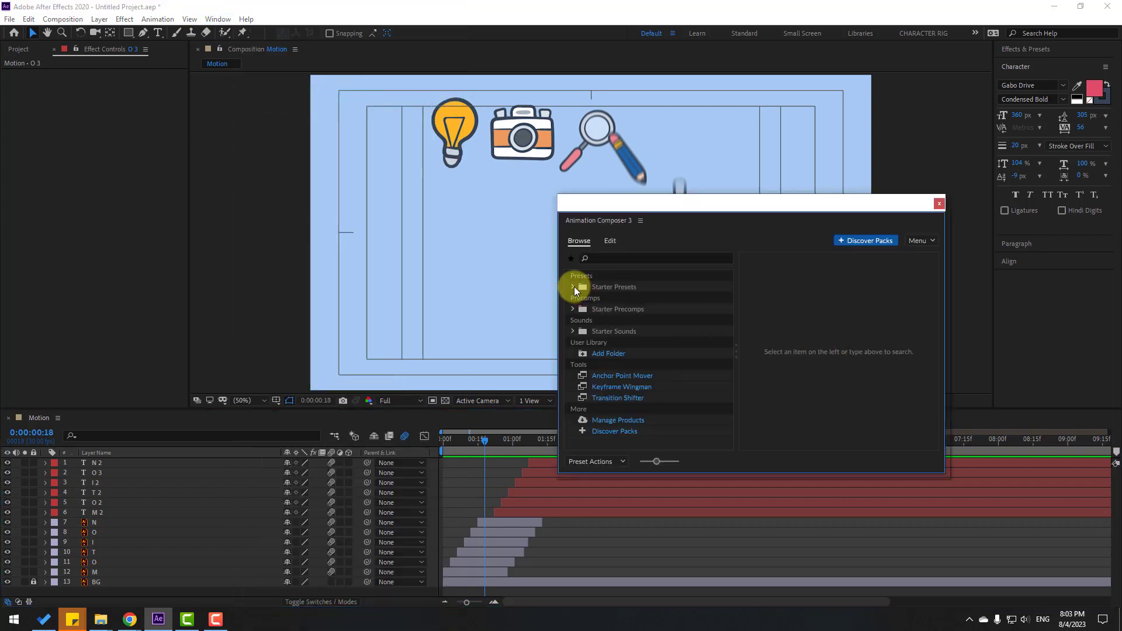
left_click(606, 308)
left_click(572, 309)
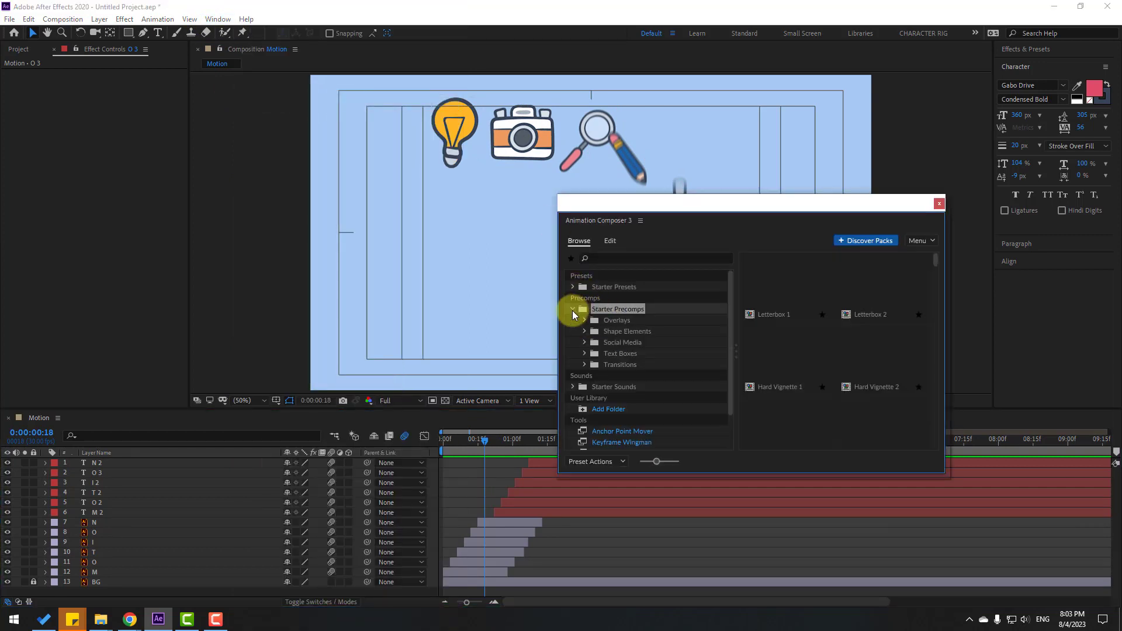
left_click(616, 334)
left_click_drag(936, 286, 939, 382)
left_click(896, 347)
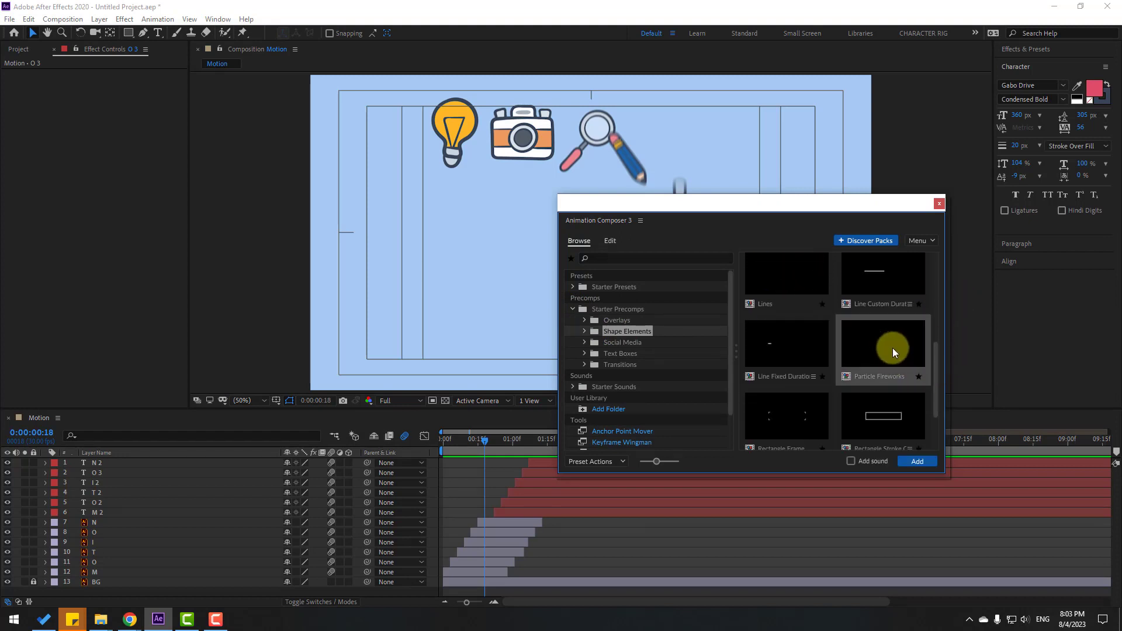
left_click(916, 464)
Delay the fireworks layer's start and position the burst over the M.
left_click(939, 203)
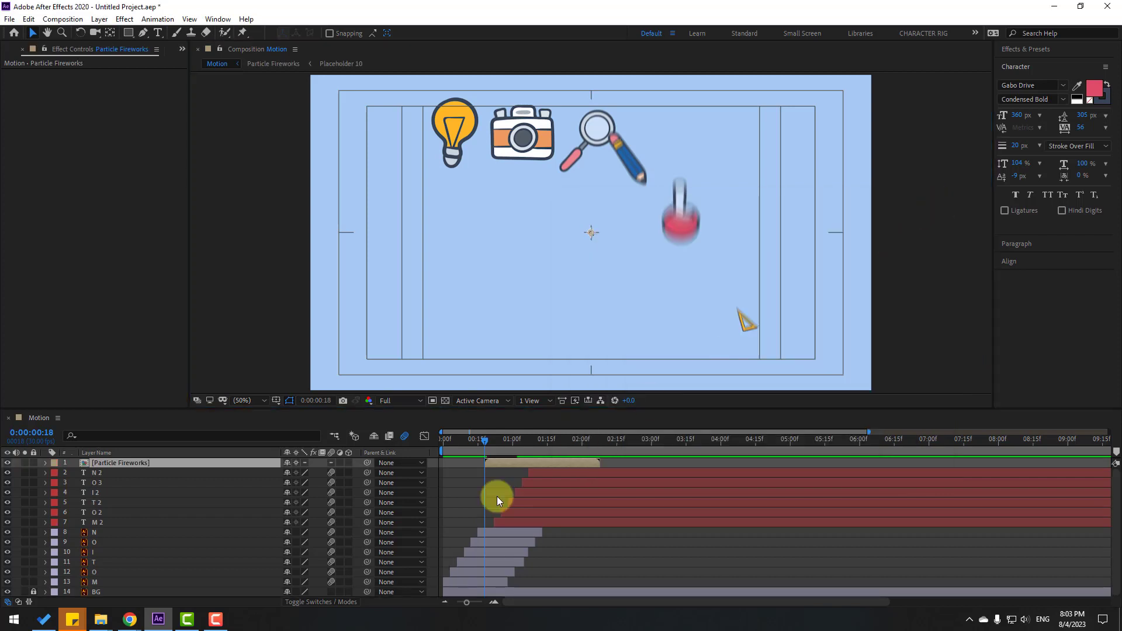
left_click_drag(483, 439, 535, 463)
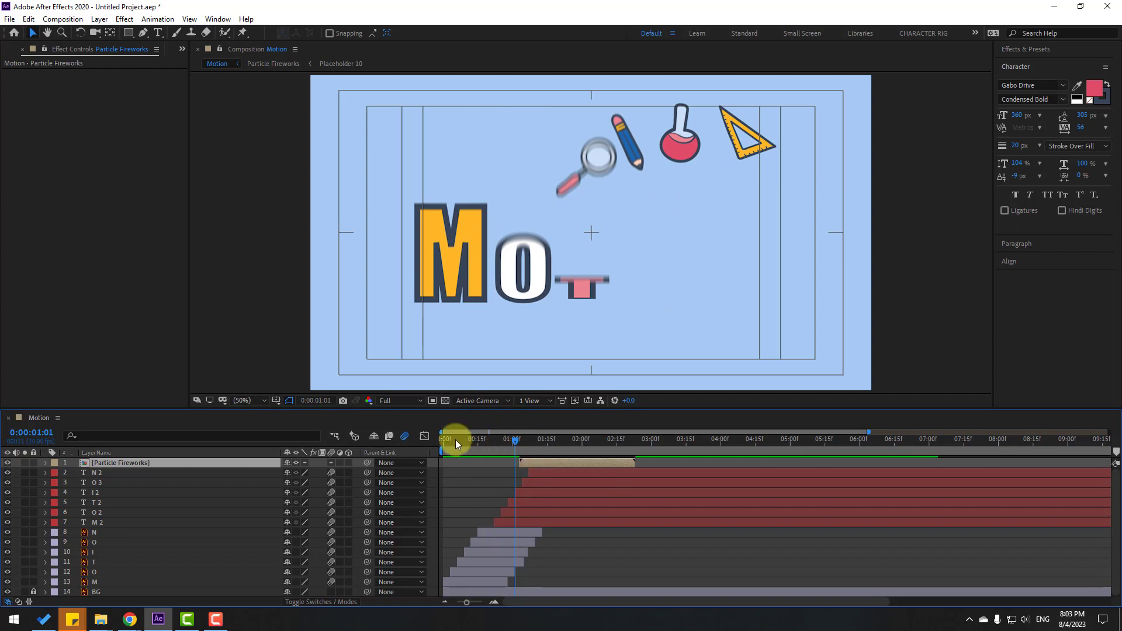
left_click_drag(455, 440, 512, 461)
left_click_drag(590, 232, 448, 252)
left_click_drag(506, 439, 546, 450)
Duplicate the burst three times, placing copies over the O and T with staggered starts, and preview.
key("ctrl+d")
left_click_drag(442, 251, 534, 251)
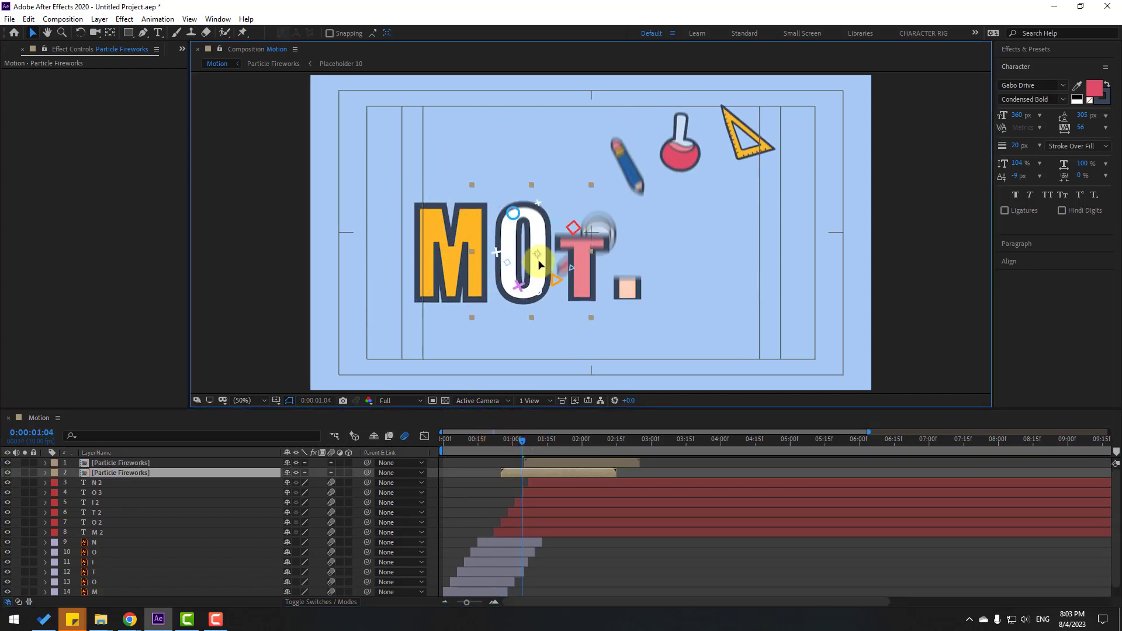
key("ctrl+d")
left_click_drag(519, 472, 560, 473)
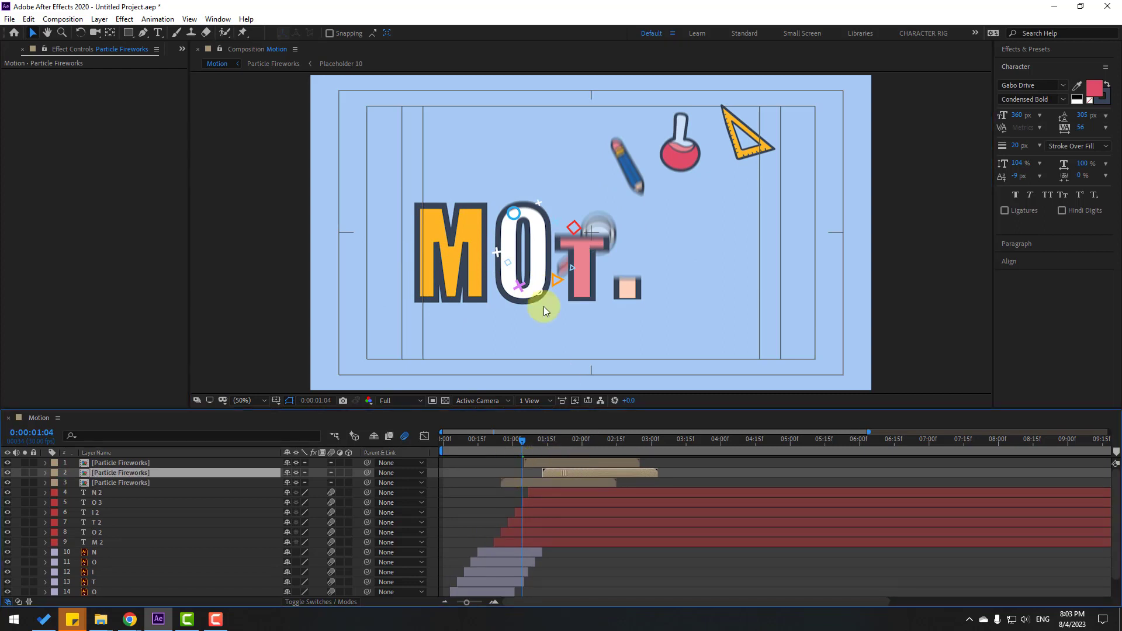
left_click_drag(539, 302, 633, 305)
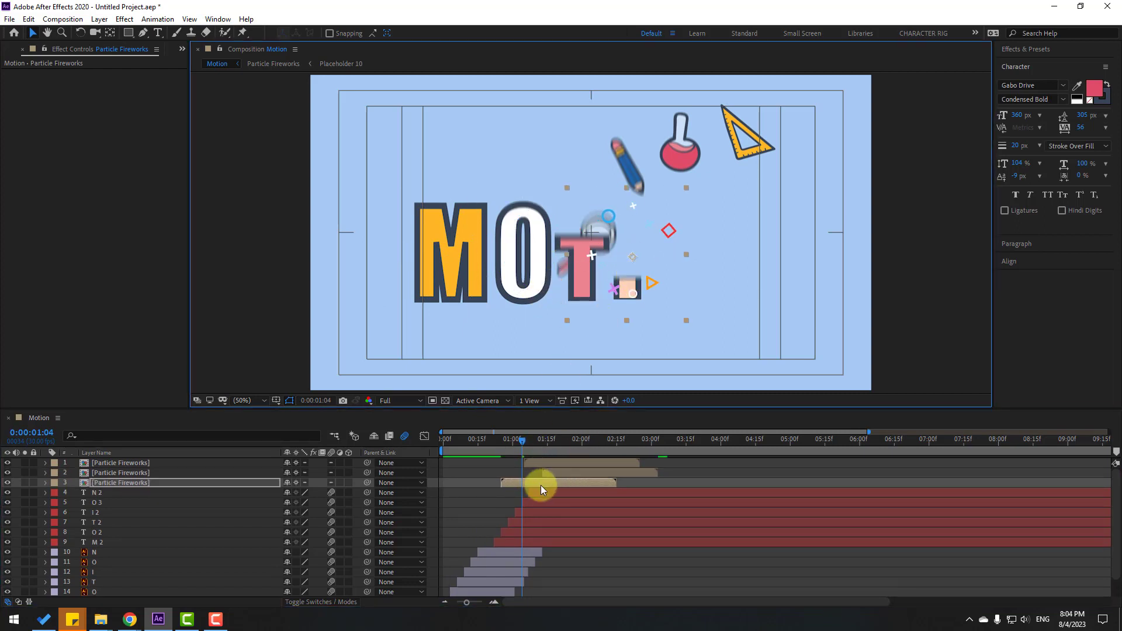
key("ctrl+d")
left_click_drag(536, 484, 601, 487)
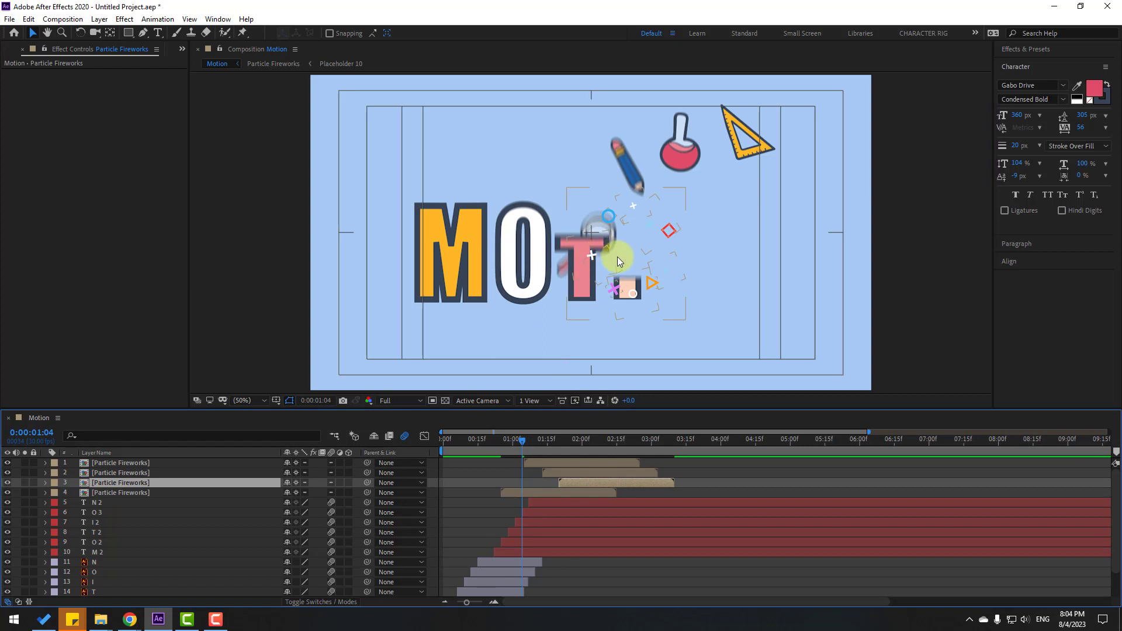
left_click_drag(565, 442, 601, 443)
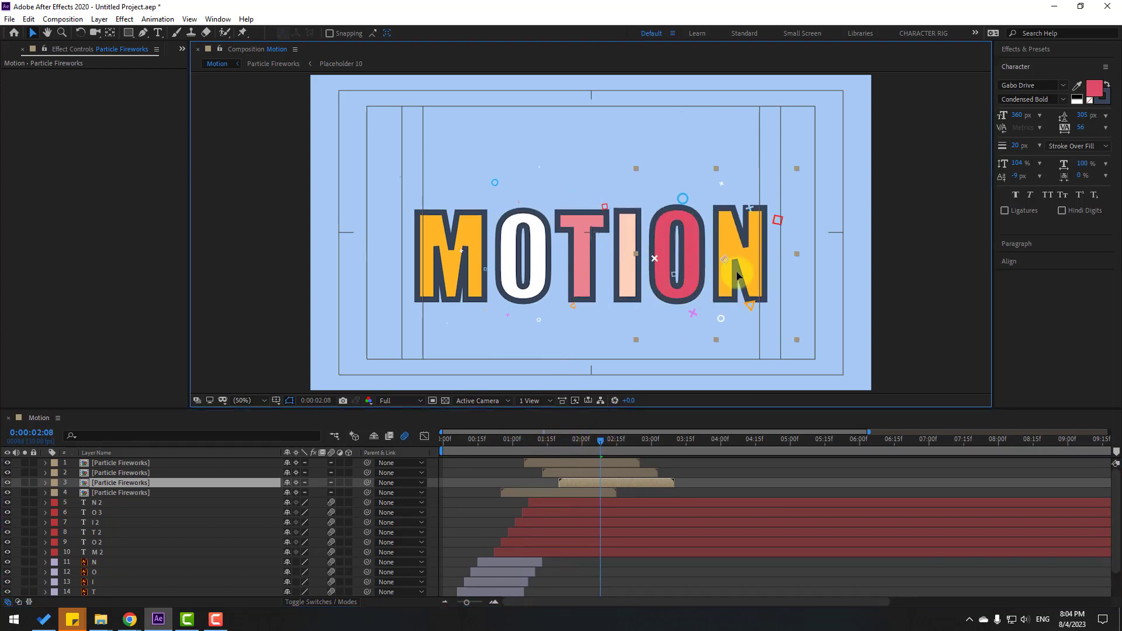
key("space")
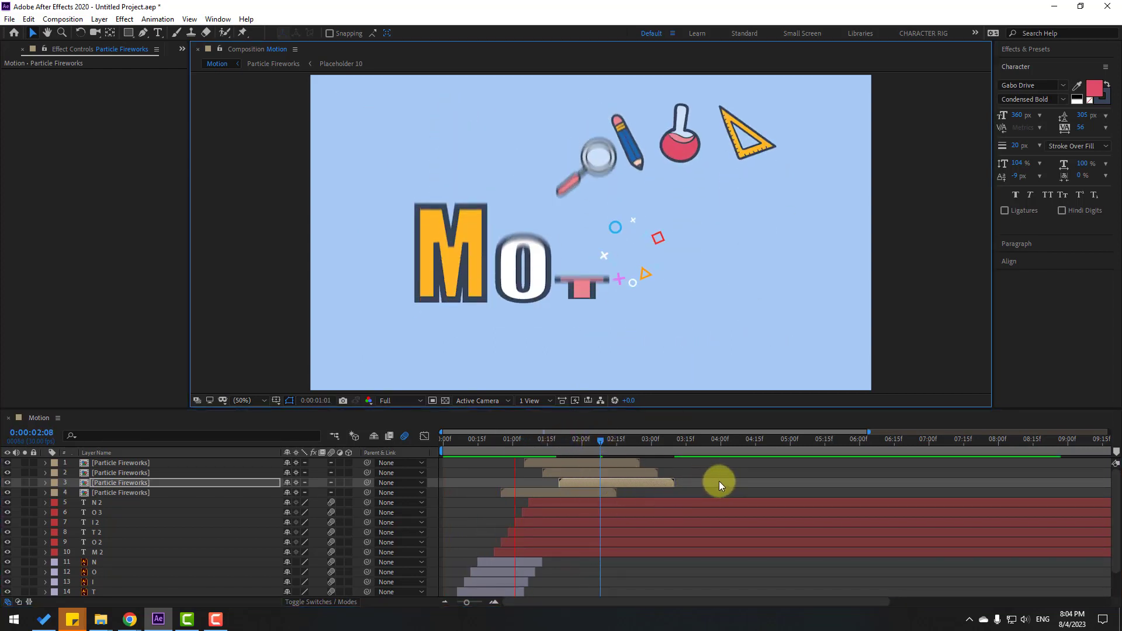